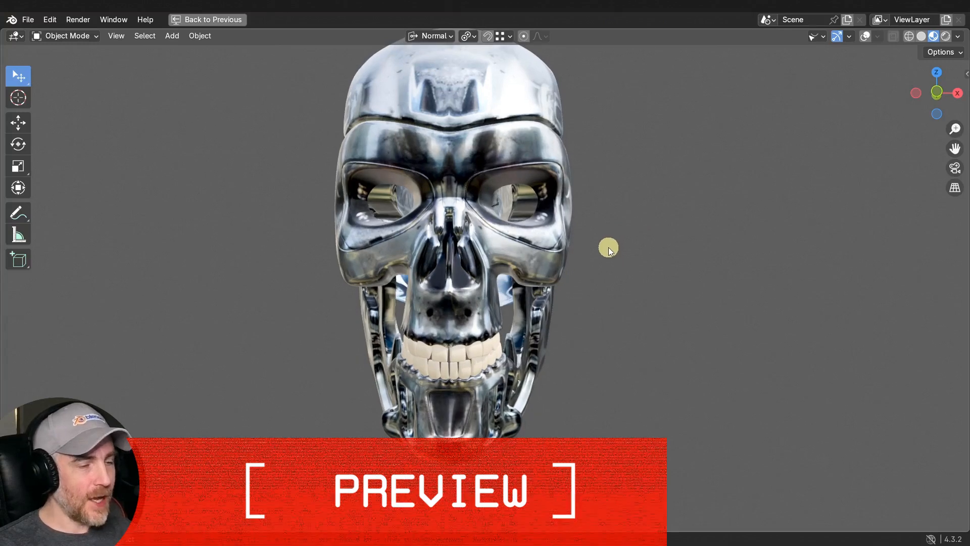
Isolate the finished jaw from the skull and display it in solid shading with overlays on.
{"action": "scroll", "coordinate": [457, 370], "scroll_direction": "up", "scroll_amount": 2}
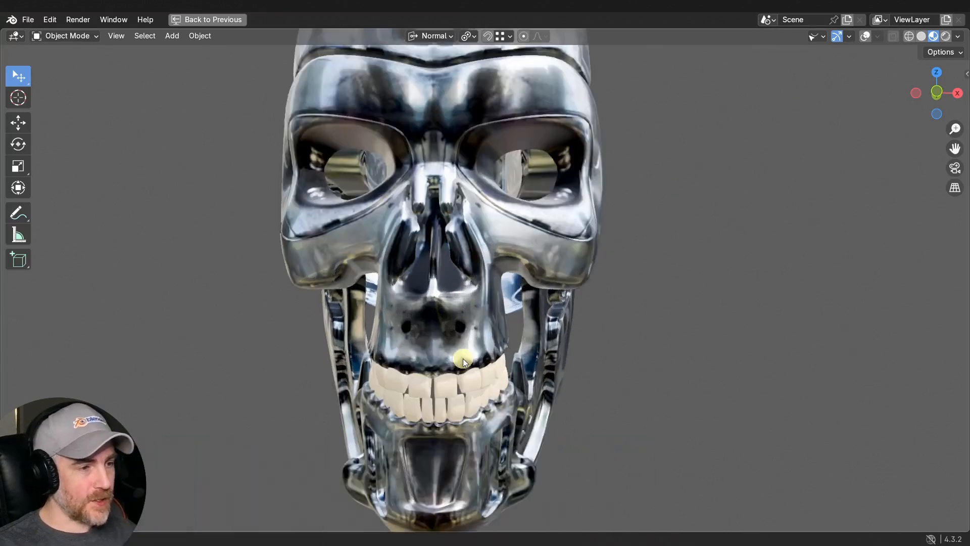
{"action": "middle_click_drag", "start_coordinate": [463, 358], "coordinate": [443, 333]}
{"action": "key", "text": "slash"}
{"action": "middle_click_drag", "start_coordinate": [592, 277], "coordinate": [657, 226]}
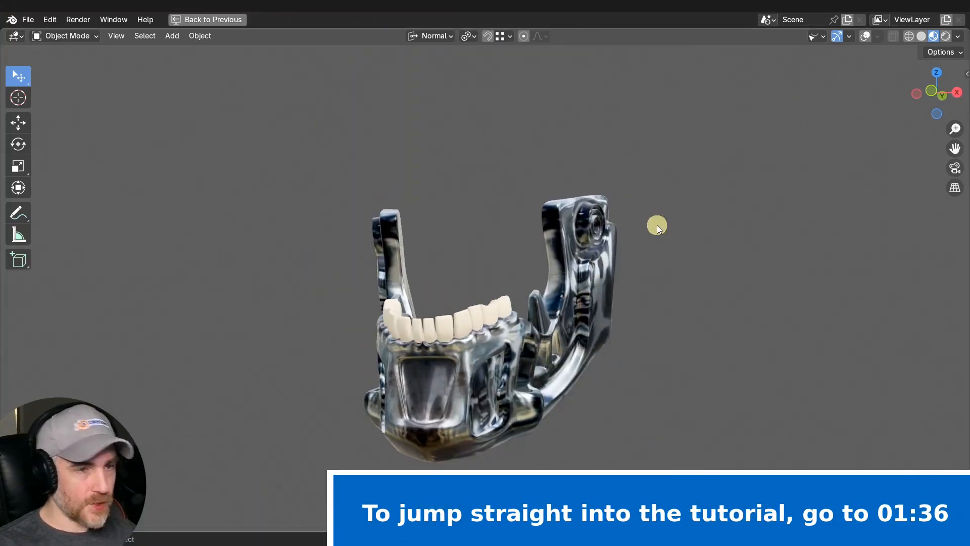
{"action": "left_click", "coordinate": [921, 37]}
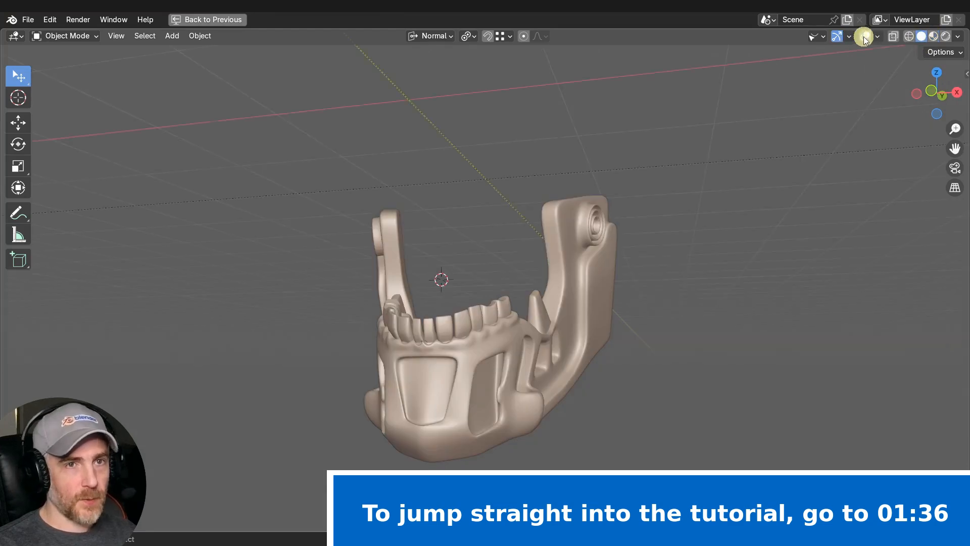
{"action": "mouse_move", "coordinate": [526, 287]}
{"action": "middle_mouse_down", "text": "shift"}
{"action": "mouse_move", "coordinate": [524, 269]}
{"action": "mouse_move", "coordinate": [511, 278]}
{"action": "middle_mouse_up", "text": "shift"}
Open the jaw in Edit Mode and turn off its subdivision smoothing for editing.
{"action": "left_click", "coordinate": [490, 365]}
{"action": "key", "text": "Tab"}
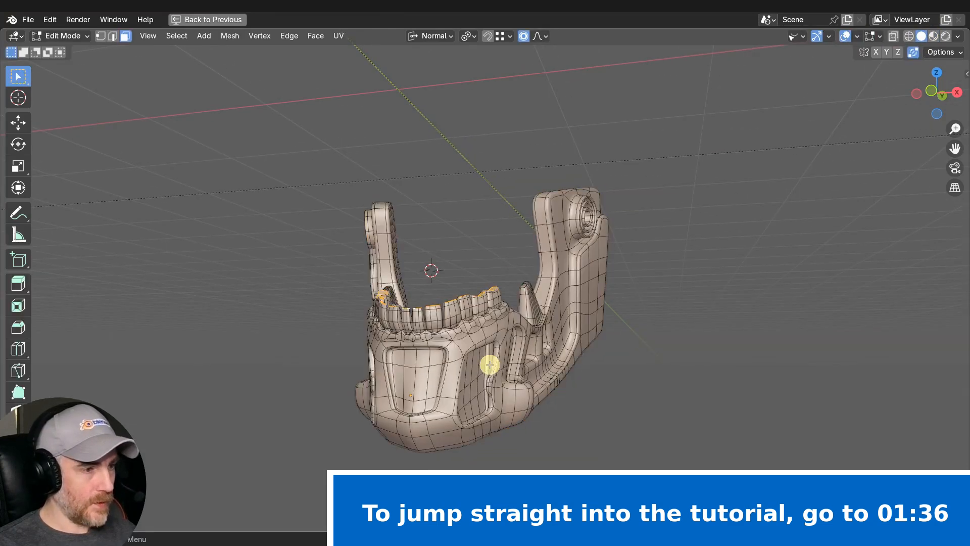
{"action": "key", "text": "q"}
{"action": "middle_click_drag", "start_coordinate": [490, 365], "coordinate": [488, 312], "text": "shift"}
{"action": "left_click", "coordinate": [494, 318]}
In edge select mode, select the vertical edge loops running below the teeth across the jaw's front and side.
{"action": "key", "text": "2"}
{"action": "left_click", "coordinate": [494, 322], "text": "alt"}
{"action": "scroll", "coordinate": [494, 322], "scroll_direction": "up", "scroll_amount": 2}
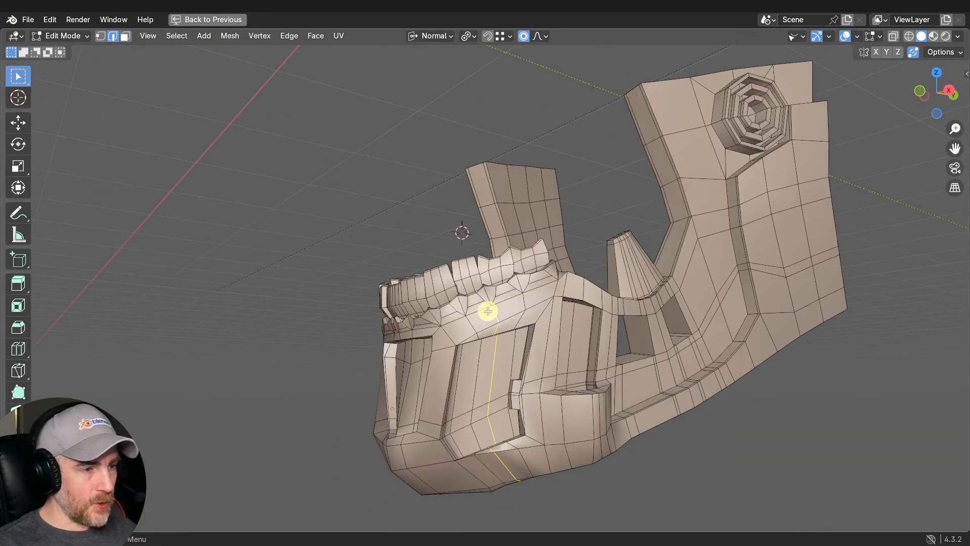
{"action": "left_click", "coordinate": [524, 305], "text": "alt+shift"}
{"action": "left_click", "coordinate": [466, 322], "text": "alt+shift"}
{"action": "left_click", "coordinate": [444, 339], "text": "alt+shift"}
{"action": "middle_click_drag", "start_coordinate": [444, 338], "coordinate": [486, 334]}
{"action": "left_click", "coordinate": [407, 323], "text": "alt+shift"}
{"action": "left_click", "coordinate": [423, 323], "text": "alt+shift"}
Examine how the selected edge loops line up with the lower teeth, and return to Object Mode to view the smoothed jaw.
{"action": "middle_click_drag", "start_coordinate": [652, 283], "coordinate": [615, 277]}
{"action": "scroll", "coordinate": [614, 277], "scroll_direction": "up", "scroll_amount": 2}
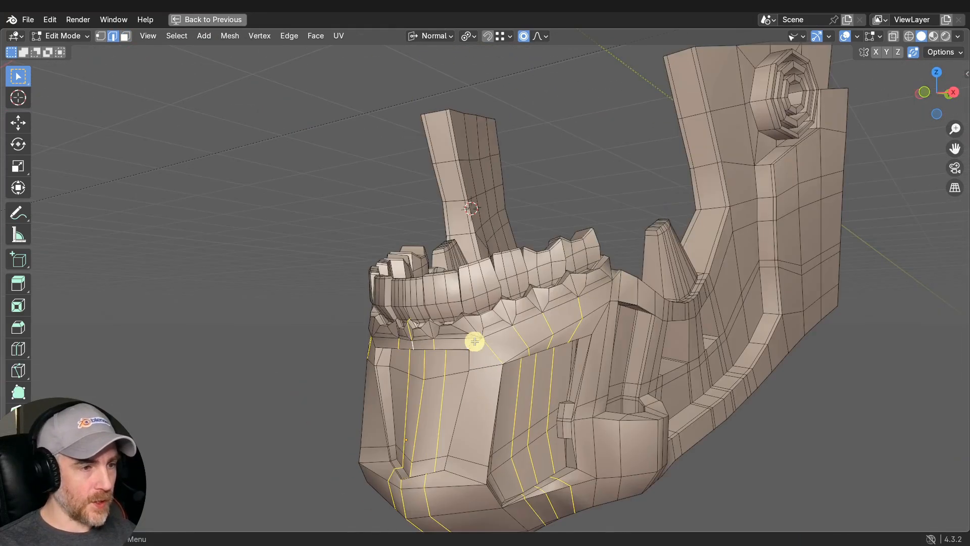
{"action": "middle_click_drag", "start_coordinate": [467, 327], "coordinate": [471, 324]}
{"action": "middle_click_drag", "start_coordinate": [450, 287], "coordinate": [534, 305]}
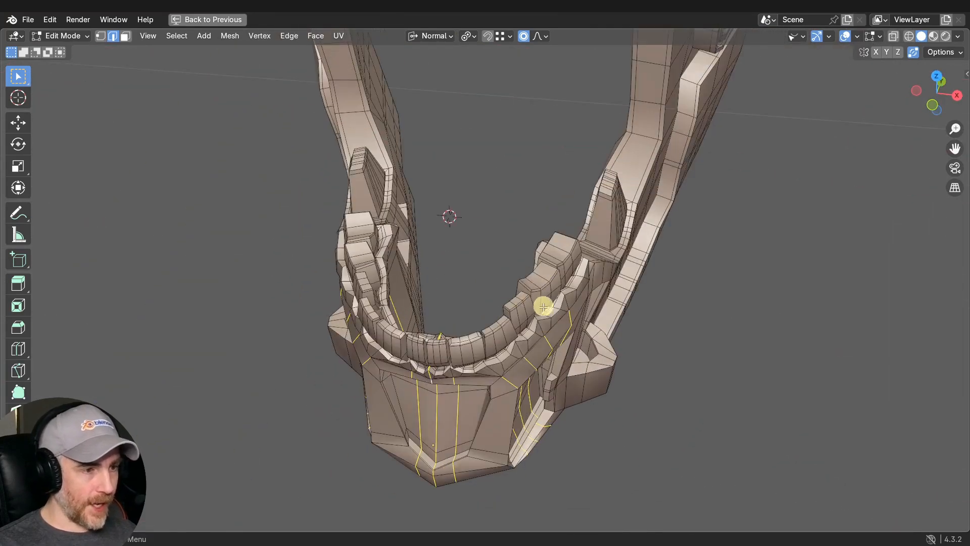
{"action": "middle_click_drag", "start_coordinate": [476, 318], "coordinate": [508, 263]}
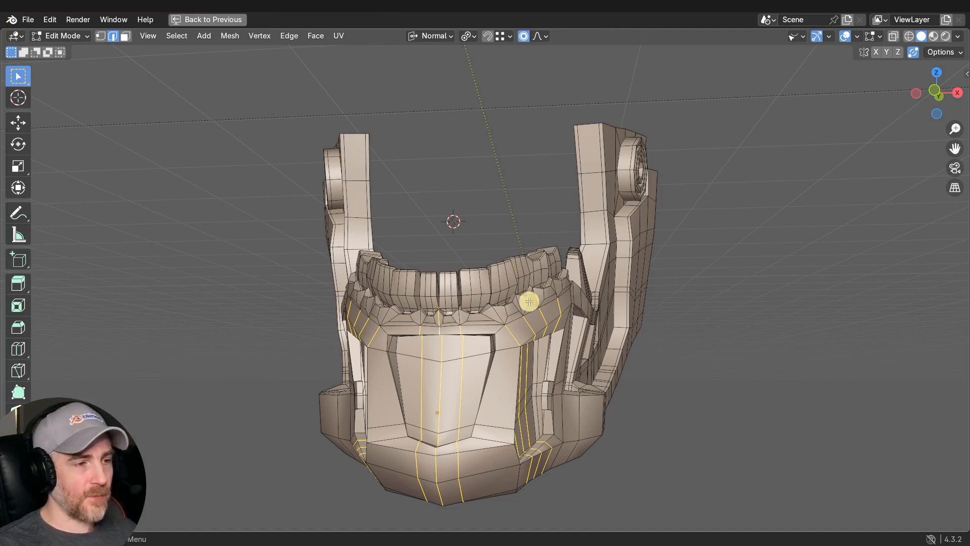
{"action": "middle_click_drag", "start_coordinate": [478, 308], "coordinate": [380, 318]}
{"action": "key", "text": "Tab"}
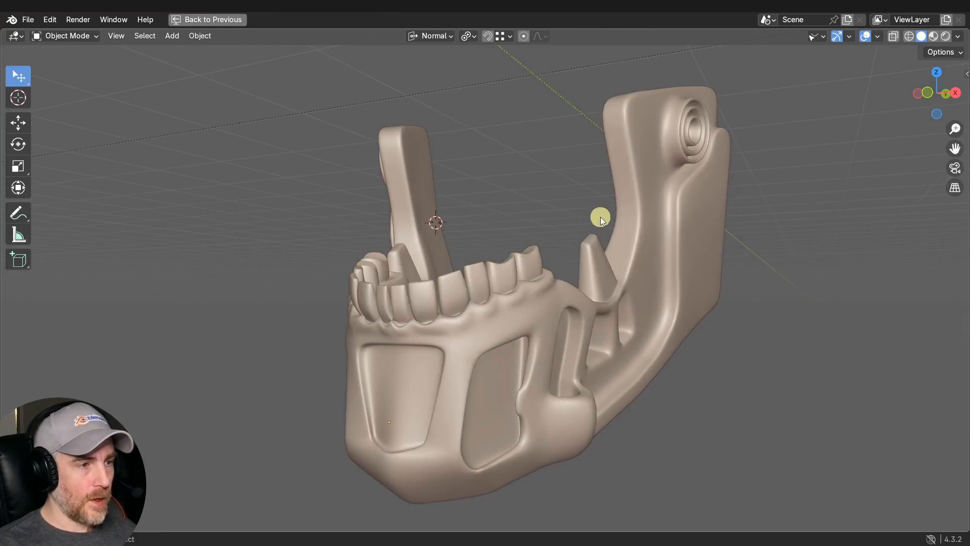
{"action": "scroll", "coordinate": [603, 216], "scroll_direction": "down", "scroll_amount": 3}
{"action": "middle_click_drag", "start_coordinate": [604, 217], "coordinate": [614, 222]}
{"action": "scroll", "coordinate": [616, 223], "scroll_direction": "up", "scroll_amount": 1}
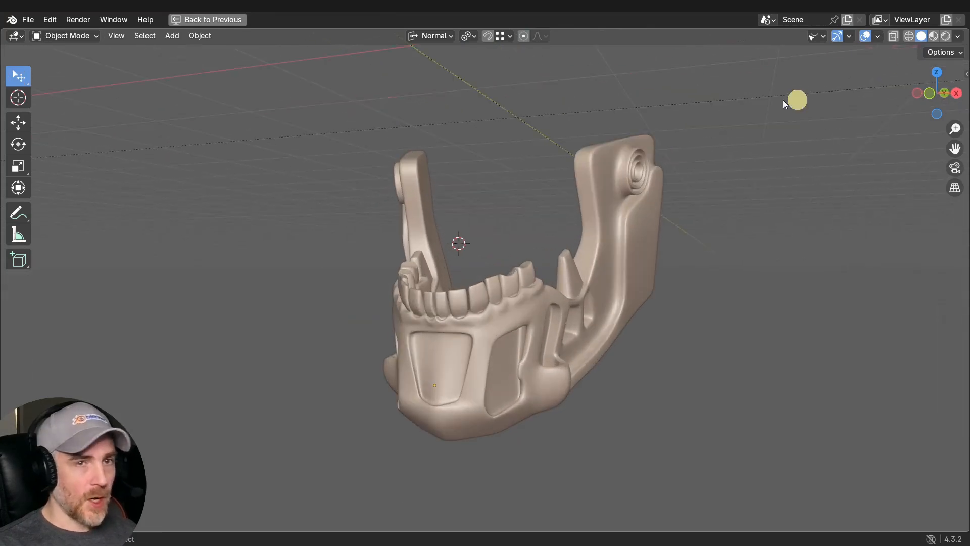
Show the jaw in Material Preview, end its isolation and hide the overlays to view the complete chrome skull.
{"action": "left_click", "coordinate": [933, 37]}
{"action": "mouse_move", "coordinate": [644, 262]}
{"action": "middle_mouse_down"}
{"action": "mouse_move", "coordinate": [605, 314]}
{"action": "mouse_move", "coordinate": [580, 309]}
{"action": "middle_mouse_up"}
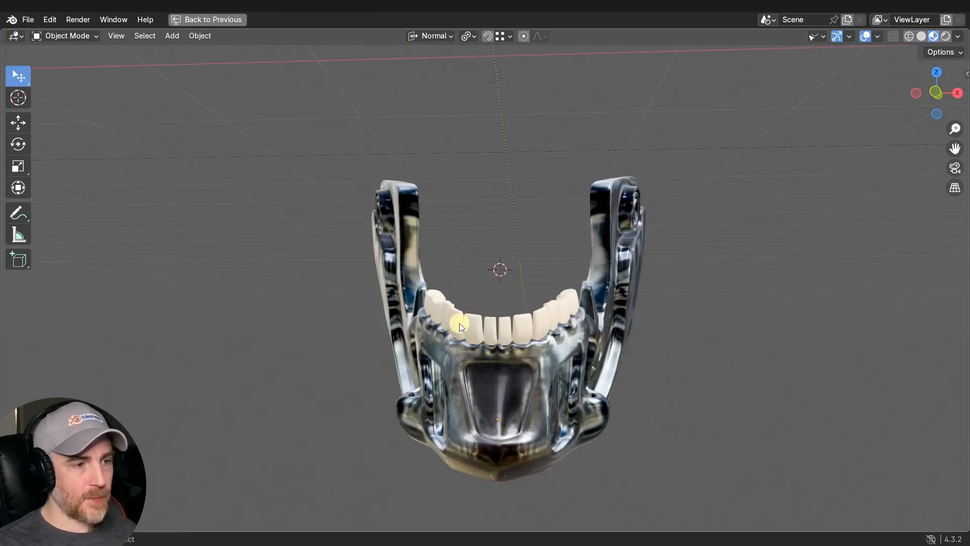
{"action": "middle_click_drag", "start_coordinate": [493, 337], "coordinate": [491, 331]}
{"action": "key", "text": "slash"}
{"action": "key", "text": "shift+alt+z"}
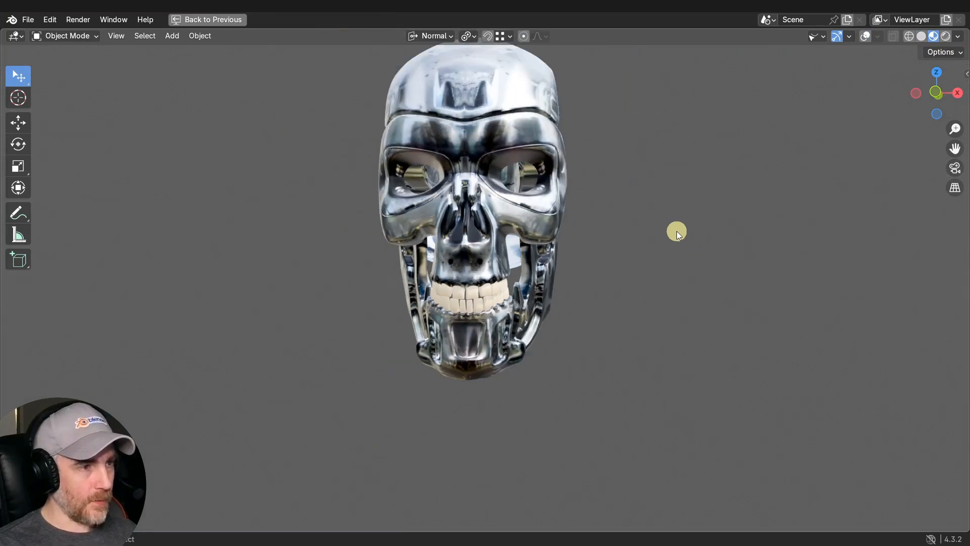
{"action": "middle_click_drag", "start_coordinate": [663, 240], "coordinate": [669, 275], "text": "shift"}
{"action": "scroll", "coordinate": [676, 255], "scroll_direction": "up", "scroll_amount": 2}
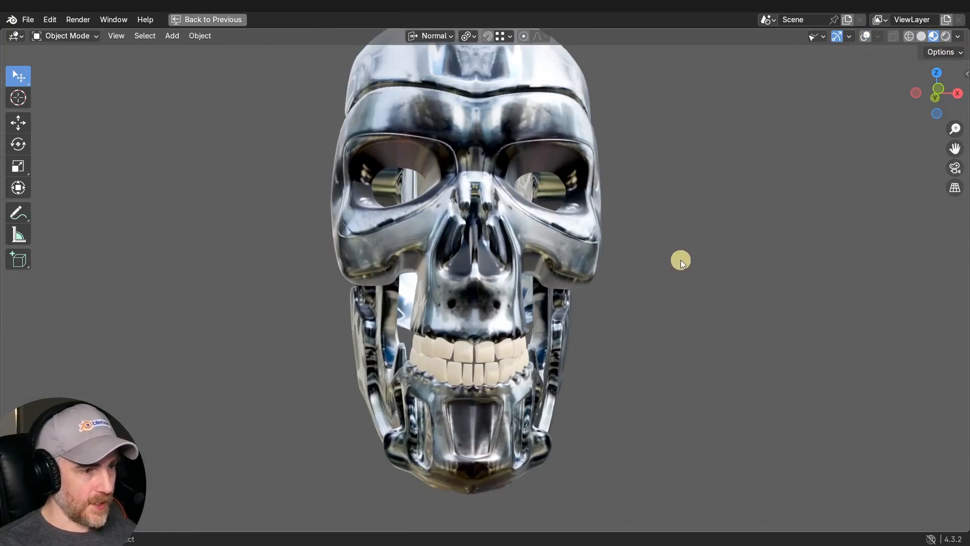
{"action": "scroll", "coordinate": [680, 260], "scroll_direction": "down", "scroll_amount": 1}
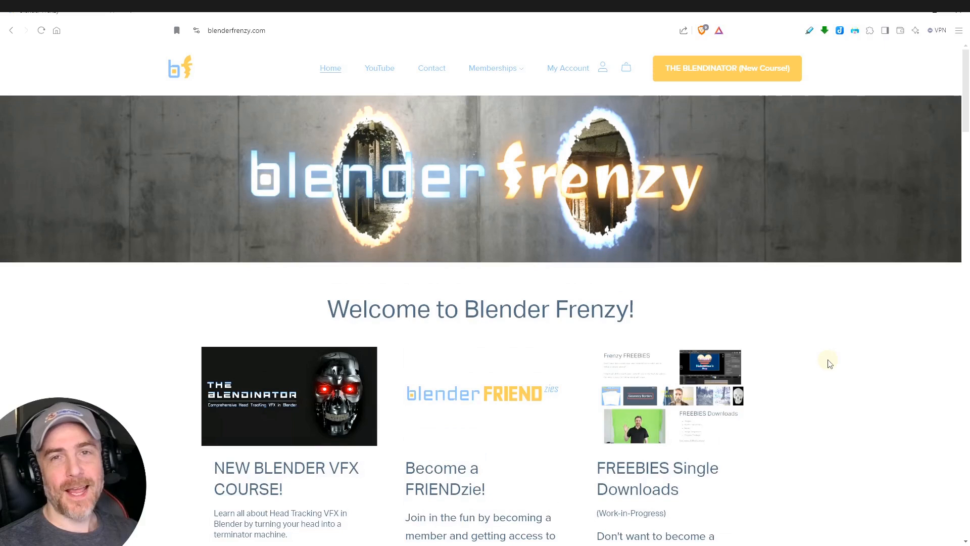
Switch to the browser and look through the Blender Frenzy site for the free T-800 Metal Skull starting file and The Blendinator course.
{"action": "scroll", "coordinate": [828, 363], "scroll_direction": "down", "scroll_amount": 5}
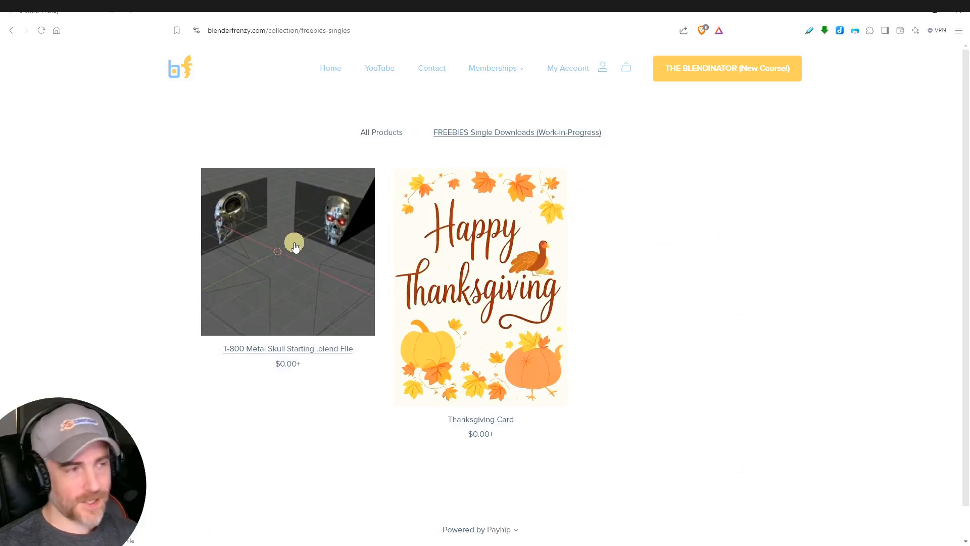
{"action": "scroll", "coordinate": [815, 298], "scroll_direction": "down", "scroll_amount": 2}
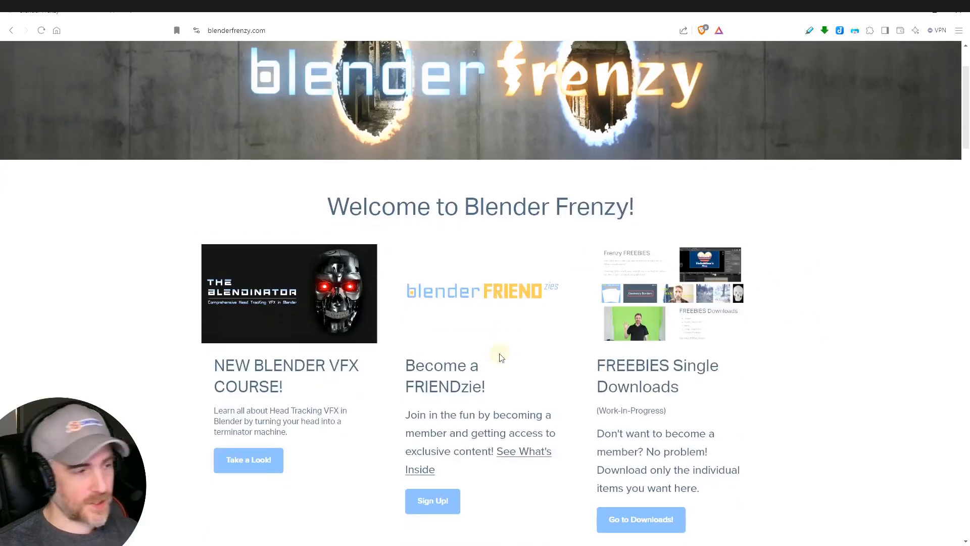
{"action": "scroll", "coordinate": [266, 327], "scroll_direction": "down", "scroll_amount": 1}
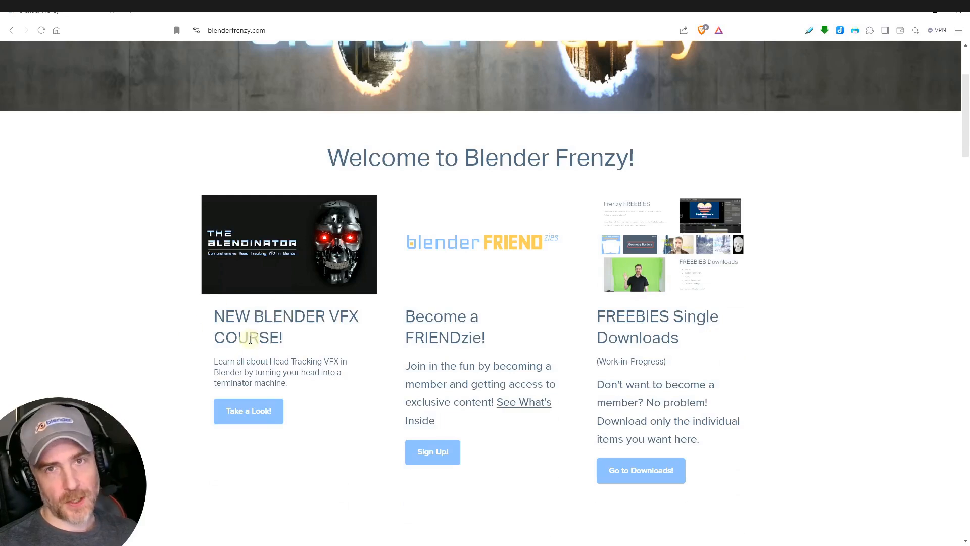
{"action": "left_click", "coordinate": [322, 271]}
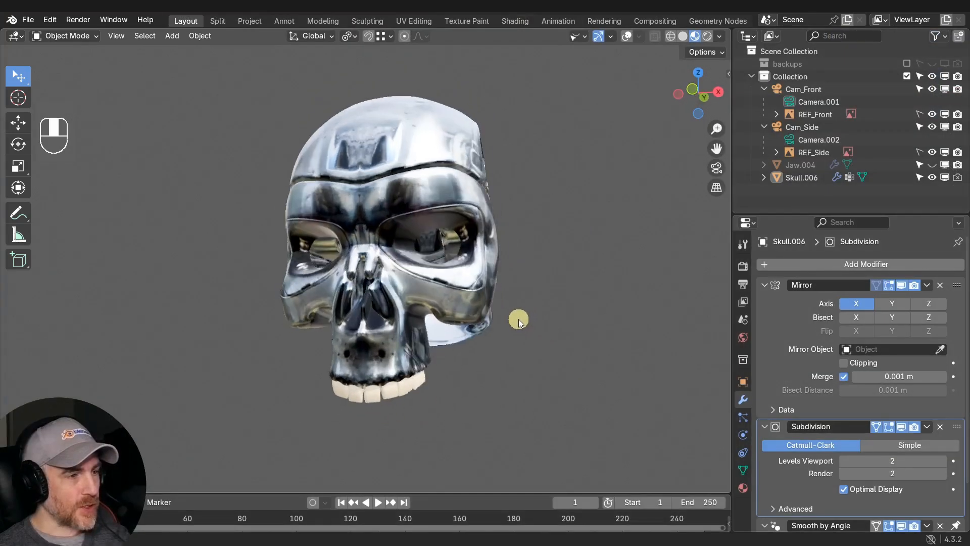
Switch back to Blender and examine the skull's upper teeth in solid shading from below and the front.
{"action": "mouse_move", "coordinate": [518, 319]}
{"action": "middle_mouse_down"}
{"action": "mouse_move", "coordinate": [546, 322]}
{"action": "mouse_move", "coordinate": [559, 250]}
{"action": "mouse_move", "coordinate": [525, 244]}
{"action": "mouse_move", "coordinate": [538, 320]}
{"action": "mouse_move", "coordinate": [472, 281]}
{"action": "mouse_move", "coordinate": [514, 283]}
{"action": "mouse_move", "coordinate": [485, 275]}
{"action": "mouse_move", "coordinate": [494, 182]}
{"action": "mouse_move", "coordinate": [492, 273]}
{"action": "mouse_move", "coordinate": [500, 262]}
{"action": "mouse_move", "coordinate": [426, 241]}
{"action": "mouse_move", "coordinate": [444, 255]}
{"action": "mouse_move", "coordinate": [441, 333]}
{"action": "mouse_move", "coordinate": [450, 321]}
{"action": "middle_mouse_up"}
{"action": "scroll", "coordinate": [472, 281], "scroll_direction": "up", "scroll_amount": 5}
{"action": "left_click", "coordinate": [683, 36]}
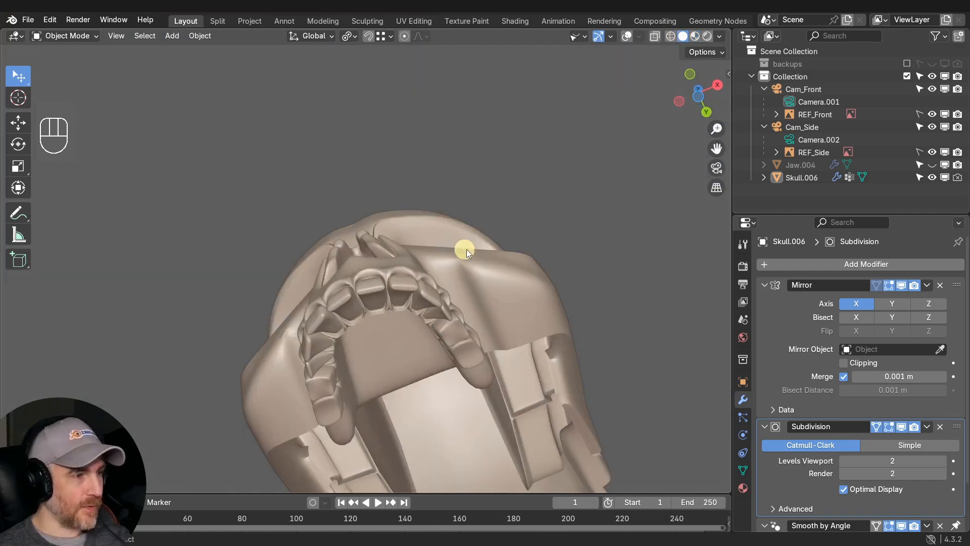
{"action": "mouse_move", "coordinate": [466, 249]}
{"action": "middle_mouse_down"}
{"action": "mouse_move", "coordinate": [483, 181]}
{"action": "mouse_move", "coordinate": [494, 271]}
{"action": "mouse_move", "coordinate": [457, 234]}
{"action": "mouse_move", "coordinate": [519, 165]}
{"action": "middle_mouse_up"}
{"action": "middle_click_drag", "start_coordinate": [518, 165], "coordinate": [529, 144]}
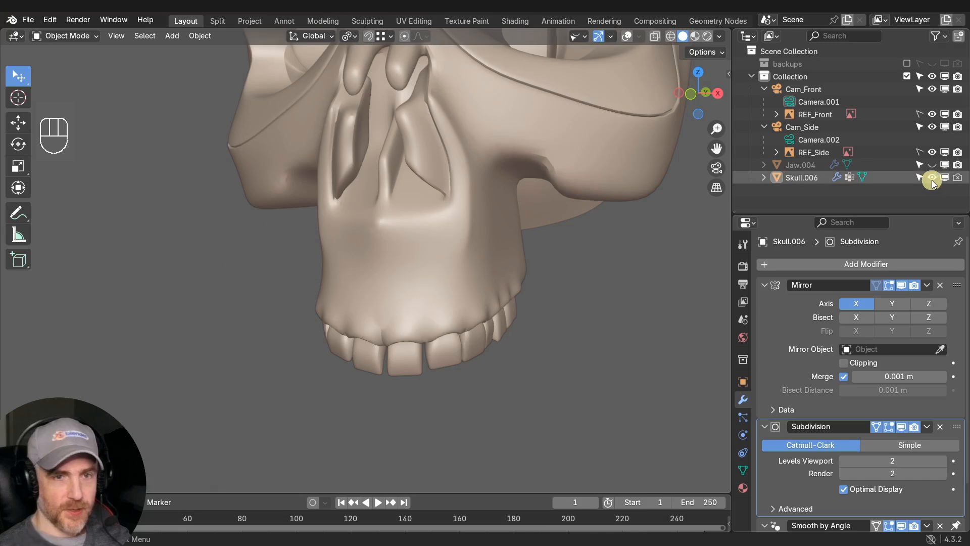
Hide Skull.006, unhide and select Jaw.004, and turn on the viewport overlays.
{"action": "left_click", "coordinate": [933, 178]}
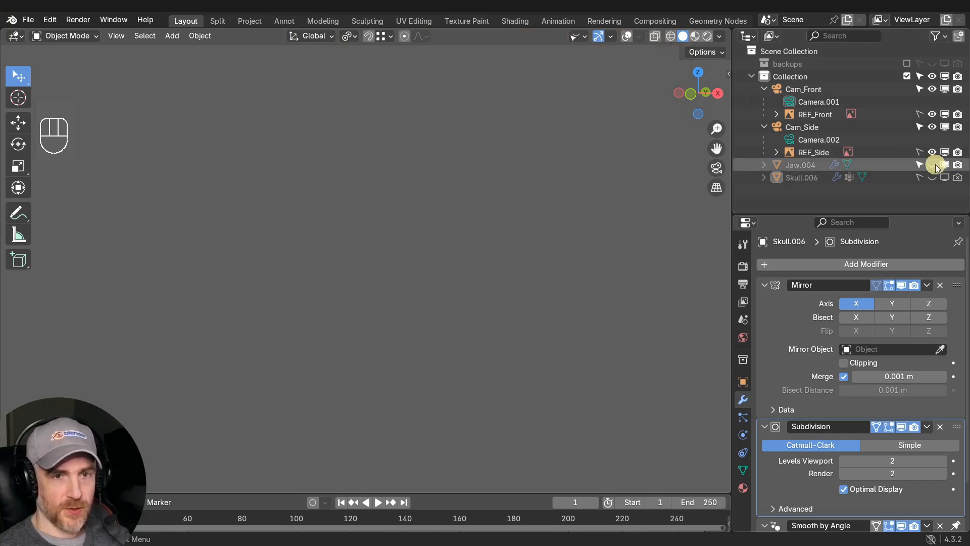
{"action": "left_click", "coordinate": [933, 165]}
{"action": "scroll", "coordinate": [556, 162], "scroll_direction": "down", "scroll_amount": 1}
{"action": "middle_click_drag", "start_coordinate": [504, 207], "coordinate": [497, 171], "text": "shift"}
{"action": "left_click", "coordinate": [476, 303]}
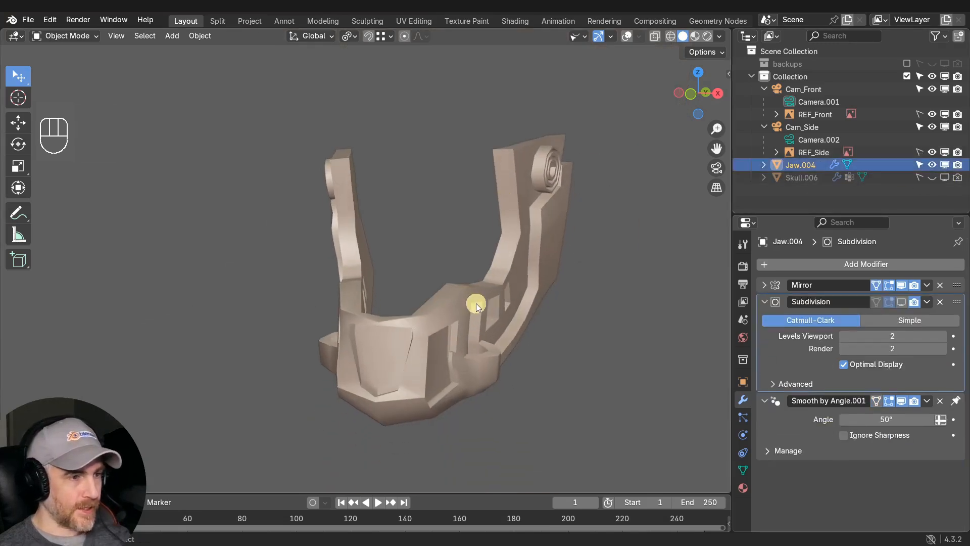
{"action": "left_click", "coordinate": [628, 36]}
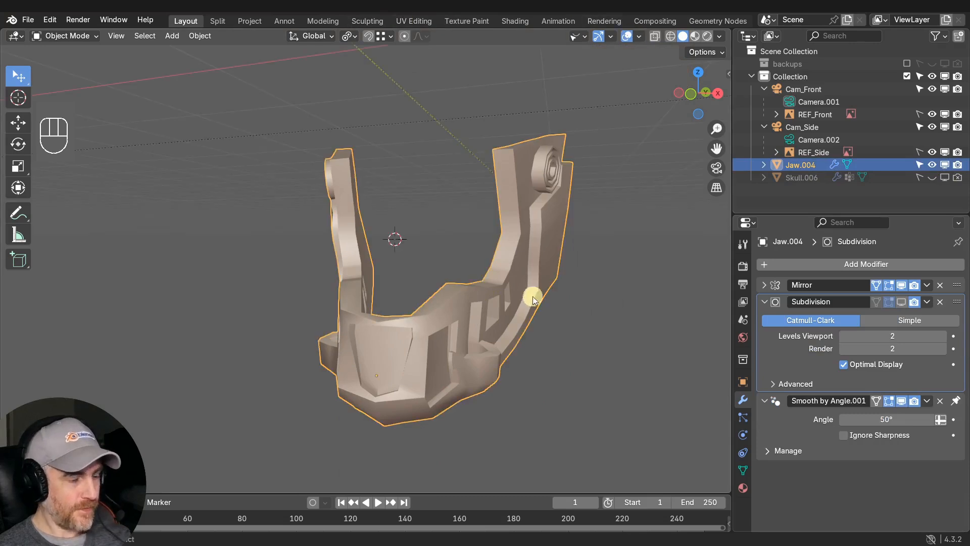
Duplicate the jaw in place and move the original Jaw.004 to the backups collection.
{"action": "key", "text": "shift+d"}
{"action": "right_click", "coordinate": [596, 238]}
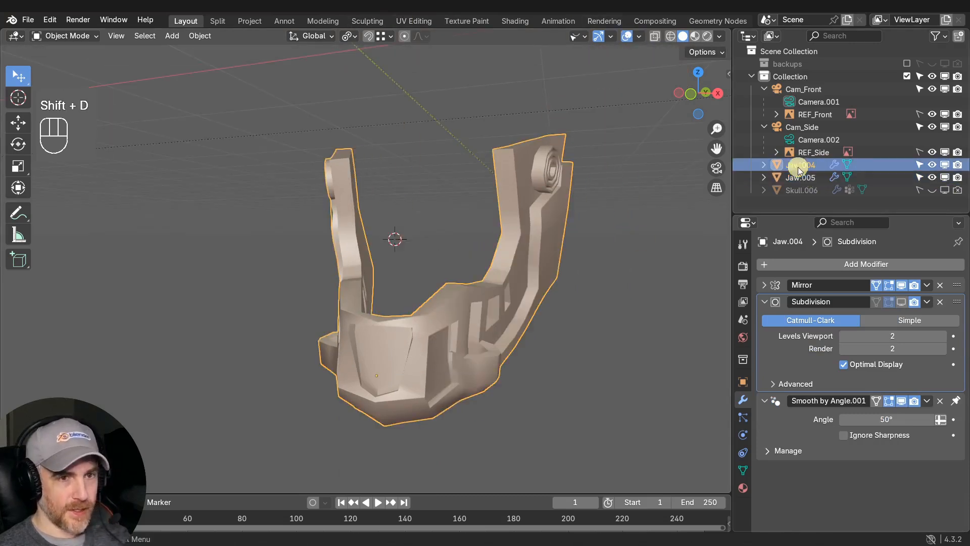
{"action": "key", "text": "m"}
{"action": "left_click", "coordinate": [511, 212]}
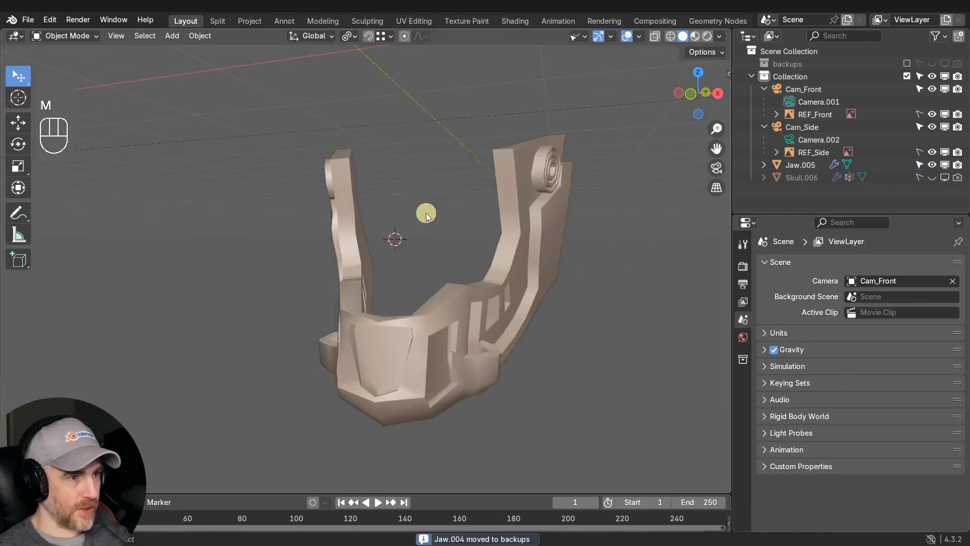
Open Jaw.005 in Edit Mode and compare its upper rim with the front reference image in front view.
{"action": "left_click", "coordinate": [498, 295]}
{"action": "key", "text": "Tab"}
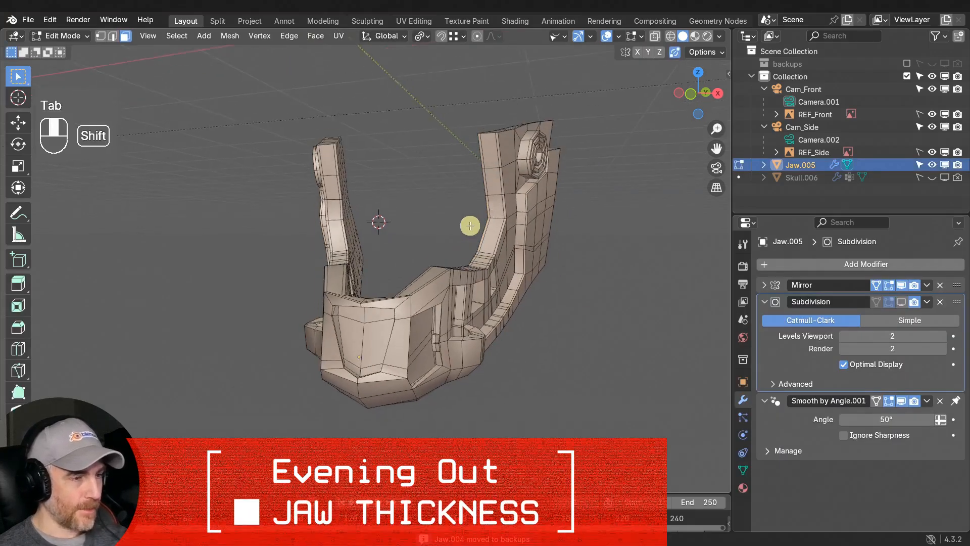
{"action": "middle_click_drag", "start_coordinate": [470, 226], "coordinate": [498, 202]}
{"action": "key", "text": "KP_1"}
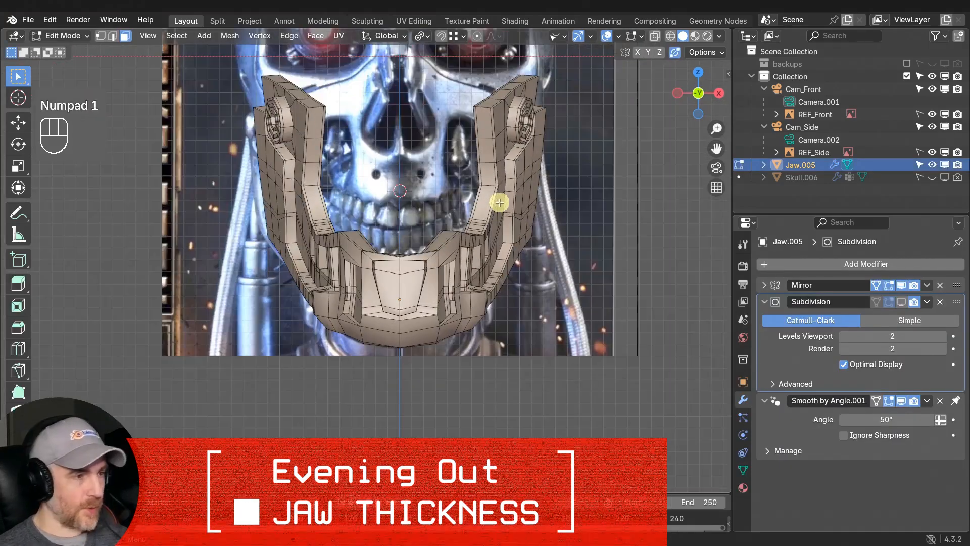
{"action": "scroll", "coordinate": [448, 230], "scroll_direction": "up", "scroll_amount": 4}
{"action": "middle_click_drag", "start_coordinate": [439, 275], "coordinate": [370, 291], "text": "shift"}
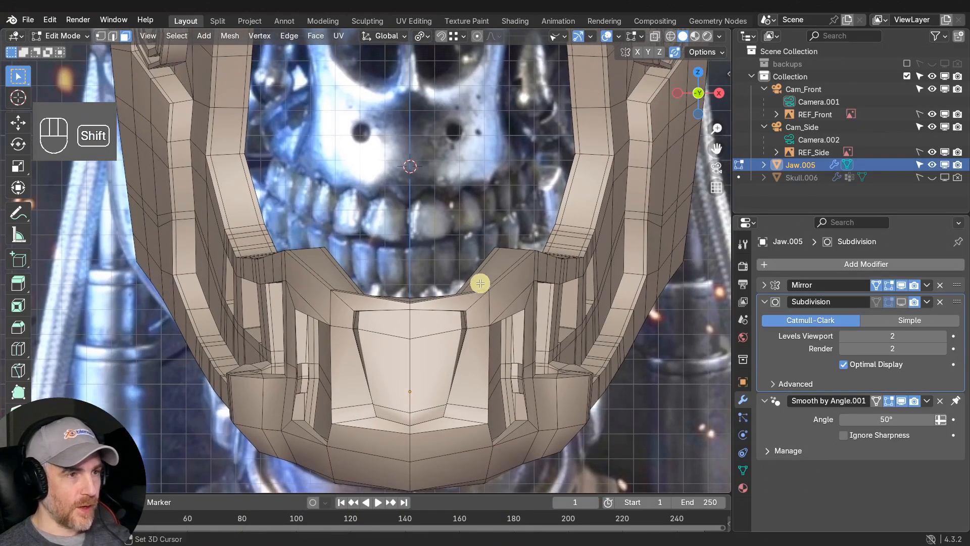
{"action": "scroll", "coordinate": [480, 283], "scroll_direction": "up", "scroll_amount": 3}
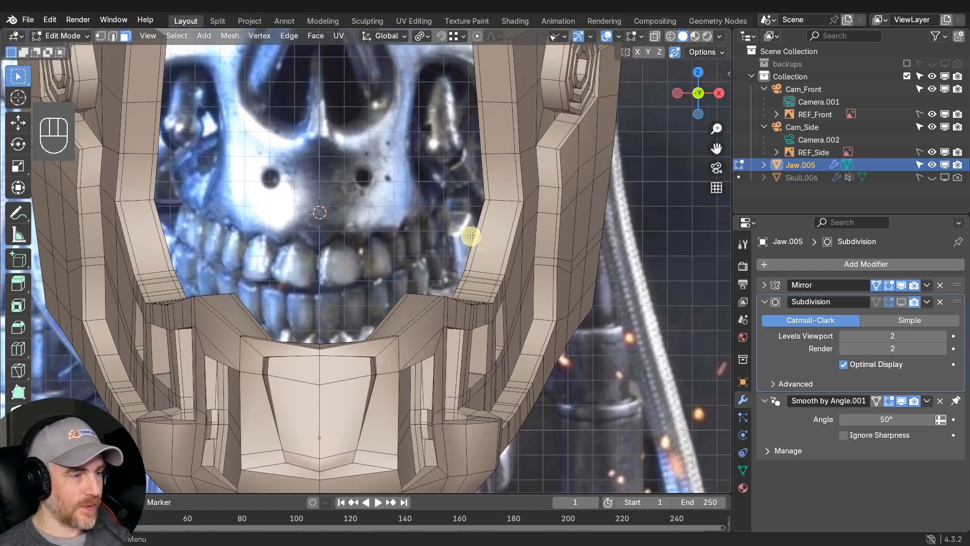
{"action": "middle_click_drag", "start_coordinate": [471, 236], "coordinate": [434, 268], "text": "shift"}
{"action": "mouse_move", "coordinate": [412, 317]}
{"action": "middle_mouse_down", "text": "shift"}
{"action": "mouse_move", "coordinate": [450, 279]}
{"action": "mouse_move", "coordinate": [414, 311]}
{"action": "middle_mouse_up", "text": "shift"}
Frame the selected face on the jaw's upper rim and inspect the rim's thickness around it.
{"action": "scroll", "coordinate": [439, 302], "scroll_direction": "down", "scroll_amount": 6}
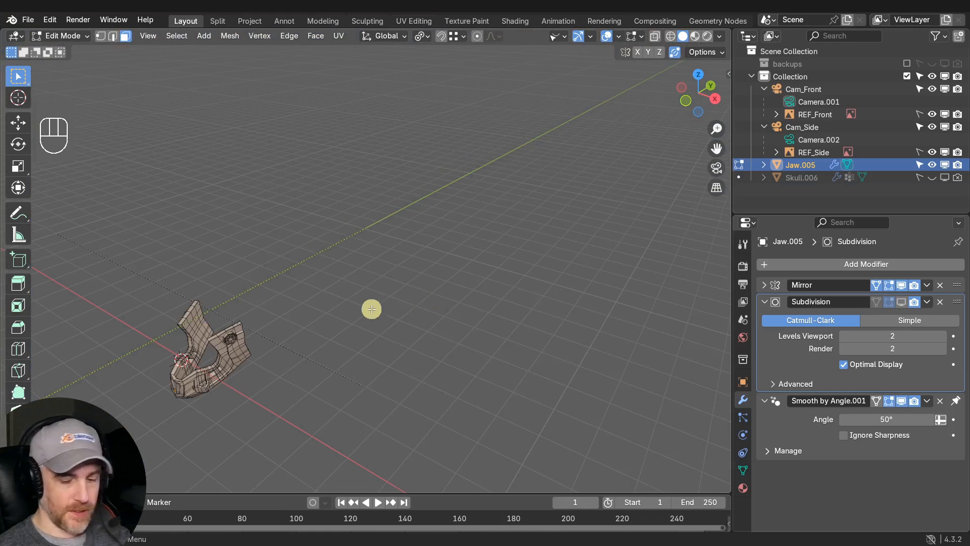
{"action": "key", "text": "KP_Decimal"}
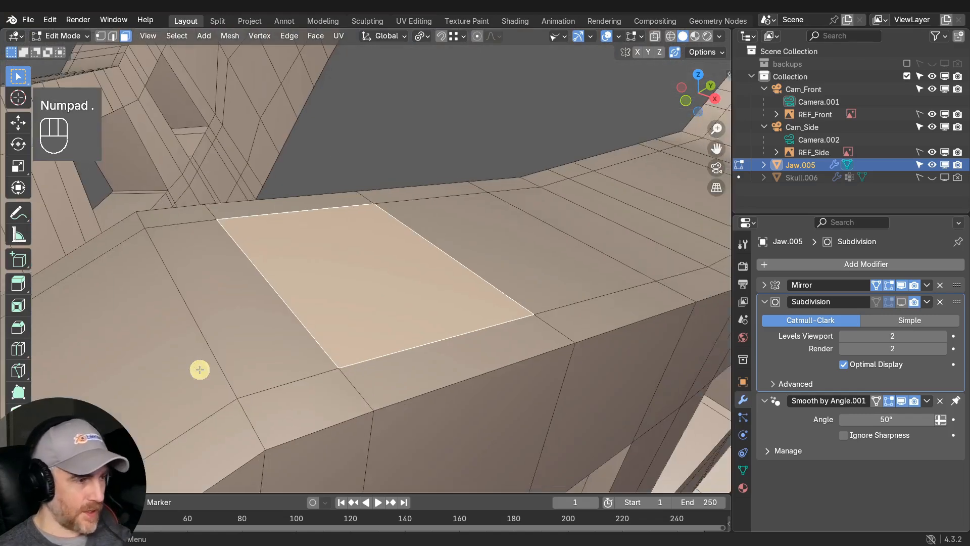
{"action": "scroll", "coordinate": [353, 283], "scroll_direction": "down", "scroll_amount": 9}
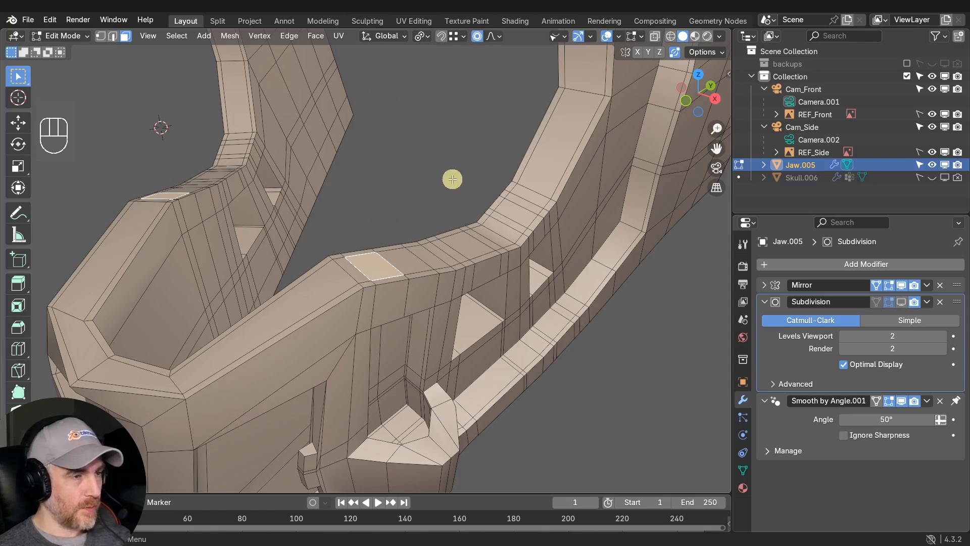
Switch to the Split workspace and show the jaw beside the front reference in solid shading with overlays on.
{"action": "left_click", "coordinate": [218, 21]}
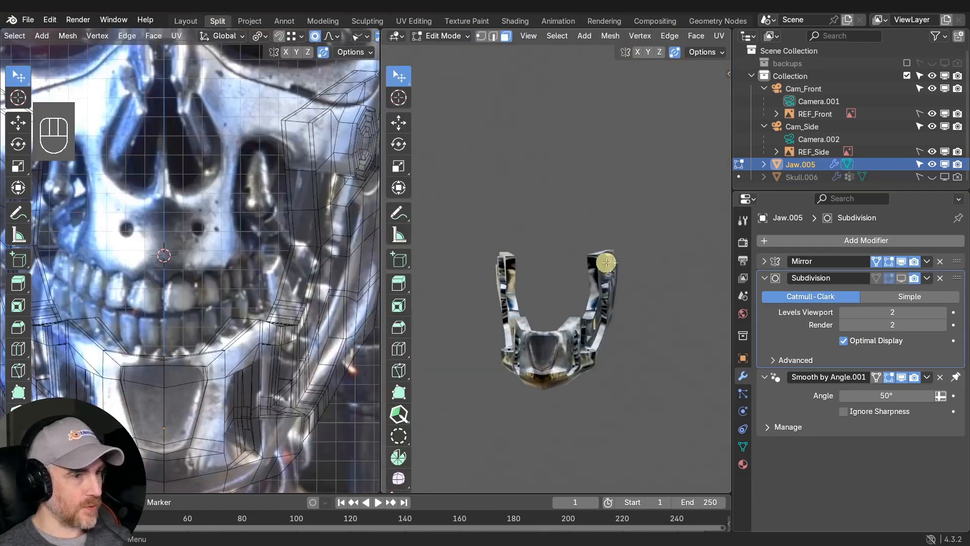
{"action": "scroll", "coordinate": [336, 35], "scroll_direction": "down", "scroll_amount": 6}
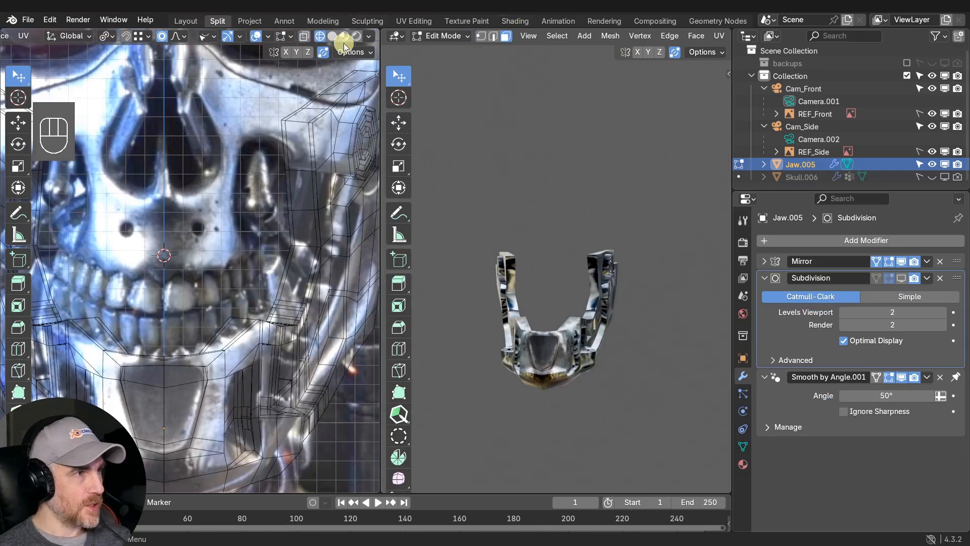
{"action": "middle_click_drag", "start_coordinate": [643, 280], "coordinate": [662, 135]}
{"action": "scroll", "coordinate": [685, 38], "scroll_direction": "down", "scroll_amount": 12}
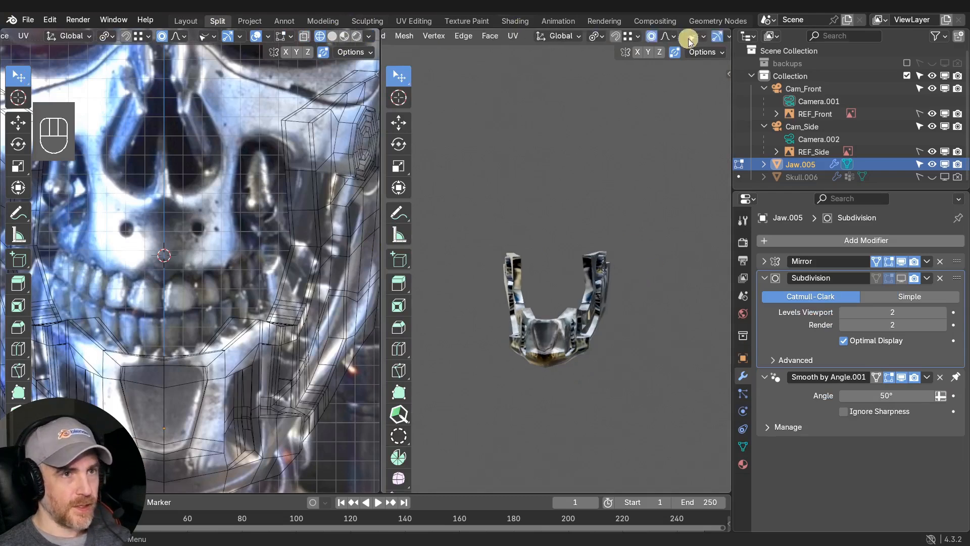
{"action": "left_click", "coordinate": [693, 38]}
{"action": "scroll", "coordinate": [588, 298], "scroll_direction": "up", "scroll_amount": 3}
{"action": "scroll", "coordinate": [588, 298], "scroll_direction": "up", "scroll_amount": 2}
{"action": "middle_click_drag", "start_coordinate": [587, 298], "coordinate": [587, 192], "text": "shift"}
{"action": "scroll", "coordinate": [586, 291], "scroll_direction": "up", "scroll_amount": 3}
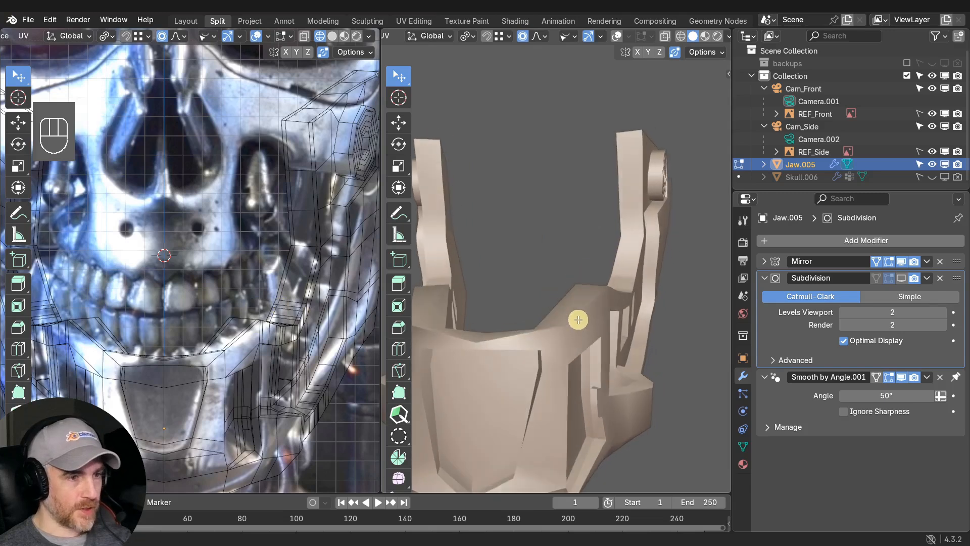
{"action": "left_click", "coordinate": [617, 37]}
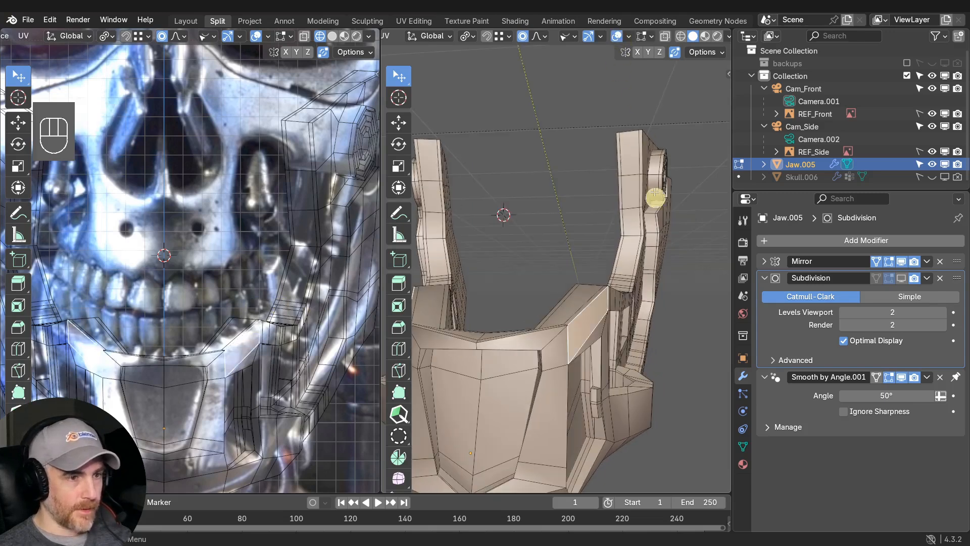
Move the selected rim corner face outward and up with proportional editing to match the front reference.
{"action": "middle_click_drag", "start_coordinate": [656, 194], "coordinate": [637, 266]}
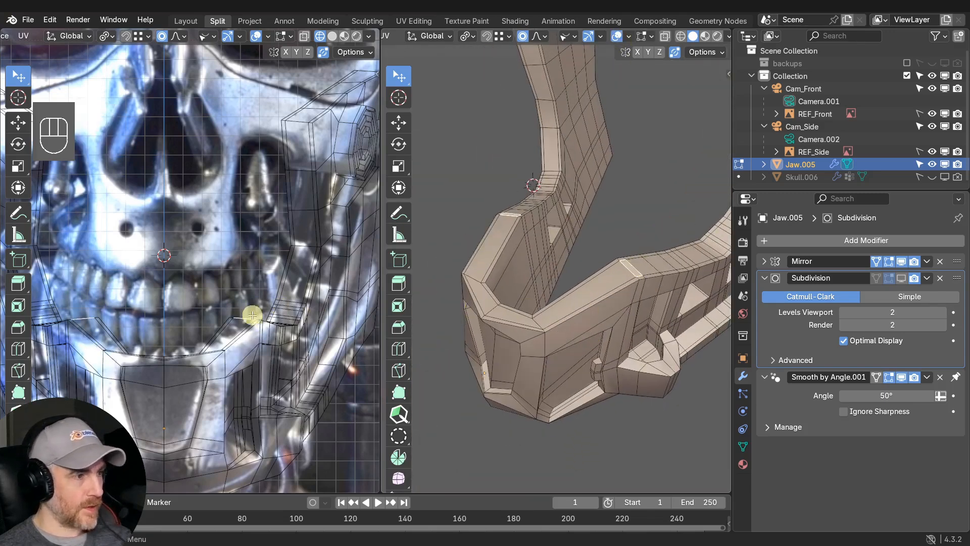
{"action": "key", "text": "g"}
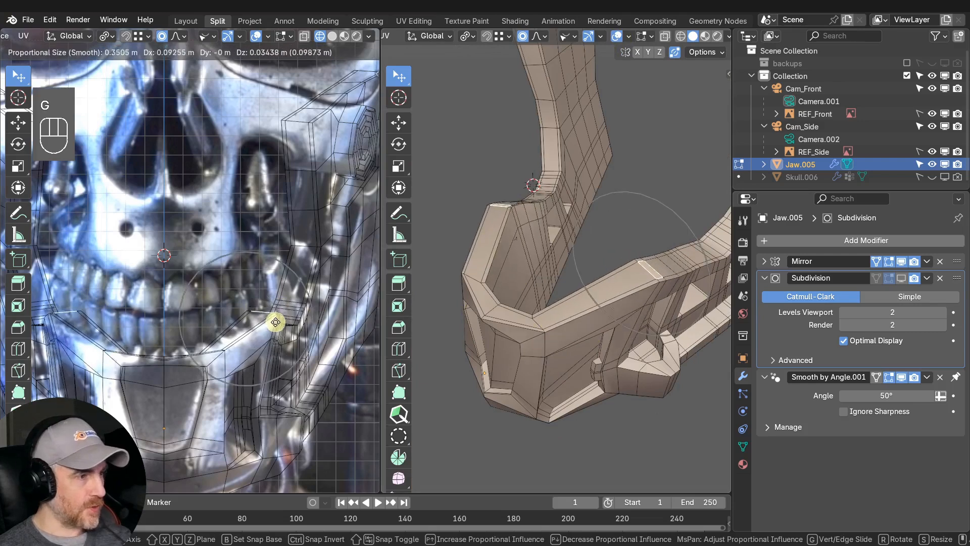
{"action": "left_click", "coordinate": [276, 312]}
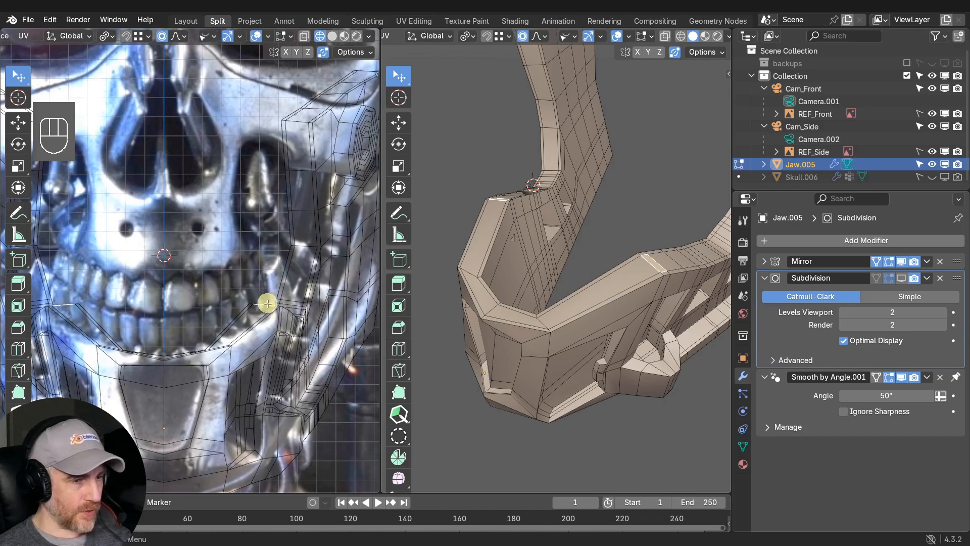
In wireframe side view, lower the rim face behind the corner by about 0.09 m with proportional editing.
{"action": "key", "text": "KP_3"}
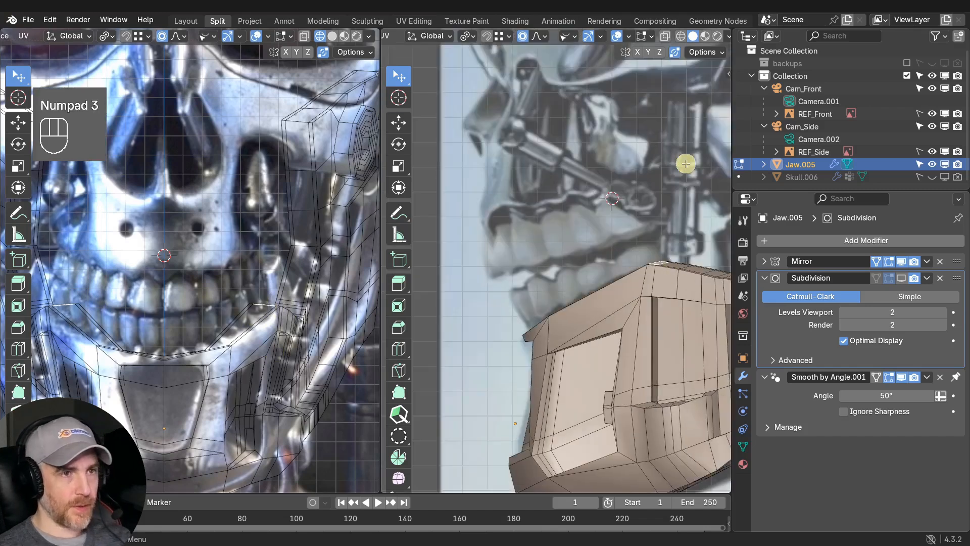
{"action": "left_click", "coordinate": [679, 37]}
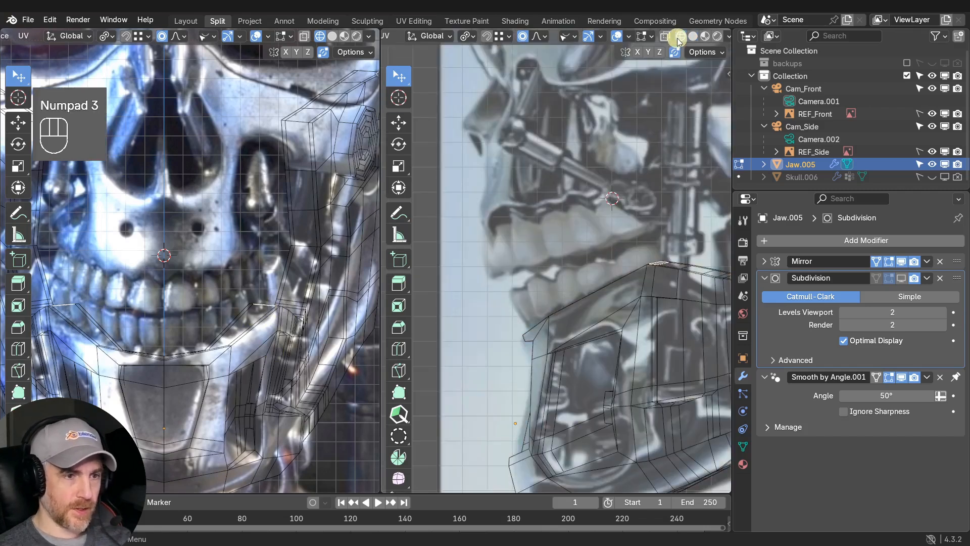
{"action": "scroll", "coordinate": [654, 287], "scroll_direction": "down", "scroll_amount": 2}
{"action": "scroll", "coordinate": [522, 286], "scroll_direction": "up", "scroll_amount": 2}
{"action": "middle_click_drag", "start_coordinate": [654, 288], "coordinate": [555, 290], "text": "shift"}
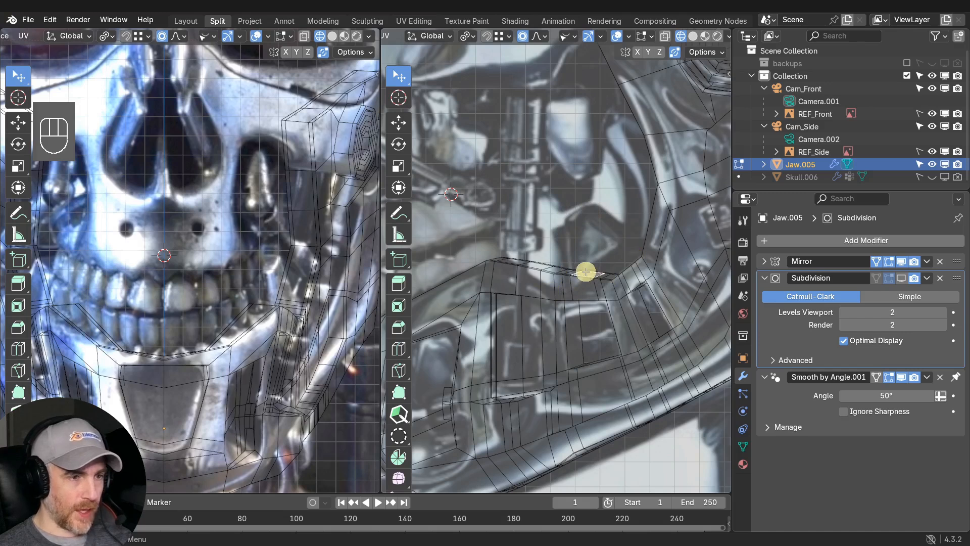
{"action": "key", "text": "g"}
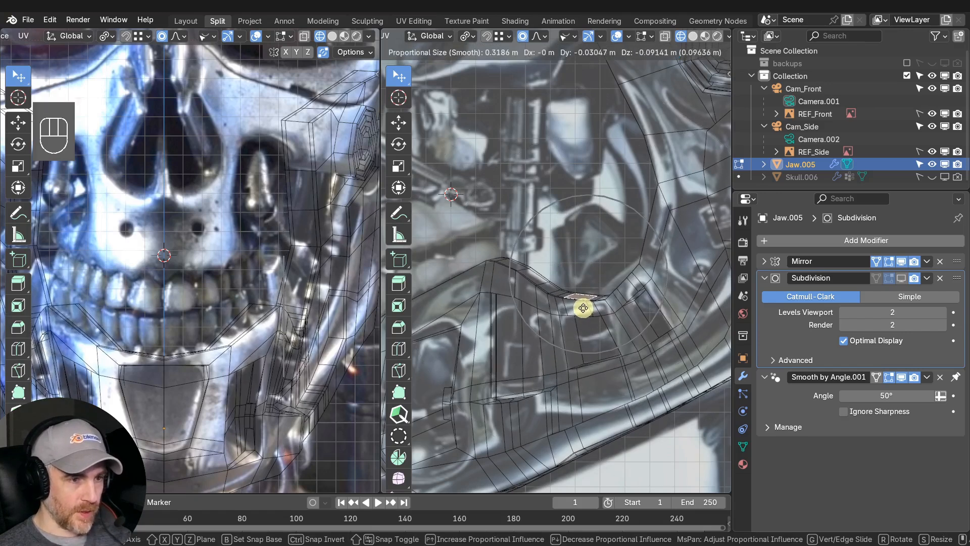
{"action": "left_click", "coordinate": [583, 307]}
Select the rim face where the jaw bends upward and move it with proportional editing to follow the side reference.
{"action": "middle_click_drag", "start_coordinate": [580, 302], "coordinate": [617, 275]}
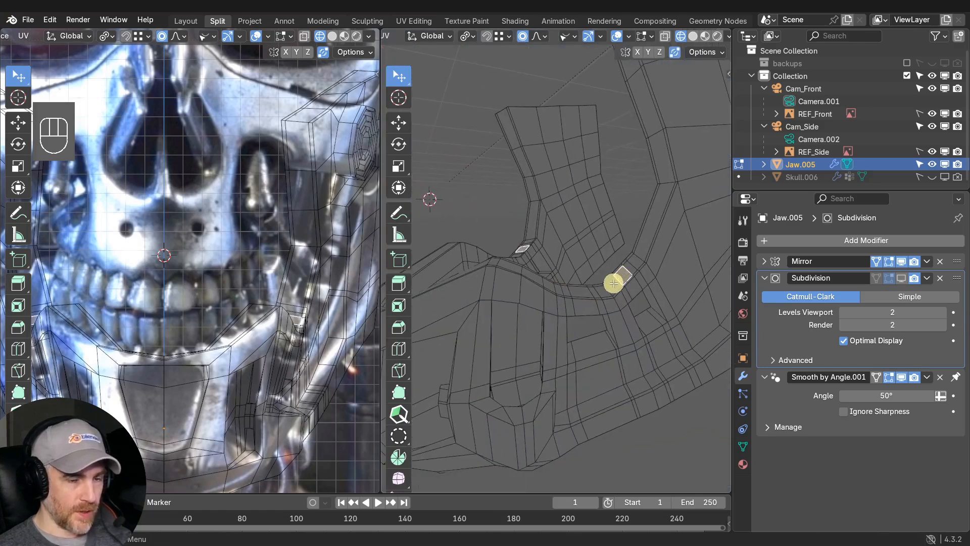
{"action": "left_click", "coordinate": [614, 283]}
{"action": "key", "text": "KP_3"}
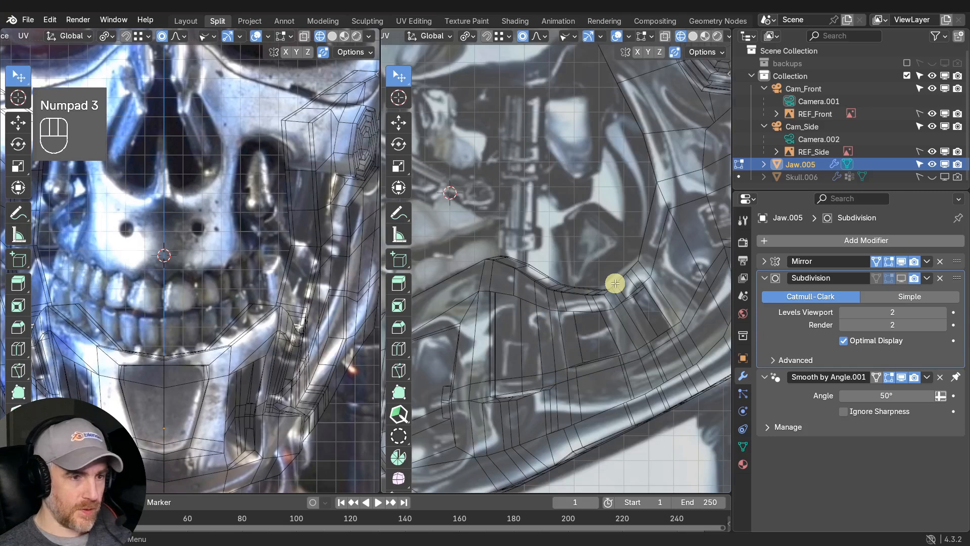
{"action": "key", "text": "g"}
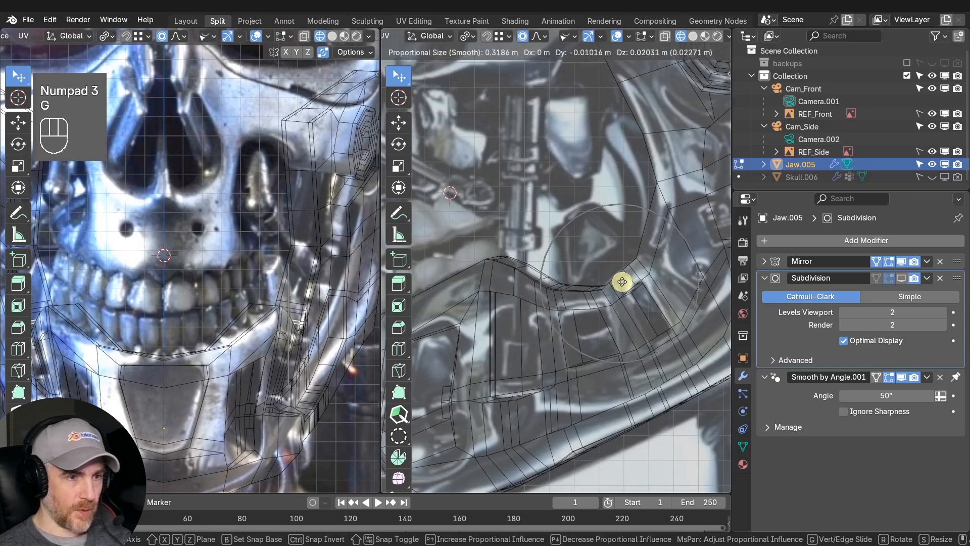
{"action": "left_click", "coordinate": [643, 232]}
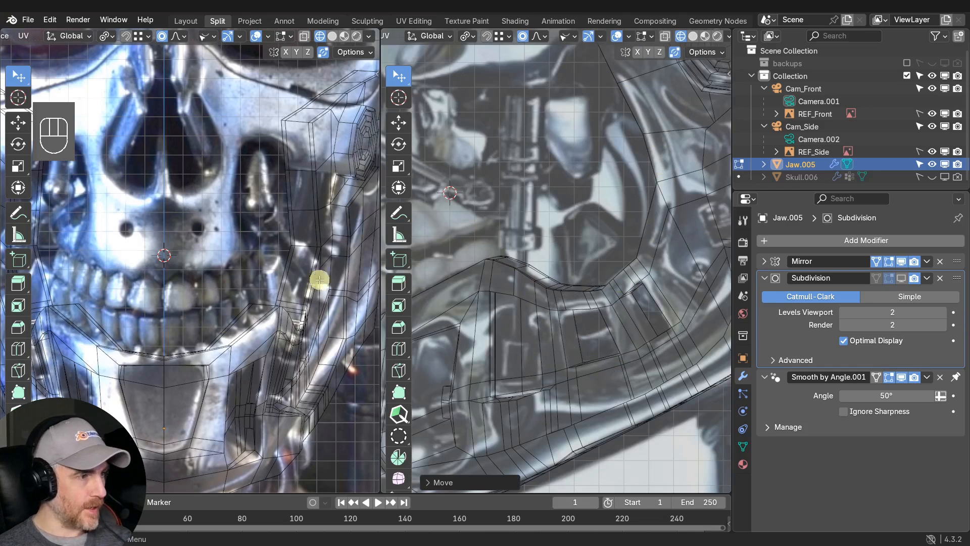
Return the 3D view to solid shading and examine the adjusted rim from above and around the jaw.
{"action": "middle_click_drag", "start_coordinate": [228, 348], "coordinate": [187, 288], "text": "shift"}
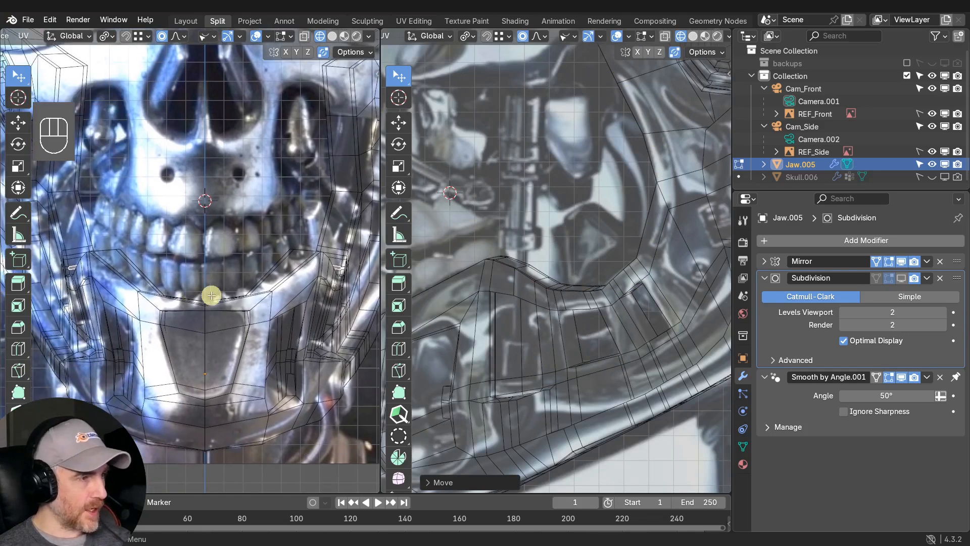
{"action": "key", "text": "KP_0"}
{"action": "left_click", "coordinate": [691, 37]}
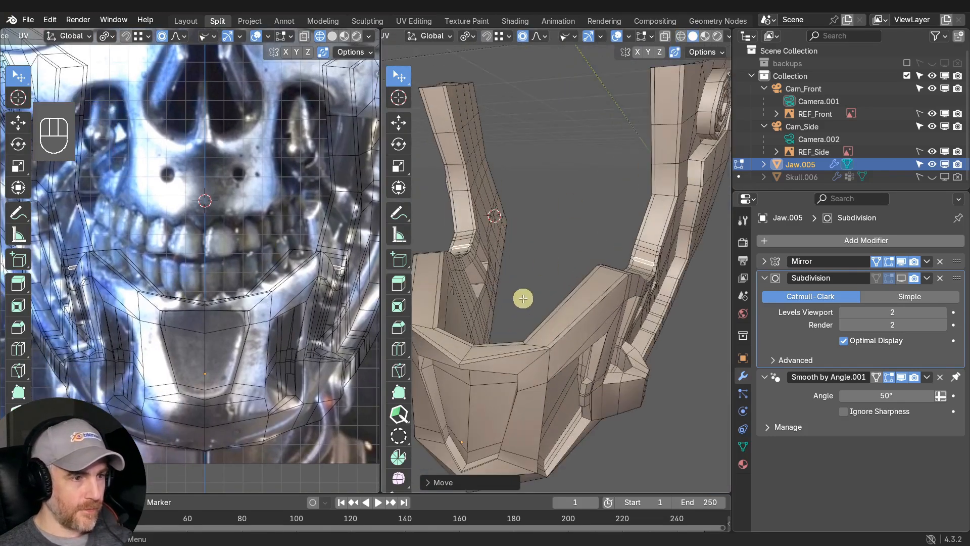
{"action": "mouse_move", "coordinate": [522, 297]}
{"action": "middle_mouse_down"}
{"action": "mouse_move", "coordinate": [567, 318]}
{"action": "mouse_move", "coordinate": [575, 283]}
{"action": "mouse_move", "coordinate": [587, 270]}
{"action": "mouse_move", "coordinate": [593, 277]}
{"action": "mouse_move", "coordinate": [488, 302]}
{"action": "mouse_move", "coordinate": [576, 389]}
{"action": "mouse_move", "coordinate": [554, 395]}
{"action": "middle_mouse_up"}
{"action": "scroll", "coordinate": [497, 303], "scroll_direction": "up", "scroll_amount": 3}
{"action": "scroll", "coordinate": [546, 359], "scroll_direction": "down", "scroll_amount": 4}
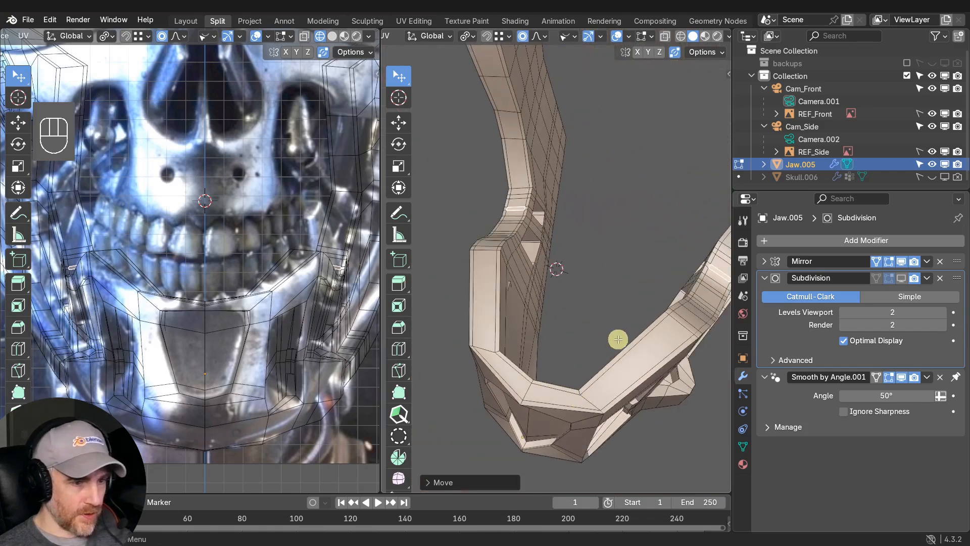
Select the lower faces on the inside of the chin, turn off proportional editing, and flatten them to zero along Y.
{"action": "middle_click_drag", "start_coordinate": [631, 342], "coordinate": [407, 282]}
{"action": "scroll", "coordinate": [563, 312], "scroll_direction": "up", "scroll_amount": 5}
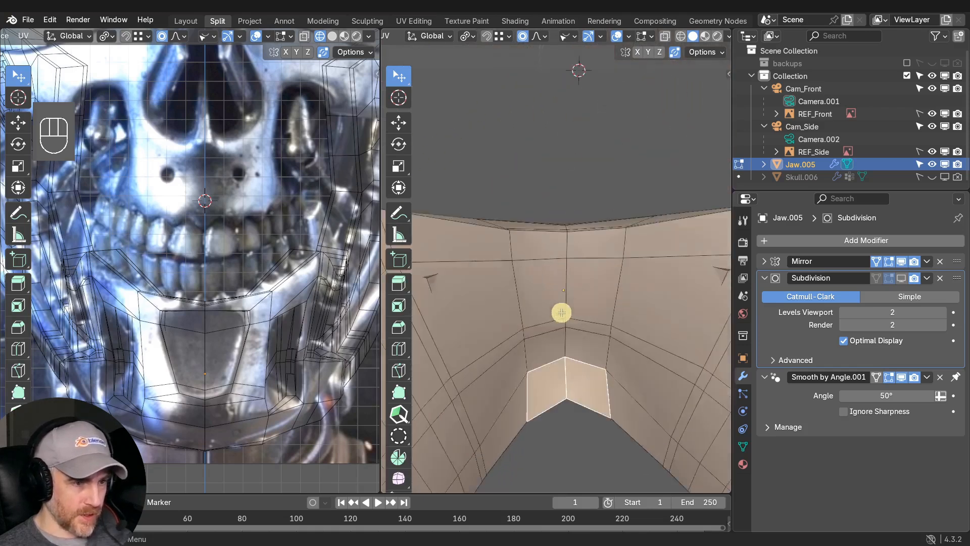
{"action": "middle_click_drag", "start_coordinate": [568, 305], "coordinate": [550, 354]}
{"action": "left_click", "coordinate": [544, 338], "text": "shift"}
{"action": "left_click", "coordinate": [523, 36]}
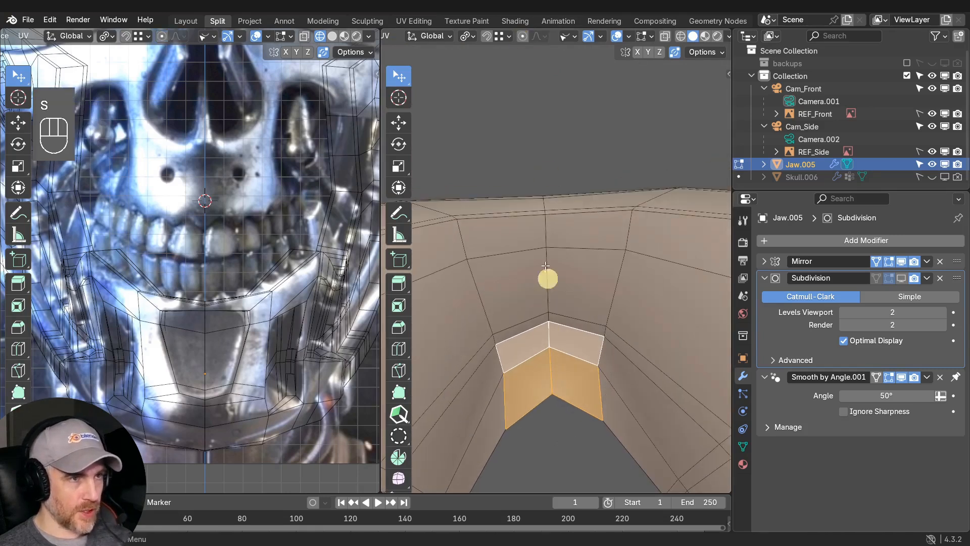
{"action": "key", "text": "s"}
{"action": "key", "text": "s"}
{"action": "key", "text": "y"}
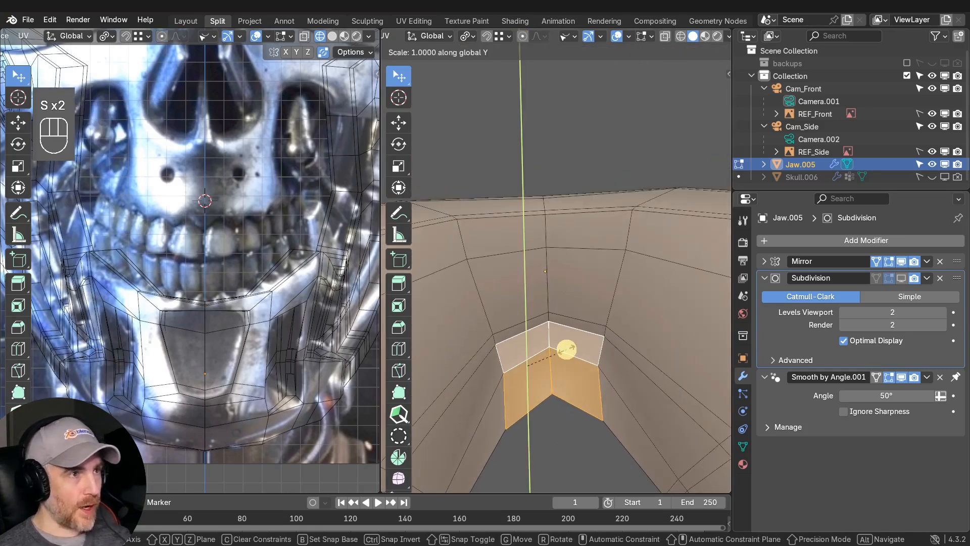
{"action": "key", "text": "0"}
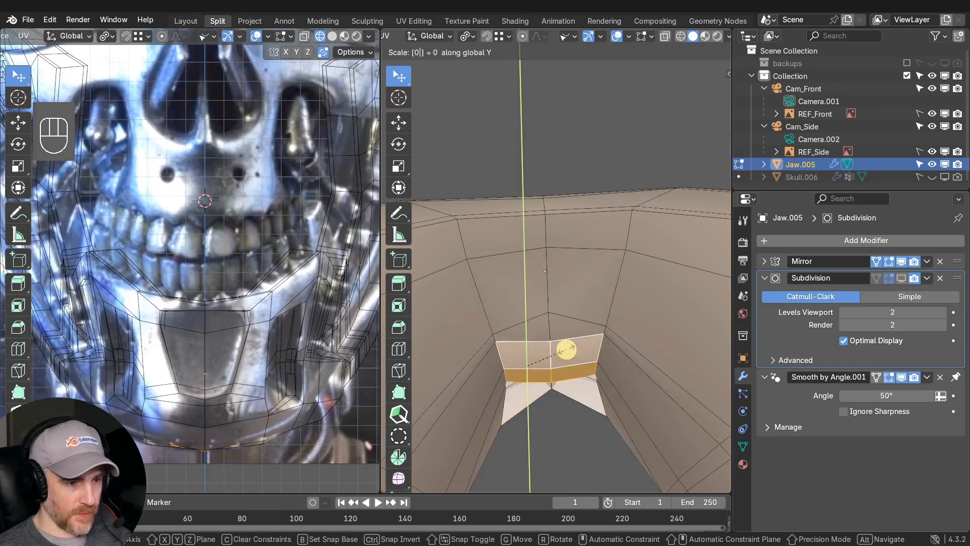
{"action": "key", "text": "Return"}
Move the flattened inner chin faces about 0.07 m along Y to thicken the wall.
{"action": "middle_click_drag", "start_coordinate": [566, 350], "coordinate": [579, 423]}
{"action": "key", "text": "g"}
{"action": "key", "text": "y"}
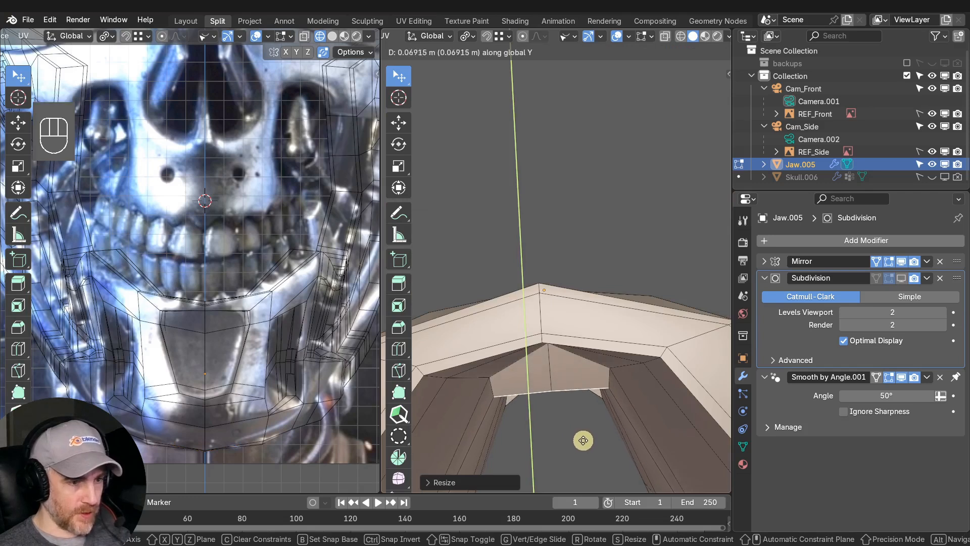
{"action": "left_click", "coordinate": [580, 440]}
Turn on X-ray and rotate the inner chin faces about 15 degrees around the X axis.
{"action": "middle_click_drag", "start_coordinate": [578, 440], "coordinate": [568, 260]}
{"action": "middle_click_drag", "start_coordinate": [619, 273], "coordinate": [644, 310]}
{"action": "key", "text": "w"}
{"action": "key", "text": "q"}
{"action": "left_click", "coordinate": [610, 298]}
{"action": "key", "text": "r"}
{"action": "right_click", "coordinate": [652, 303]}
{"action": "key", "text": "r"}
{"action": "key", "text": "x"}
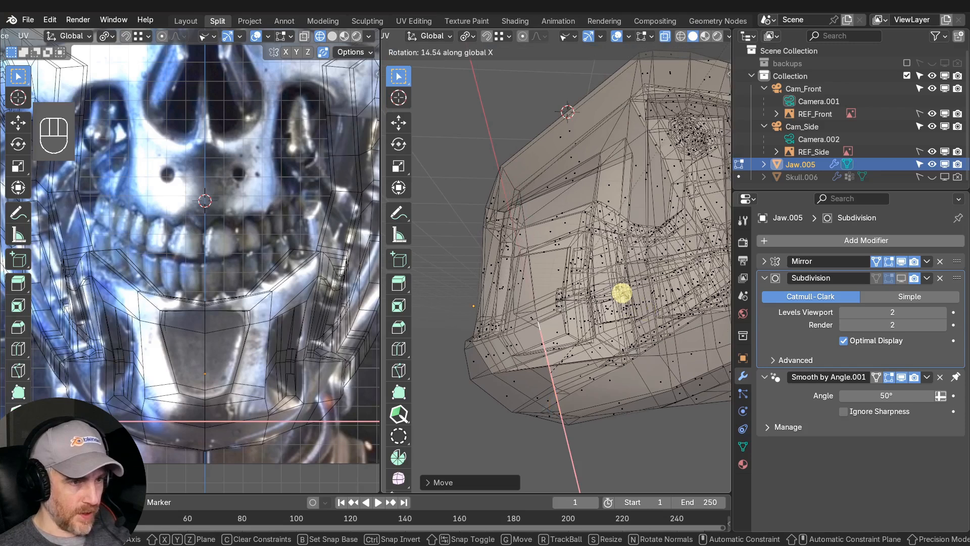
{"action": "left_click", "coordinate": [627, 297]}
Turn X-ray off and move the centre edge on the inner side of the chin rim about 0.04 m along Y.
{"action": "middle_click_drag", "start_coordinate": [629, 299], "coordinate": [501, 387]}
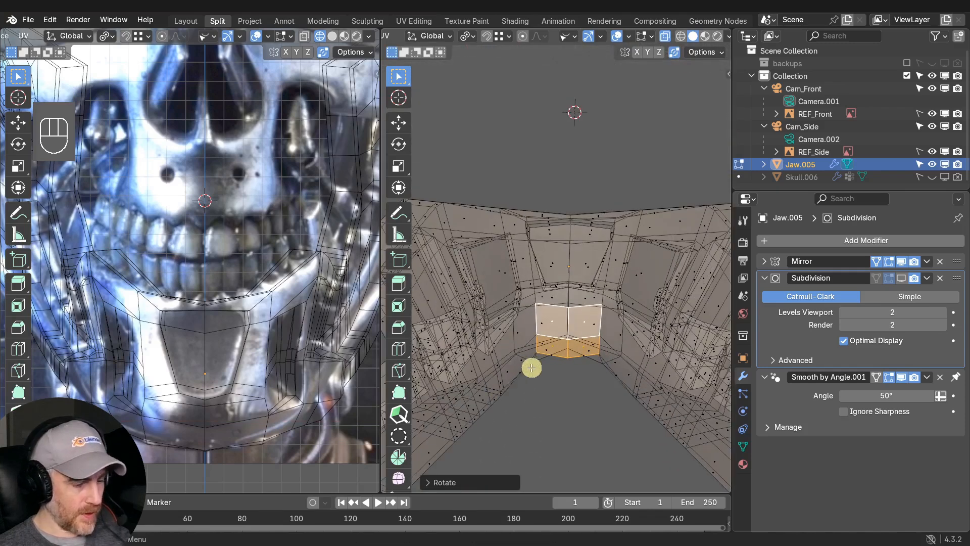
{"action": "key", "text": "q"}
{"action": "left_click", "coordinate": [541, 353]}
{"action": "scroll", "coordinate": [592, 352], "scroll_direction": "up", "scroll_amount": 2, "text": "shift"}
{"action": "middle_click_drag", "start_coordinate": [592, 352], "coordinate": [572, 374]}
{"action": "scroll", "coordinate": [575, 324], "scroll_direction": "up", "scroll_amount": 2}
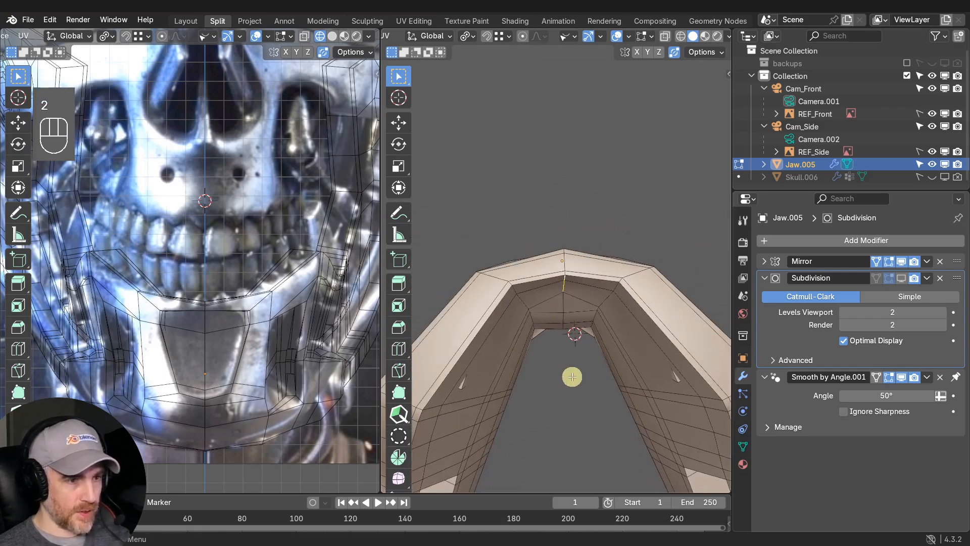
{"action": "key", "text": "g"}
{"action": "key", "text": "y"}
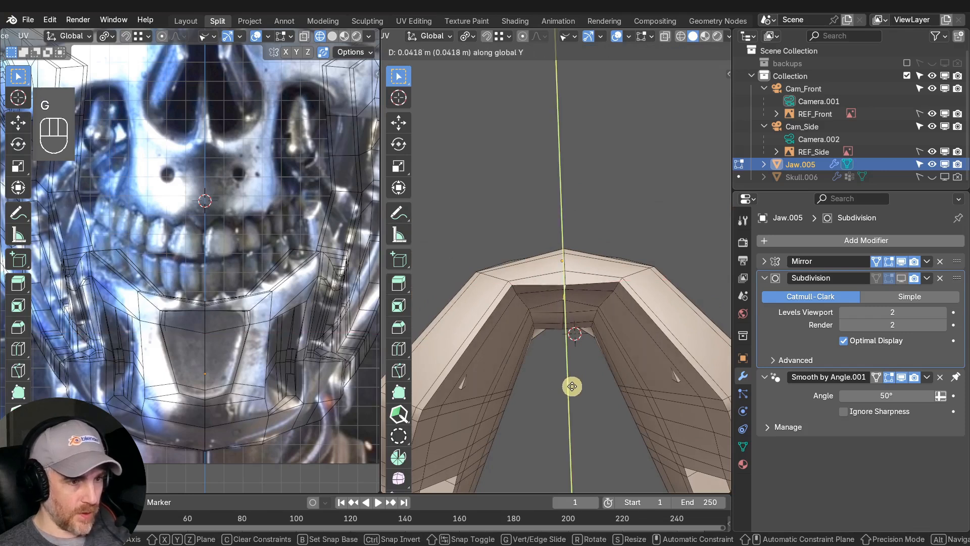
{"action": "left_click", "coordinate": [570, 392]}
Vertex-slide the centre vertex of the rim's inner edge to even out the rim's width.
{"action": "middle_click_drag", "start_coordinate": [570, 392], "coordinate": [541, 330]}
{"action": "key", "text": "1"}
{"action": "key", "text": "g"}
{"action": "key", "text": "g"}
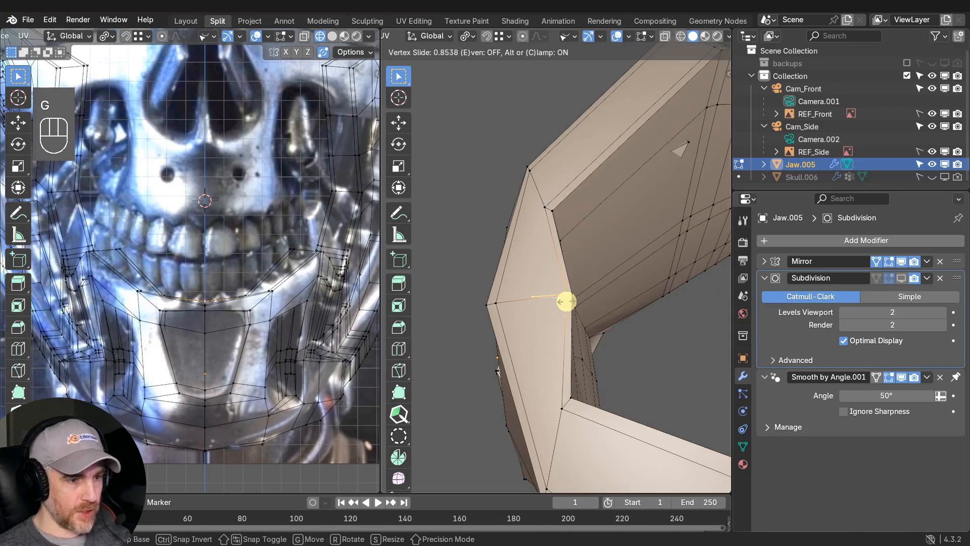
{"action": "left_click", "coordinate": [567, 301]}
{"action": "mouse_move", "coordinate": [567, 301]}
{"action": "middle_mouse_down"}
{"action": "mouse_move", "coordinate": [547, 319]}
{"action": "mouse_move", "coordinate": [688, 303]}
{"action": "mouse_move", "coordinate": [646, 357]}
{"action": "mouse_move", "coordinate": [578, 240]}
{"action": "mouse_move", "coordinate": [700, 251]}
{"action": "mouse_move", "coordinate": [615, 273]}
{"action": "mouse_move", "coordinate": [605, 309]}
{"action": "mouse_move", "coordinate": [564, 285]}
{"action": "middle_mouse_up"}
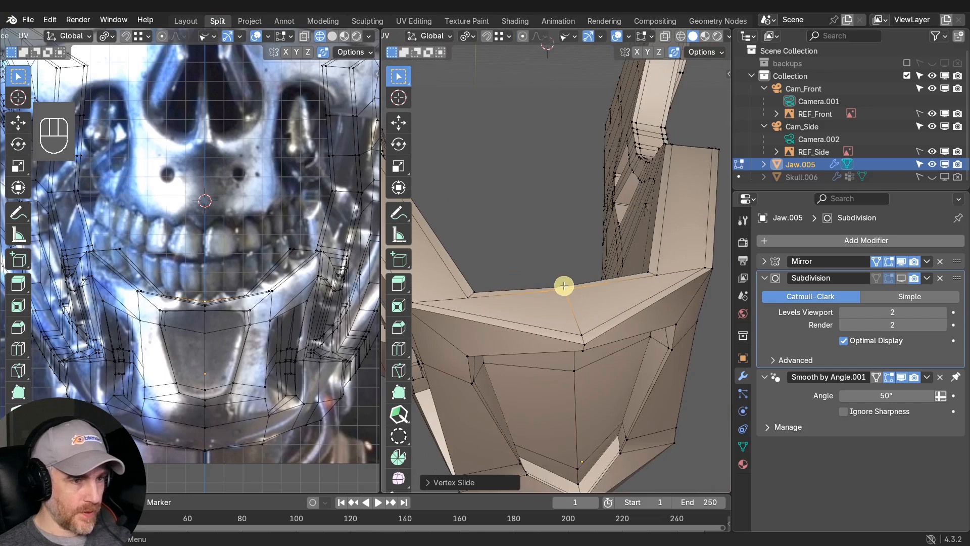
Select the path of vertices along the rim at the front of the chin and raise it slightly along Z.
{"action": "left_click", "coordinate": [588, 322]}
{"action": "left_click", "coordinate": [587, 342], "text": "ctrl"}
{"action": "middle_click_drag", "start_coordinate": [587, 342], "coordinate": [642, 292]}
{"action": "key", "text": "g"}
{"action": "key", "text": "z"}
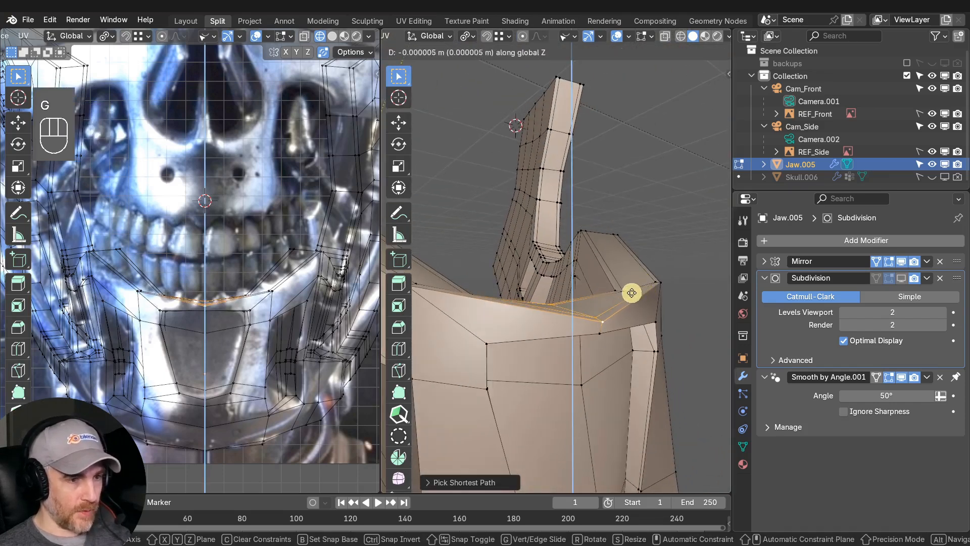
{"action": "left_click", "coordinate": [631, 282]}
Select the inner rim vertices beside the chin's centre and move them to even out the rim's thickness.
{"action": "middle_click_drag", "start_coordinate": [631, 282], "coordinate": [581, 260]}
{"action": "left_click", "coordinate": [630, 286]}
{"action": "left_click", "coordinate": [625, 285], "text": "shift"}
{"action": "key", "text": "g"}
{"action": "left_click", "coordinate": [646, 284]}
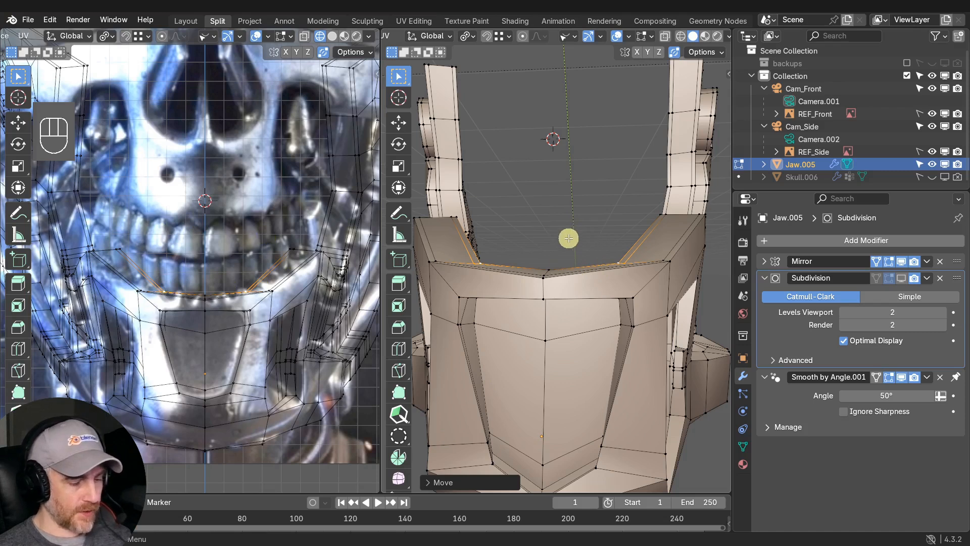
Duplicate the jaw in place and move the original Jaw.005 to the backups collection.
{"action": "key", "text": "shift+d"}
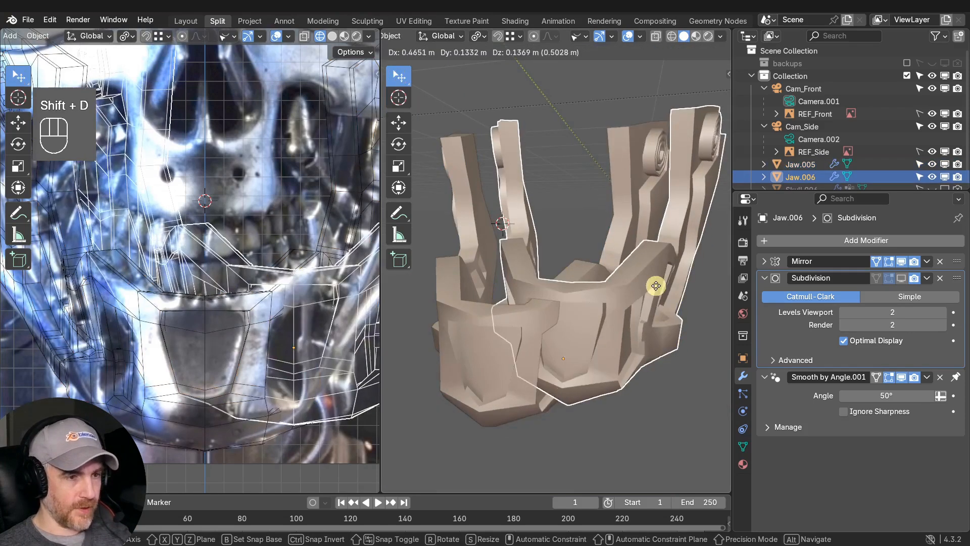
{"action": "right_click", "coordinate": [657, 286]}
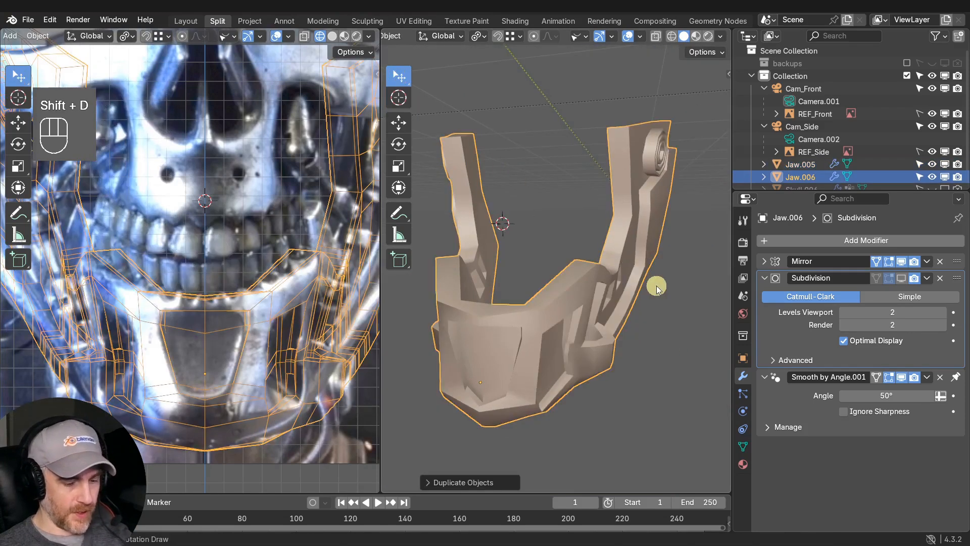
{"action": "left_click", "coordinate": [805, 164]}
{"action": "key", "text": "m"}
{"action": "left_click", "coordinate": [620, 183]}
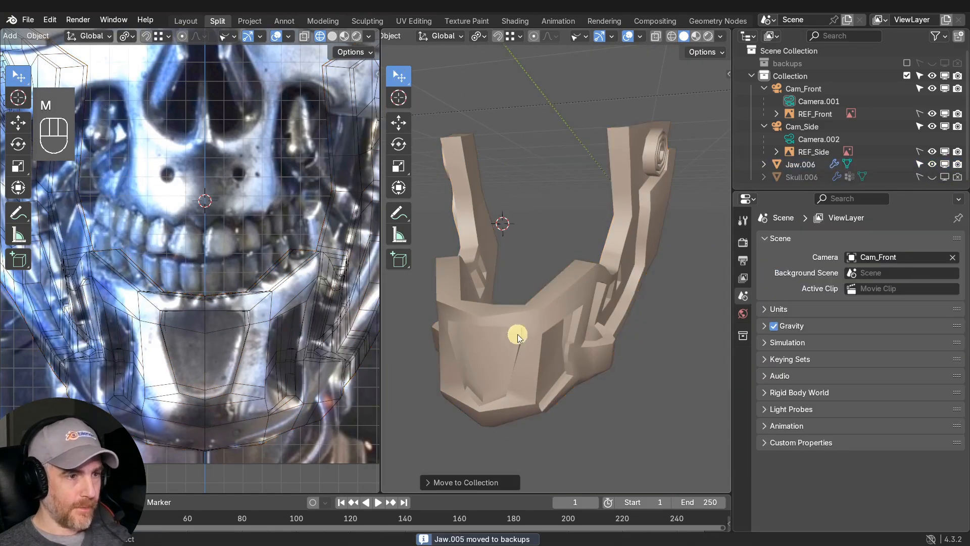
Edit the duplicated jaw and add a mirrored vertical loop cut beside the chin's centre line, lined up with the lower front tooth in the reference.
{"action": "middle_click_drag", "start_coordinate": [518, 334], "coordinate": [567, 325], "text": "ctrl"}
{"action": "key", "text": "Tab"}
{"action": "left_click", "coordinate": [555, 341]}
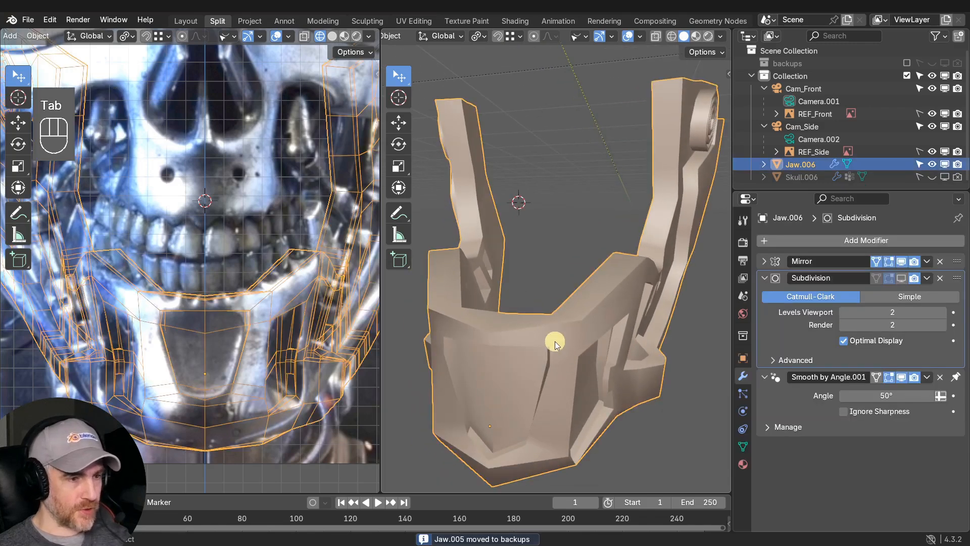
{"action": "key", "text": "Tab"}
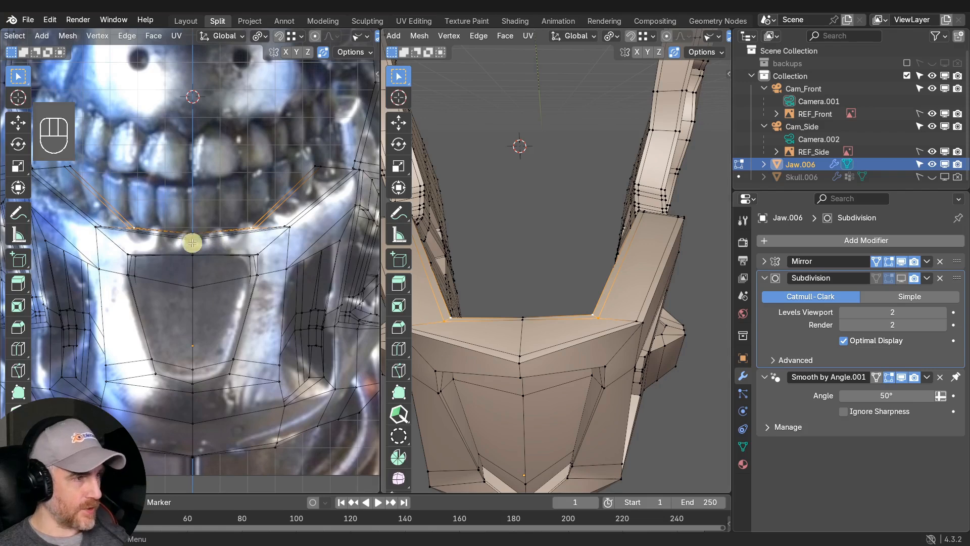
{"action": "key", "text": "ctrl+r"}
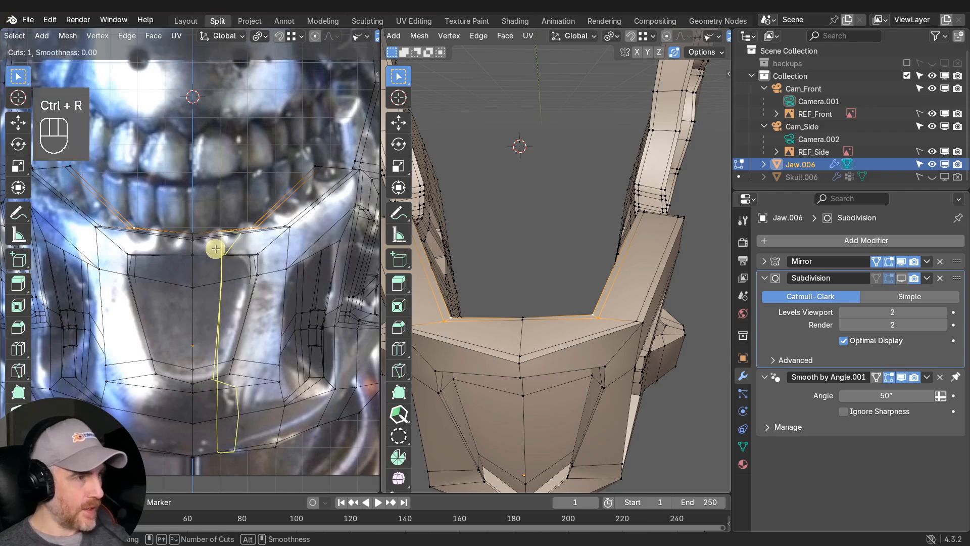
{"action": "left_click", "coordinate": [230, 252]}
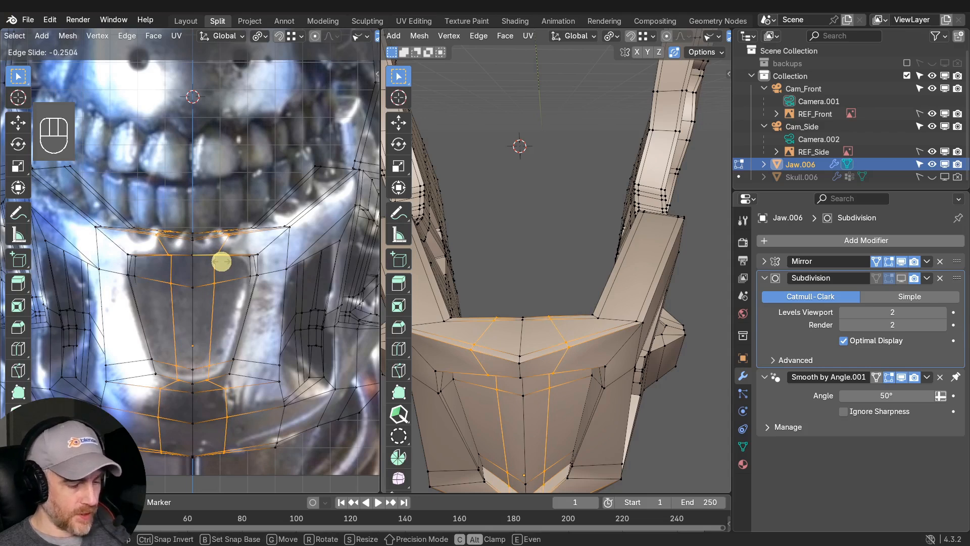
{"action": "key", "text": "f"}
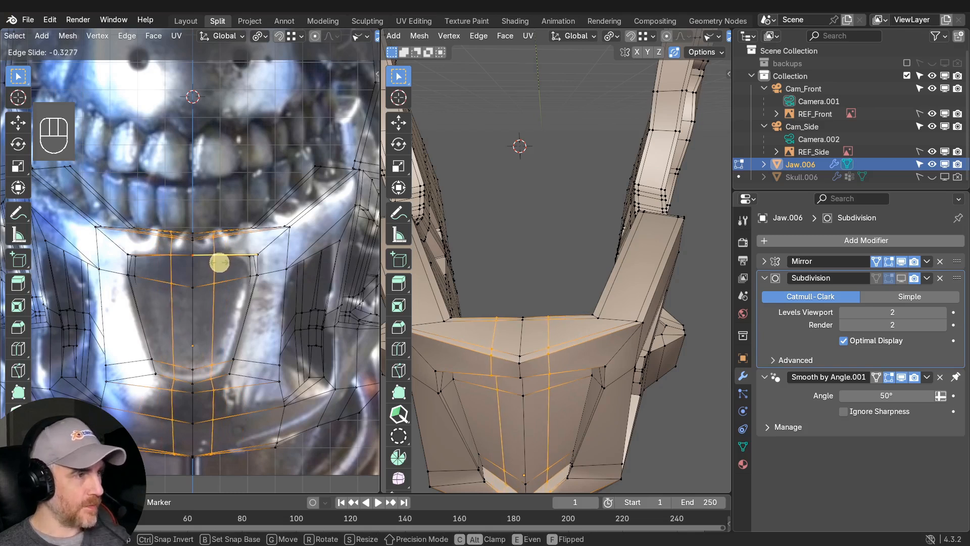
{"action": "left_click", "coordinate": [223, 256]}
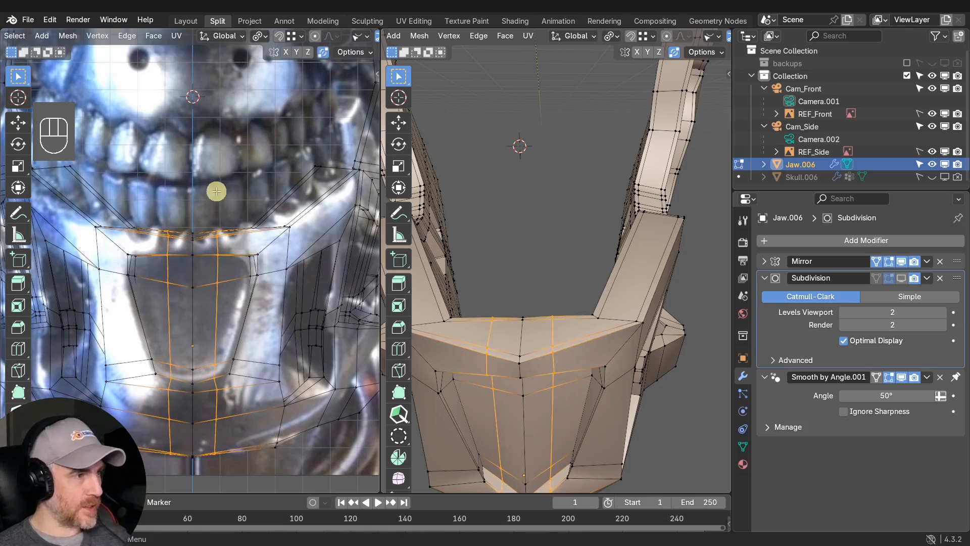
Highlight the rim's top faces on each side of the new loop to examine how the cut divides the rim.
{"action": "key", "text": "3"}
{"action": "left_click", "coordinate": [531, 338]}
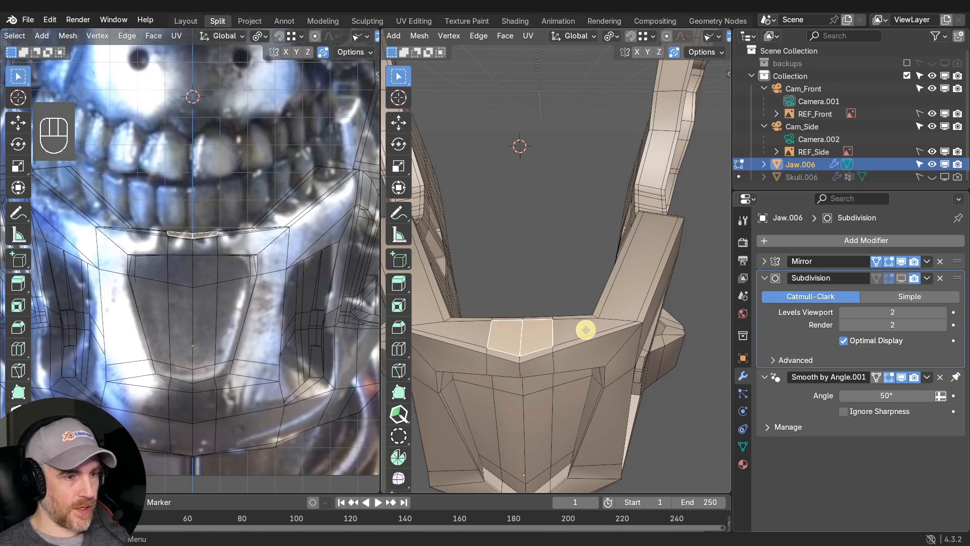
{"action": "middle_click_drag", "start_coordinate": [585, 330], "coordinate": [541, 298], "text": "shift"}
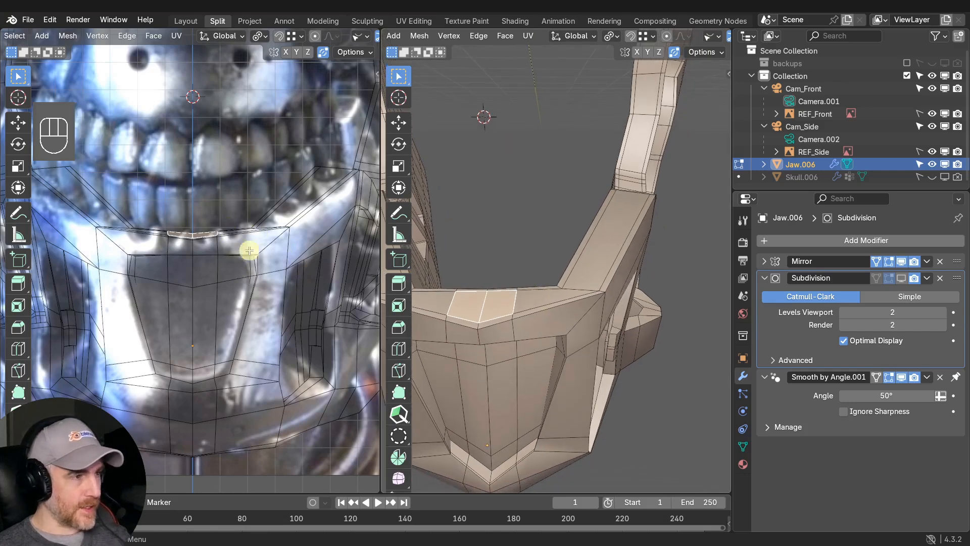
{"action": "left_click", "coordinate": [535, 301]}
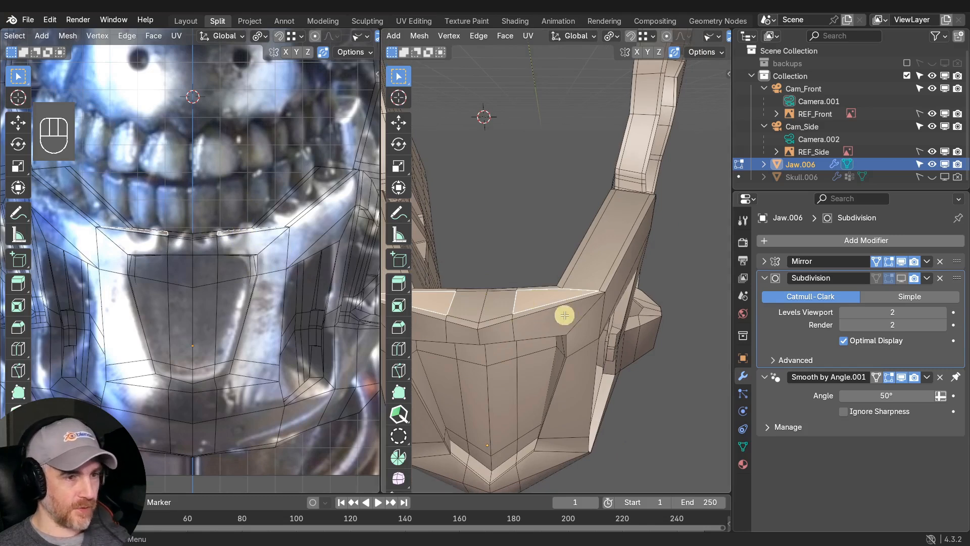
Move the outer edge at the rim's front corner inward and slightly down to fit the front reference.
{"action": "middle_click_drag", "start_coordinate": [565, 315], "coordinate": [488, 324]}
{"action": "middle_click_drag", "start_coordinate": [571, 317], "coordinate": [615, 364]}
{"action": "scroll", "coordinate": [601, 336], "scroll_direction": "up", "scroll_amount": 2}
{"action": "key", "text": "alt+a"}
{"action": "key", "text": "g"}
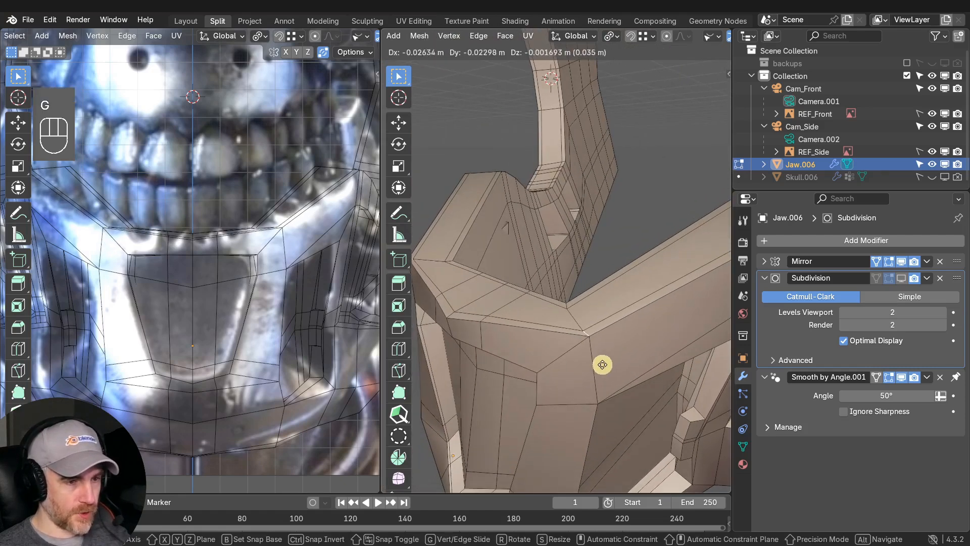
{"action": "left_click", "coordinate": [598, 364]}
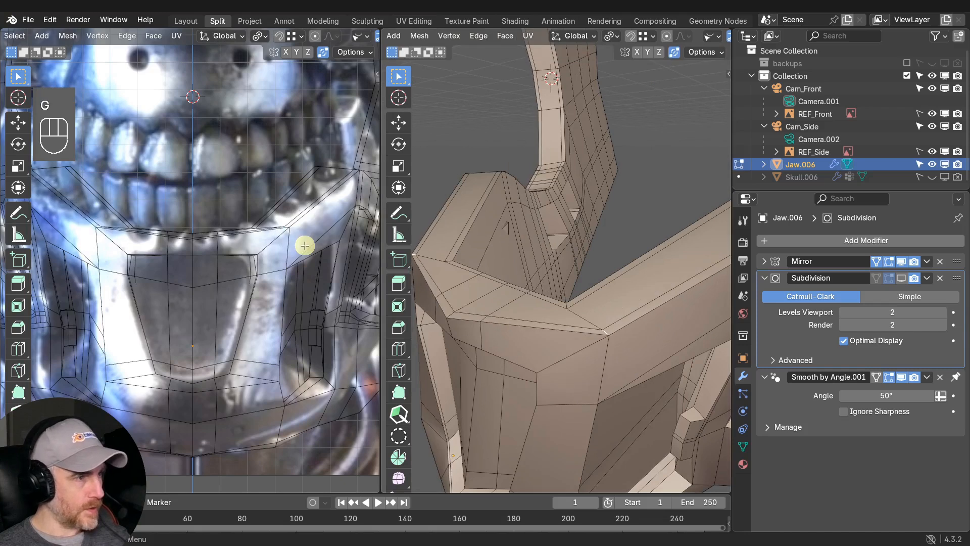
{"action": "key", "text": "g"}
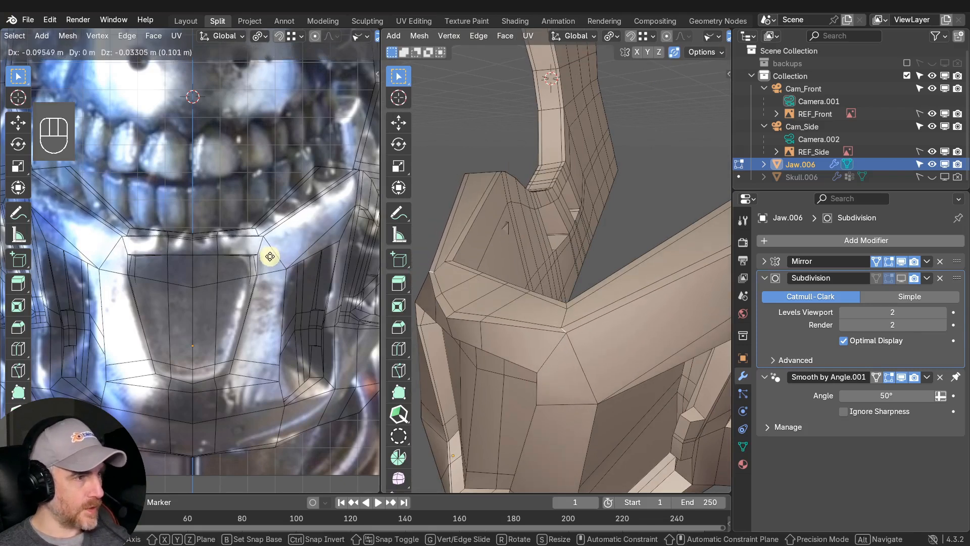
{"action": "left_click", "coordinate": [277, 257]}
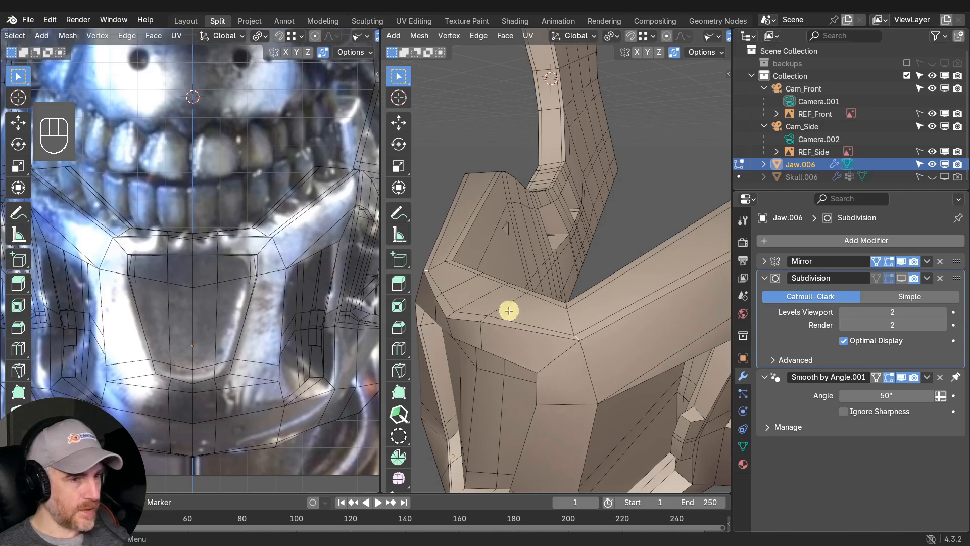
Rotate the edge at the rim's front corner about the global Z axis and reposition it to follow the rim.
{"action": "middle_click_drag", "start_coordinate": [509, 310], "coordinate": [616, 350]}
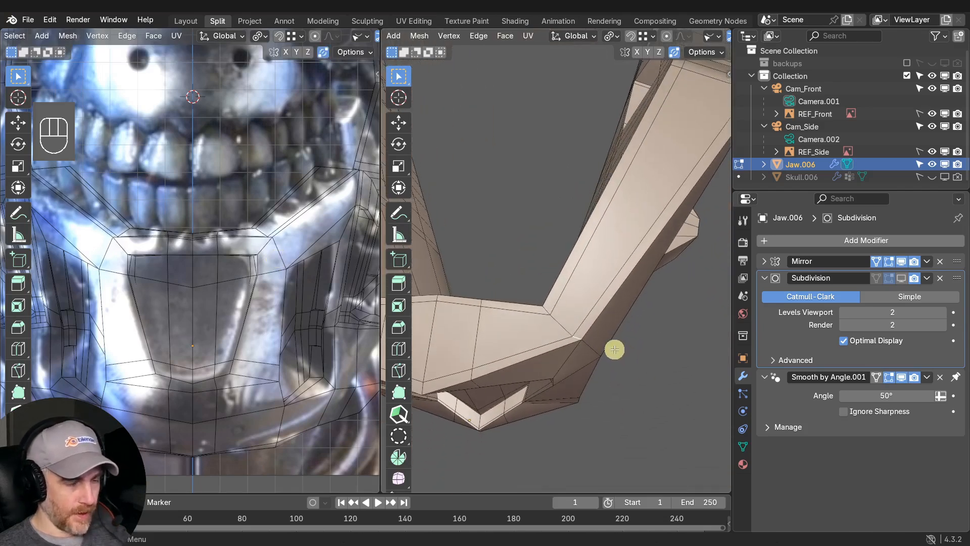
{"action": "key", "text": "r"}
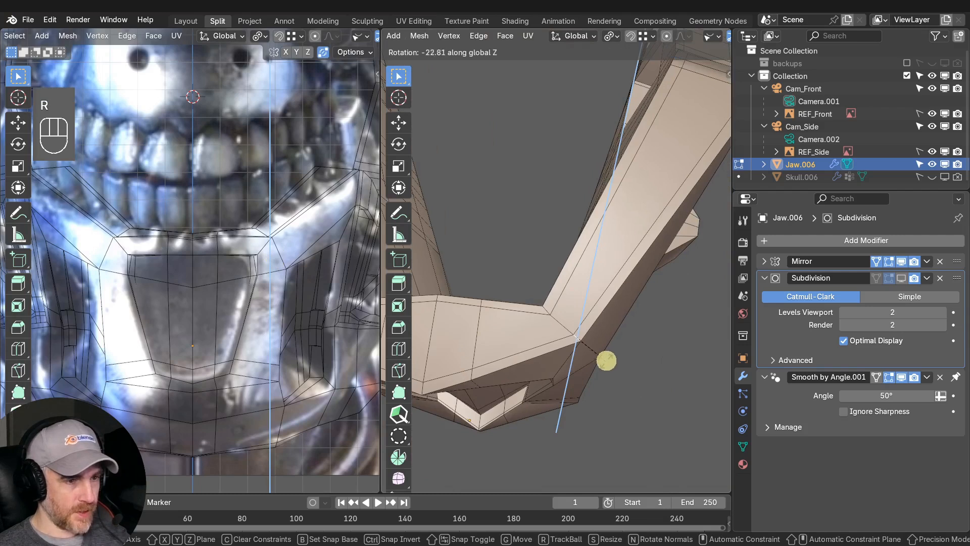
{"action": "left_click", "coordinate": [608, 359]}
{"action": "middle_click_drag", "start_coordinate": [609, 359], "coordinate": [569, 330]}
{"action": "key", "text": "g"}
{"action": "left_click", "coordinate": [624, 304]}
Compare the rim's front corner with the side reference image.
{"action": "key", "text": "KP_3"}
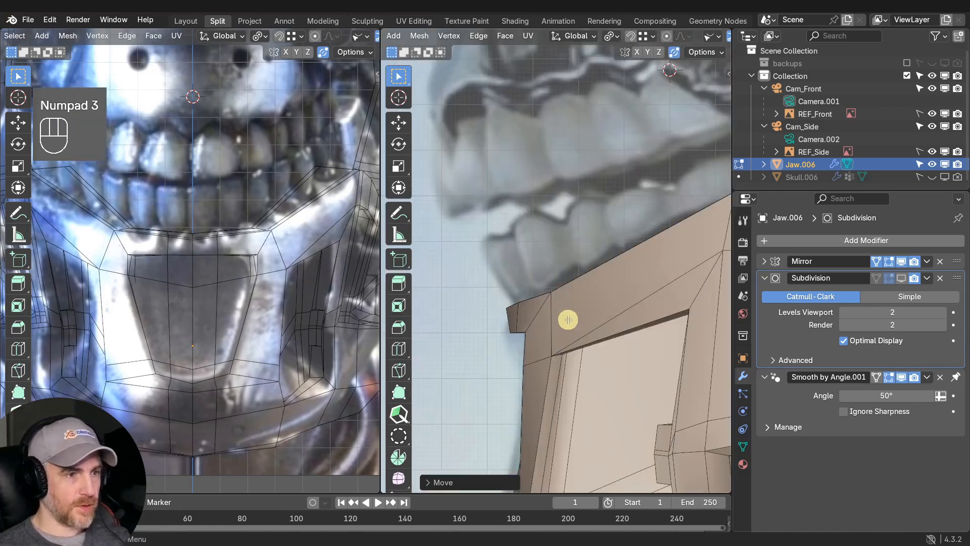
{"action": "key", "text": "KP_3"}
{"action": "scroll", "coordinate": [221, 273], "scroll_direction": "down", "scroll_amount": 2}
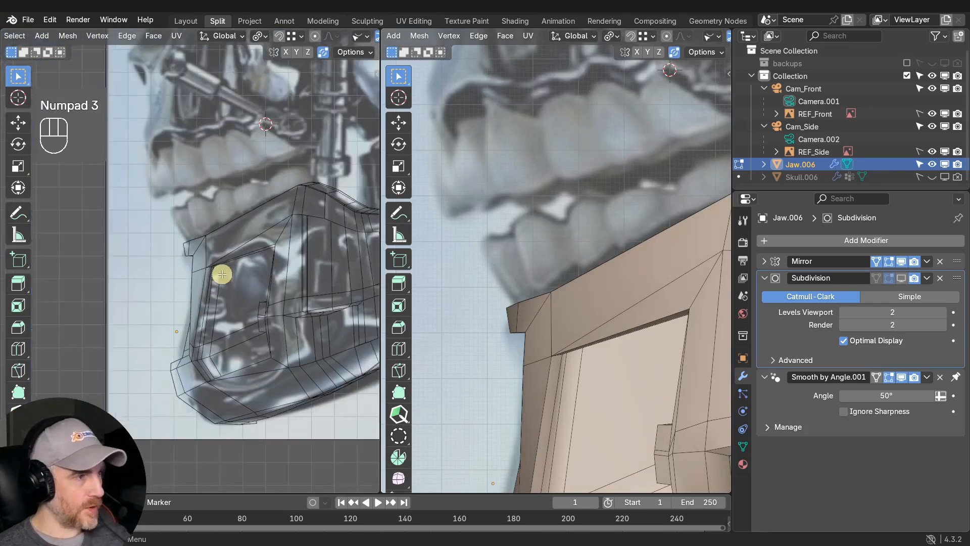
{"action": "middle_click_drag", "start_coordinate": [220, 274], "coordinate": [221, 292], "text": "shift"}
{"action": "scroll", "coordinate": [221, 293], "scroll_direction": "up", "scroll_amount": 2}
{"action": "key", "text": "g"}
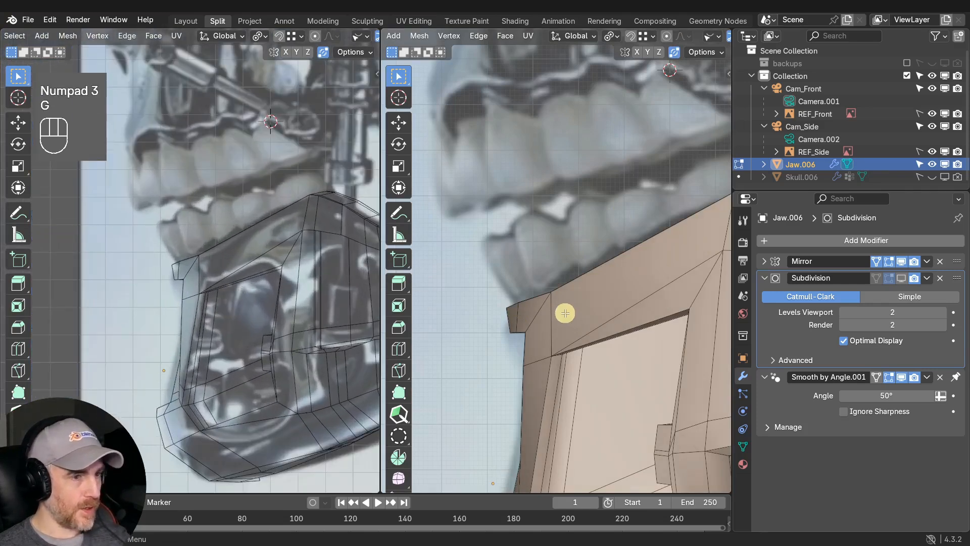
{"action": "right_click", "coordinate": [565, 313]}
Select the short outer edge at the rim's front corner and move it forward along Y against the side reference.
{"action": "middle_click_drag", "start_coordinate": [657, 227], "coordinate": [613, 267]}
{"action": "key", "text": "2"}
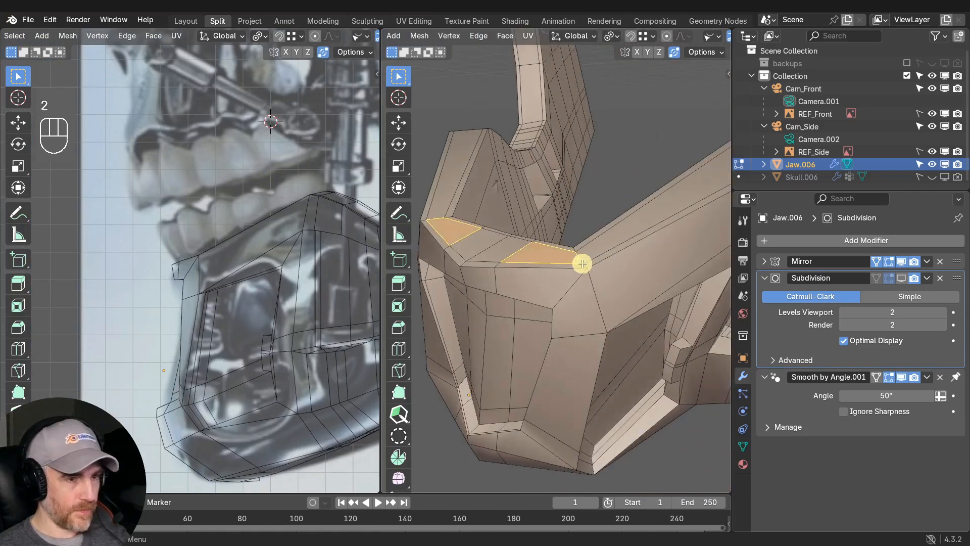
{"action": "left_click", "coordinate": [586, 266]}
{"action": "key", "text": "g"}
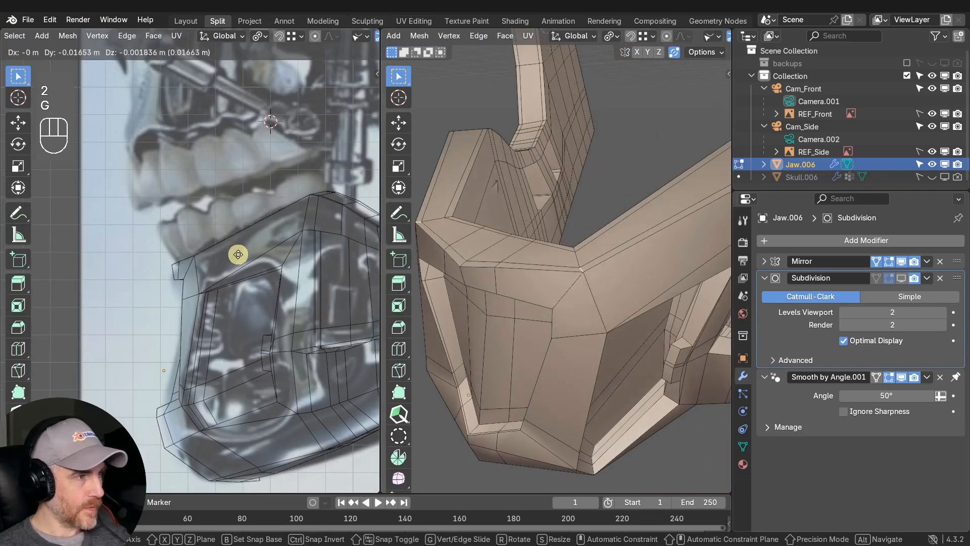
{"action": "right_click", "coordinate": [240, 255]}
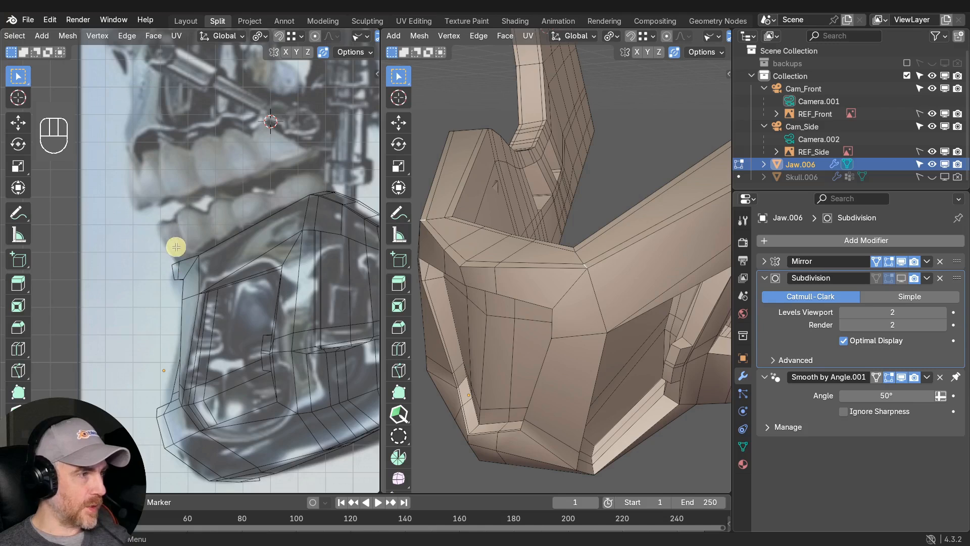
{"action": "key", "text": "g"}
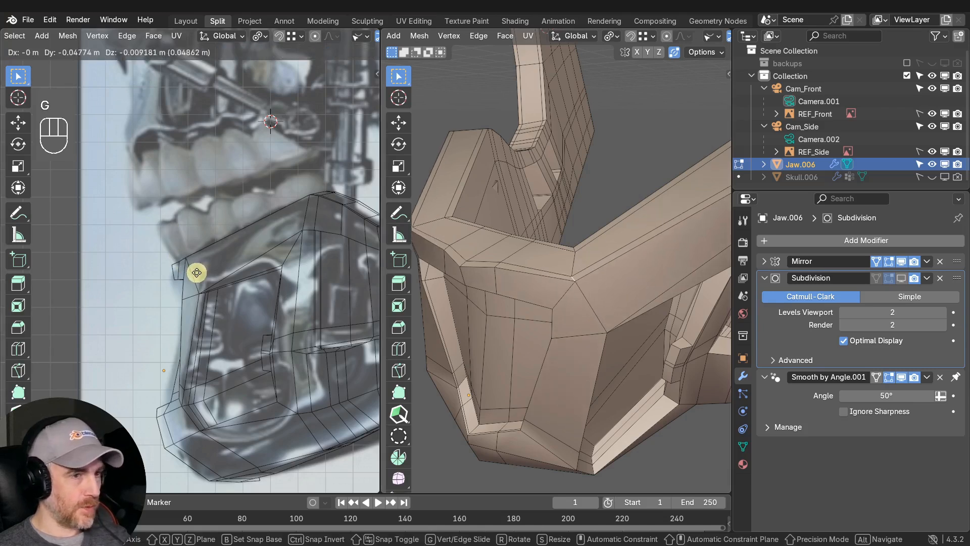
{"action": "left_click", "coordinate": [199, 272]}
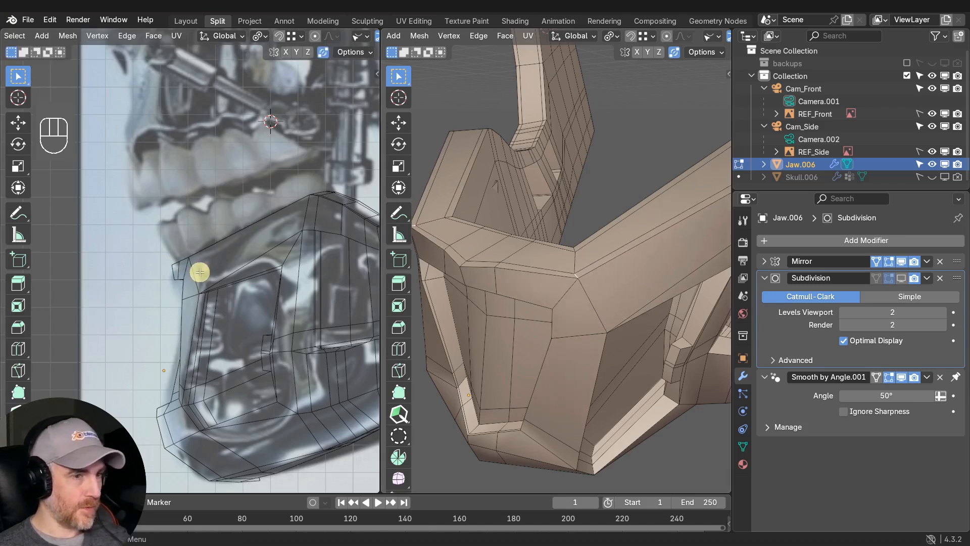
Rotate the rim's outer corner edge about the global Z axis to align it with the neighbouring rim edges.
{"action": "middle_click_drag", "start_coordinate": [641, 296], "coordinate": [650, 357]}
{"action": "key", "text": "r"}
{"action": "key", "text": "z"}
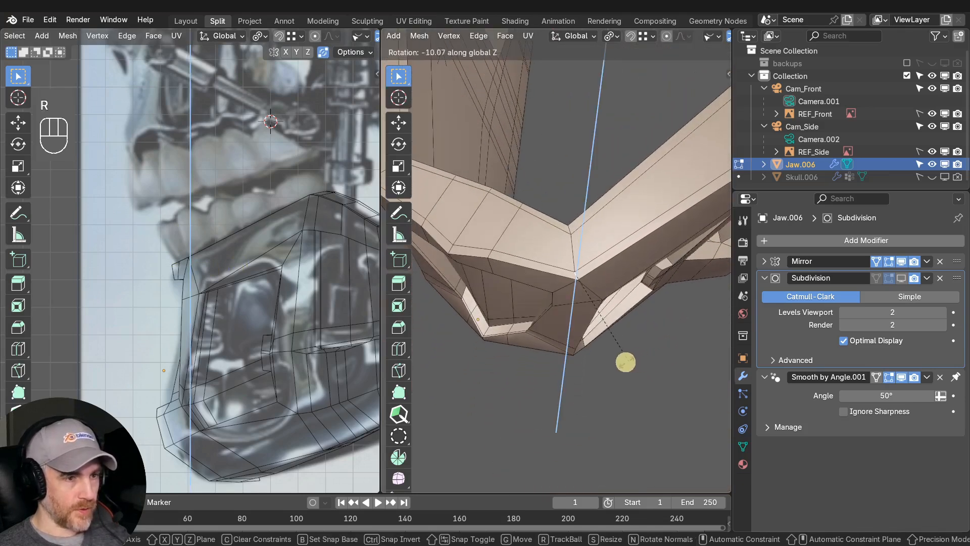
{"action": "left_click", "coordinate": [606, 363]}
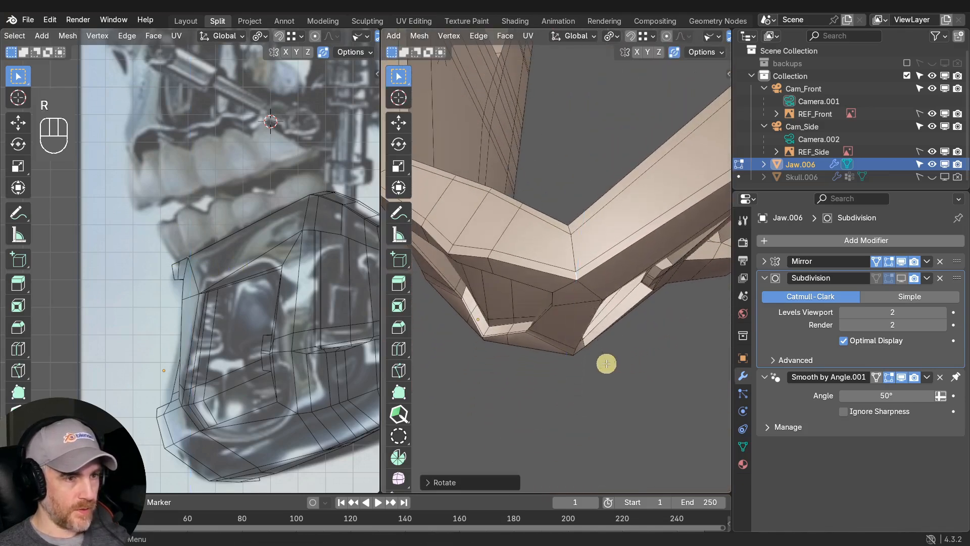
Select the edges crossing the rim at its front corner and edge-slide them toward the chin's centre by about -0.25.
{"action": "middle_click_drag", "start_coordinate": [542, 219], "coordinate": [641, 267]}
{"action": "left_click", "coordinate": [628, 255], "text": "ctrl"}
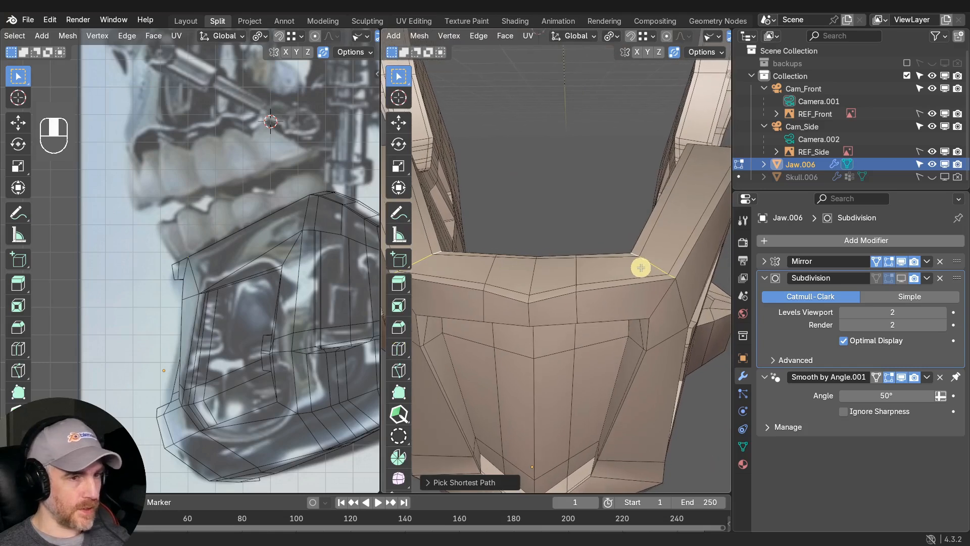
{"action": "key", "text": "g"}
{"action": "key", "text": "g"}
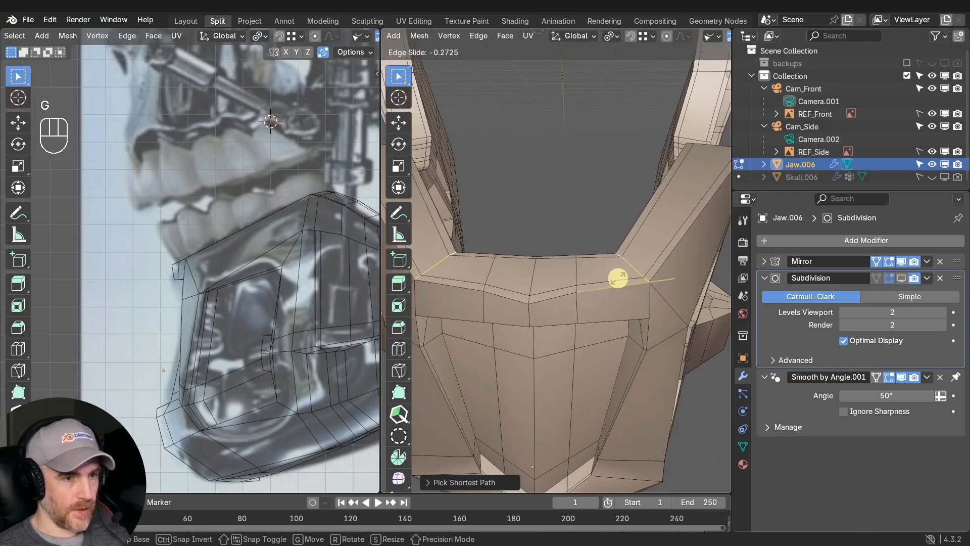
{"action": "right_click", "coordinate": [621, 277]}
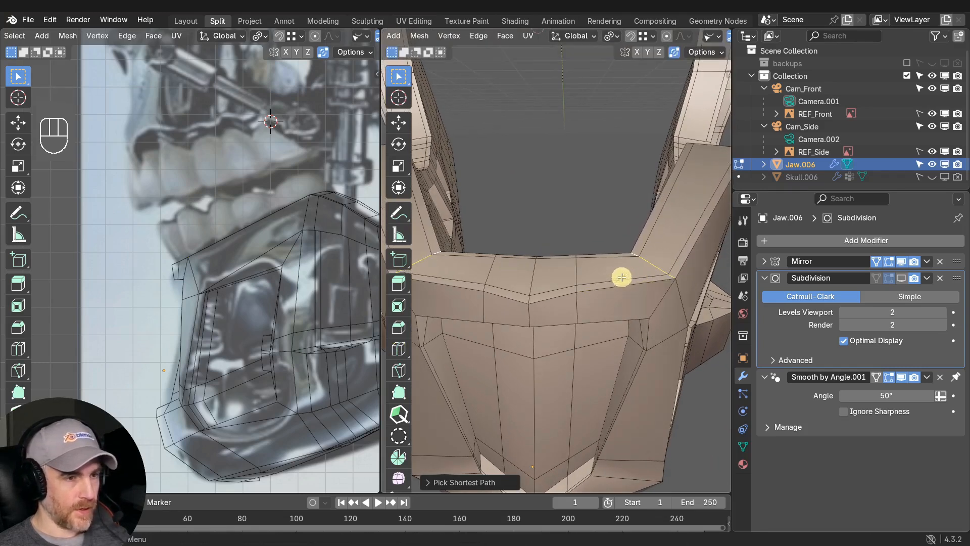
{"action": "key", "text": "KP_1"}
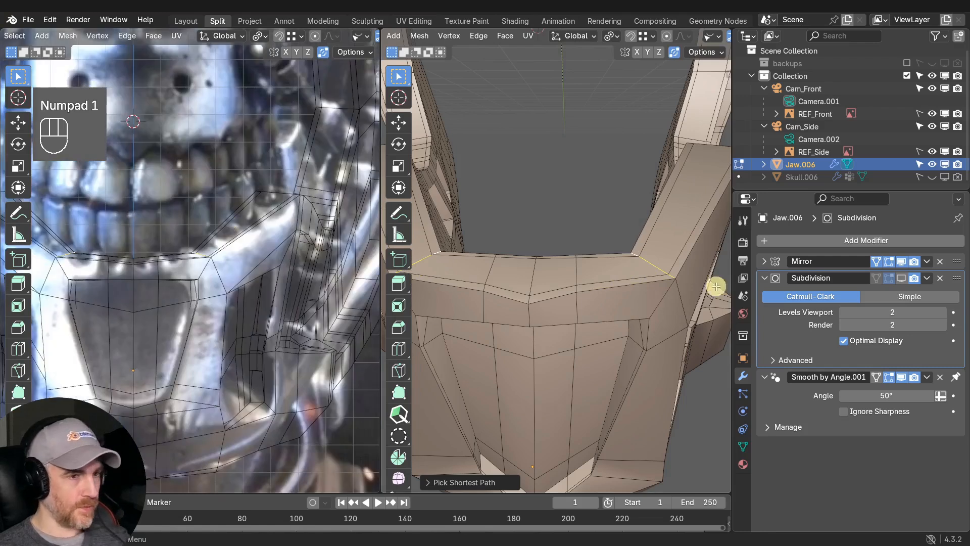
{"action": "key", "text": "g"}
{"action": "key", "text": "g"}
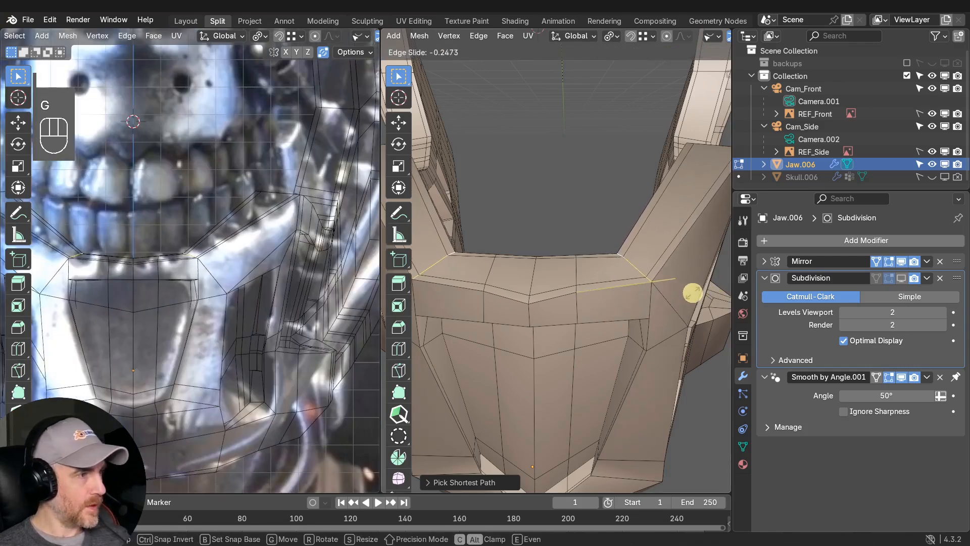
{"action": "left_click", "coordinate": [693, 292]}
Try a vertical loop cut through the jaw's side wall and its recessed panel.
{"action": "middle_click_drag", "start_coordinate": [693, 288], "coordinate": [245, 284]}
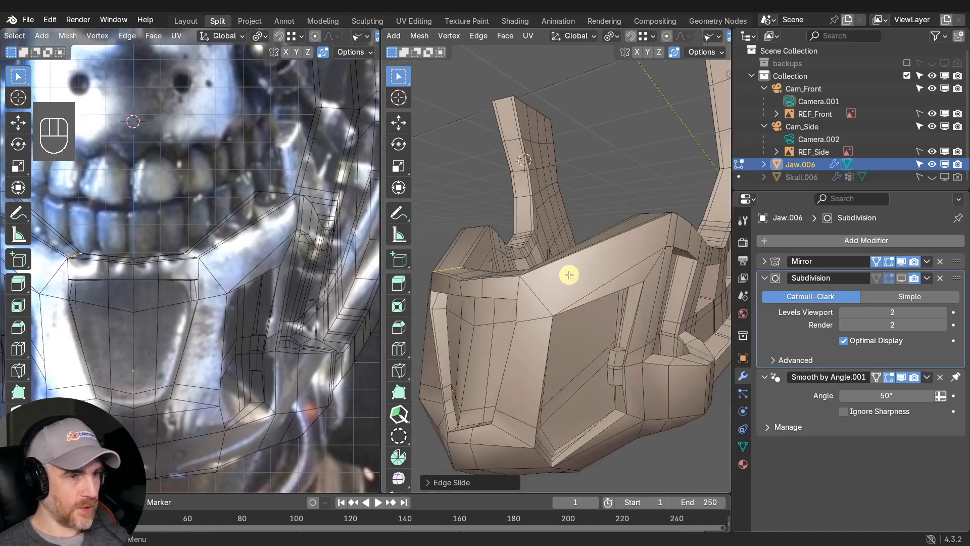
{"action": "key", "text": "ctrl+r"}
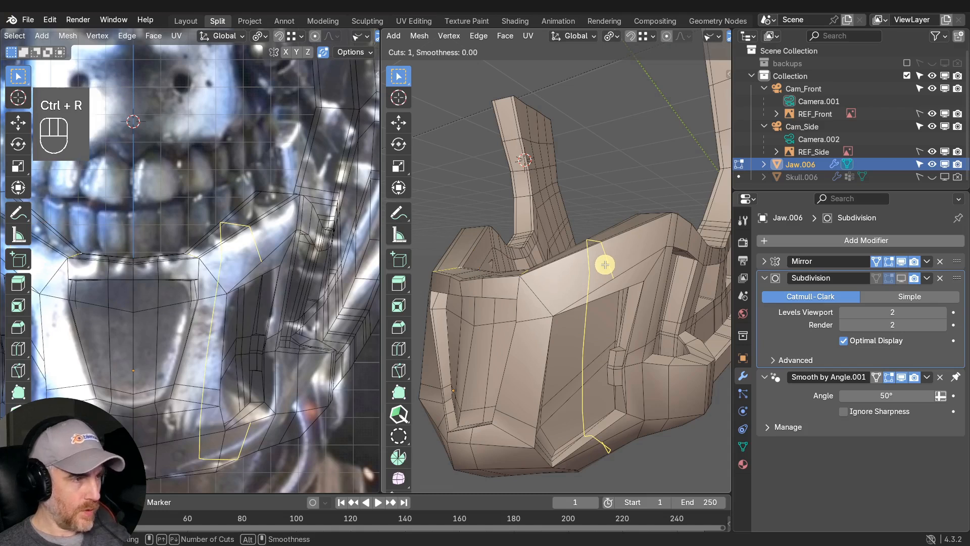
{"action": "left_click", "coordinate": [596, 264]}
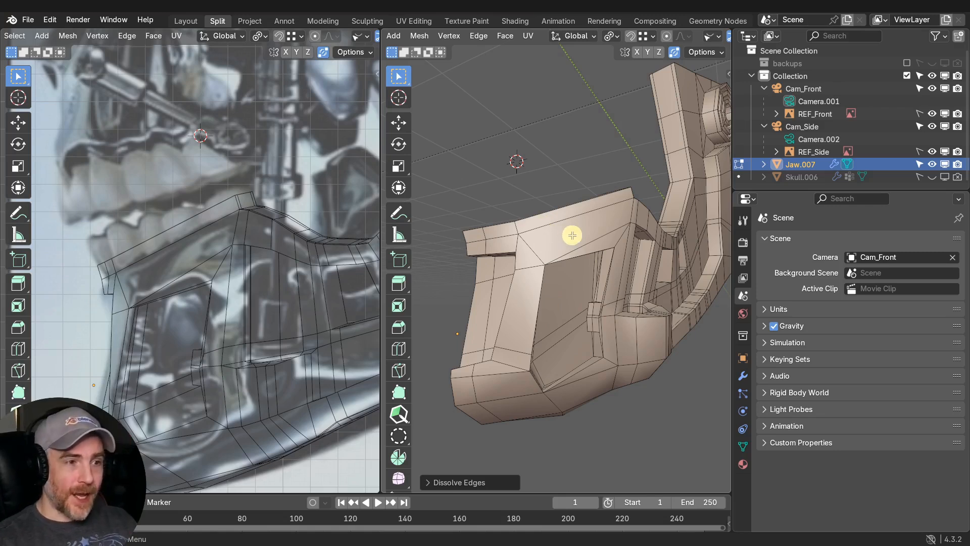
Try two vertical loop cuts across the jaw's side rim and lower edge, sliding each toward the front corner.
{"action": "middle_click_drag", "start_coordinate": [561, 342], "coordinate": [567, 301]}
{"action": "scroll", "coordinate": [568, 283], "scroll_direction": "up", "scroll_amount": 1}
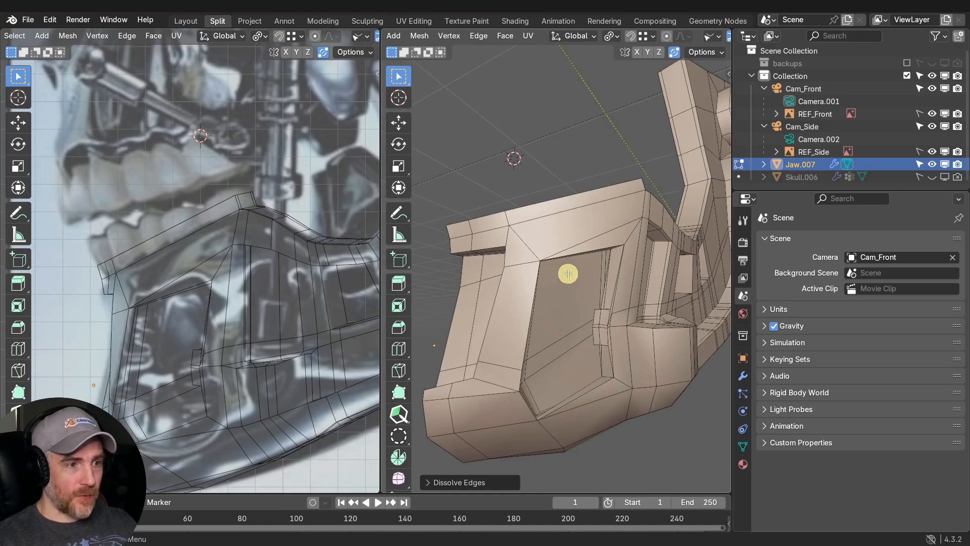
{"action": "key", "text": "ctrl+r"}
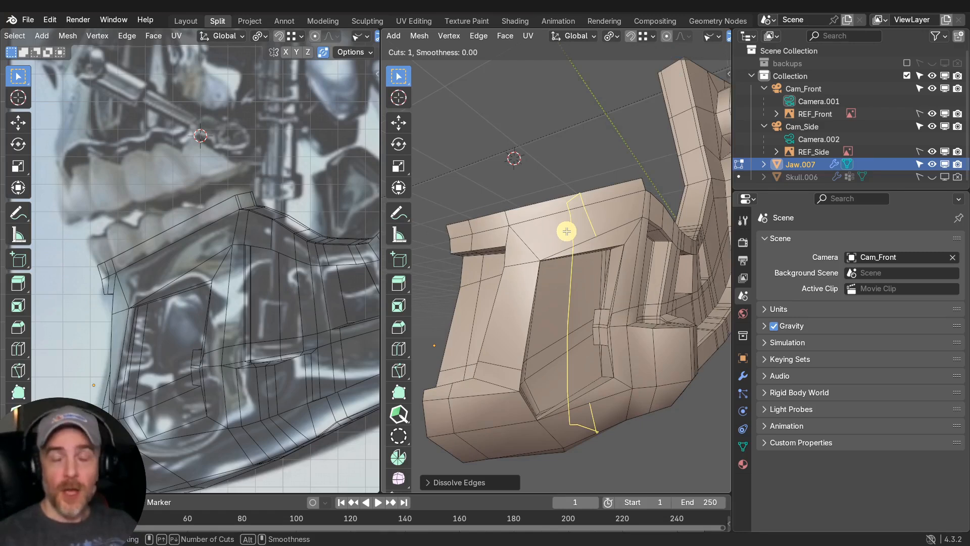
{"action": "left_click", "coordinate": [566, 231]}
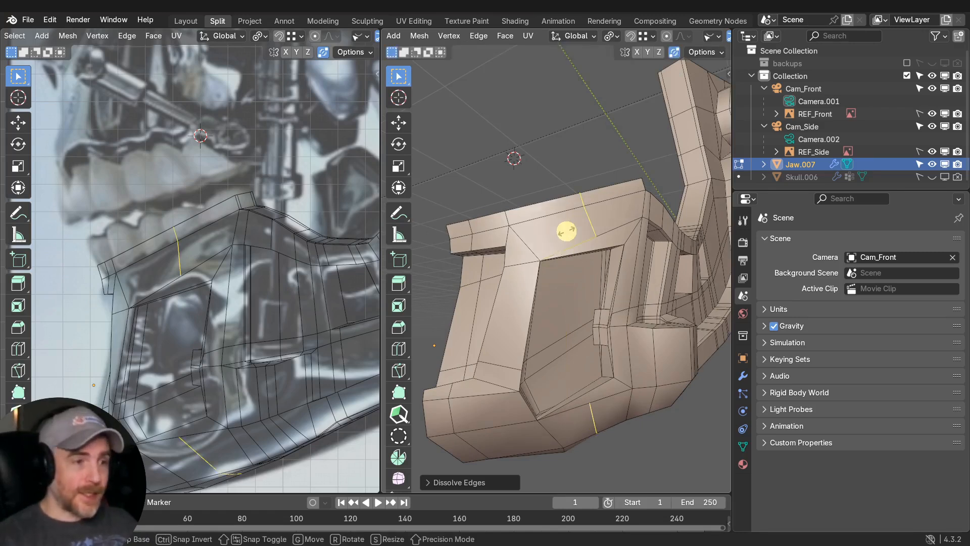
{"action": "left_click", "coordinate": [529, 242]}
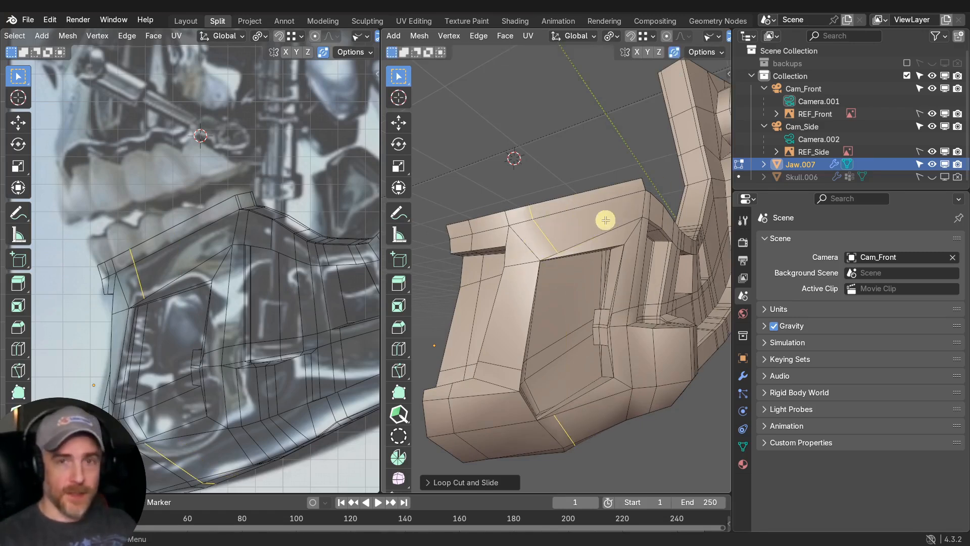
{"action": "key", "text": "ctrl+r"}
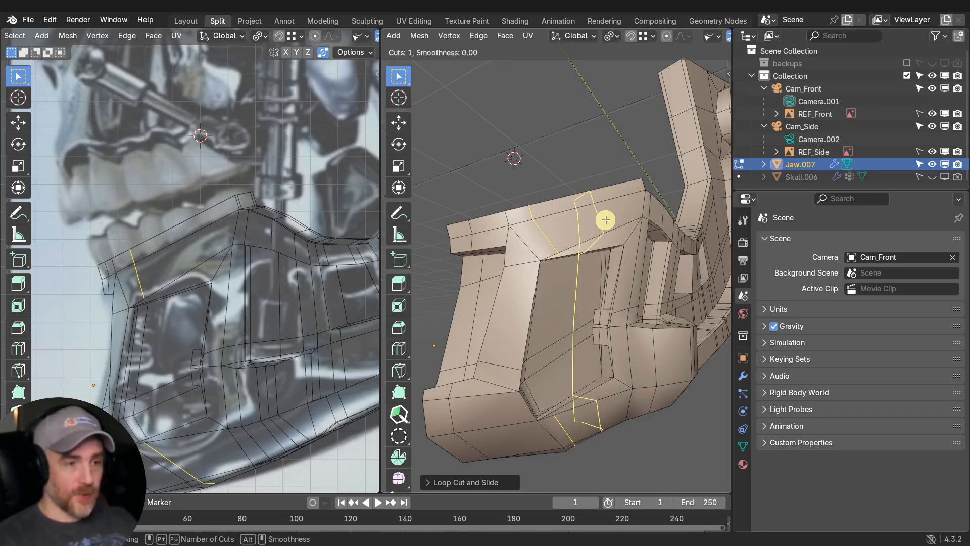
{"action": "left_click", "coordinate": [605, 220]}
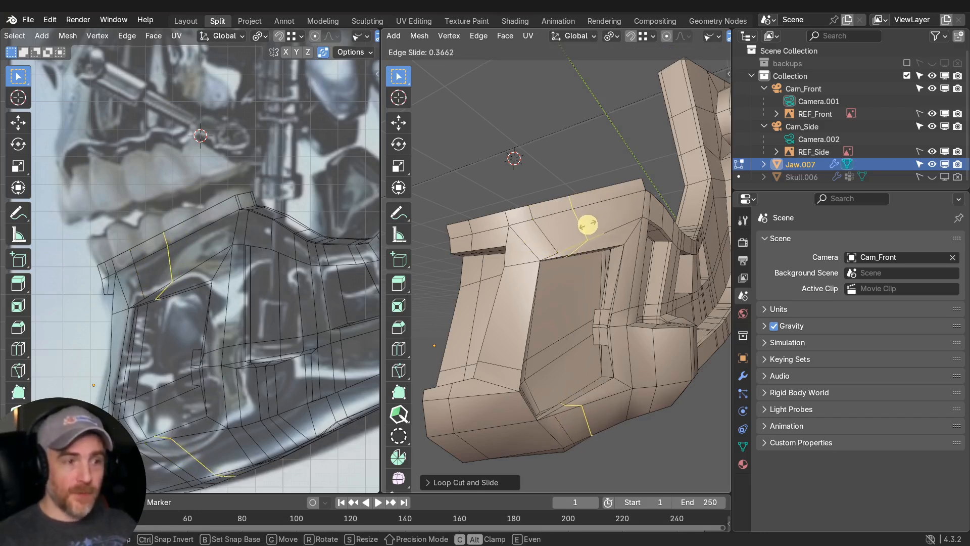
{"action": "left_click", "coordinate": [584, 226]}
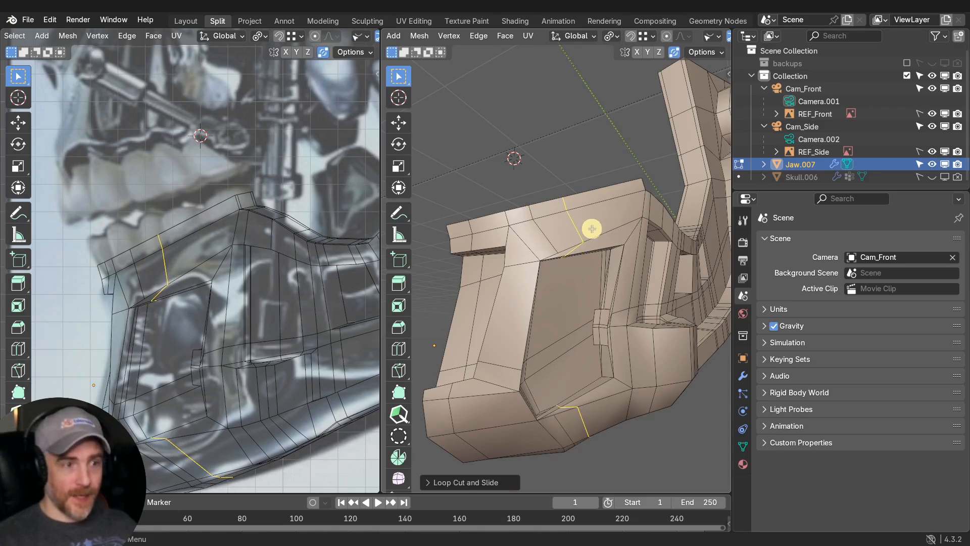
Add a vertical loop cut through the rim's rear half and the recessed side panel, edge-sliding it by about 0.2.
{"action": "mouse_move", "coordinate": [592, 228]}
{"action": "middle_mouse_down"}
{"action": "mouse_move", "coordinate": [585, 191]}
{"action": "mouse_move", "coordinate": [594, 180]}
{"action": "mouse_move", "coordinate": [592, 217]}
{"action": "middle_mouse_up"}
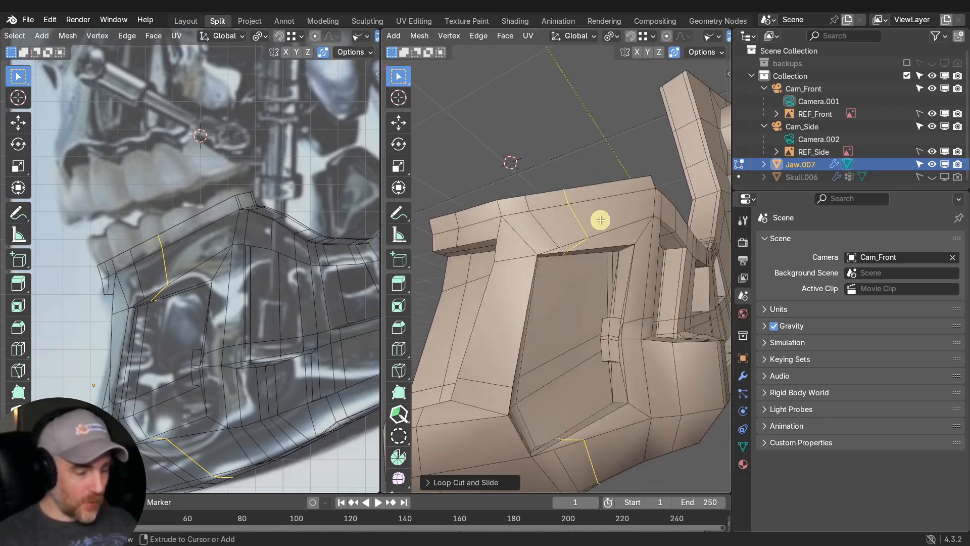
{"action": "key", "text": "ctrl+r"}
{"action": "left_click", "coordinate": [602, 217]}
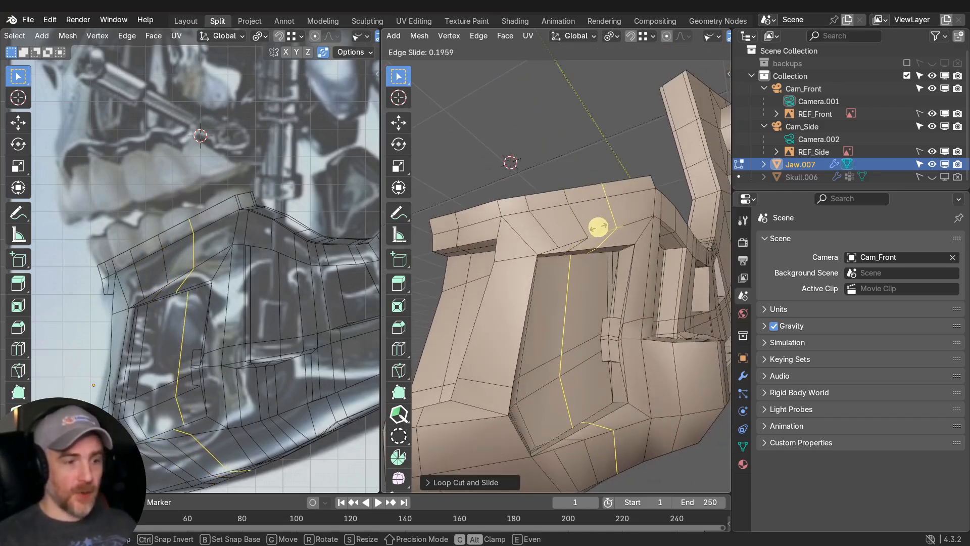
{"action": "left_click", "coordinate": [599, 226]}
Select the two front loops that stop short of the recessed side panel and dissolve their edges.
{"action": "middle_click_drag", "start_coordinate": [597, 277], "coordinate": [628, 244]}
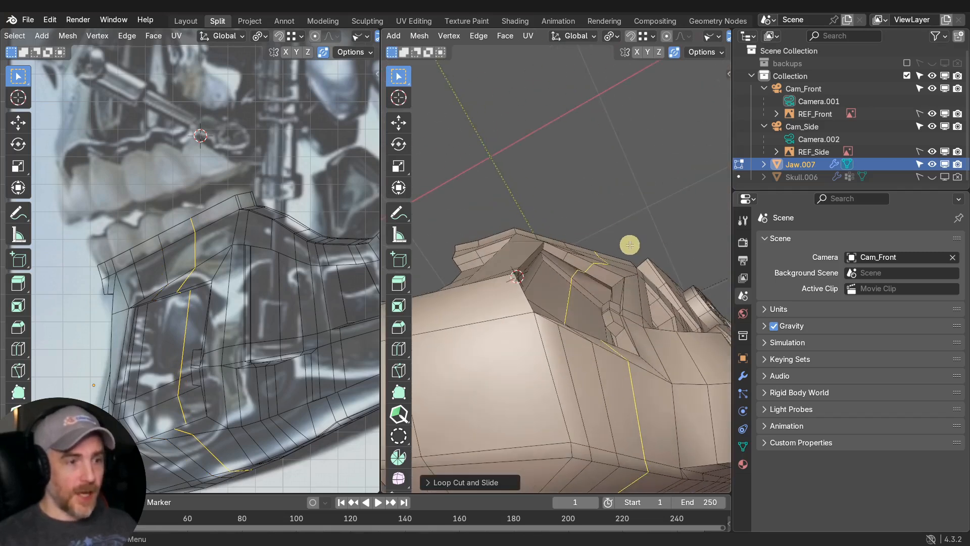
{"action": "middle_click_drag", "start_coordinate": [585, 277], "coordinate": [542, 314]}
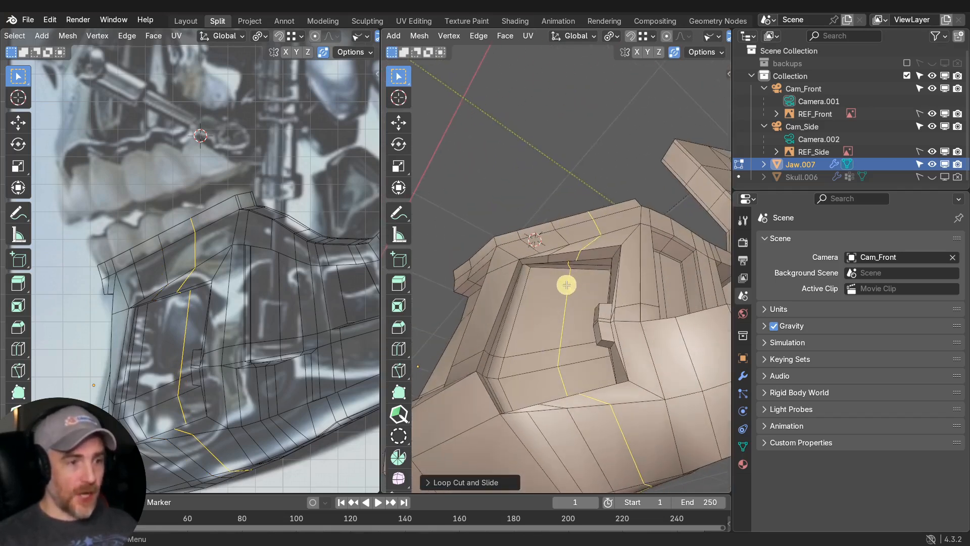
{"action": "middle_click_drag", "start_coordinate": [565, 284], "coordinate": [551, 345]}
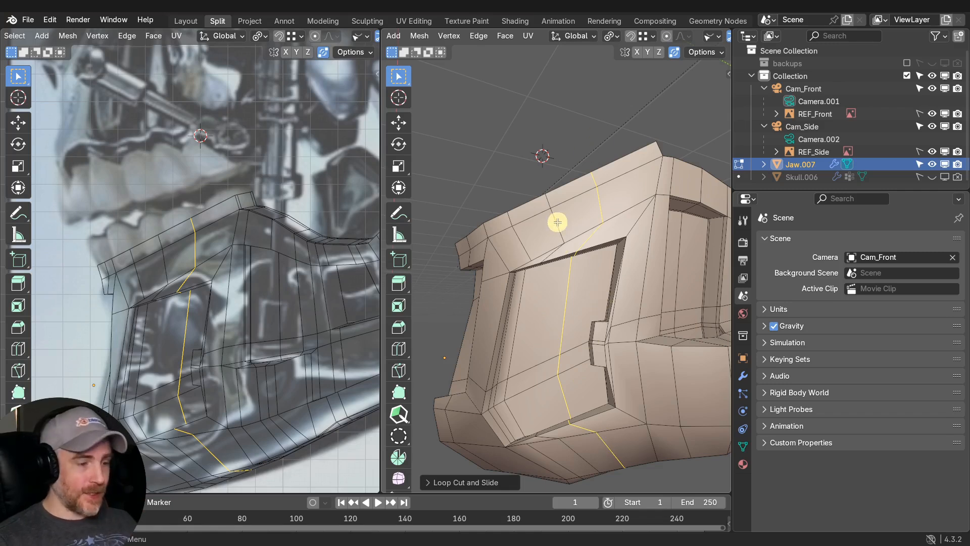
{"action": "key", "text": "2"}
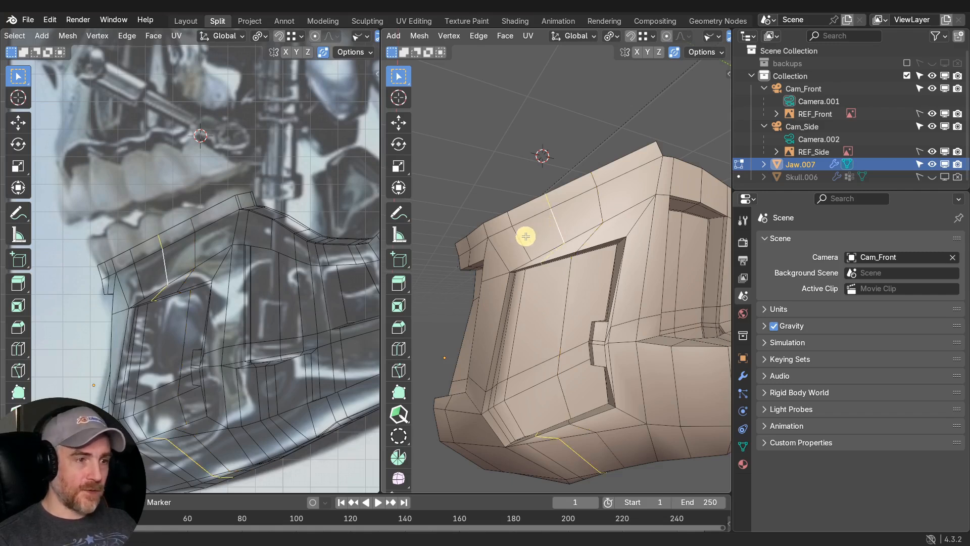
{"action": "middle_click_drag", "start_coordinate": [518, 240], "coordinate": [555, 253]}
{"action": "key", "text": "x"}
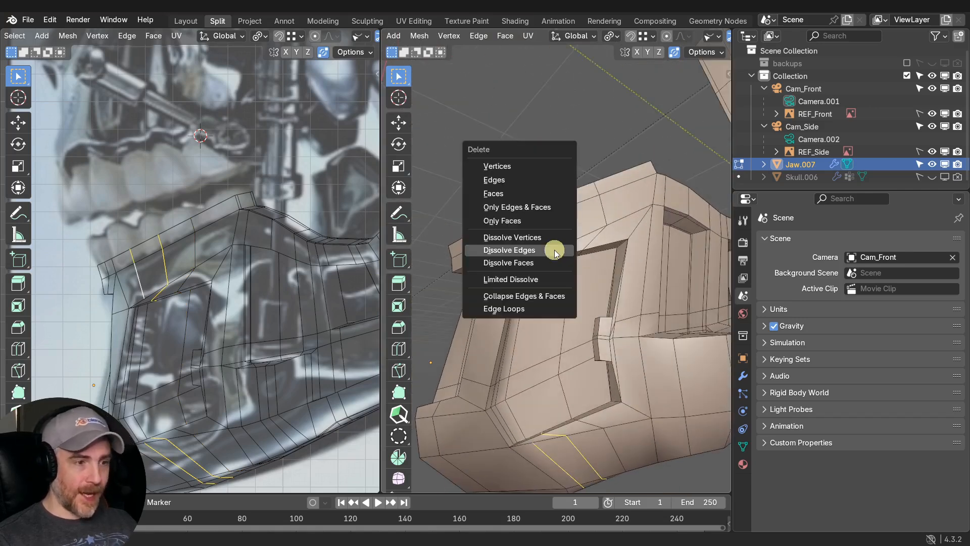
{"action": "left_click", "coordinate": [555, 251]}
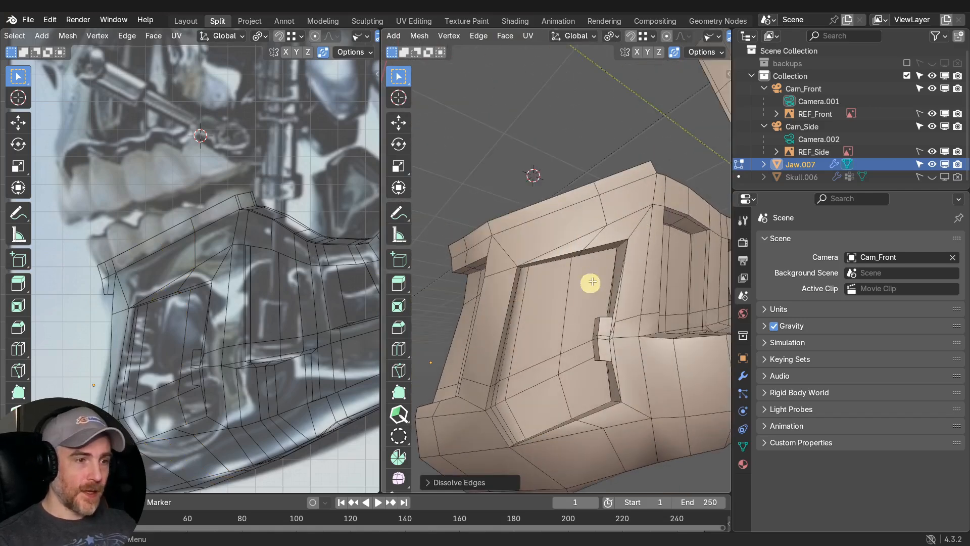
Select the vertical loop through the recessed side panel and edge-slide it forward, close to the panel's front corner.
{"action": "key", "text": "ctrl+r"}
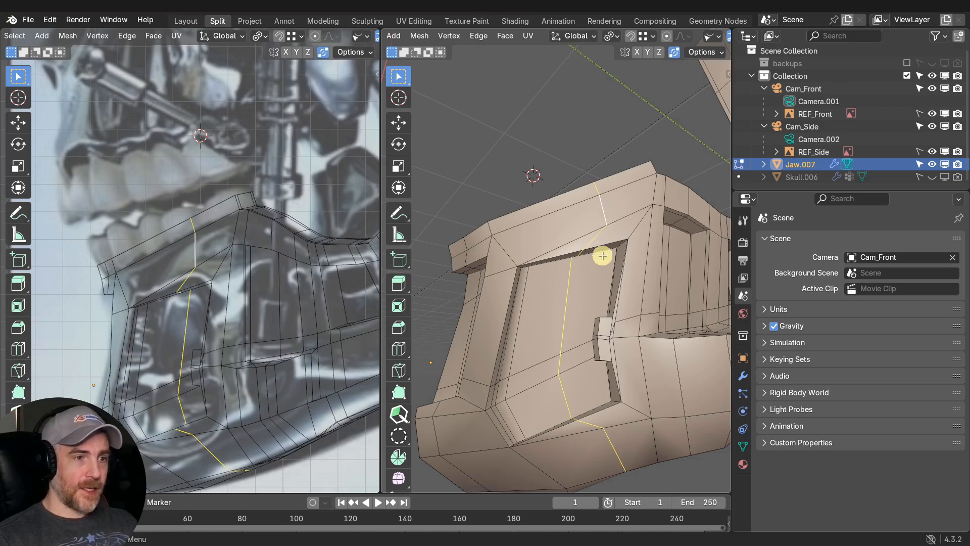
{"action": "left_click", "coordinate": [596, 275]}
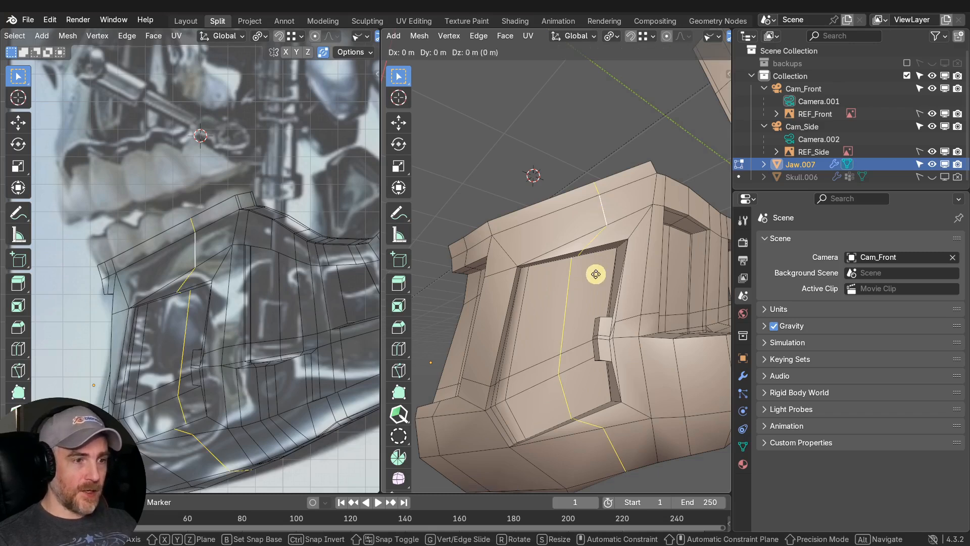
{"action": "left_click", "coordinate": [566, 286]}
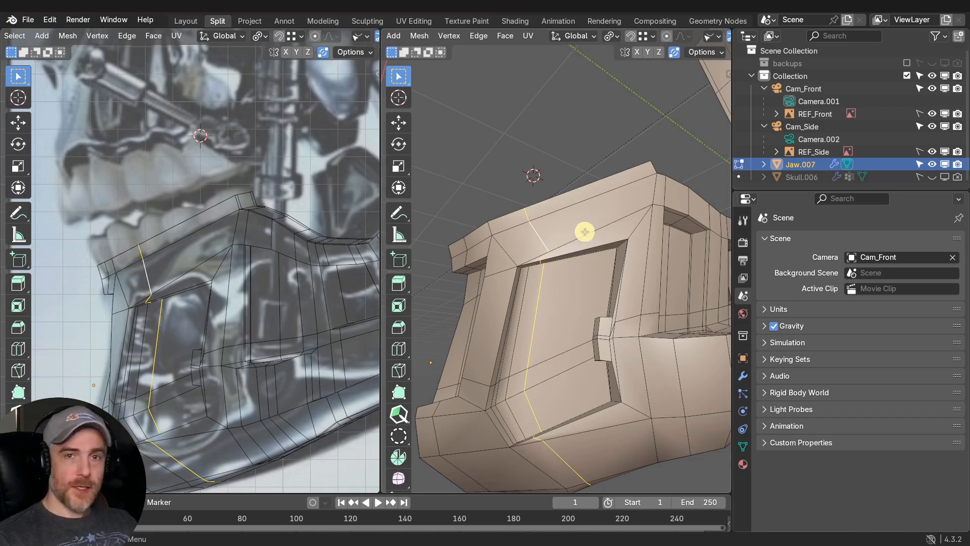
Add two more vertical loop cuts through the rim and recessed side panel, spaced out behind the front loop.
{"action": "key", "text": "ctrl+r"}
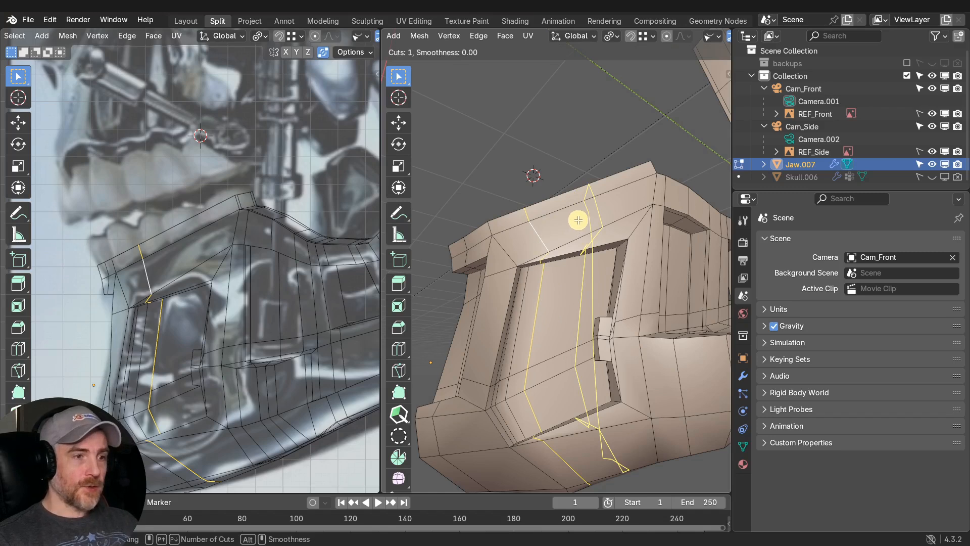
{"action": "left_click", "coordinate": [583, 217]}
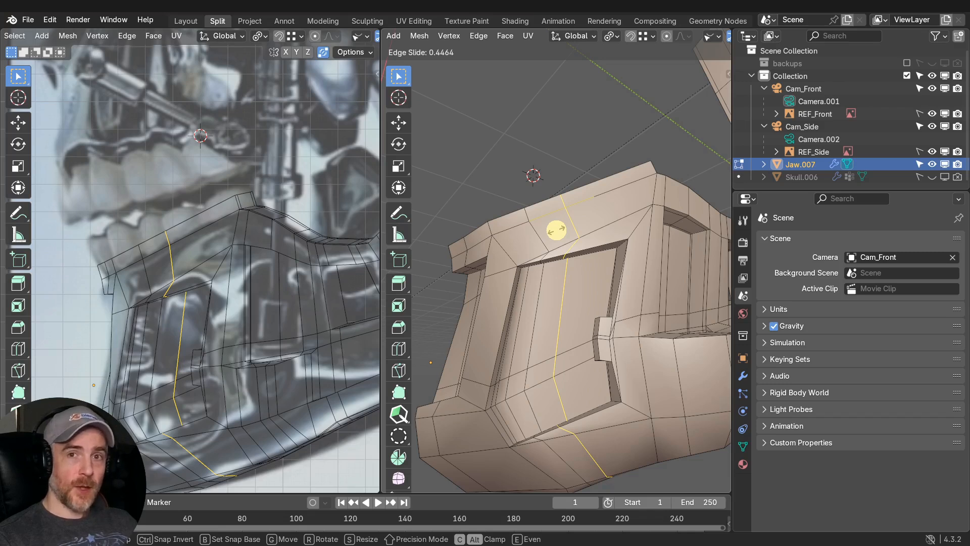
{"action": "left_click", "coordinate": [553, 234]}
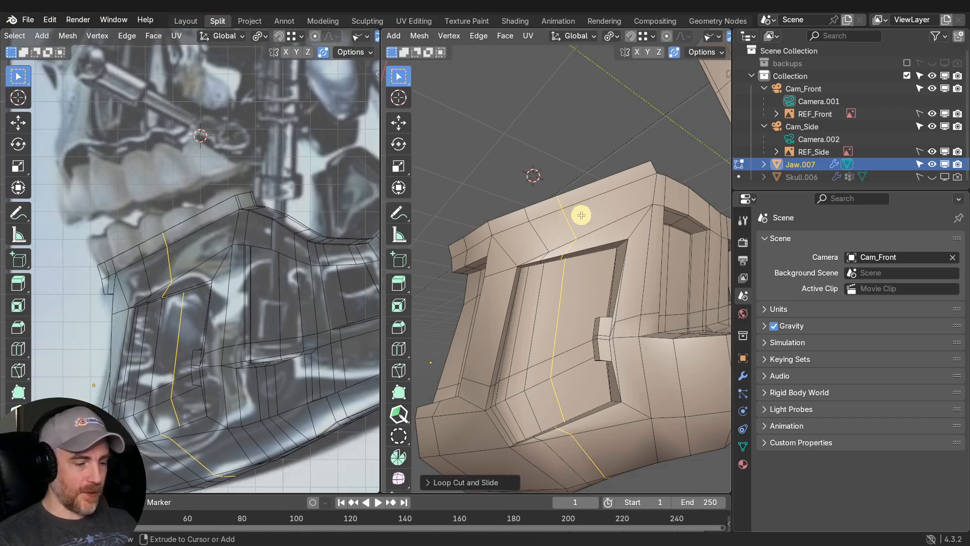
{"action": "key", "text": "ctrl+r"}
{"action": "left_click", "coordinate": [596, 210]}
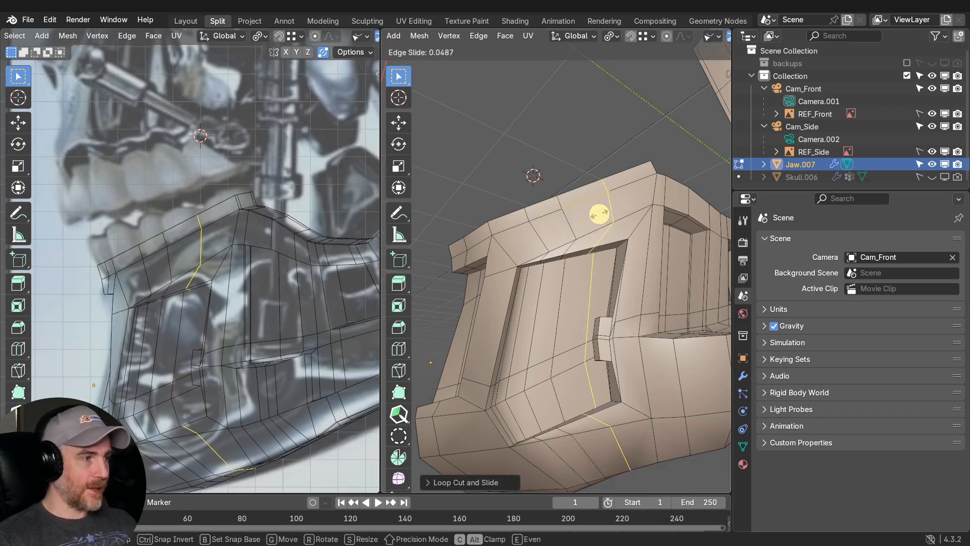
{"action": "left_click", "coordinate": [599, 215]}
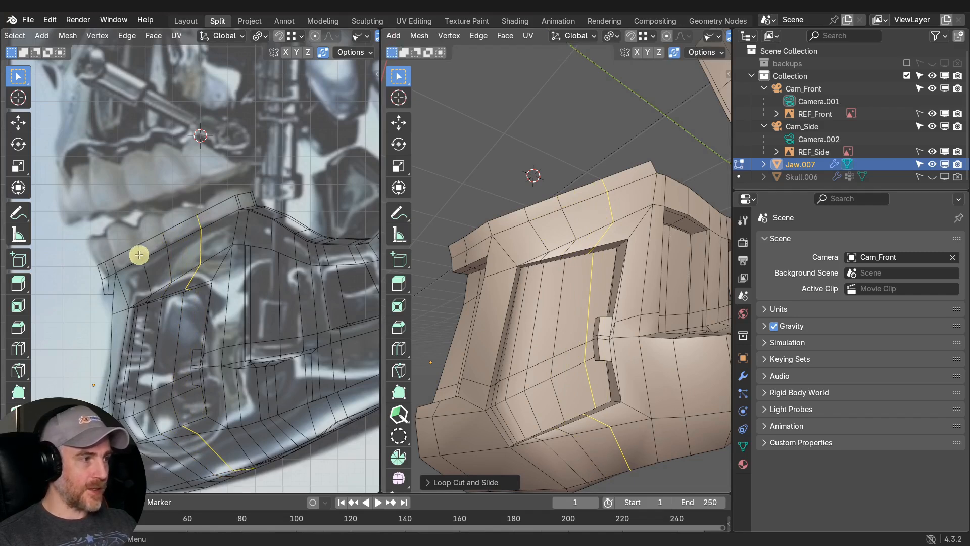
Edge-slide the rearmost of the new vertical loops slightly forward against the front reference to even out the spacing.
{"action": "key", "text": "KP_1"}
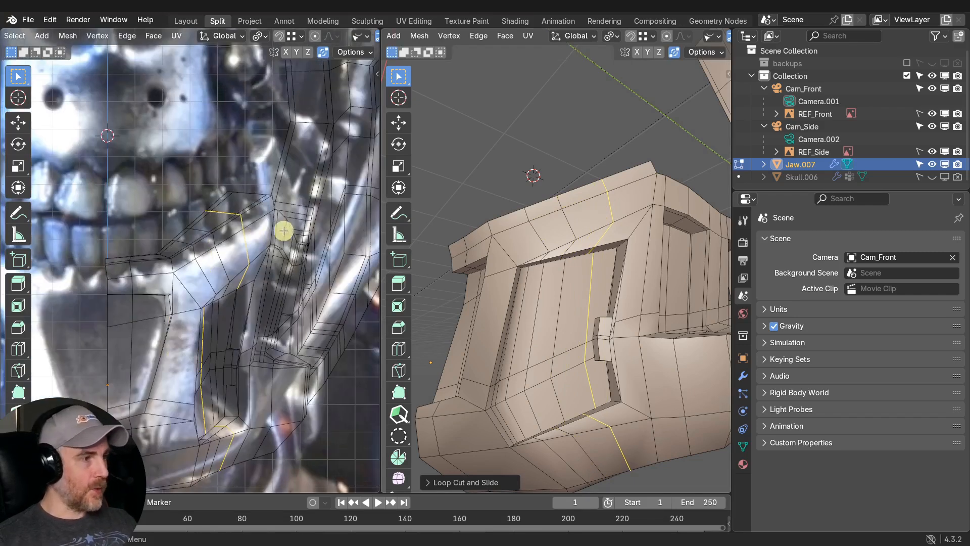
{"action": "key", "text": "g"}
{"action": "key", "text": "g"}
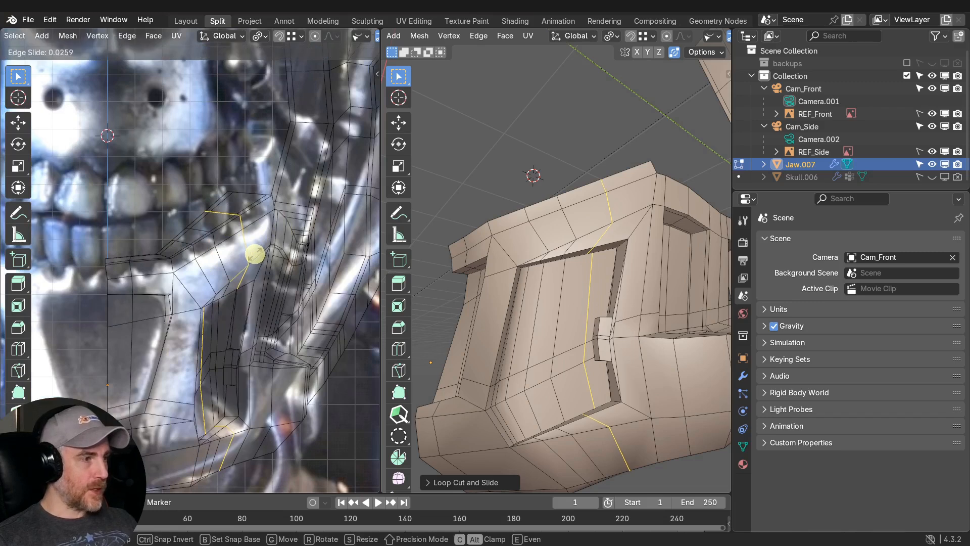
{"action": "left_click", "coordinate": [252, 257]}
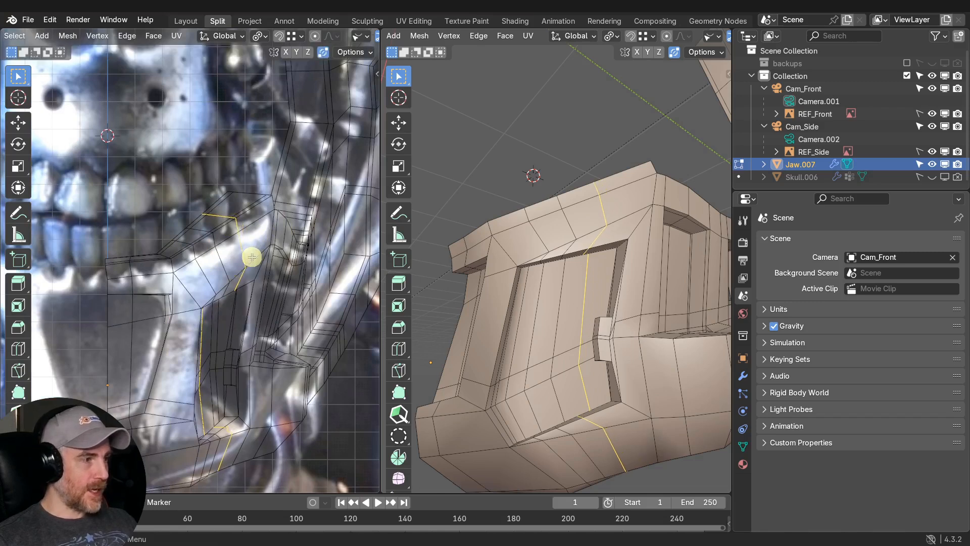
{"action": "left_click", "coordinate": [222, 263], "text": "alt"}
{"action": "left_click", "coordinate": [205, 275]}
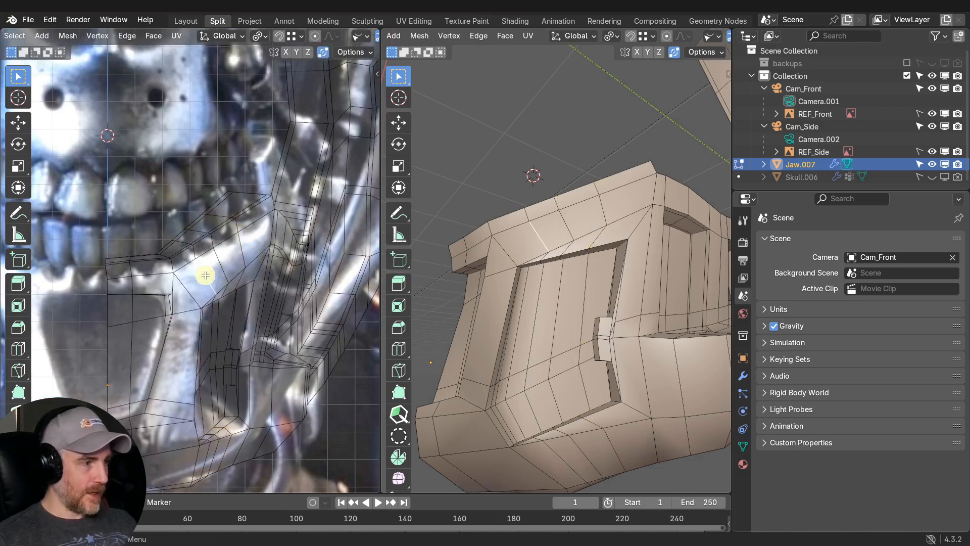
{"action": "key", "text": "g"}
{"action": "key", "text": "g"}
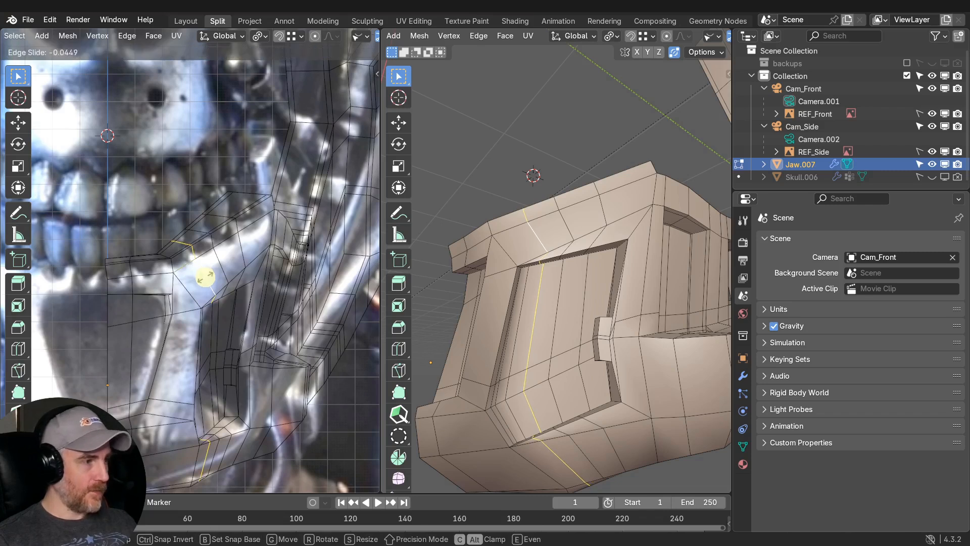
{"action": "right_click", "coordinate": [207, 274]}
Select the rear and middle vertical loops in turn to check their placement against the side reference.
{"action": "key", "text": "KP_3"}
{"action": "left_click", "coordinate": [220, 248]}
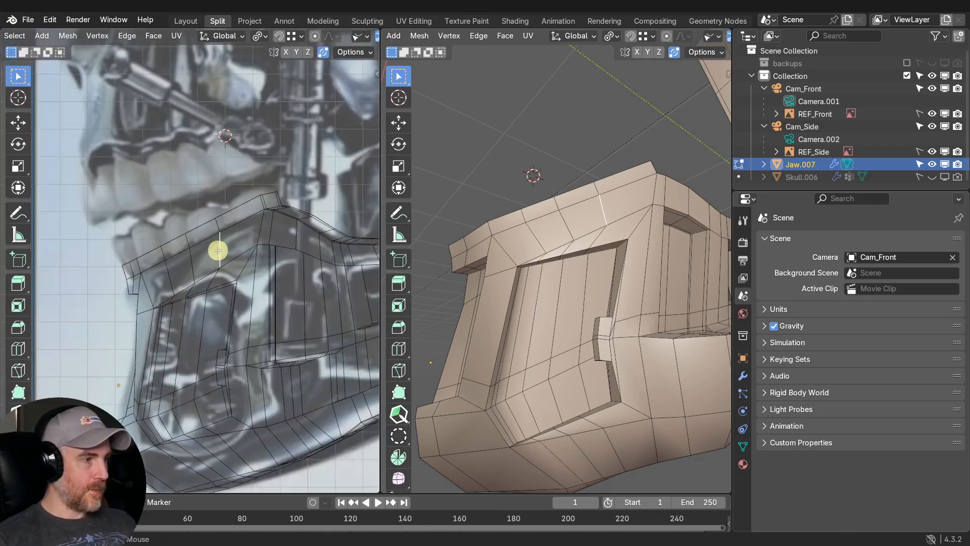
{"action": "left_click", "coordinate": [218, 250], "text": "alt"}
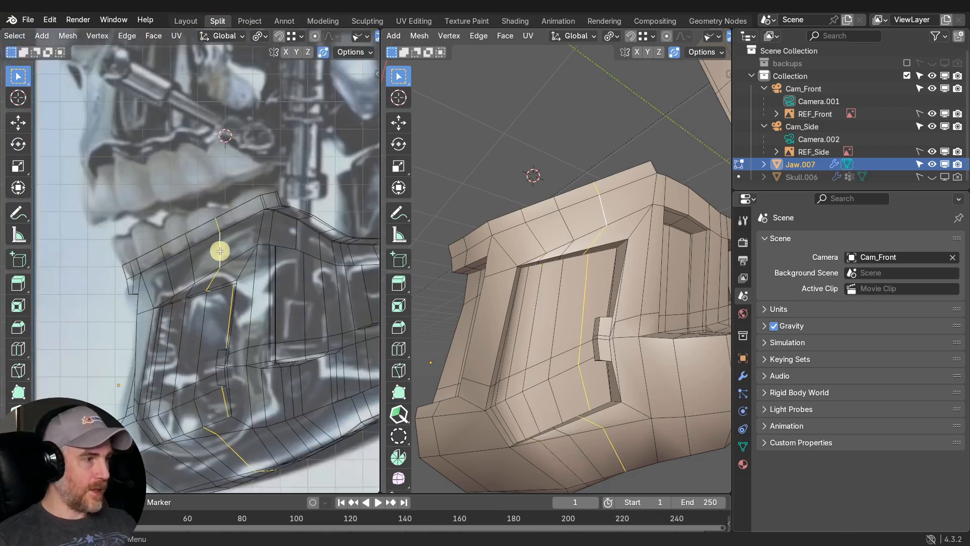
{"action": "left_click", "coordinate": [186, 260]}
{"action": "left_click", "coordinate": [190, 261], "text": "alt"}
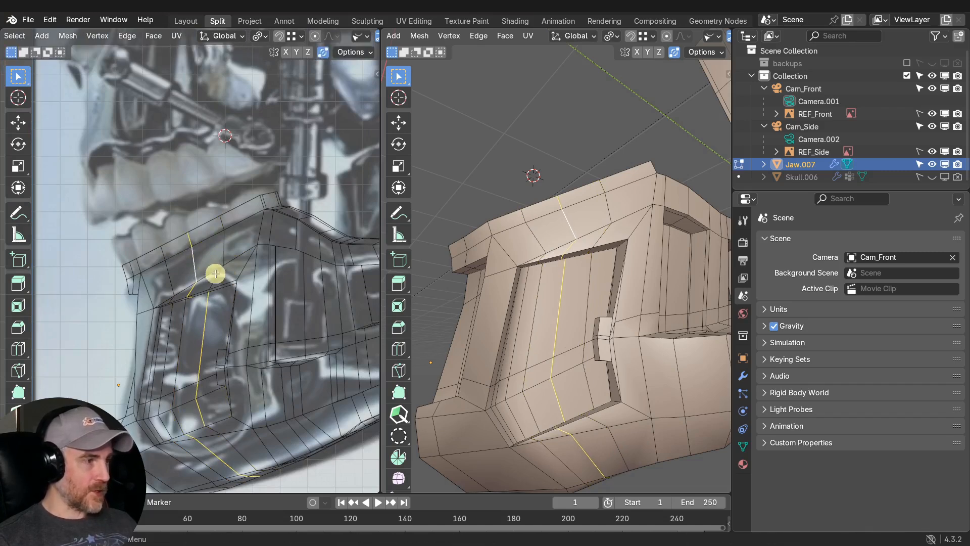
Select the jaw rim's top faces from the centreline to the rear corner and extrude them upward about 0.05 m.
{"action": "middle_click_drag", "start_coordinate": [575, 218], "coordinate": [517, 199]}
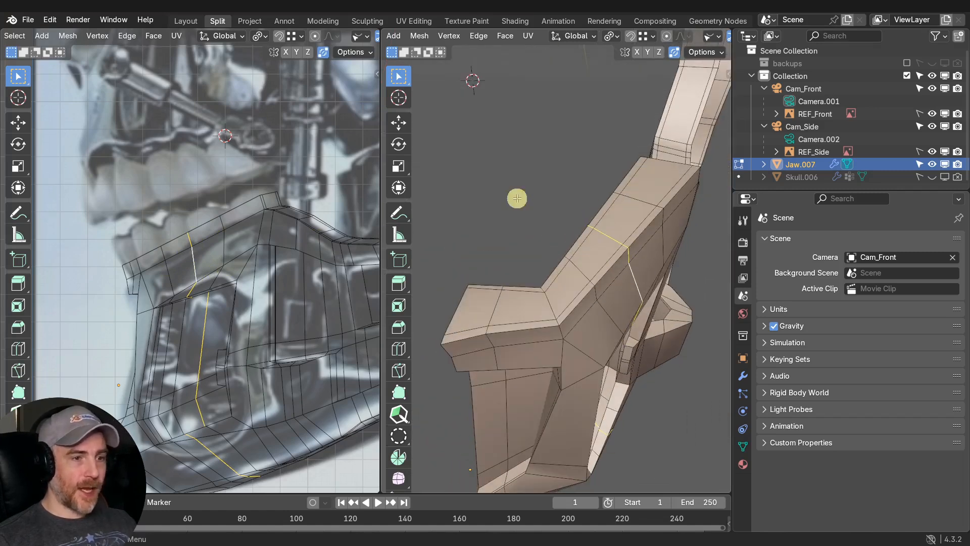
{"action": "left_click", "coordinate": [485, 303]}
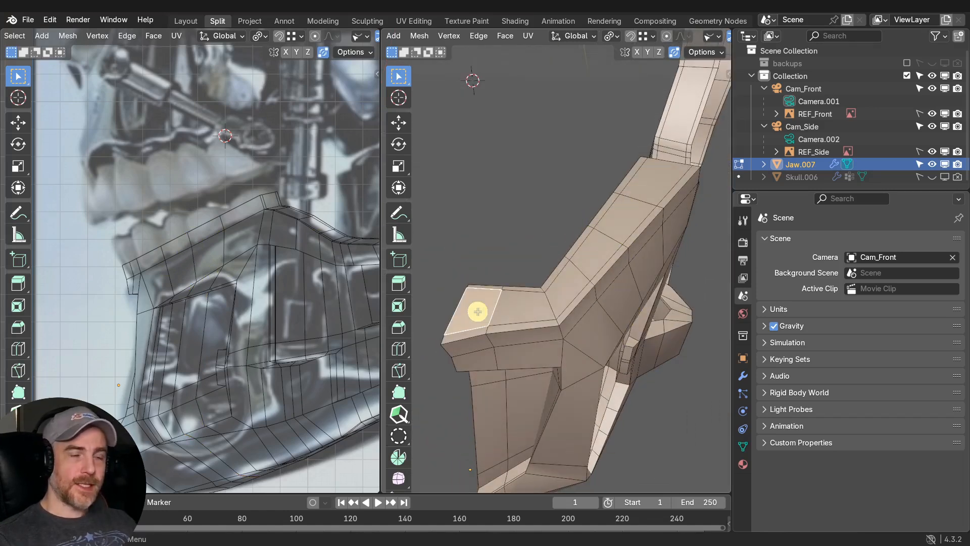
{"action": "left_click", "coordinate": [655, 189], "text": "ctrl"}
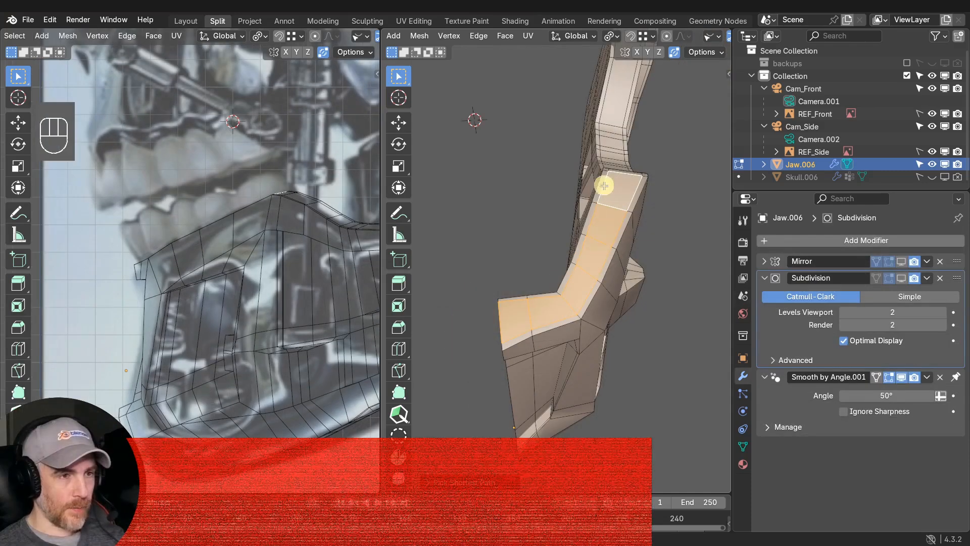
{"action": "middle_click_drag", "start_coordinate": [576, 190], "coordinate": [596, 212]}
{"action": "key", "text": "c"}
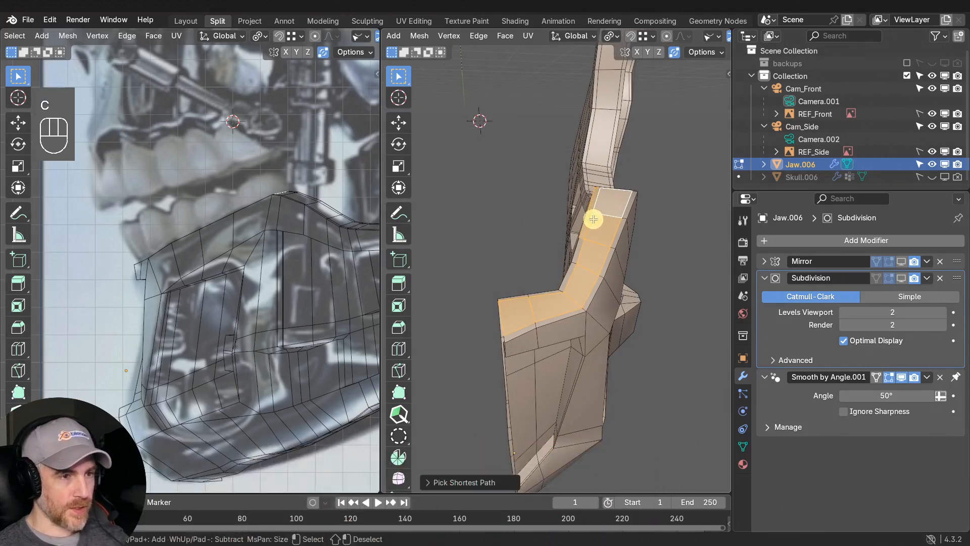
{"action": "mouse_move", "coordinate": [585, 241]}
{"action": "left_mouse_down"}
{"action": "mouse_move", "coordinate": [580, 267]}
{"action": "mouse_move", "coordinate": [513, 300]}
{"action": "left_mouse_up"}
{"action": "right_click", "coordinate": [520, 334]}
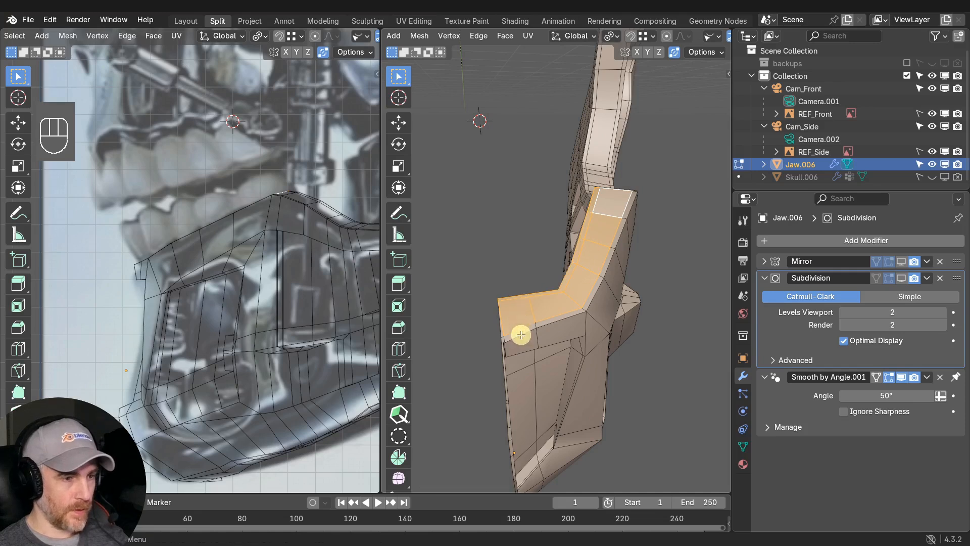
{"action": "left_click", "coordinate": [520, 333], "text": "shift"}
{"action": "left_click", "coordinate": [627, 206], "text": "ctrl"}
{"action": "middle_click_drag", "start_coordinate": [626, 206], "coordinate": [551, 217]}
{"action": "key", "text": "e"}
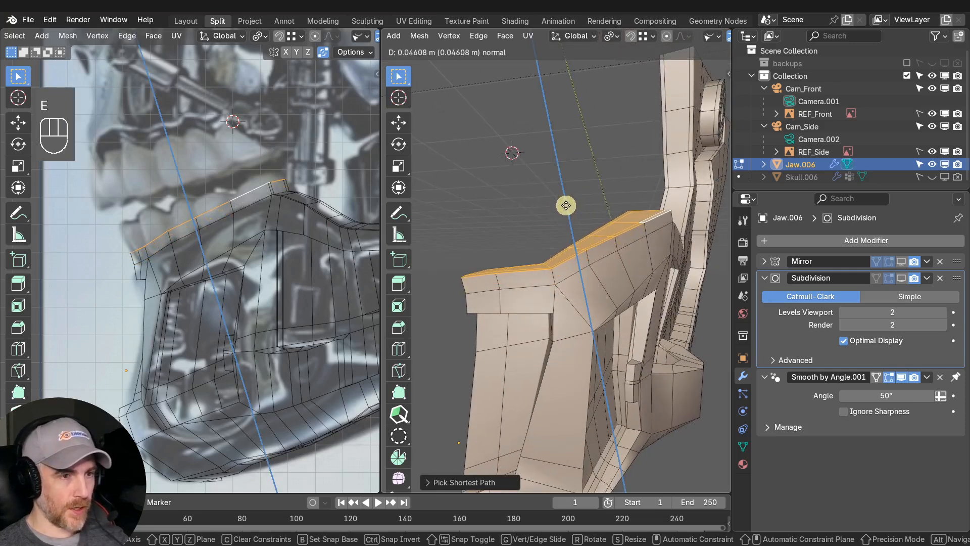
{"action": "left_click", "coordinate": [566, 203]}
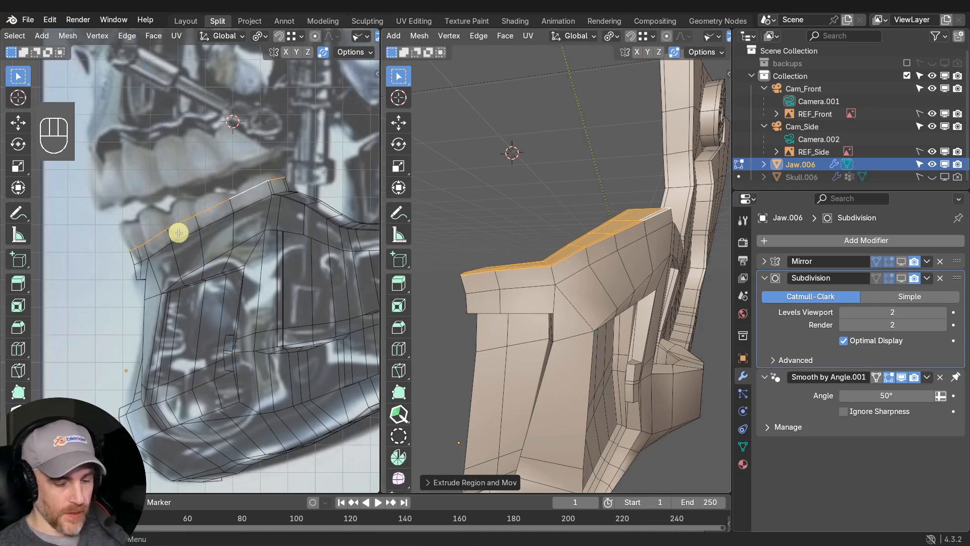
Duplicate the jaw in place and move the original Jaw.006 into the backups collection.
{"action": "key", "text": "KP_1"}
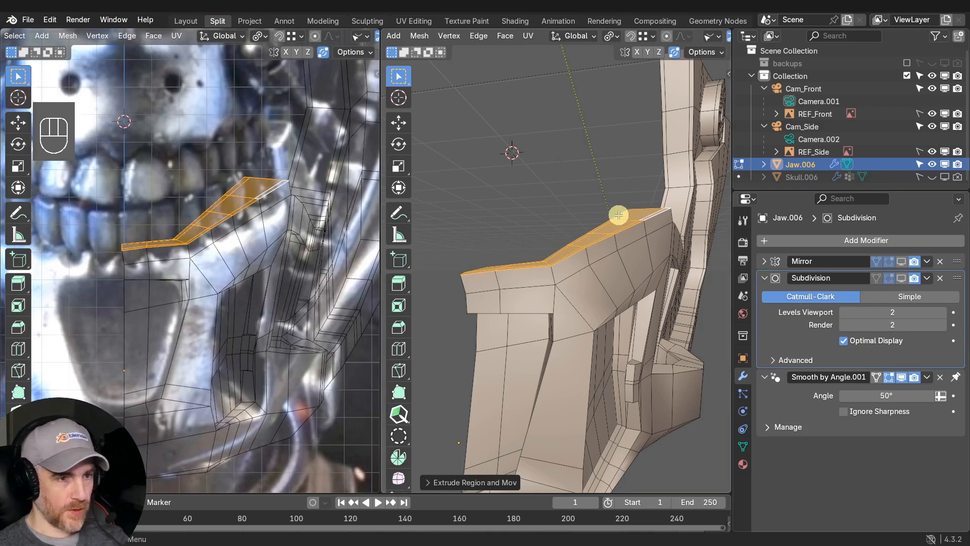
{"action": "middle_click_drag", "start_coordinate": [635, 232], "coordinate": [609, 226]}
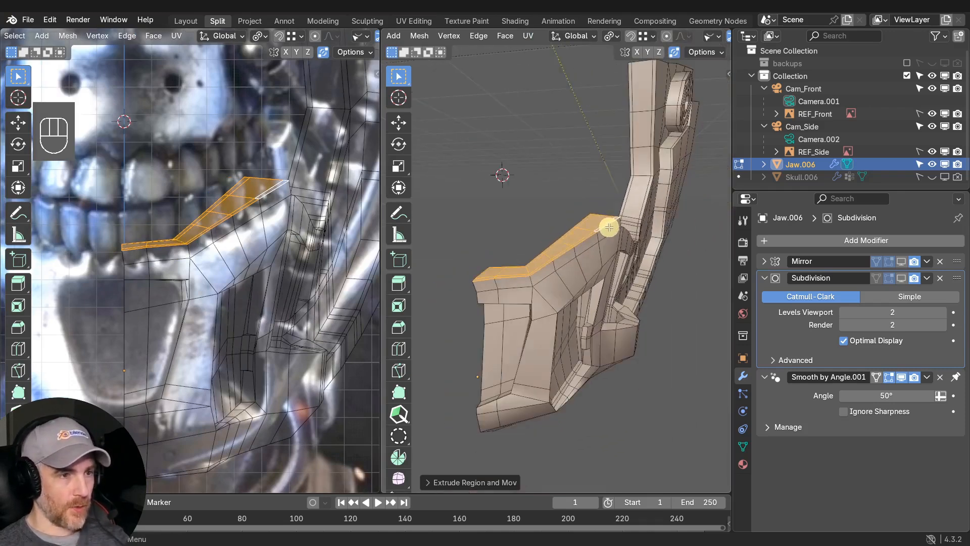
{"action": "scroll", "coordinate": [602, 228], "scroll_direction": "down", "scroll_amount": 5}
{"action": "key", "text": "Tab"}
{"action": "key", "text": "shift+f"}
{"action": "key", "text": "shift+d"}
{"action": "right_click", "coordinate": [666, 251]}
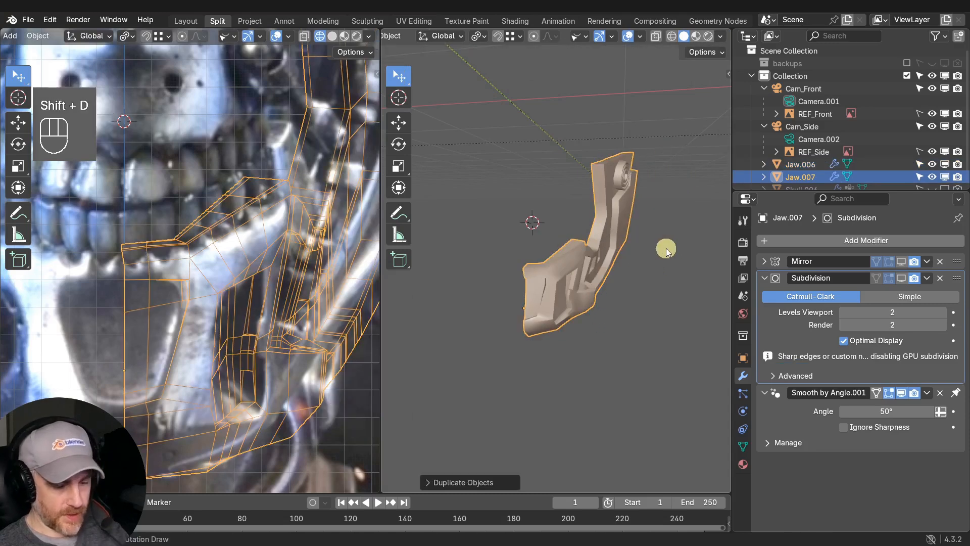
{"action": "left_click", "coordinate": [801, 164]}
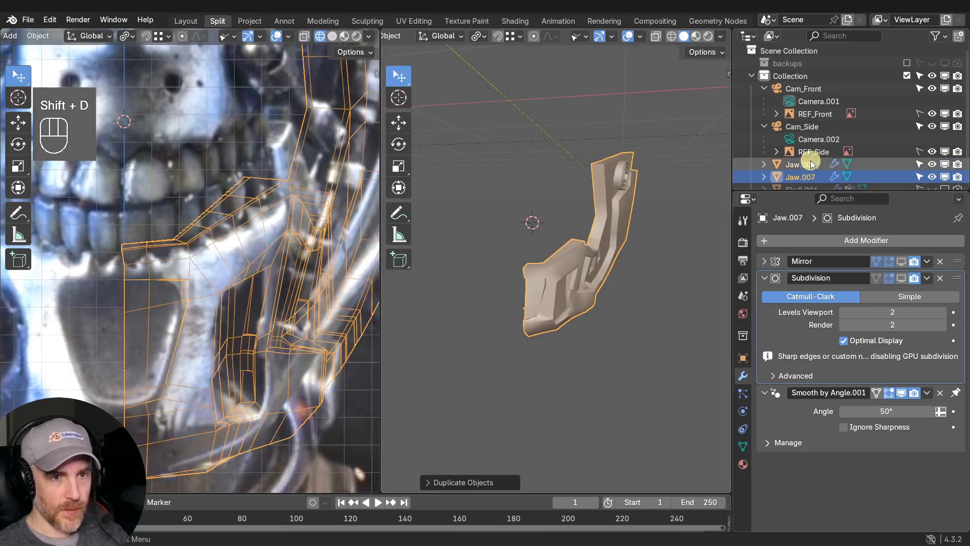
{"action": "key", "text": "m"}
{"action": "left_click", "coordinate": [564, 214]}
Select the strip of top faces on the Jaw.007 rim and inset each face individually by about 0.022 m.
{"action": "middle_click_drag", "start_coordinate": [596, 260], "coordinate": [584, 292], "text": "shift"}
{"action": "left_click", "coordinate": [595, 290]}
{"action": "key", "text": "Tab"}
{"action": "scroll", "coordinate": [553, 281], "scroll_direction": "up", "scroll_amount": 4}
{"action": "left_click", "coordinate": [493, 315]}
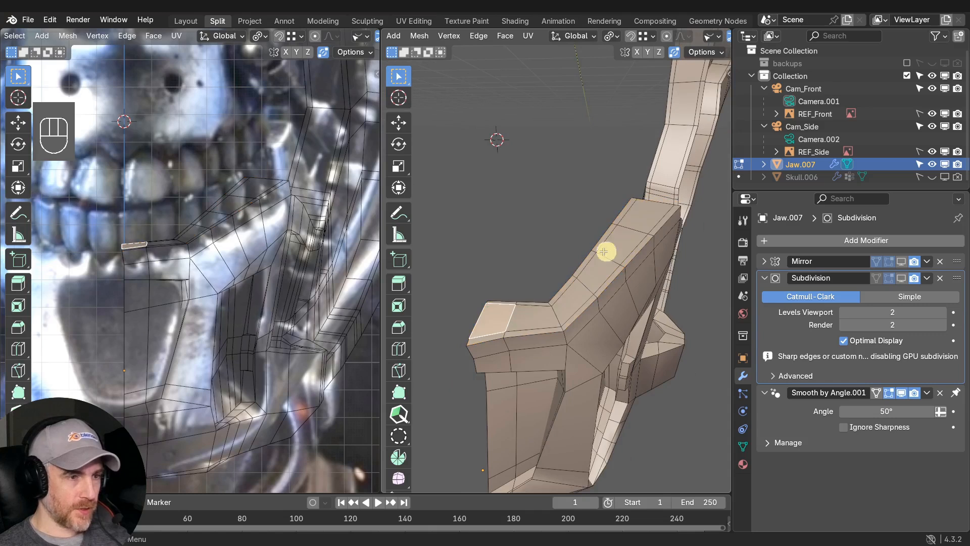
{"action": "left_click", "coordinate": [641, 218], "text": "ctrl"}
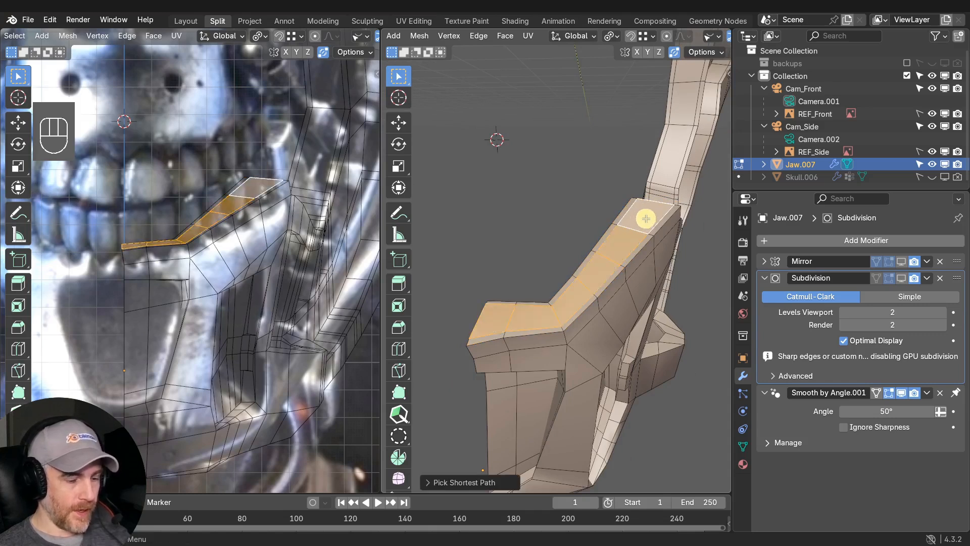
{"action": "key", "text": "i"}
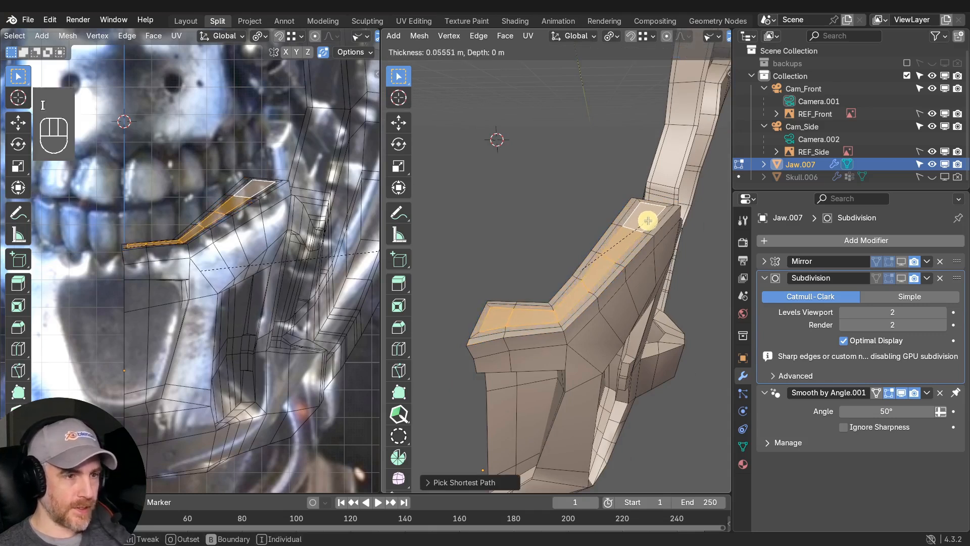
{"action": "key", "text": "i"}
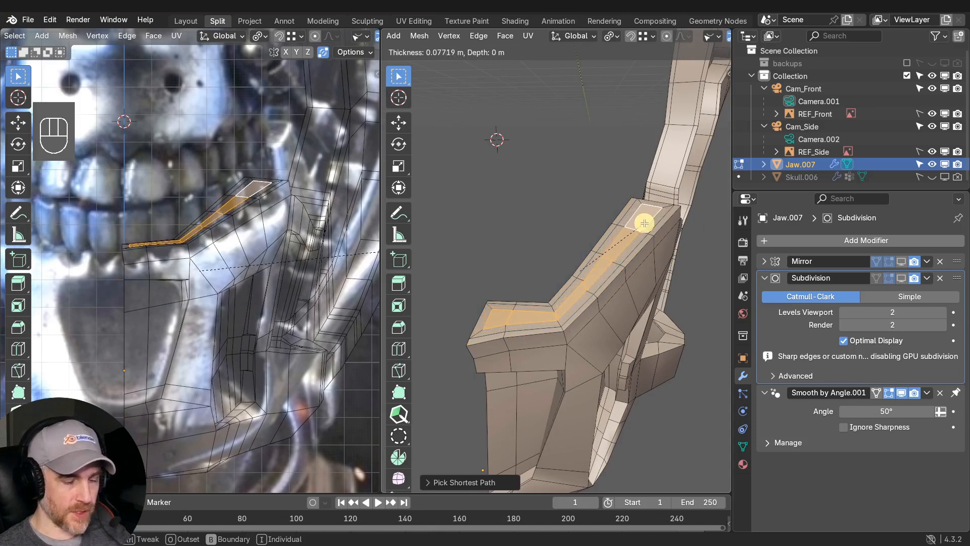
{"action": "key", "text": "i"}
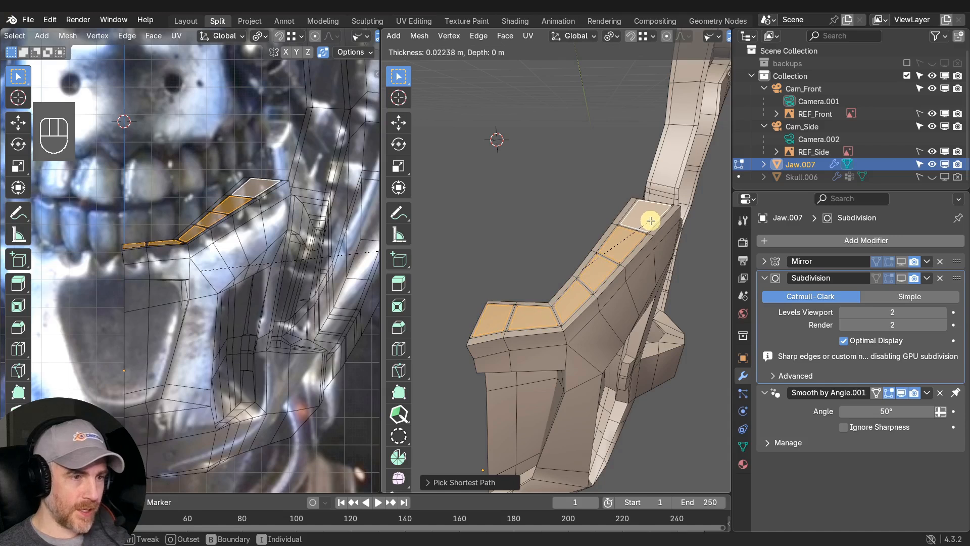
{"action": "left_click", "coordinate": [651, 221]}
Extrude the inset rim faces about 0.019 m downward to form separate tooth sockets.
{"action": "middle_click_drag", "start_coordinate": [650, 221], "coordinate": [627, 217]}
{"action": "key", "text": "e"}
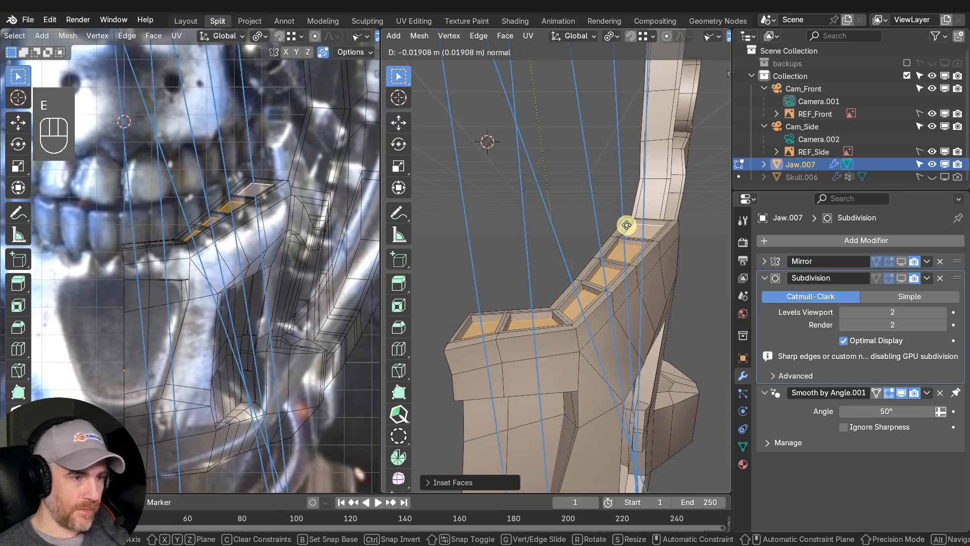
{"action": "left_click", "coordinate": [627, 225]}
{"action": "middle_click_drag", "start_coordinate": [627, 225], "coordinate": [615, 288]}
Set the transform pivot point to Individual Origins and scale each socket floor down slightly around its own centre.
{"action": "key", "text": "s"}
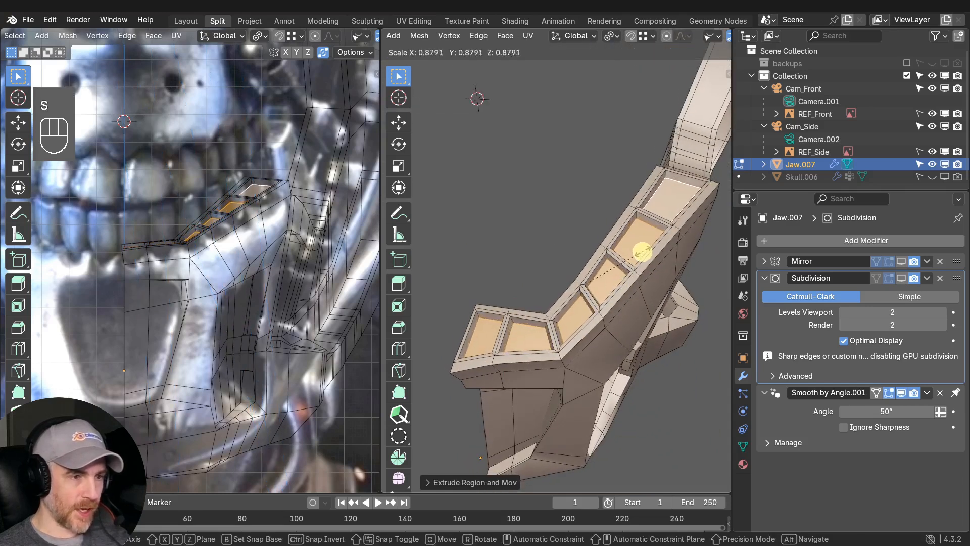
{"action": "right_click", "coordinate": [642, 248]}
{"action": "left_click", "coordinate": [611, 37]}
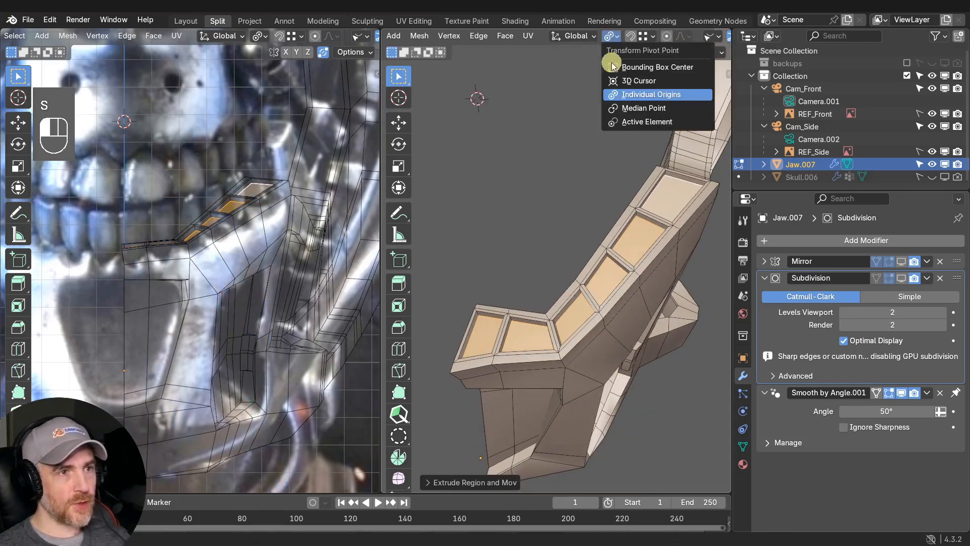
{"action": "left_click", "coordinate": [647, 95]}
{"action": "key", "text": "s"}
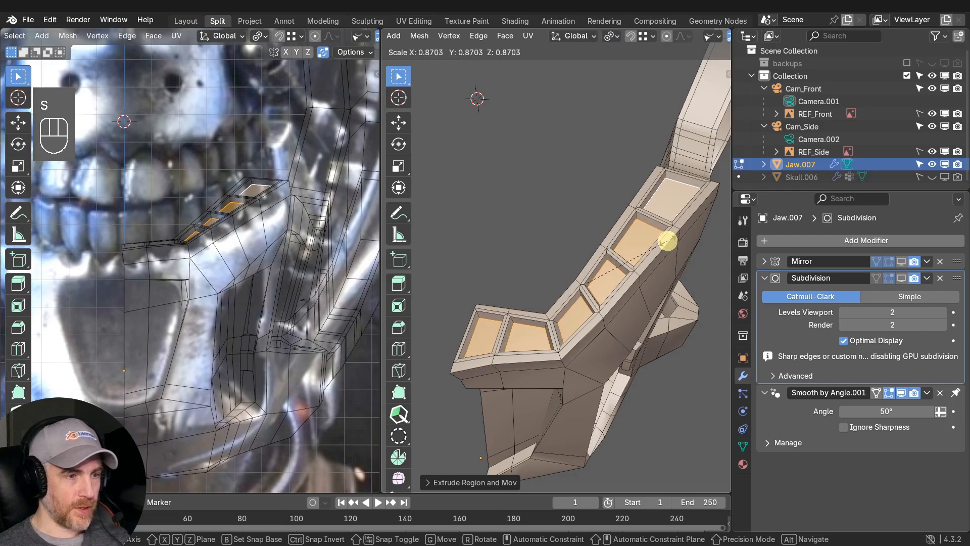
{"action": "left_click", "coordinate": [611, 279]}
Extrude the socket floors and raise them straight up along global Z to rough out the lower teeth.
{"action": "key", "text": "e"}
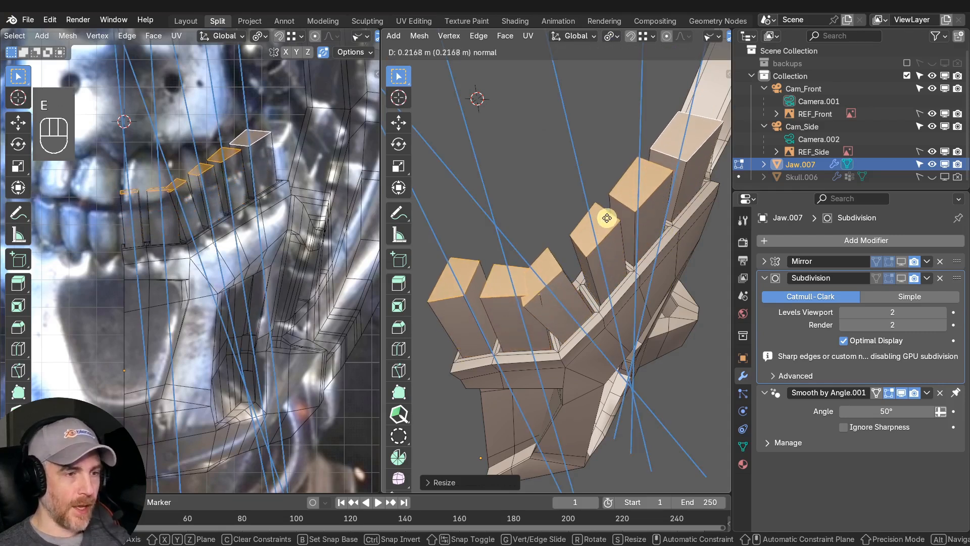
{"action": "right_click", "coordinate": [607, 220]}
{"action": "middle_click_drag", "start_coordinate": [596, 296], "coordinate": [633, 276]}
{"action": "key", "text": "g"}
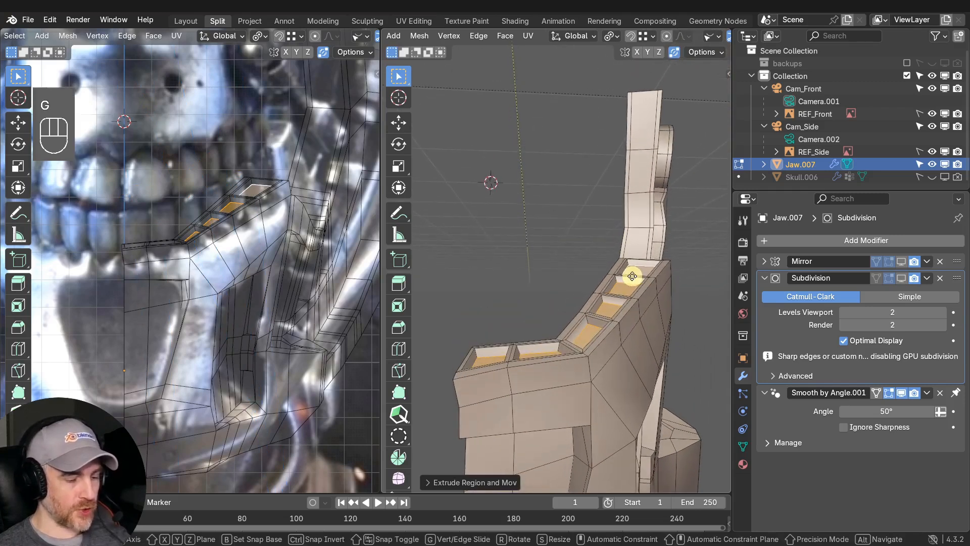
{"action": "key", "text": "z"}
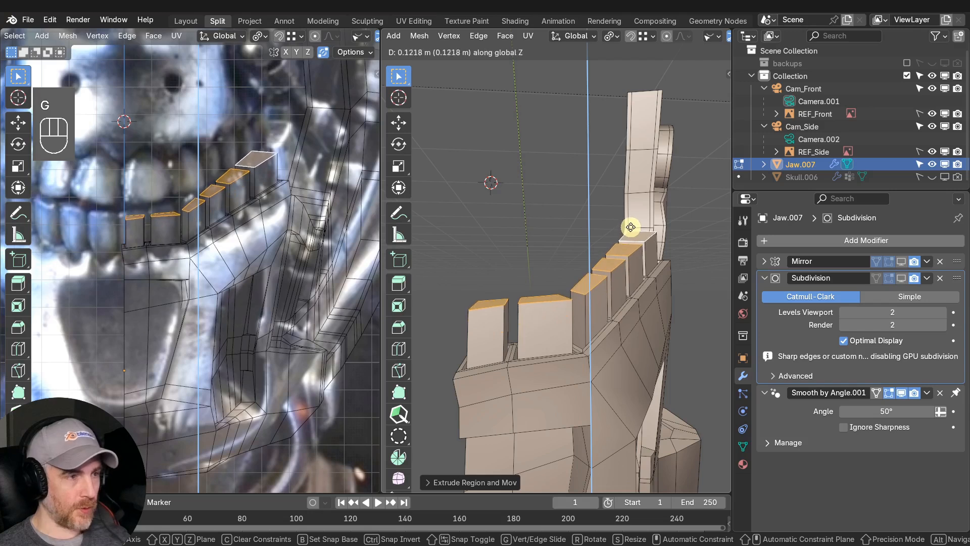
{"action": "left_click", "coordinate": [632, 217]}
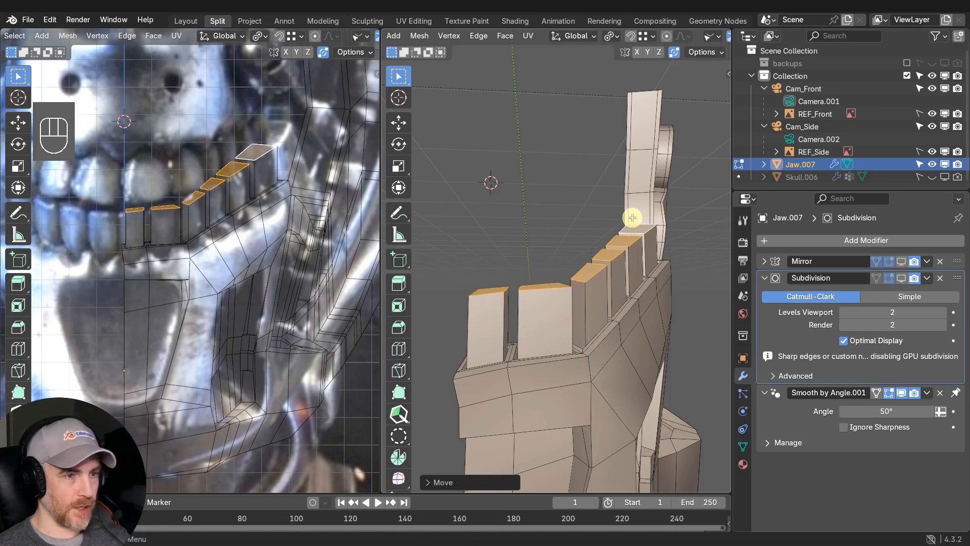
In the side view, rotate only the four rear tooth tops about 12.5° and lower them about 0.03 m toward the reference.
{"action": "middle_click_drag", "start_coordinate": [633, 218], "coordinate": [566, 283]}
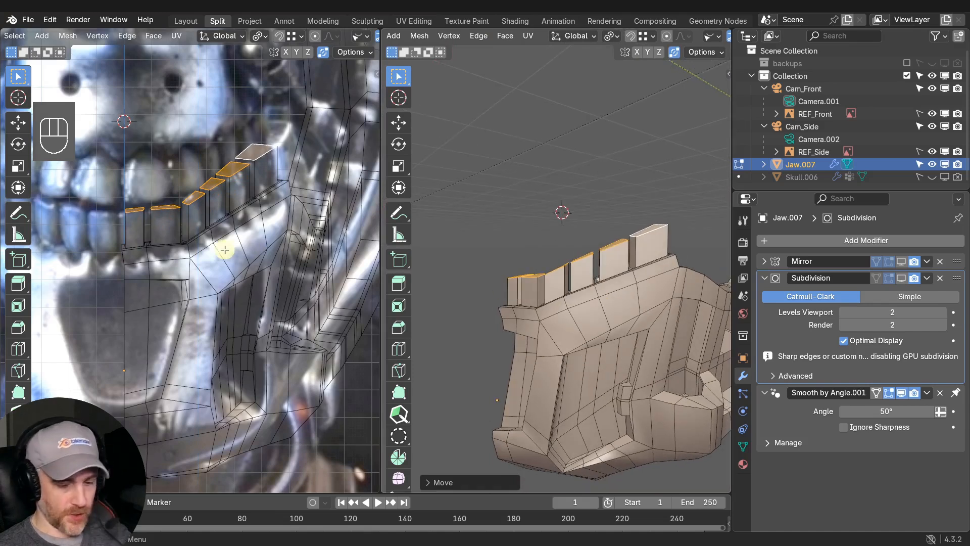
{"action": "key", "text": "KP_3"}
{"action": "scroll", "coordinate": [247, 252], "scroll_direction": "up", "scroll_amount": 2}
{"action": "middle_click_drag", "start_coordinate": [249, 242], "coordinate": [260, 292], "text": "shift"}
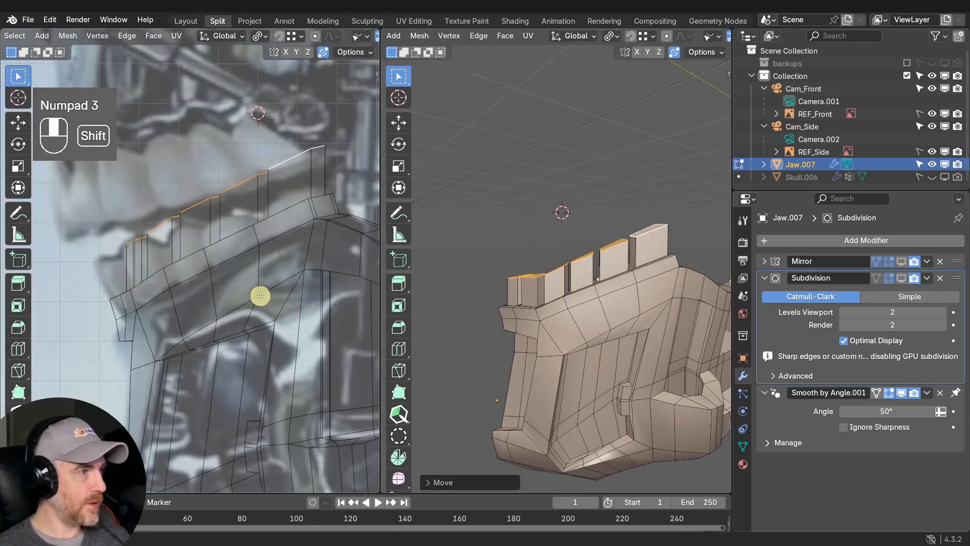
{"action": "middle_click_drag", "start_coordinate": [663, 227], "coordinate": [626, 278]}
{"action": "left_click", "coordinate": [520, 273], "text": "shift"}
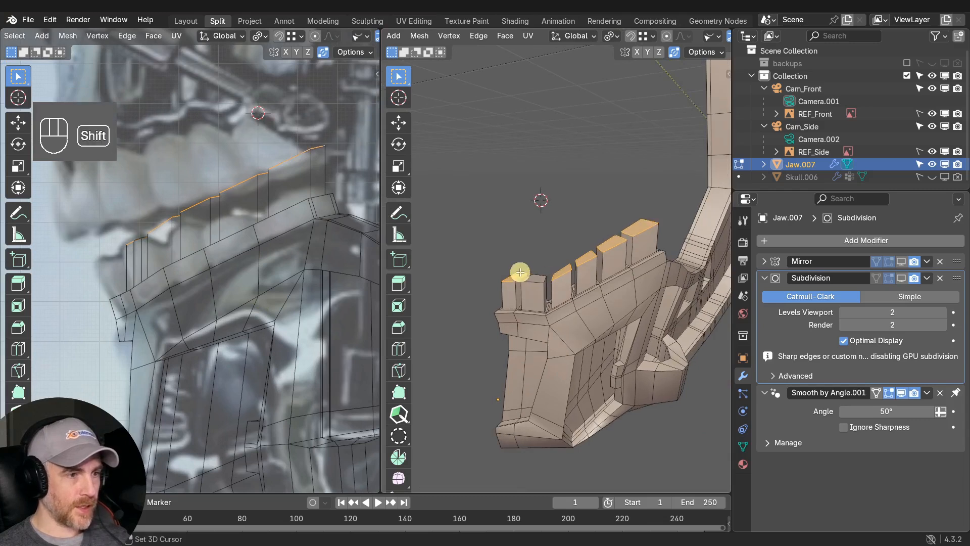
{"action": "middle_click_drag", "start_coordinate": [519, 275], "coordinate": [580, 306]}
{"action": "middle_click_drag", "start_coordinate": [281, 210], "coordinate": [315, 185]}
{"action": "key", "text": "KP_3"}
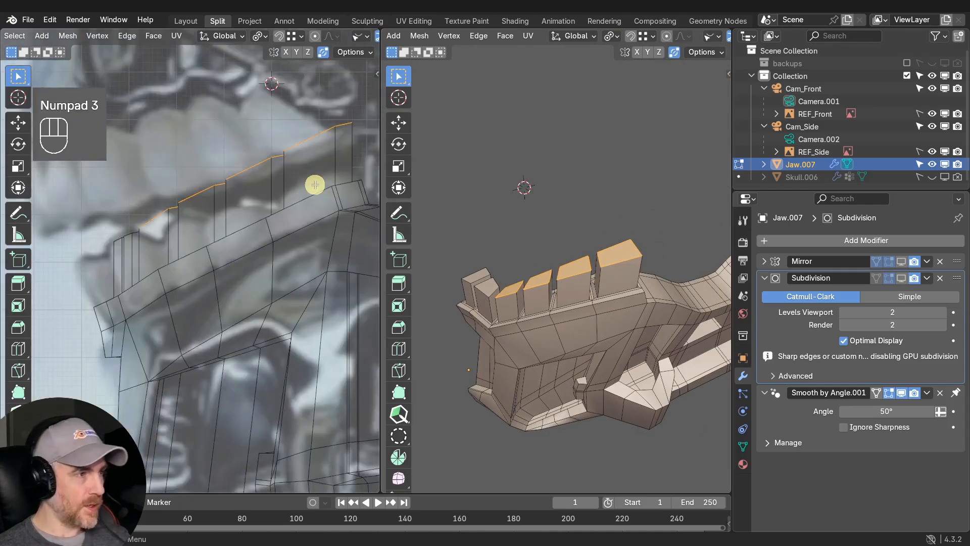
{"action": "middle_click_drag", "start_coordinate": [310, 132], "coordinate": [290, 202], "text": "shift"}
{"action": "key", "text": "r"}
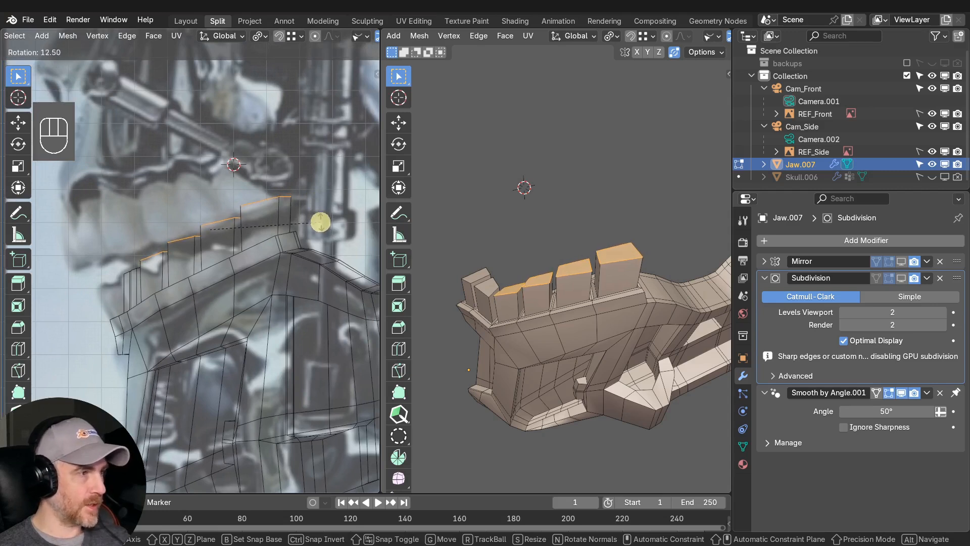
{"action": "left_click", "coordinate": [320, 222]}
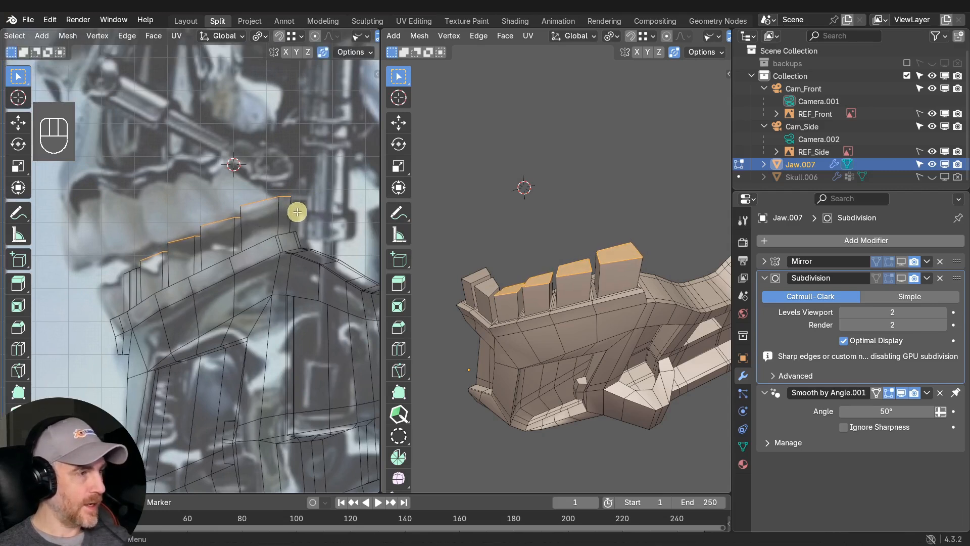
{"action": "key", "text": "g"}
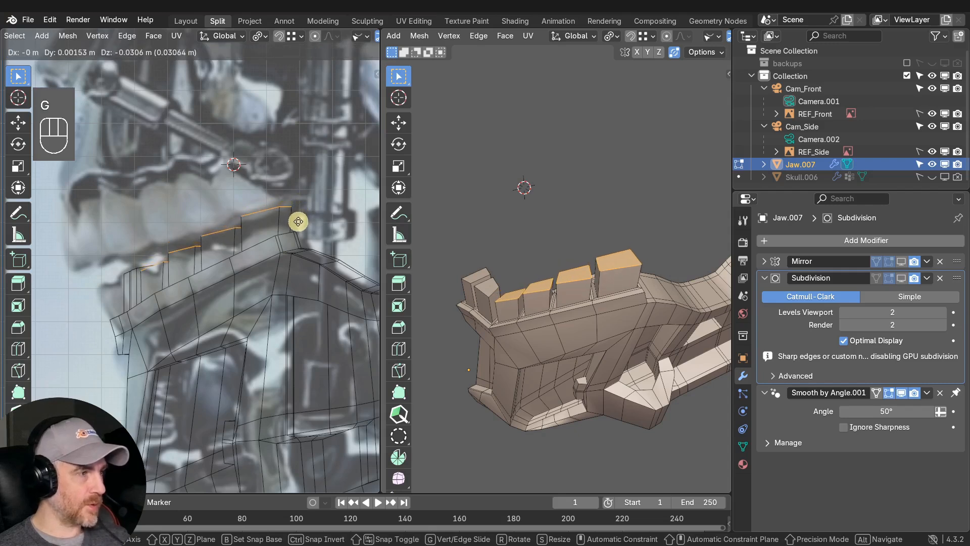
{"action": "left_click", "coordinate": [298, 220]}
In the side view, raise the top faces of the fourth and fifth teeth individually to follow the reference's tooth line.
{"action": "left_click", "coordinate": [538, 286]}
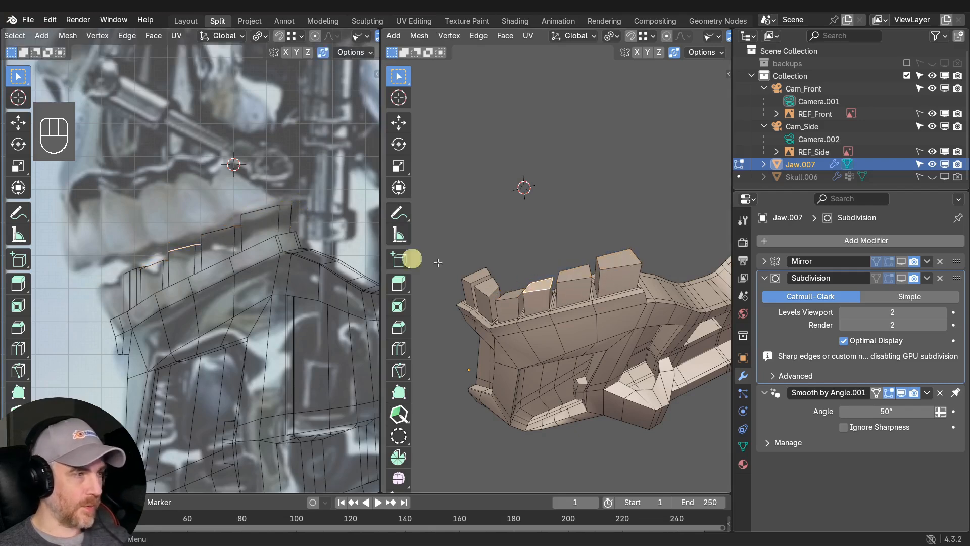
{"action": "key", "text": "g"}
{"action": "left_click", "coordinate": [233, 227]}
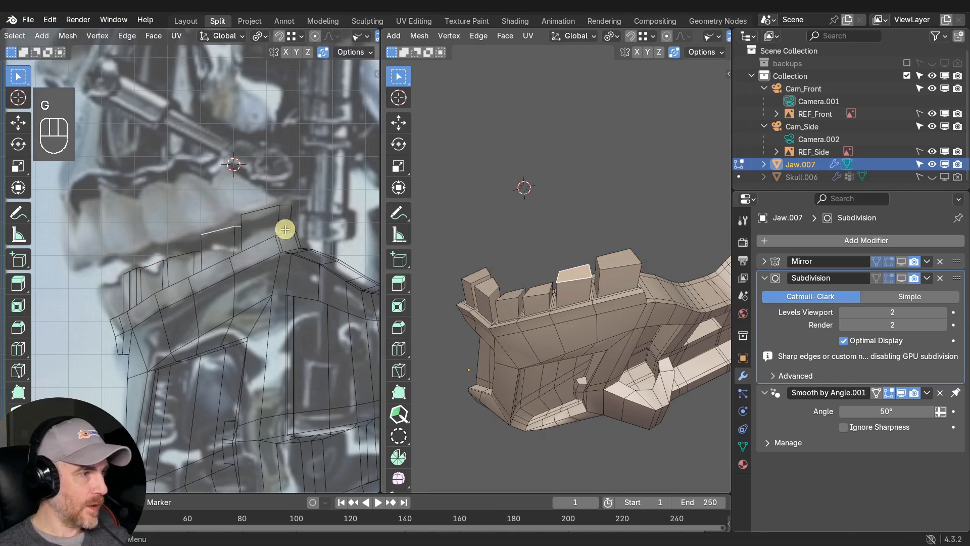
{"action": "left_click", "coordinate": [537, 289]}
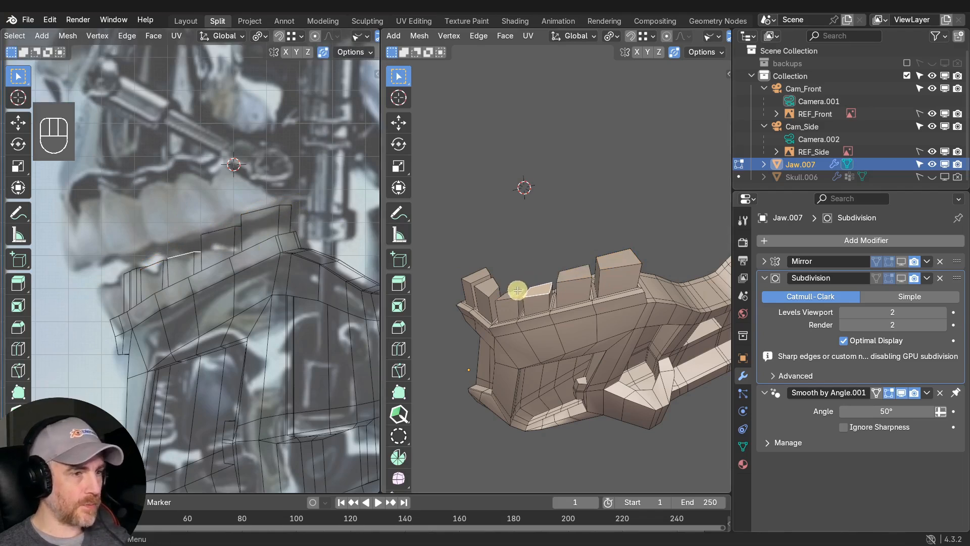
{"action": "left_click", "coordinate": [514, 293], "text": "shift"}
{"action": "key", "text": "g"}
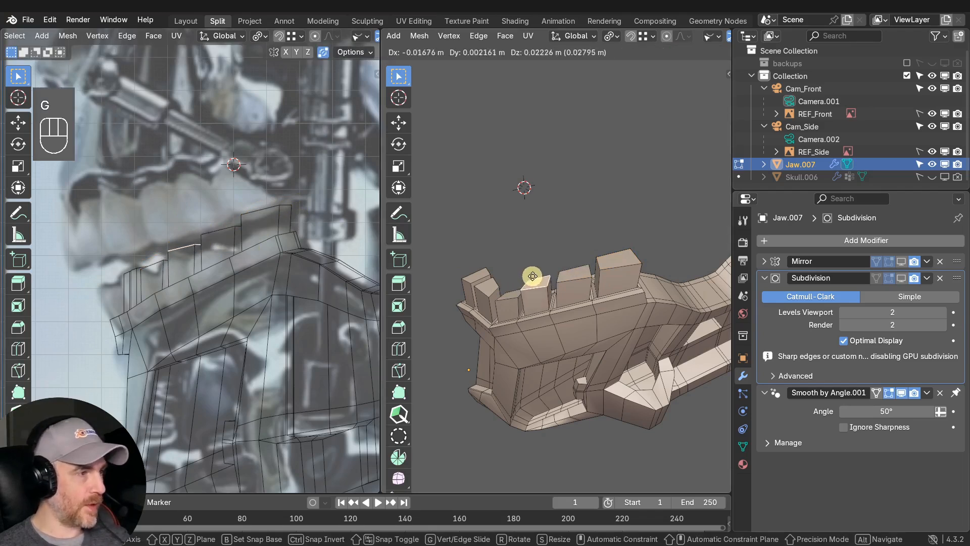
{"action": "left_click", "coordinate": [529, 271]}
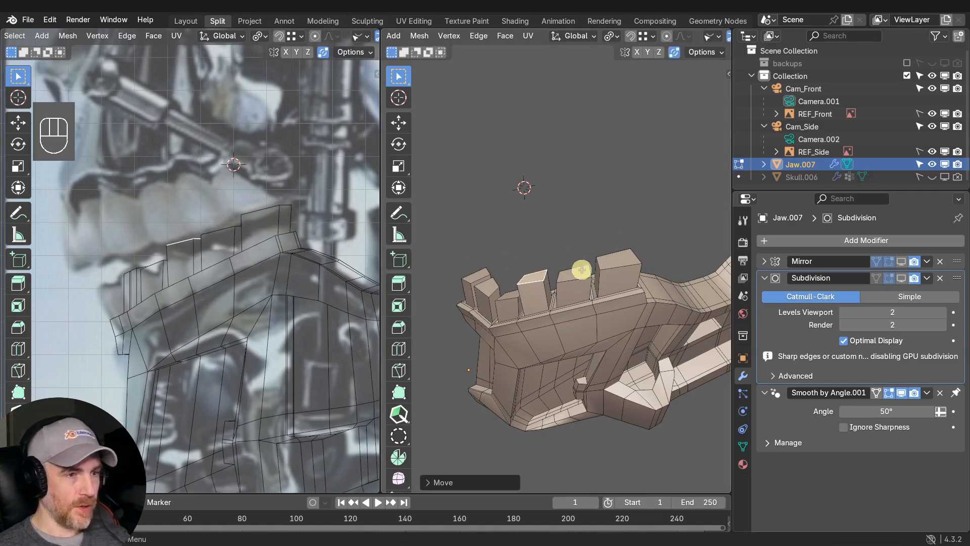
{"action": "key", "text": "g"}
{"action": "left_click", "coordinate": [234, 221]}
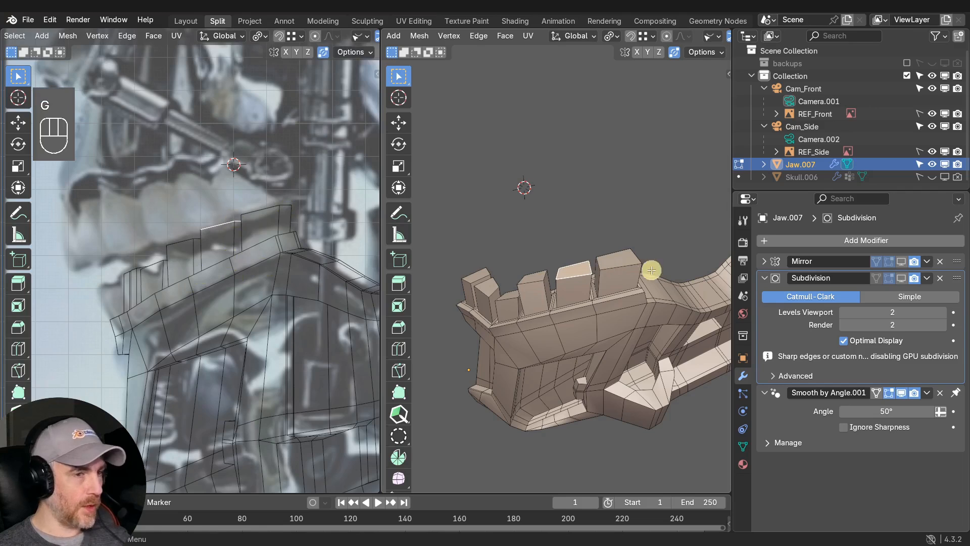
Shift the fourth tooth's top face so it lines up with the curve of the jaw rim.
{"action": "middle_click_drag", "start_coordinate": [594, 263], "coordinate": [576, 300], "text": "shift"}
{"action": "middle_click_drag", "start_coordinate": [628, 316], "coordinate": [614, 336]}
{"action": "key", "text": "g"}
{"action": "left_click", "coordinate": [646, 317]}
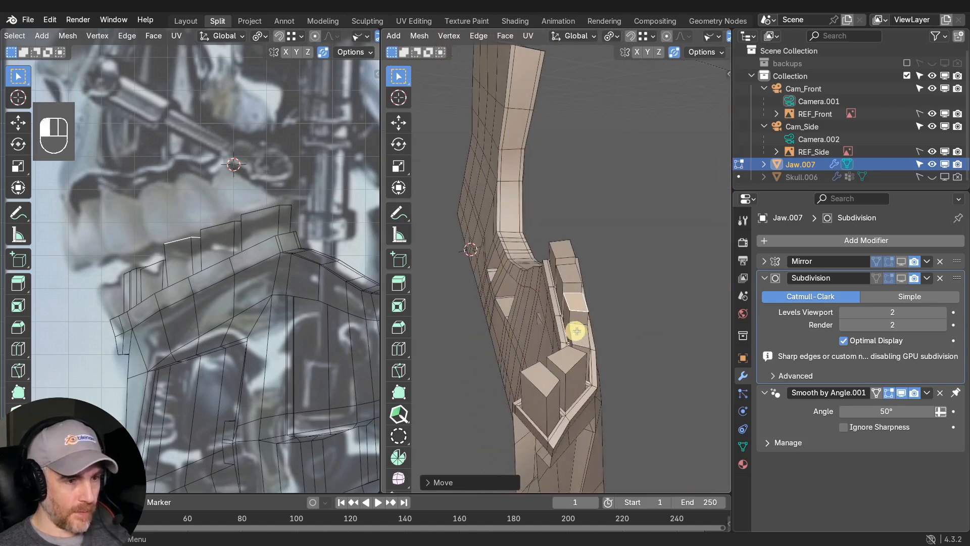
Raise the third tooth's top face to match the front reference and align it with its neighbours.
{"action": "key", "text": "KP_1"}
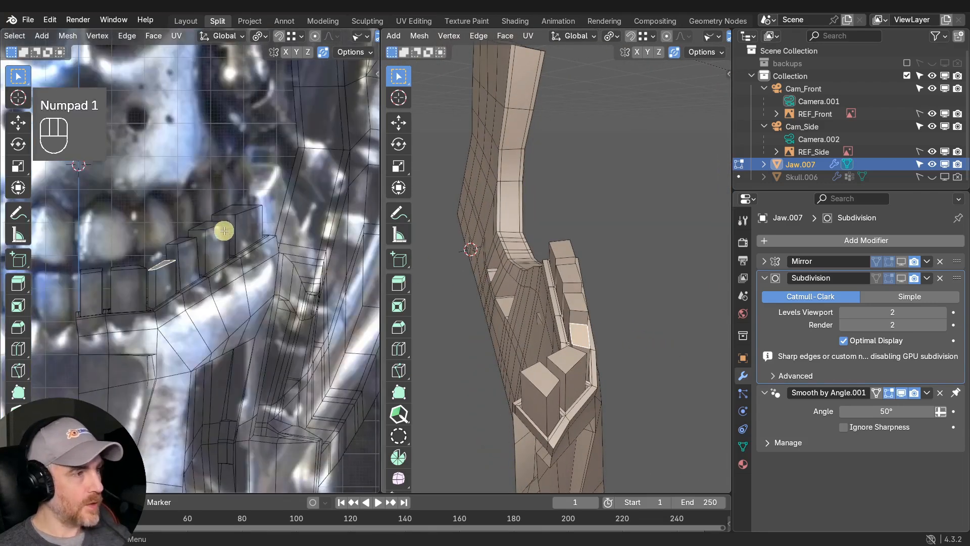
{"action": "middle_click_drag", "start_coordinate": [537, 298], "coordinate": [512, 330]}
{"action": "key", "text": "g"}
{"action": "left_click", "coordinate": [607, 324]}
{"action": "key", "text": "g"}
{"action": "left_click", "coordinate": [583, 346]}
{"action": "middle_click_drag", "start_coordinate": [611, 322], "coordinate": [582, 303]}
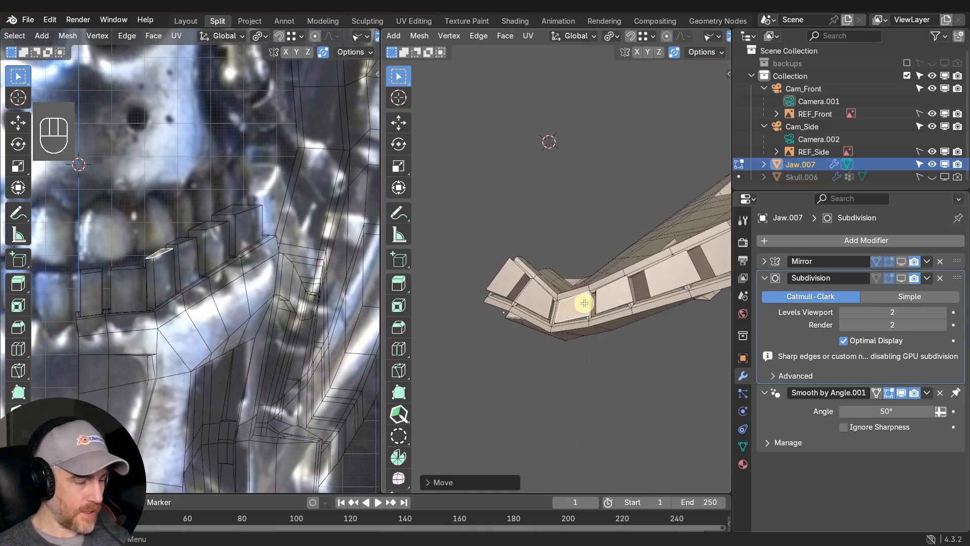
Move the third tooth's inner top edge about 0.011 m and rotate it about 8.6°.
{"action": "scroll", "coordinate": [583, 302], "scroll_direction": "up", "scroll_amount": 3}
{"action": "middle_click_drag", "start_coordinate": [583, 267], "coordinate": [612, 288]}
{"action": "key", "text": "g"}
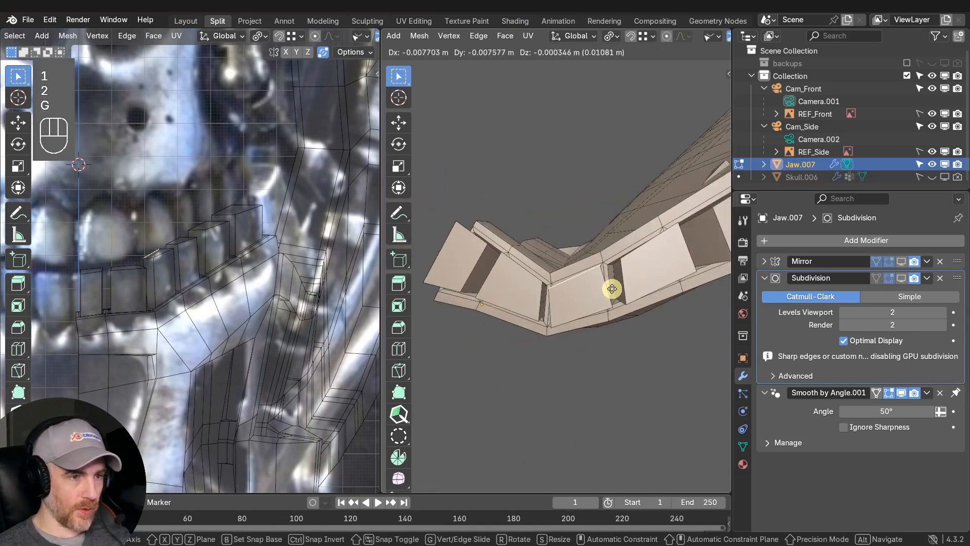
{"action": "left_click", "coordinate": [614, 290]}
{"action": "key", "text": "r"}
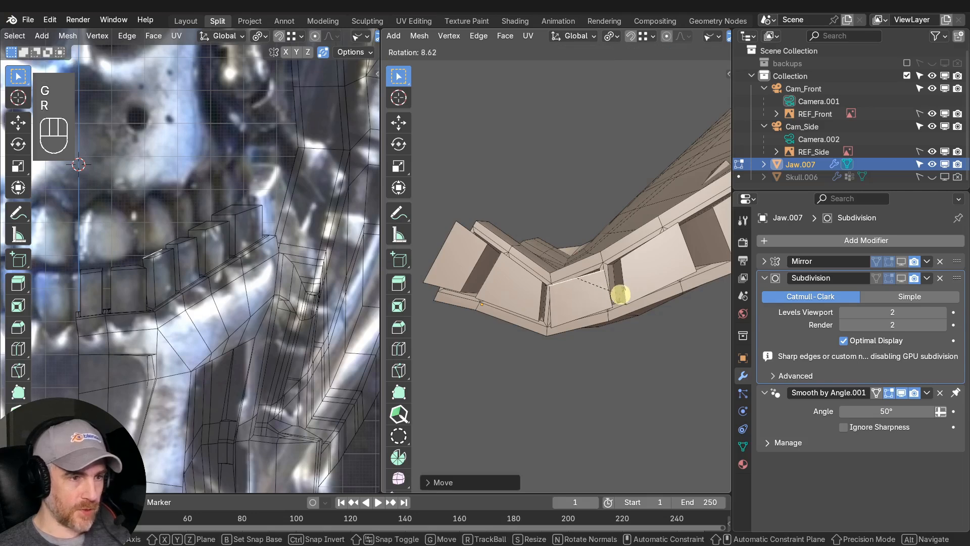
{"action": "left_click", "coordinate": [621, 294]}
Rotate the second tooth's inner top edge and slide it toward the outer side to thin the tip.
{"action": "middle_click_drag", "start_coordinate": [621, 292], "coordinate": [547, 292]}
{"action": "key", "text": "r"}
{"action": "left_click", "coordinate": [600, 251]}
{"action": "key", "text": "r"}
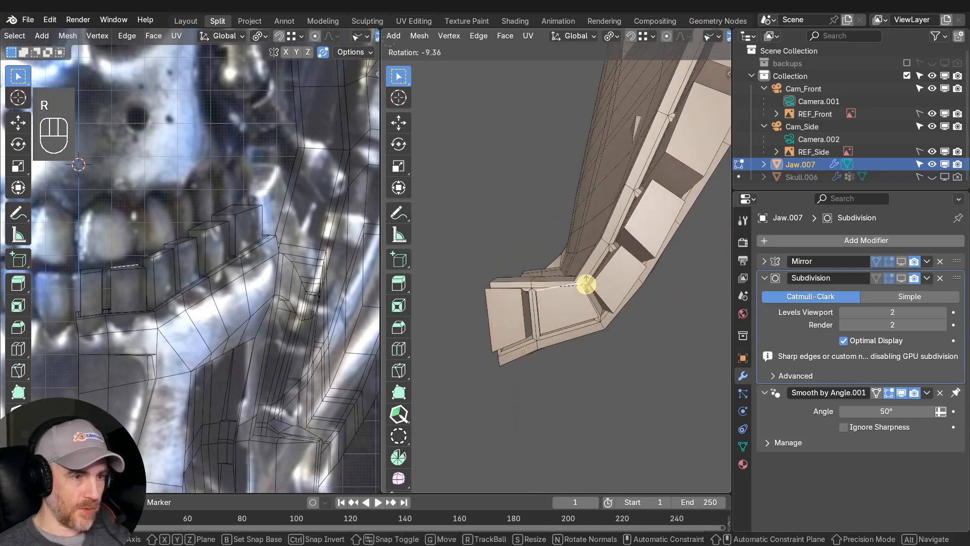
{"action": "key", "text": "g"}
{"action": "key", "text": "g"}
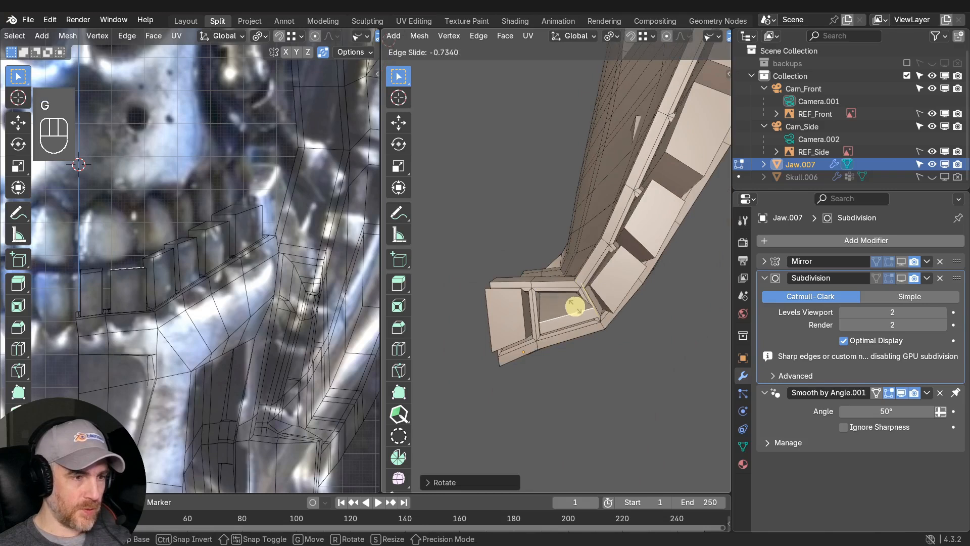
{"action": "left_click", "coordinate": [514, 288]}
Edge-slide the first tooth's inner top edge by a factor of about 0.70 toward the outer side and refine the taper.
{"action": "middle_click_drag", "start_coordinate": [510, 291], "coordinate": [581, 249]}
{"action": "key", "text": "g"}
{"action": "key", "text": "g"}
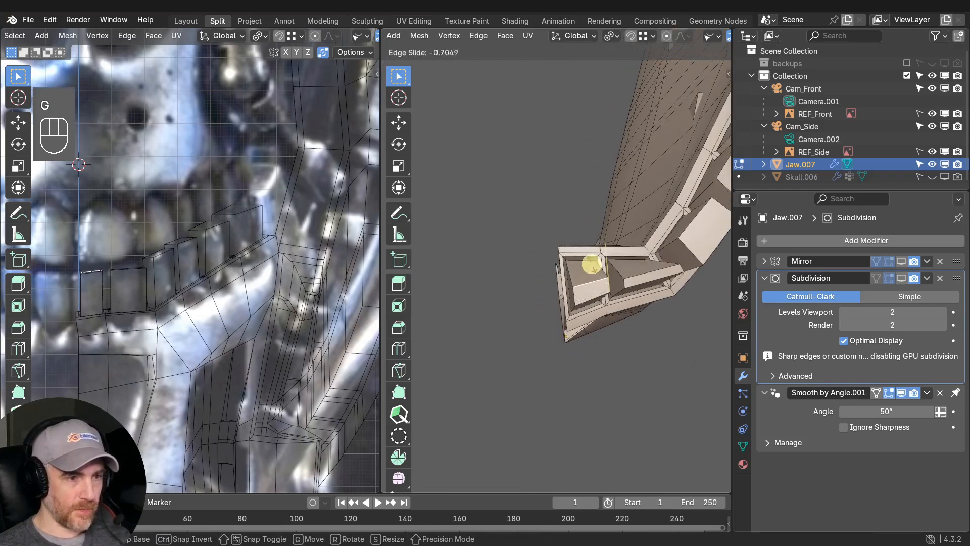
{"action": "left_click", "coordinate": [589, 265]}
{"action": "middle_click_drag", "start_coordinate": [590, 264], "coordinate": [505, 242]}
{"action": "key", "text": "g"}
{"action": "key", "text": "g"}
{"action": "left_click", "coordinate": [640, 320]}
Slide and shift the second tooth's inner top edge to adjust the thickness of its tip.
{"action": "middle_click_drag", "start_coordinate": [553, 268], "coordinate": [686, 305], "text": "shift"}
{"action": "left_click", "coordinate": [590, 342]}
{"action": "key", "text": "g"}
{"action": "key", "text": "g"}
{"action": "left_click", "coordinate": [595, 324]}
{"action": "key", "text": "g"}
{"action": "left_click", "coordinate": [623, 338]}
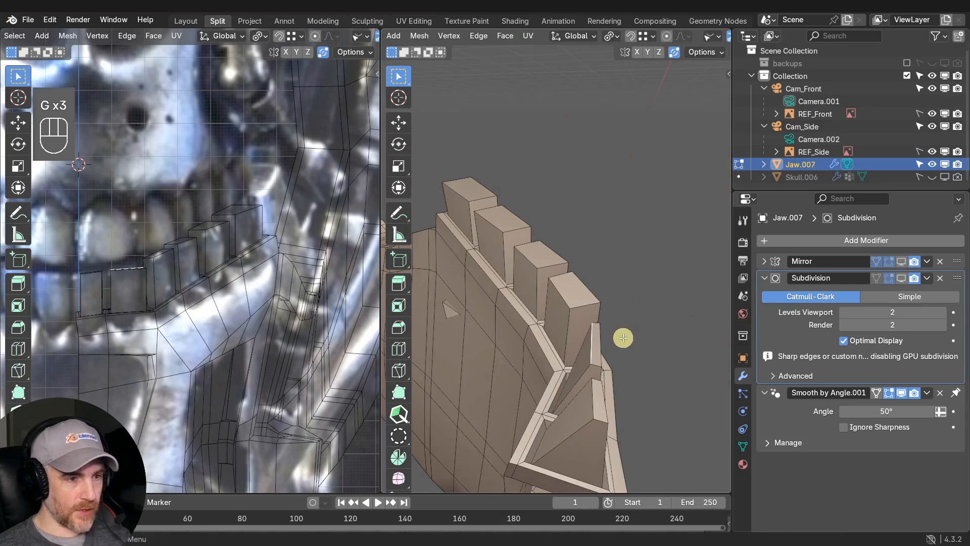
{"action": "key", "text": "g"}
{"action": "key", "text": "g"}
{"action": "left_click", "coordinate": [603, 338]}
Move the second tooth's inner top edge about 0.01 m back into the mouth and adjust its tip with an edge slide.
{"action": "scroll", "coordinate": [612, 341], "scroll_direction": "up", "scroll_amount": 2}
{"action": "middle_click_drag", "start_coordinate": [615, 342], "coordinate": [602, 324], "text": "shift"}
{"action": "middle_click_drag", "start_coordinate": [602, 323], "coordinate": [619, 307]}
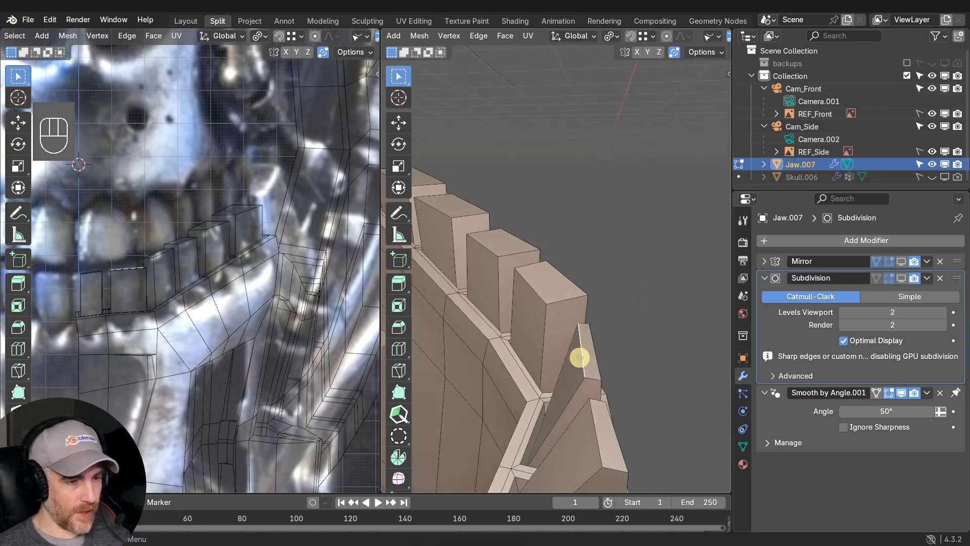
{"action": "key", "text": "g"}
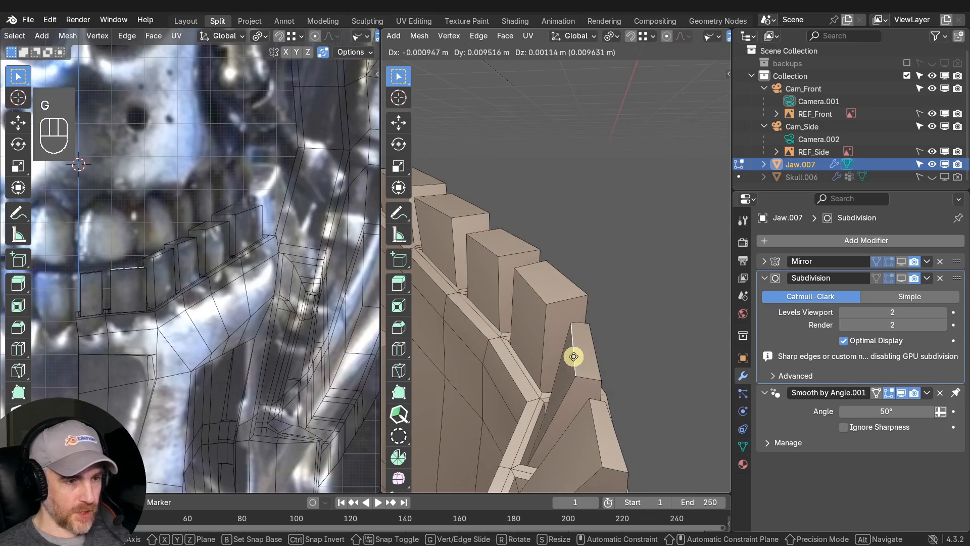
{"action": "left_click", "coordinate": [576, 356]}
{"action": "mouse_move", "coordinate": [590, 358]}
{"action": "middle_mouse_down"}
{"action": "mouse_move", "coordinate": [531, 369]}
{"action": "mouse_move", "coordinate": [575, 375]}
{"action": "mouse_move", "coordinate": [602, 354]}
{"action": "mouse_move", "coordinate": [580, 348]}
{"action": "middle_mouse_up"}
{"action": "key", "text": "g"}
{"action": "key", "text": "g"}
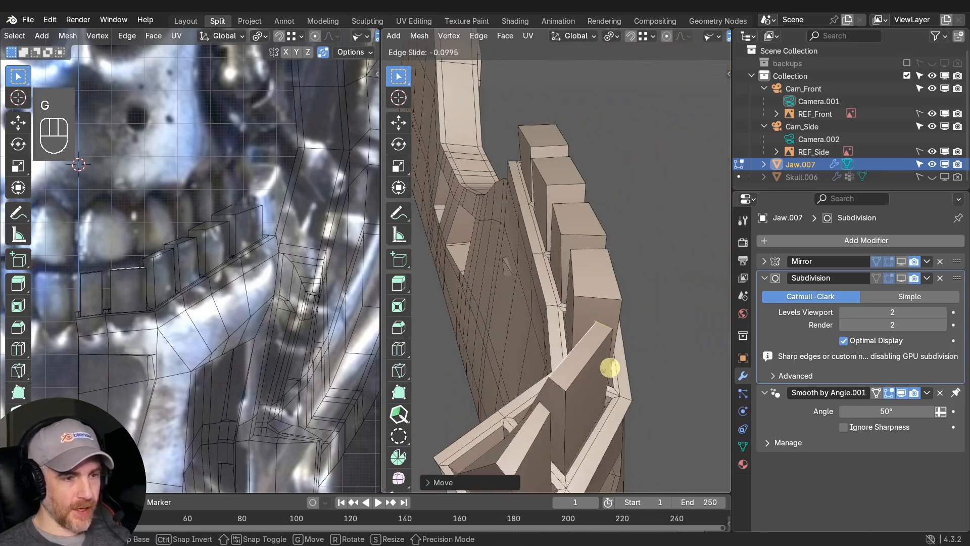
{"action": "left_click", "coordinate": [599, 331]}
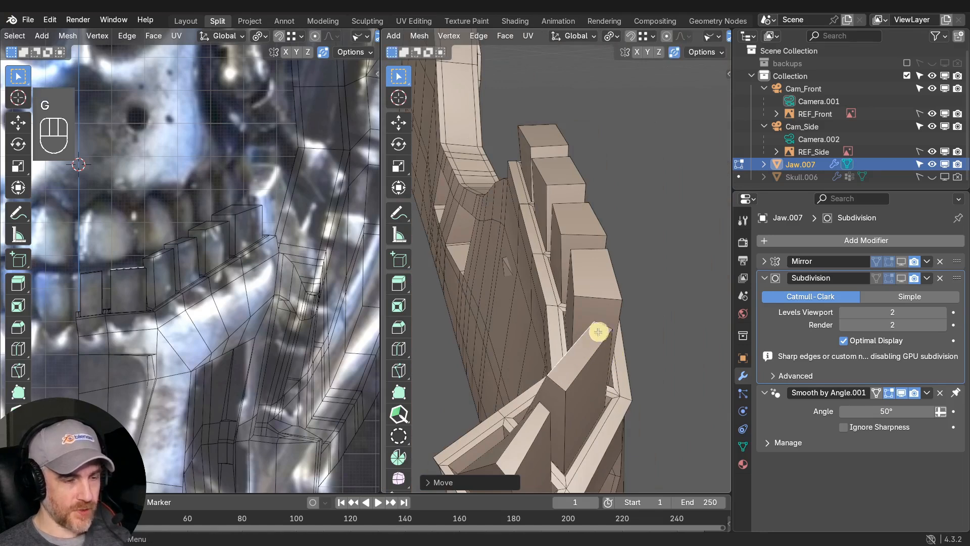
Edge-slide the third tooth's inner top edge by a factor of about 0.44 and adjust the top edges of the teeth behind it.
{"action": "middle_click_drag", "start_coordinate": [598, 332], "coordinate": [578, 331]}
{"action": "key", "text": "g"}
{"action": "key", "text": "g"}
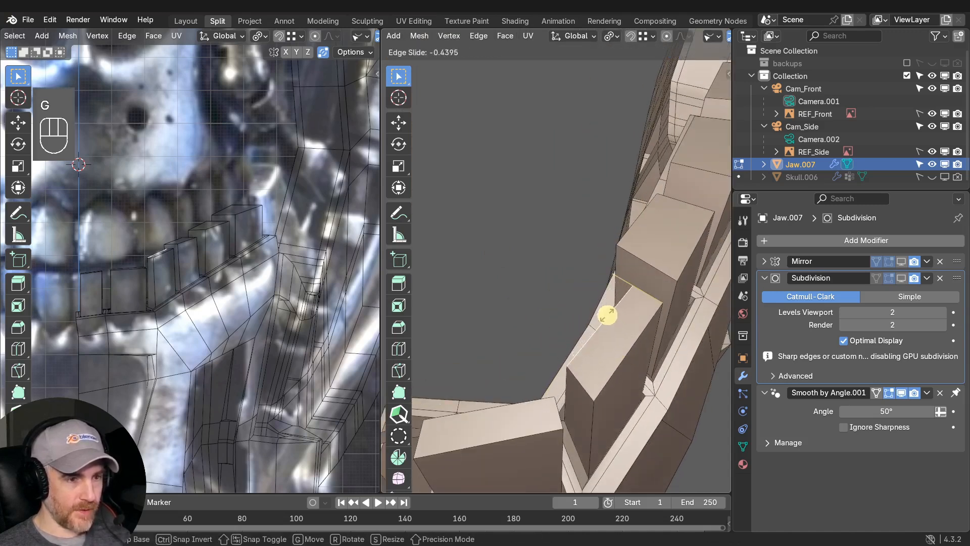
{"action": "left_click", "coordinate": [611, 320]}
{"action": "middle_click_drag", "start_coordinate": [565, 339], "coordinate": [630, 337]}
{"action": "key", "text": "g"}
{"action": "key", "text": "g"}
{"action": "left_click", "coordinate": [590, 295]}
Save the file and preview the smoothed teeth by toggling the Subdivision modifier's viewport display.
{"action": "key", "text": "ctrl+s"}
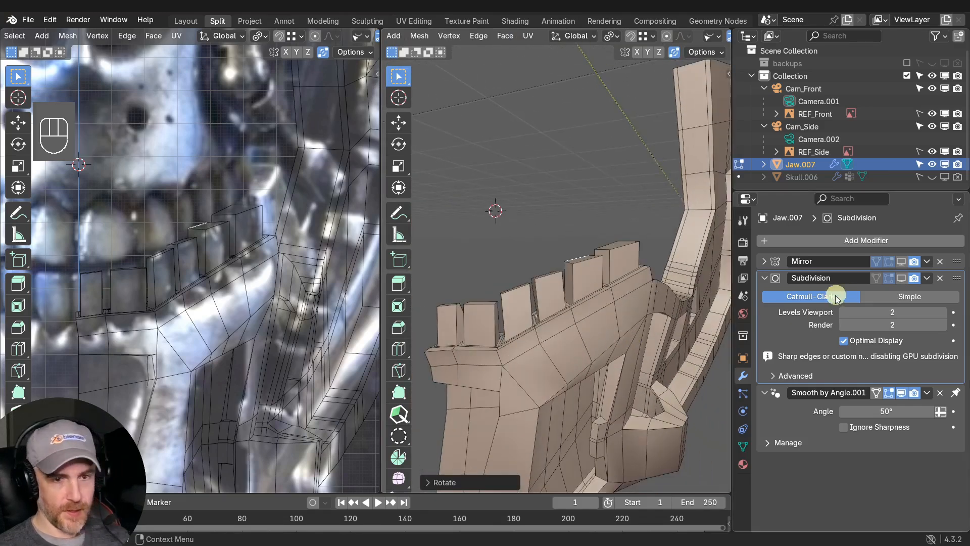
{"action": "middle_click_drag", "start_coordinate": [548, 347], "coordinate": [698, 329]}
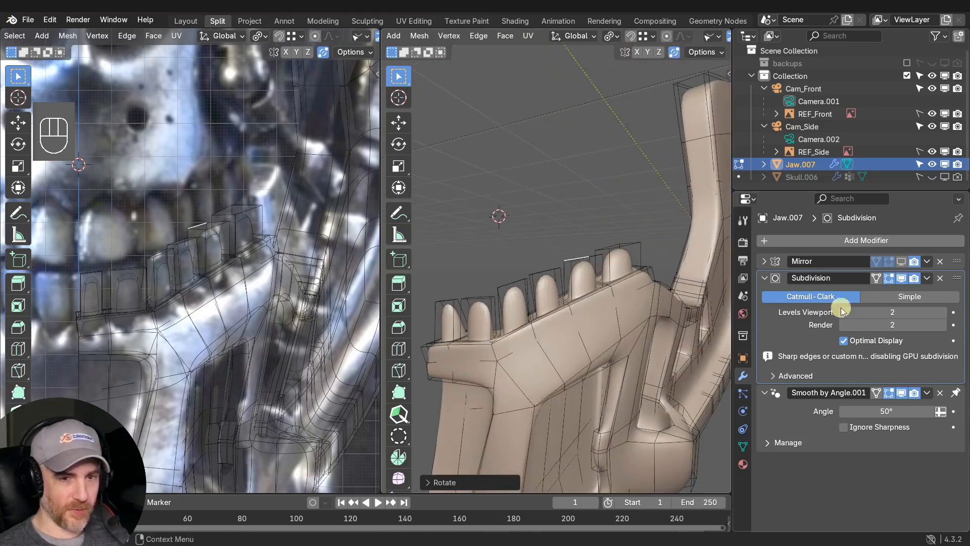
{"action": "left_click", "coordinate": [903, 278]}
Widen the first tooth by moving its side about 0.019 m toward the second tooth with smooth proportional editing at about 0.084 m size.
{"action": "middle_click_drag", "start_coordinate": [525, 353], "coordinate": [606, 375], "text": "shift"}
{"action": "scroll", "coordinate": [580, 401], "scroll_direction": "up", "scroll_amount": 3}
{"action": "scroll", "coordinate": [623, 394], "scroll_direction": "up", "scroll_amount": 4}
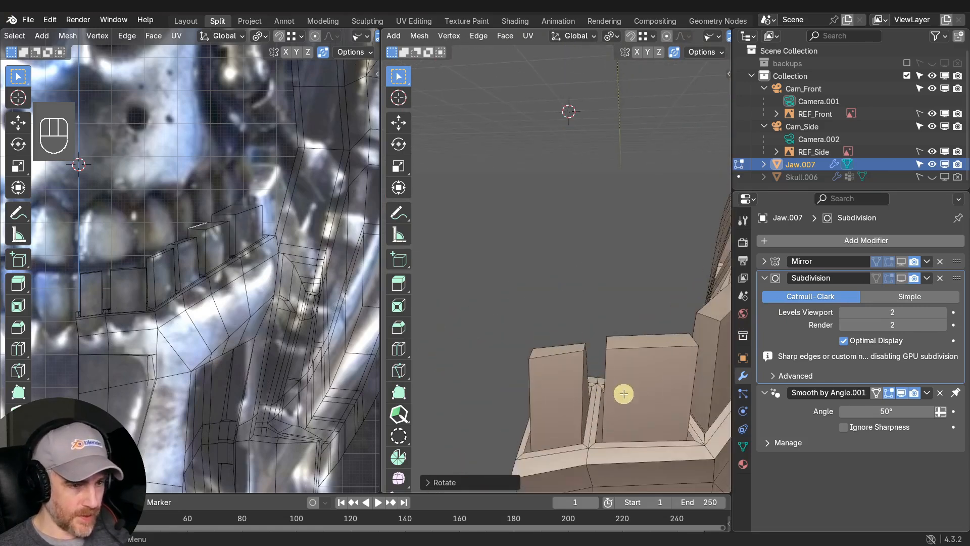
{"action": "mouse_move", "coordinate": [600, 342]}
{"action": "middle_mouse_down", "text": "shift"}
{"action": "mouse_move", "coordinate": [612, 359]}
{"action": "mouse_move", "coordinate": [606, 346]}
{"action": "middle_mouse_up", "text": "shift"}
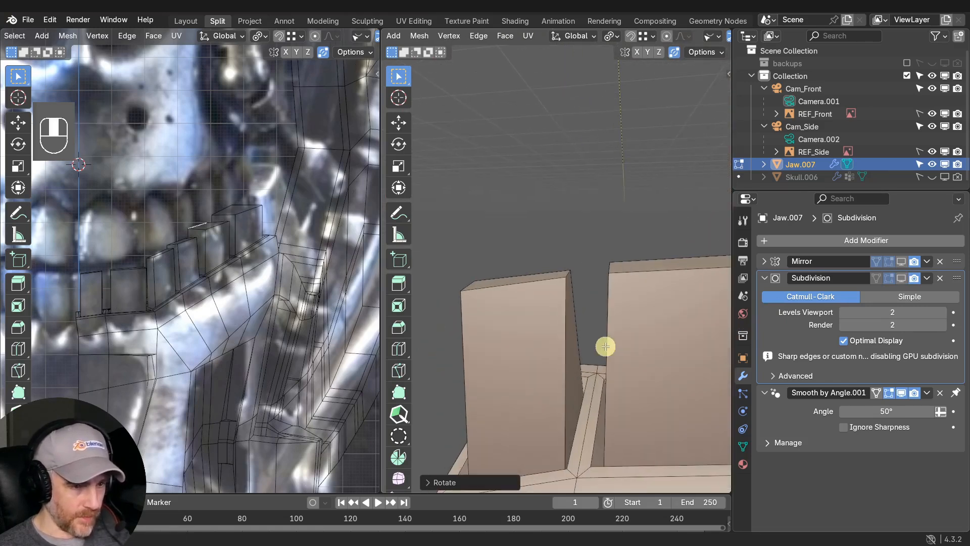
{"action": "middle_click_drag", "start_coordinate": [584, 417], "coordinate": [592, 414]}
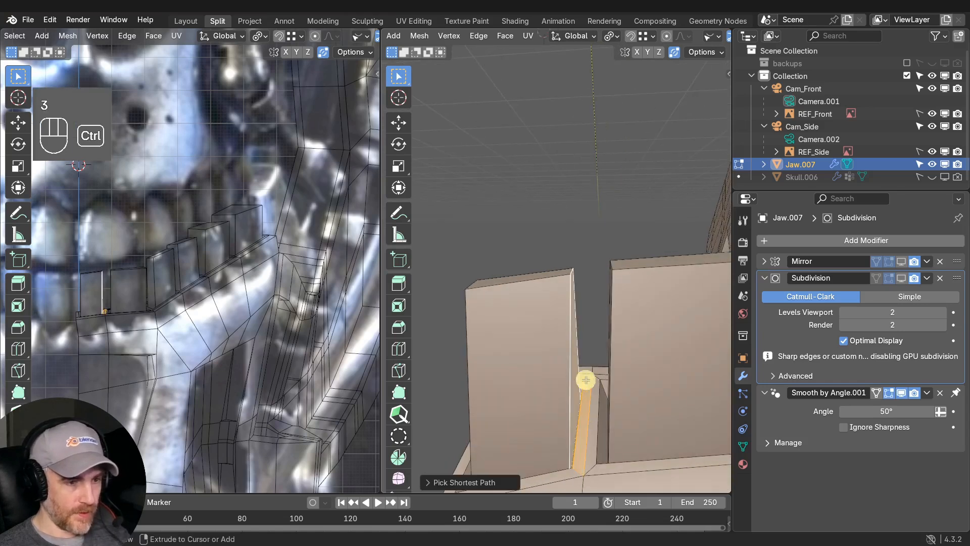
{"action": "key", "text": "g"}
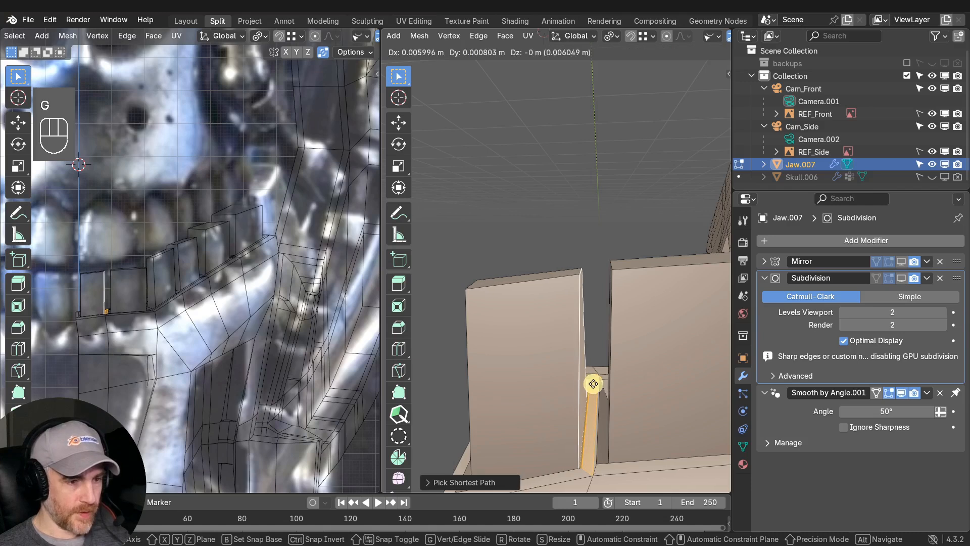
{"action": "right_click", "coordinate": [595, 385]}
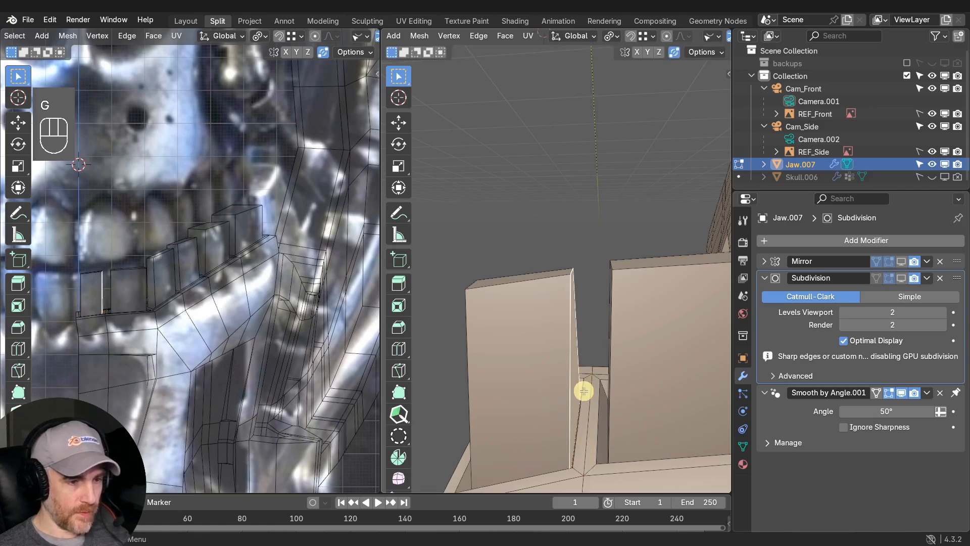
{"action": "middle_click_drag", "start_coordinate": [584, 391], "coordinate": [586, 390]}
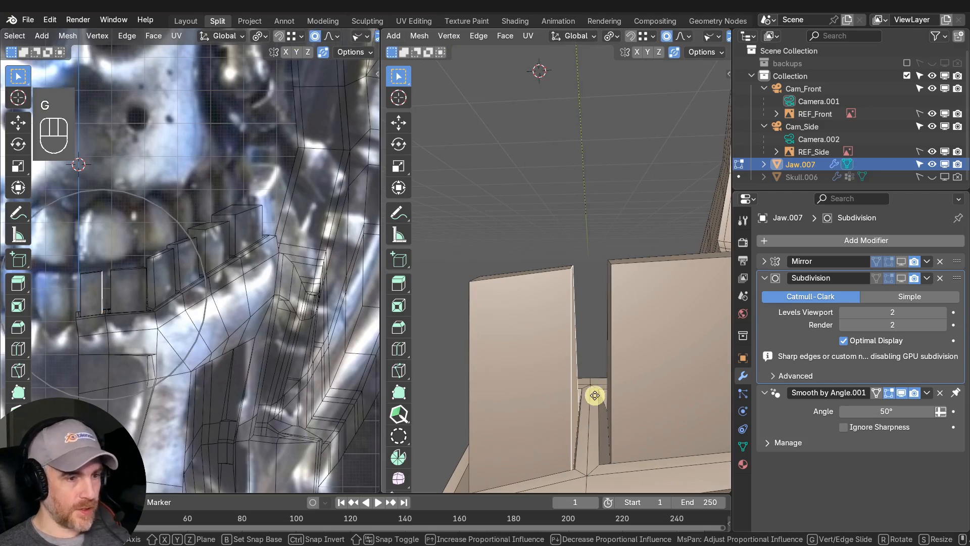
{"action": "key", "text": "g"}
{"action": "scroll", "coordinate": [606, 397], "scroll_direction": "up", "scroll_amount": 3}
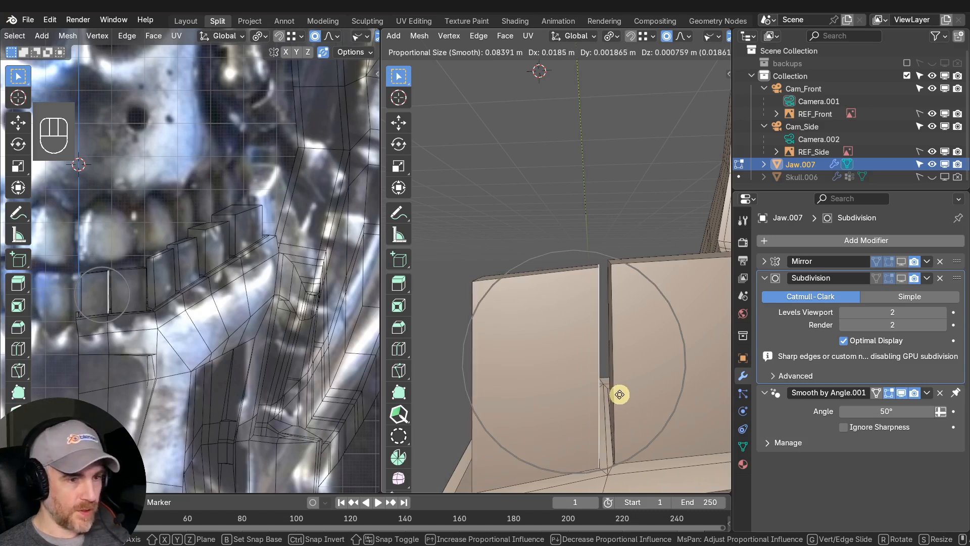
{"action": "left_click", "coordinate": [620, 395]}
Proportionally move the third tooth's front side face toward the second tooth to narrow their gap.
{"action": "scroll", "coordinate": [621, 394], "scroll_direction": "down", "scroll_amount": 4}
{"action": "middle_click_drag", "start_coordinate": [639, 389], "coordinate": [548, 401]}
{"action": "scroll", "coordinate": [549, 401], "scroll_direction": "up", "scroll_amount": 2}
{"action": "middle_click_drag", "start_coordinate": [549, 401], "coordinate": [613, 357], "text": "shift"}
{"action": "left_click", "coordinate": [619, 342]}
{"action": "key", "text": "g"}
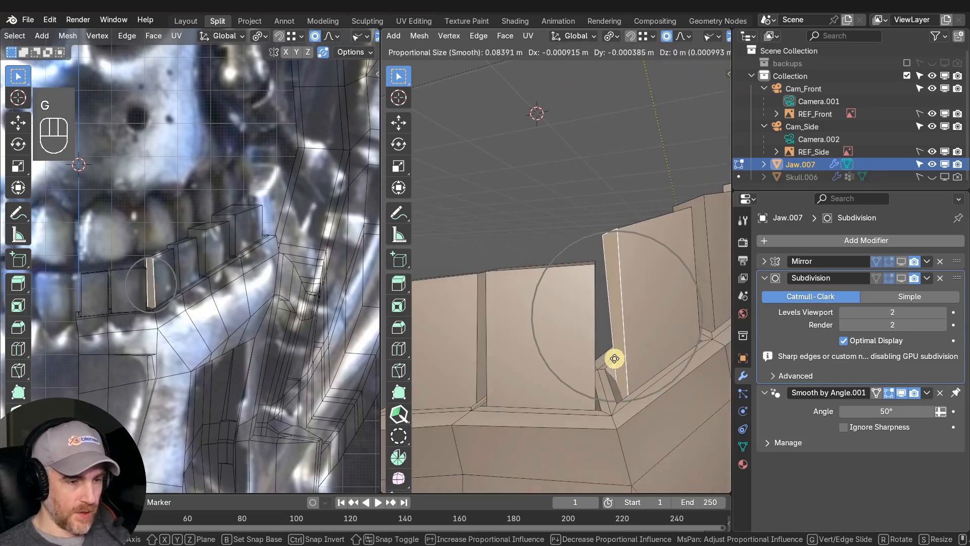
Narrow the gap between the third and fourth teeth, shifting the small rim face between them about 0.011 m.
{"action": "middle_click_drag", "start_coordinate": [589, 353], "coordinate": [513, 377]}
{"action": "left_click", "coordinate": [591, 346]}
{"action": "left_click", "coordinate": [626, 371]}
{"action": "key", "text": "g"}
{"action": "left_click", "coordinate": [628, 371]}
{"action": "key", "text": "g"}
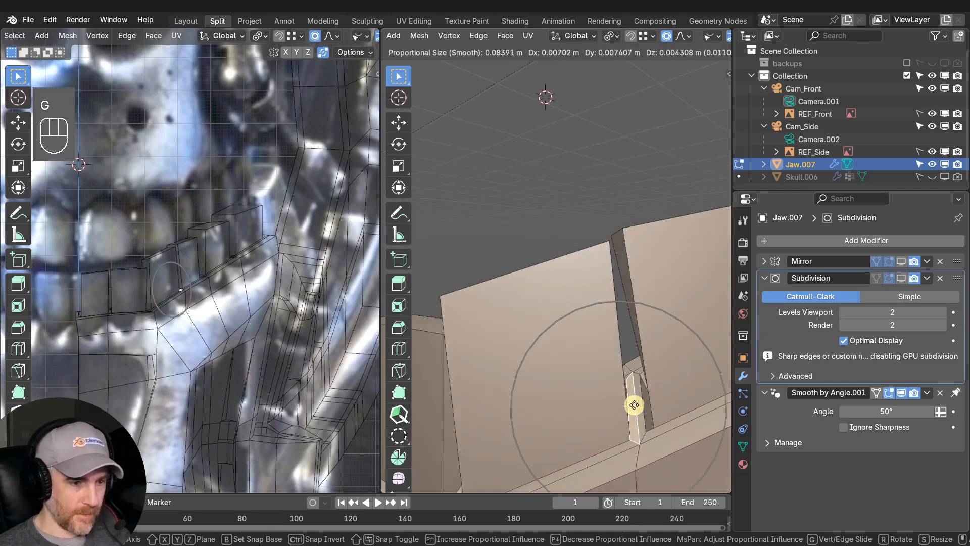
{"action": "left_click", "coordinate": [635, 405]}
{"action": "key", "text": "g"}
{"action": "left_click", "coordinate": [639, 365]}
Narrow the gap between the fourth and fifth teeth by moving their facing sides closer together.
{"action": "left_click", "coordinate": [600, 392]}
{"action": "key", "text": "g"}
{"action": "middle_click_drag", "start_coordinate": [617, 338], "coordinate": [588, 399]}
{"action": "left_click", "coordinate": [595, 394]}
{"action": "key", "text": "g"}
{"action": "left_click", "coordinate": [604, 375]}
Bring the facing sides of the fifth and sixth teeth together, keeping only a thin gap between them.
{"action": "left_click", "coordinate": [587, 275]}
{"action": "key", "text": "g"}
{"action": "left_click", "coordinate": [565, 297]}
{"action": "middle_click_drag", "start_coordinate": [565, 298], "coordinate": [582, 284]}
{"action": "left_click", "coordinate": [582, 330]}
{"action": "key", "text": "g"}
{"action": "left_click", "coordinate": [584, 323]}
{"action": "key", "text": "g"}
{"action": "left_click", "coordinate": [578, 282]}
Turn on viewport subdivision to inspect the smoothed tooth shapes and spacing, and turn it back off.
{"action": "scroll", "coordinate": [556, 308], "scroll_direction": "down", "scroll_amount": 5}
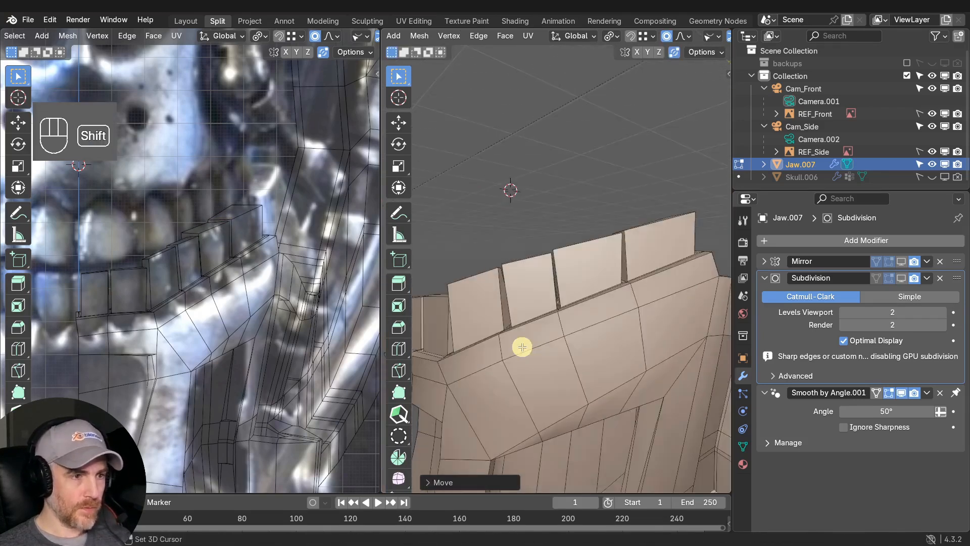
{"action": "key", "text": "q"}
{"action": "middle_click_drag", "start_coordinate": [522, 347], "coordinate": [571, 330]}
{"action": "left_click", "coordinate": [553, 395]}
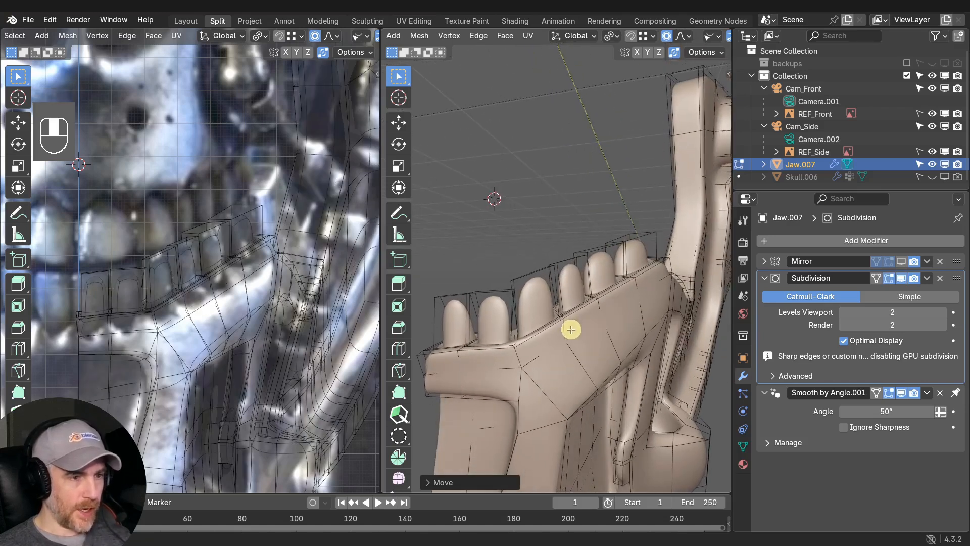
{"action": "key", "text": "q"}
{"action": "left_click", "coordinate": [550, 334]}
{"action": "middle_click_drag", "start_coordinate": [578, 286], "coordinate": [492, 365]}
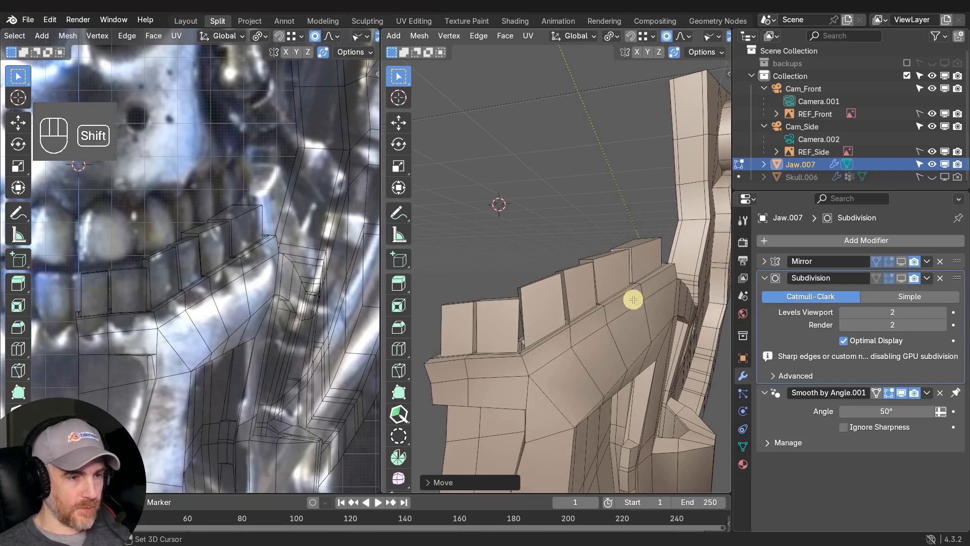
Leave Edit Mode to view the whole jaw with its teeth in Object Mode.
{"action": "middle_click_drag", "start_coordinate": [630, 299], "coordinate": [613, 309]}
{"action": "key", "text": "Tab"}
{"action": "scroll", "coordinate": [612, 308], "scroll_direction": "down", "scroll_amount": 4}
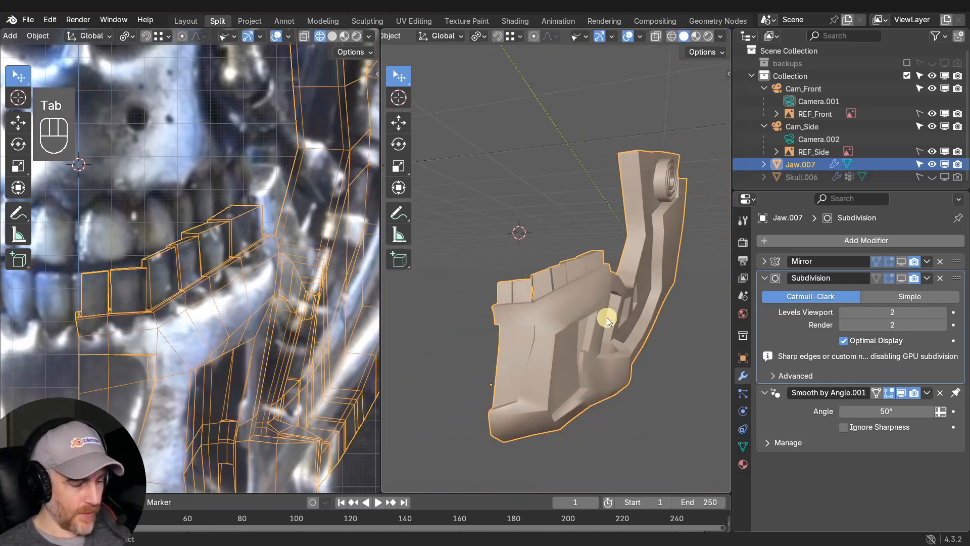
Duplicate the jaw in place and move the original Jaw.007 to the backups collection.
{"action": "key", "text": "shift+d"}
{"action": "right_click", "coordinate": [668, 294]}
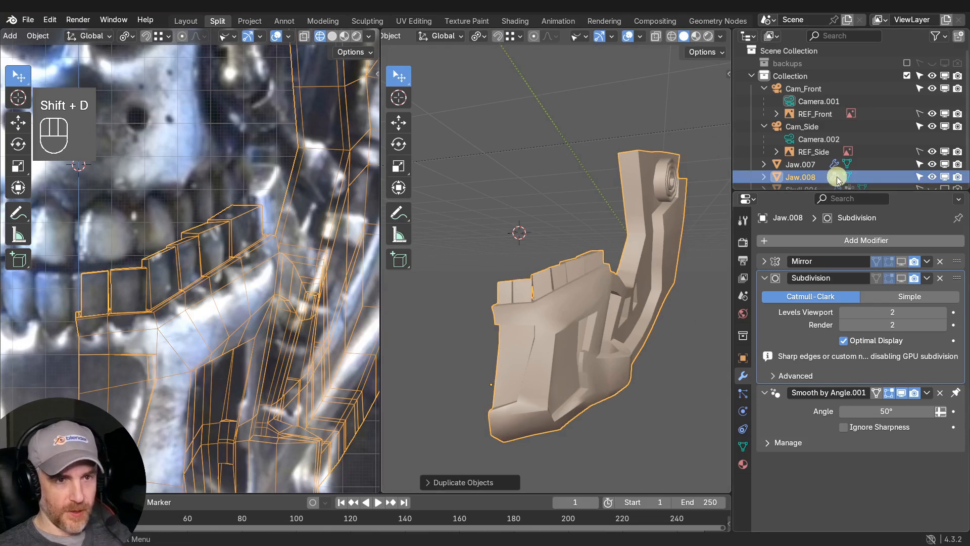
{"action": "left_click", "coordinate": [810, 165]}
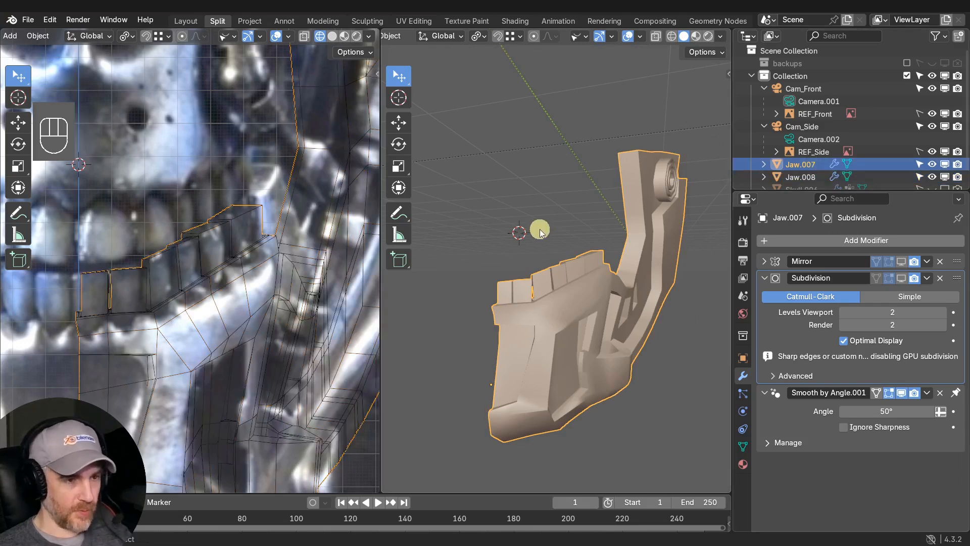
{"action": "key", "text": "m"}
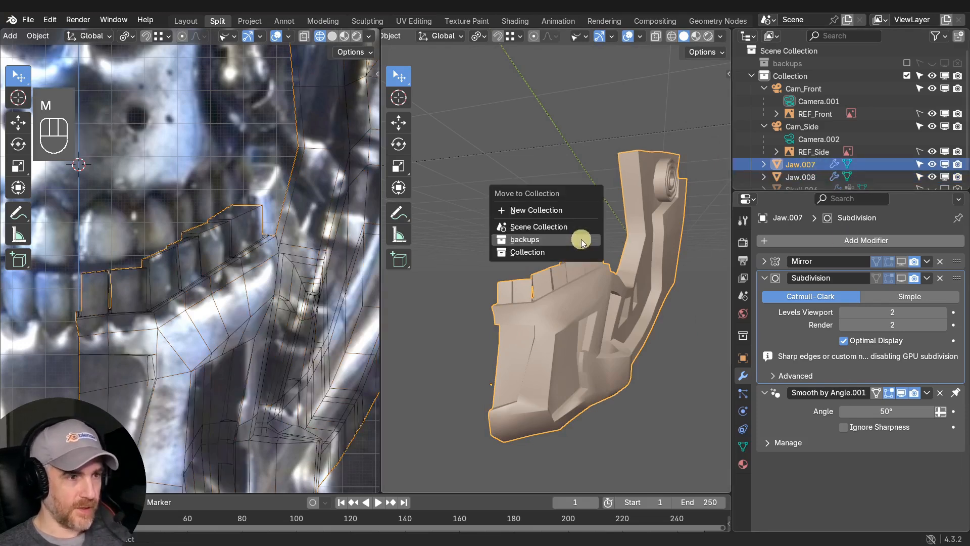
{"action": "left_click", "coordinate": [582, 239]}
{"action": "scroll", "coordinate": [571, 293], "scroll_direction": "up", "scroll_amount": 2}
{"action": "middle_click_drag", "start_coordinate": [594, 282], "coordinate": [589, 265], "text": "shift"}
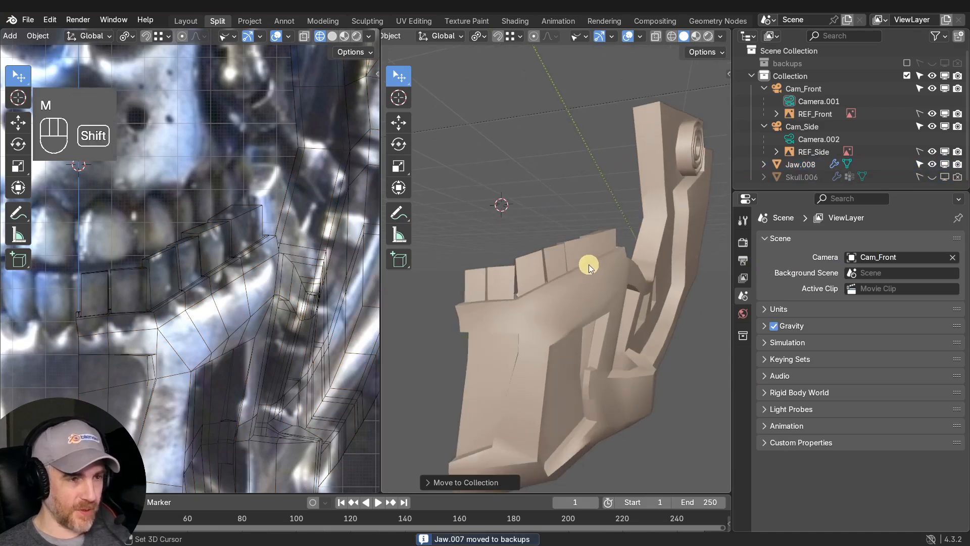
{"action": "scroll", "coordinate": [586, 281], "scroll_direction": "down", "scroll_amount": 2}
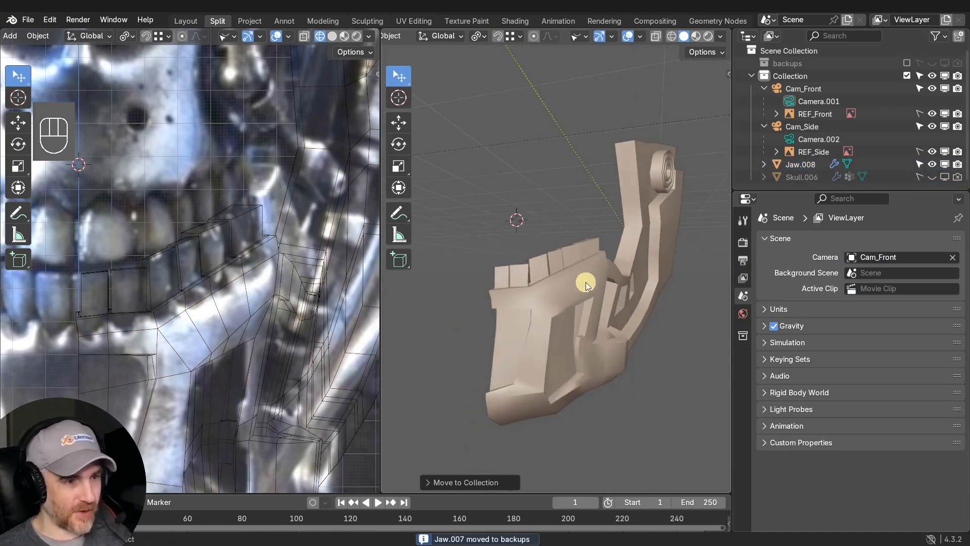
Open the duplicated jaw, Jaw.008, in Edit Mode with the outer gum strip beneath the teeth in close view.
{"action": "left_click", "coordinate": [575, 282]}
{"action": "scroll", "coordinate": [582, 284], "scroll_direction": "up", "scroll_amount": 2}
{"action": "scroll", "coordinate": [591, 288], "scroll_direction": "down", "scroll_amount": 1}
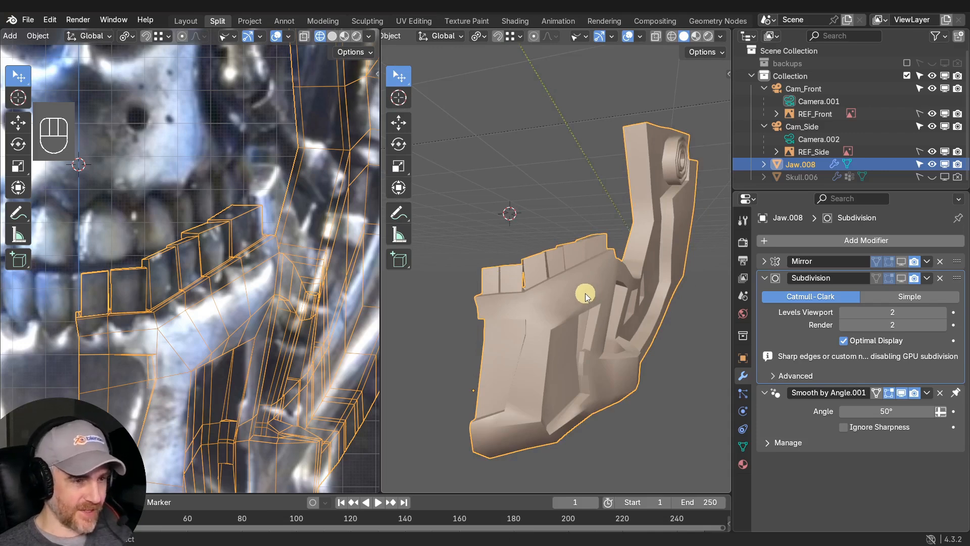
{"action": "key", "text": "Tab"}
{"action": "scroll", "coordinate": [584, 318], "scroll_direction": "up", "scroll_amount": 1}
{"action": "scroll", "coordinate": [592, 321], "scroll_direction": "up", "scroll_amount": 1}
{"action": "middle_click_drag", "start_coordinate": [603, 307], "coordinate": [642, 314], "text": "shift"}
{"action": "scroll", "coordinate": [605, 316], "scroll_direction": "up", "scroll_amount": 2}
{"action": "scroll", "coordinate": [607, 318], "scroll_direction": "down", "scroll_amount": 1}
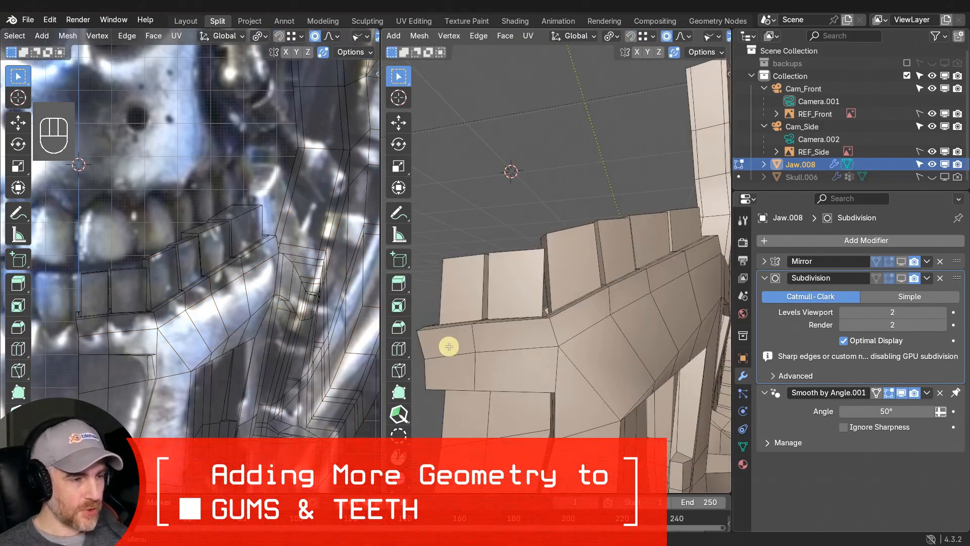
Select the strip of outer gum faces below the teeth and inset them individually by about 0.0485 m.
{"action": "left_click", "coordinate": [450, 343]}
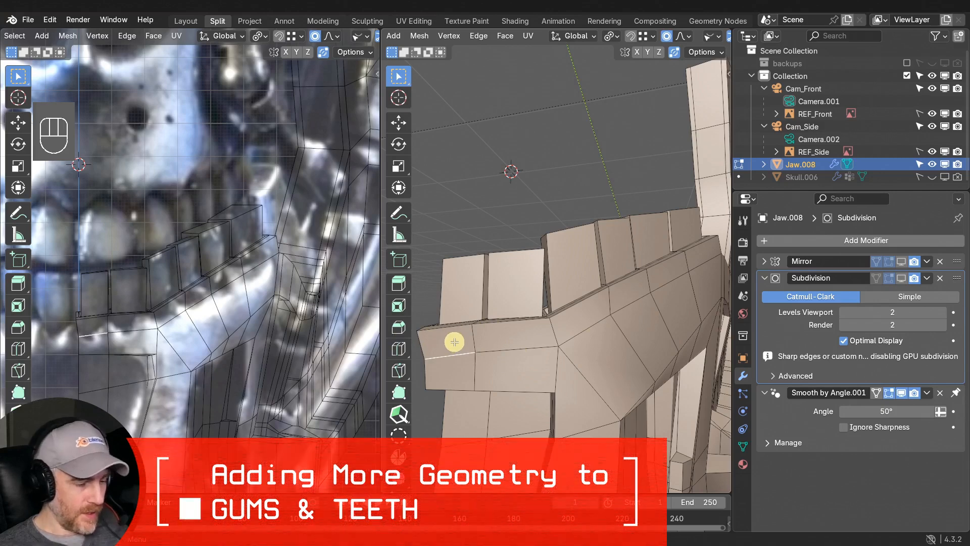
{"action": "key", "text": "3"}
{"action": "left_click", "coordinate": [454, 343]}
{"action": "middle_click_drag", "start_coordinate": [455, 340], "coordinate": [596, 298]}
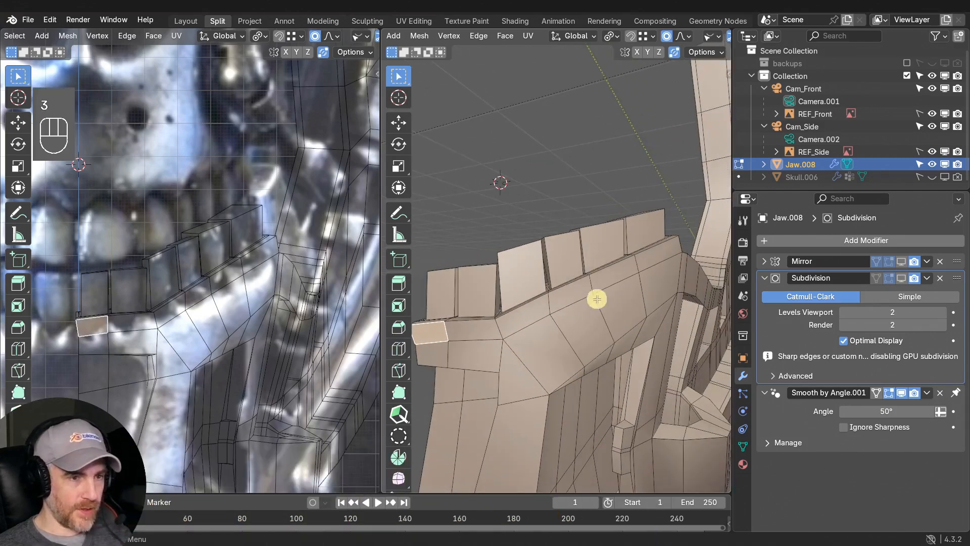
{"action": "left_click", "coordinate": [649, 263], "text": "ctrl"}
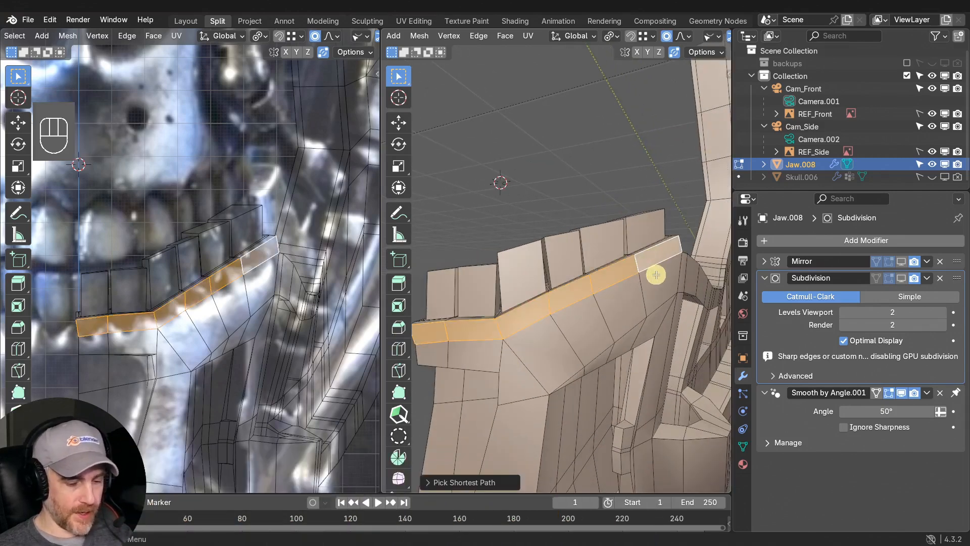
{"action": "key", "text": "i"}
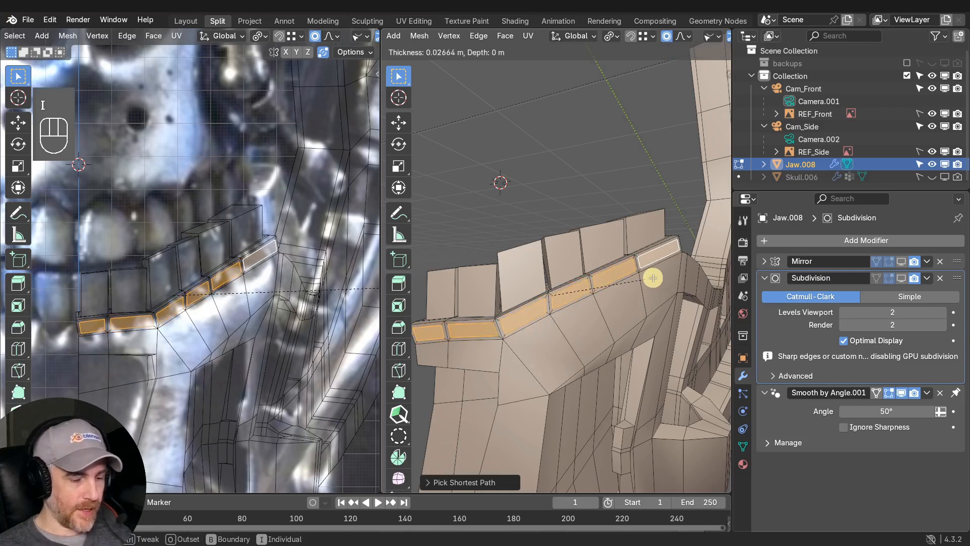
{"action": "key", "text": "i"}
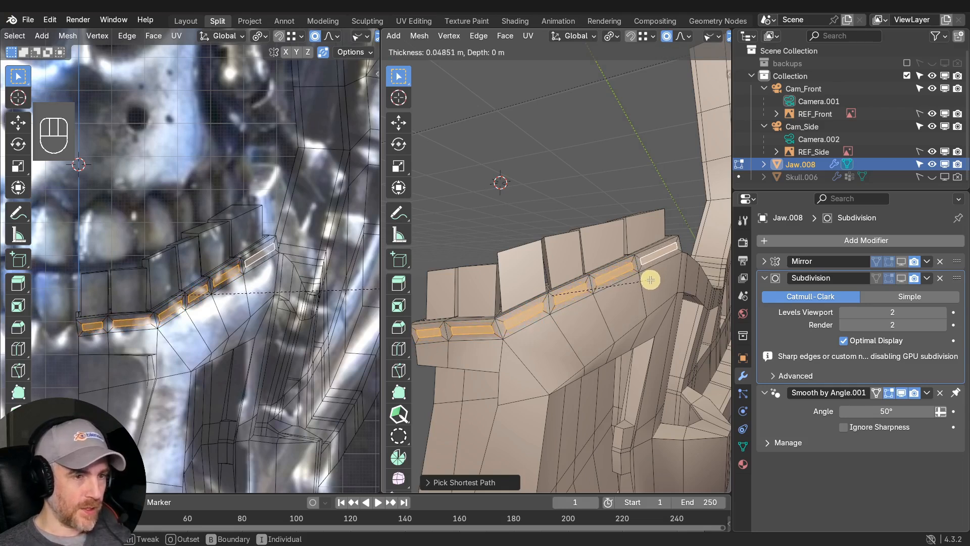
{"action": "left_click", "coordinate": [650, 280]}
Select the front-side edge of each inset outer gum face and edge-slide them toward the face centres by about 0.42.
{"action": "middle_click_drag", "start_coordinate": [580, 318], "coordinate": [549, 279]}
{"action": "scroll", "coordinate": [528, 308], "scroll_direction": "up", "scroll_amount": 3}
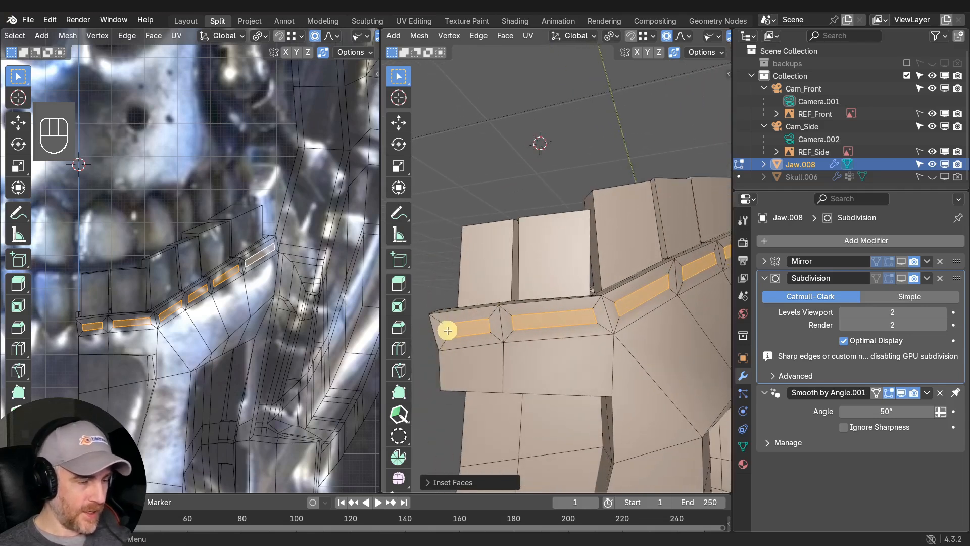
{"action": "key", "text": "alt+a"}
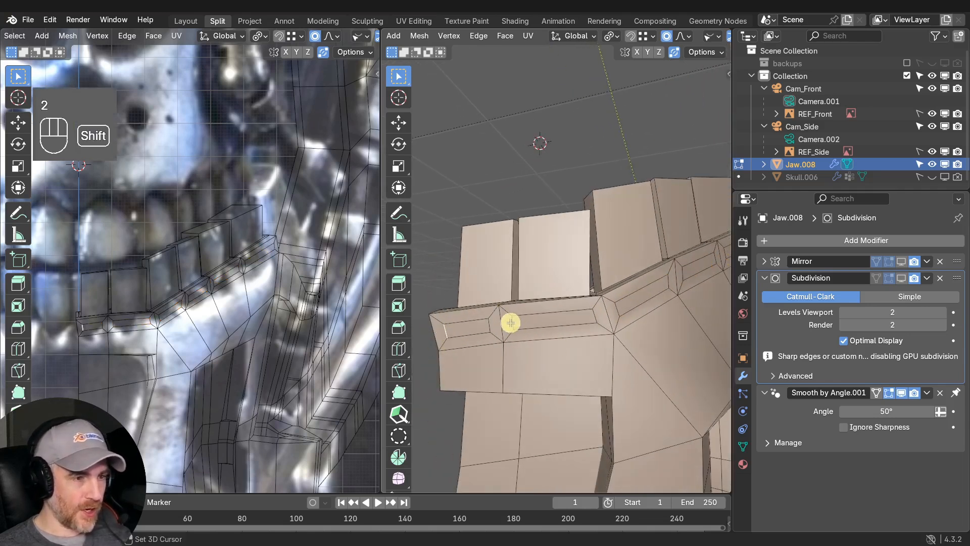
{"action": "middle_click_drag", "start_coordinate": [652, 311], "coordinate": [578, 347]}
{"action": "scroll", "coordinate": [632, 321], "scroll_direction": "down", "scroll_amount": 2}
{"action": "scroll", "coordinate": [561, 305], "scroll_direction": "up", "scroll_amount": 3}
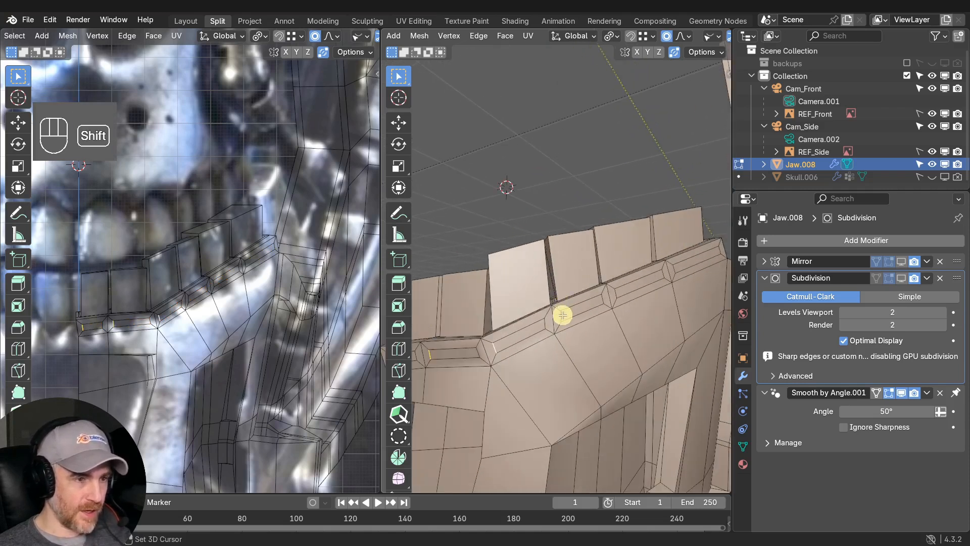
{"action": "left_click", "coordinate": [674, 270], "text": "shift"}
{"action": "scroll", "coordinate": [649, 291], "scroll_direction": "down", "scroll_amount": 2}
{"action": "mouse_move", "coordinate": [592, 322]}
{"action": "middle_mouse_down", "text": "shift"}
{"action": "mouse_move", "coordinate": [613, 310]}
{"action": "mouse_move", "coordinate": [579, 320]}
{"action": "middle_mouse_up", "text": "shift"}
{"action": "key", "text": "g"}
{"action": "key", "text": "g"}
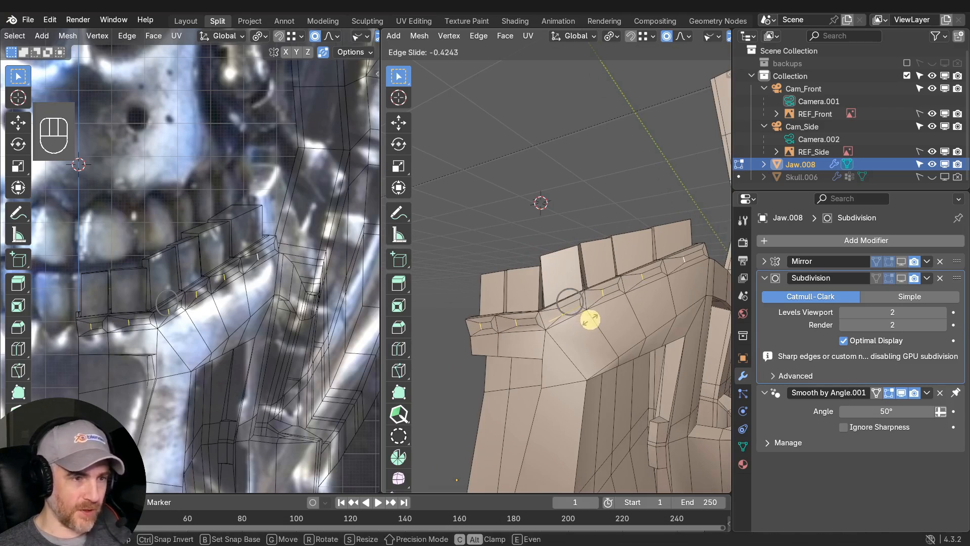
{"action": "left_click", "coordinate": [590, 320]}
{"action": "scroll", "coordinate": [497, 337], "scroll_direction": "up", "scroll_amount": 2}
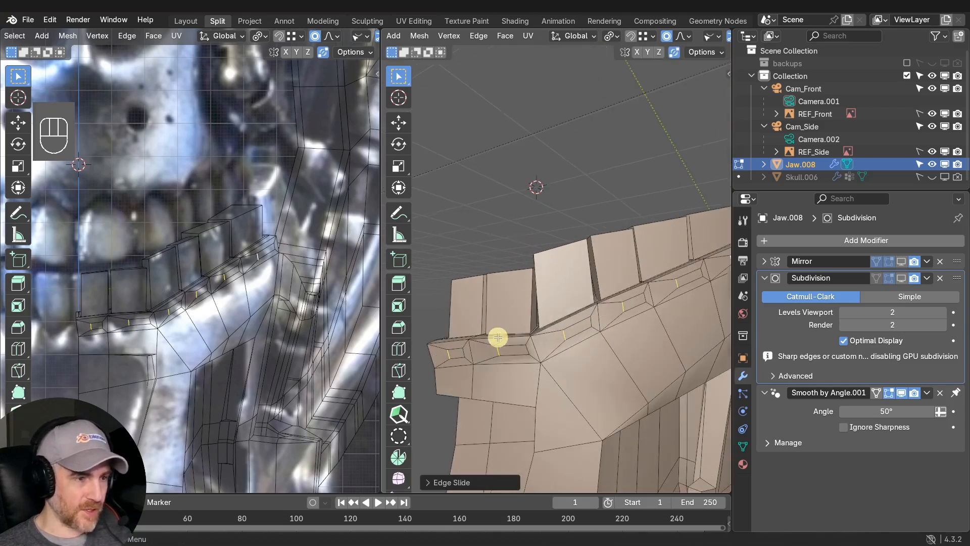
Select the opposite side edge of each inset outer gum face and edge-slide them inward by about 0.57.
{"action": "left_click", "coordinate": [464, 353]}
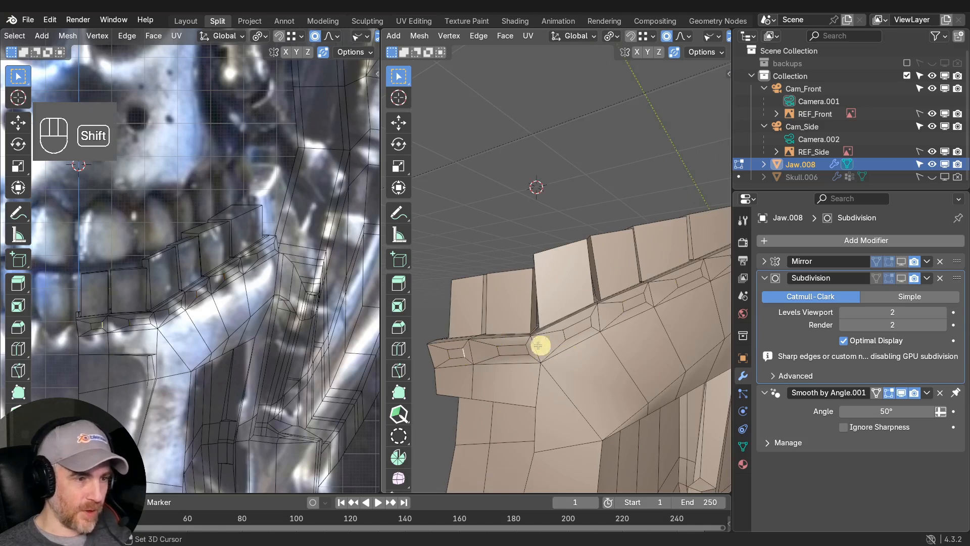
{"action": "left_click", "coordinate": [703, 272], "text": "shift"}
{"action": "scroll", "coordinate": [703, 272], "scroll_direction": "down", "scroll_amount": 1}
{"action": "middle_click_drag", "start_coordinate": [703, 272], "coordinate": [648, 284], "text": "shift"}
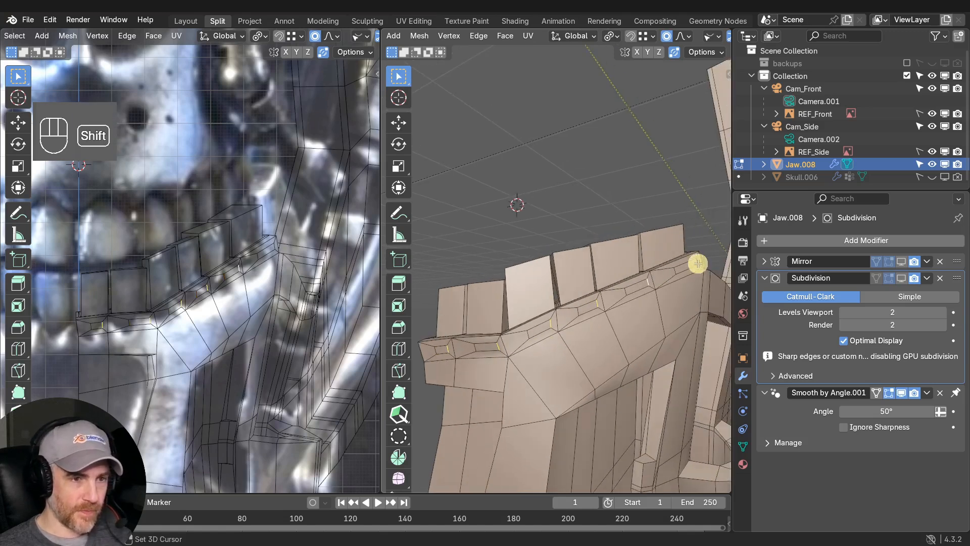
{"action": "left_click", "coordinate": [697, 263], "text": "shift"}
{"action": "key", "text": "g"}
{"action": "key", "text": "g"}
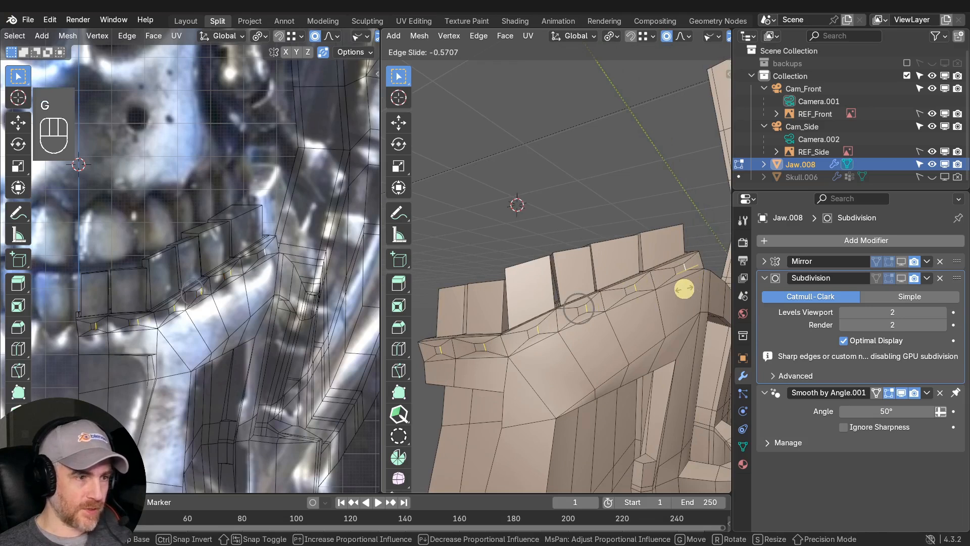
{"action": "left_click", "coordinate": [684, 289]}
Delete the upper inset faces along the outer gum directly beneath all six teeth.
{"action": "middle_click_drag", "start_coordinate": [662, 292], "coordinate": [537, 336]}
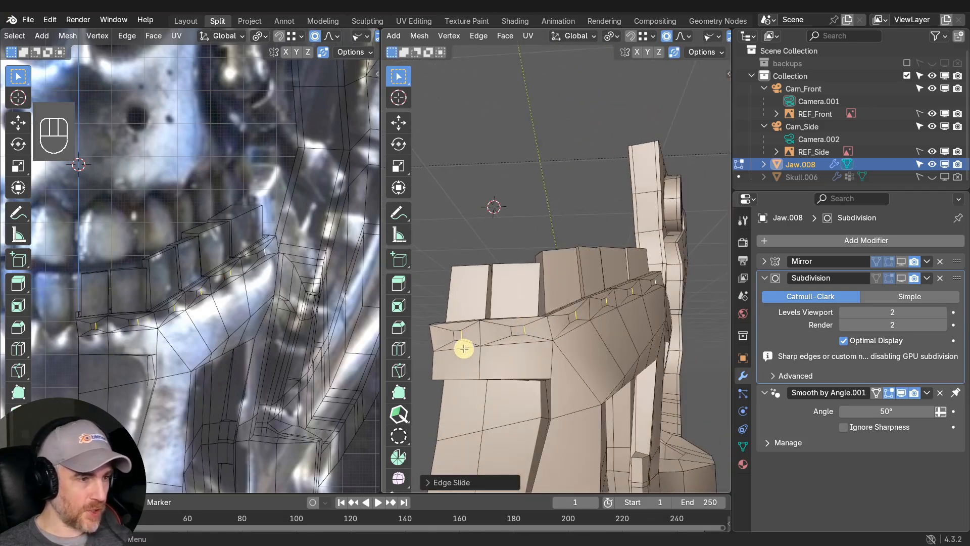
{"action": "middle_click_drag", "start_coordinate": [460, 346], "coordinate": [498, 313]}
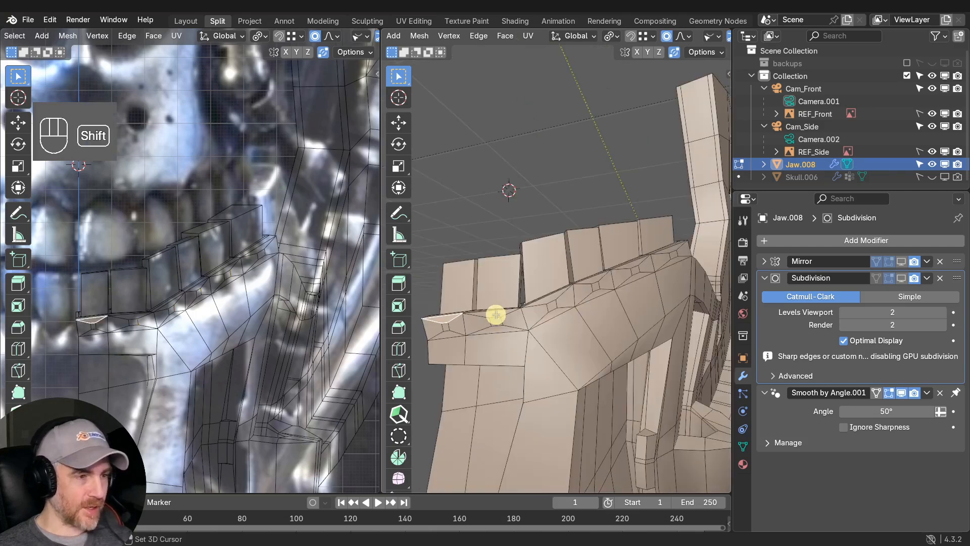
{"action": "left_click", "coordinate": [496, 312], "text": "shift"}
{"action": "left_click", "coordinate": [552, 297], "text": "shift"}
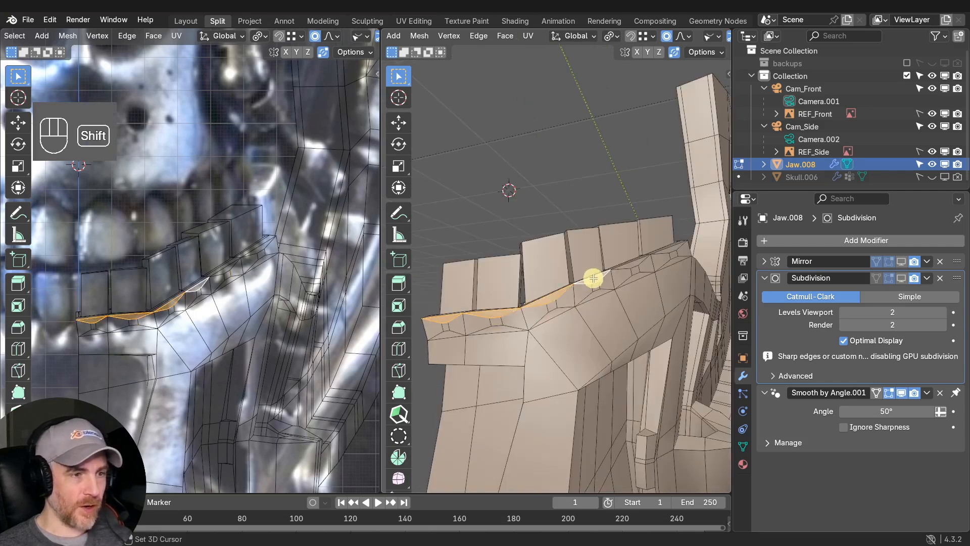
{"action": "left_click", "coordinate": [631, 265], "text": "shift"}
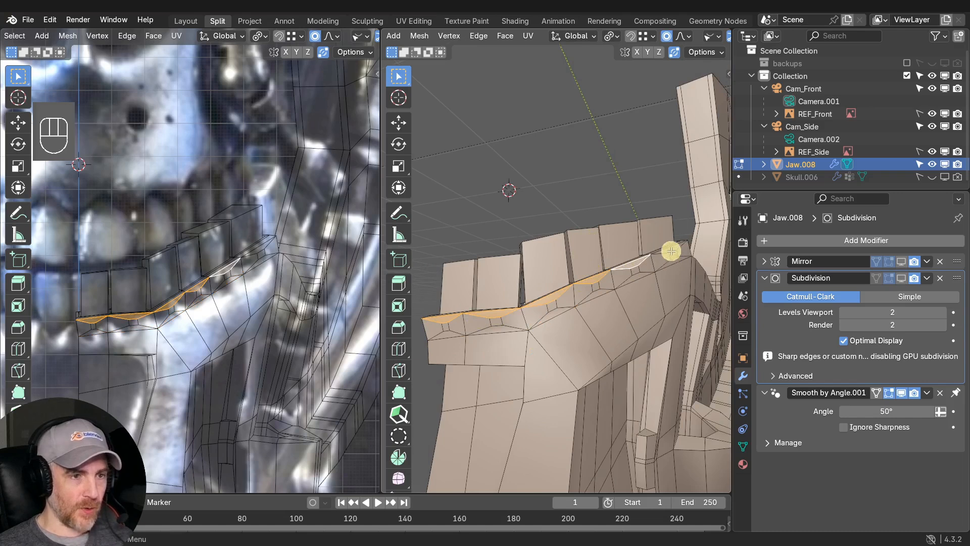
{"action": "key", "text": "ctrl+z"}
{"action": "left_click", "coordinate": [674, 249], "text": "shift"}
{"action": "middle_click_drag", "start_coordinate": [675, 249], "coordinate": [620, 320], "text": "shift"}
{"action": "key", "text": "x"}
{"action": "left_click", "coordinate": [656, 272]}
Select the strip of inner gum faces behind the teeth and inset them individually.
{"action": "middle_click_drag", "start_coordinate": [521, 319], "coordinate": [630, 322], "text": "shift"}
{"action": "left_click", "coordinate": [509, 272], "text": "ctrl"}
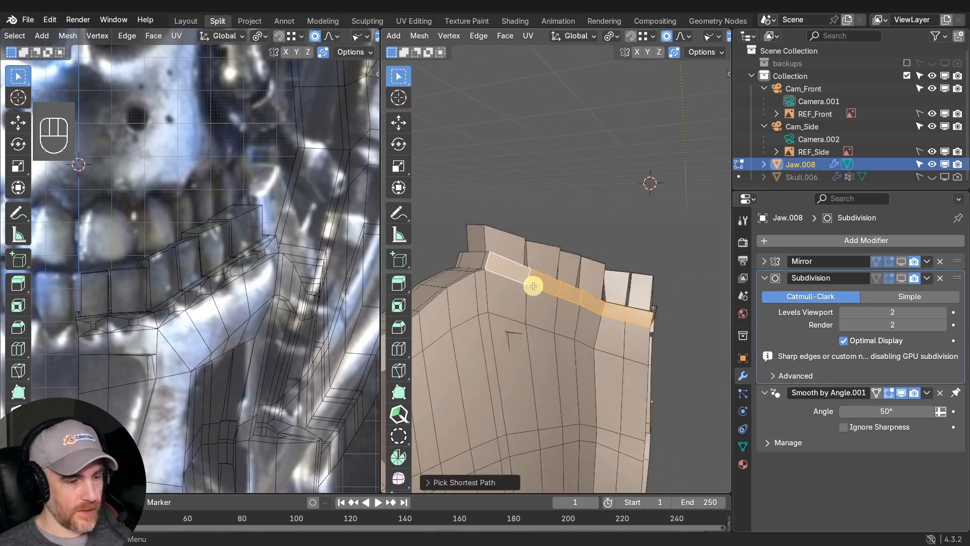
{"action": "key", "text": "i"}
{"action": "left_click", "coordinate": [530, 288]}
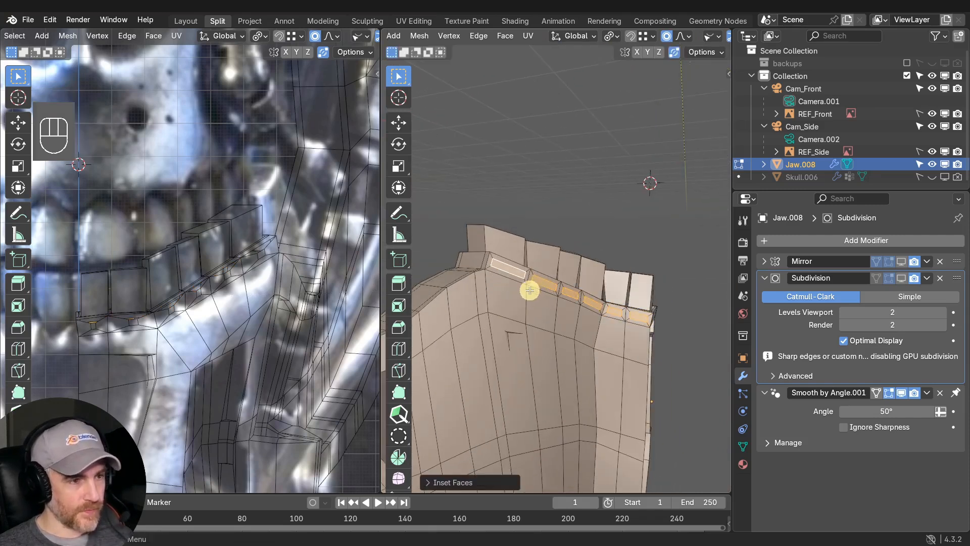
Select the rear-side edge of each inset inner gum face and edge-slide them toward the face centres.
{"action": "scroll", "coordinate": [505, 290], "scroll_direction": "up", "scroll_amount": 2}
{"action": "middle_click_drag", "start_coordinate": [489, 289], "coordinate": [479, 288]}
{"action": "key", "text": "2"}
{"action": "left_click", "coordinate": [457, 263]}
{"action": "left_click", "coordinate": [521, 286], "text": "shift"}
{"action": "left_click", "coordinate": [563, 301], "text": "shift"}
{"action": "left_click", "coordinate": [595, 313], "text": "shift"}
{"action": "left_click", "coordinate": [628, 327], "text": "shift"}
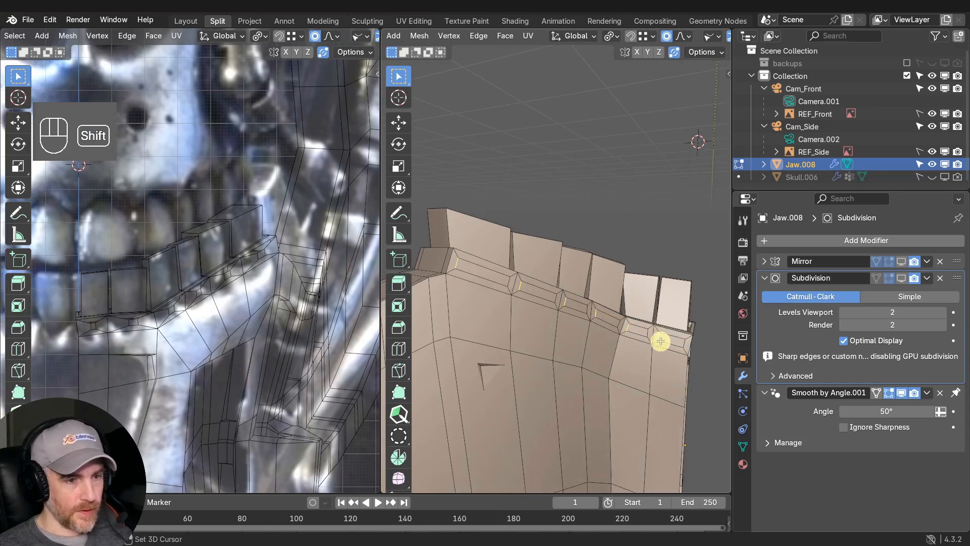
{"action": "key", "text": "g"}
{"action": "key", "text": "g"}
{"action": "left_click", "coordinate": [646, 341]}
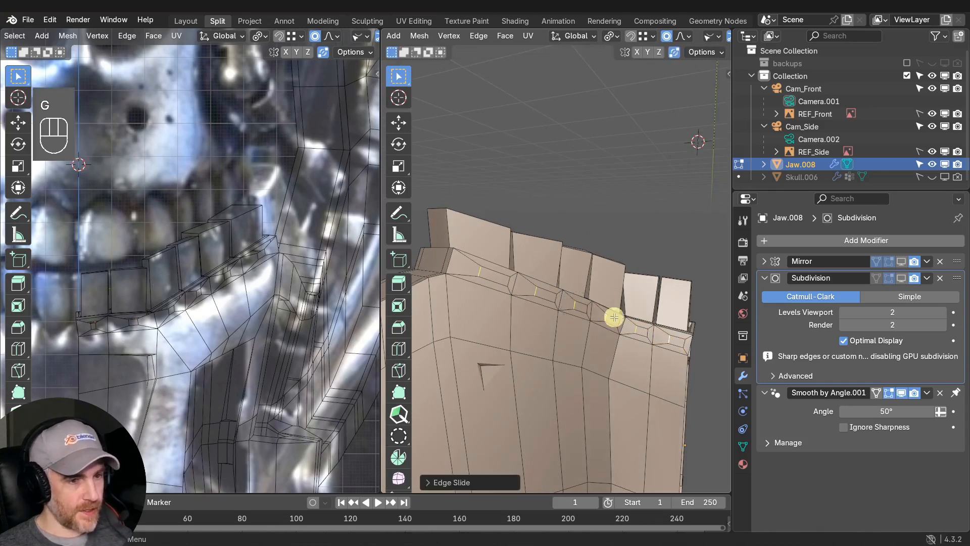
Edge-slide the remaining side edges of the inset inner gum faces inward by about 0.73.
{"action": "left_click", "coordinate": [684, 343]}
{"action": "left_click", "coordinate": [648, 333], "text": "shift"}
{"action": "key", "text": "g"}
{"action": "key", "text": "g"}
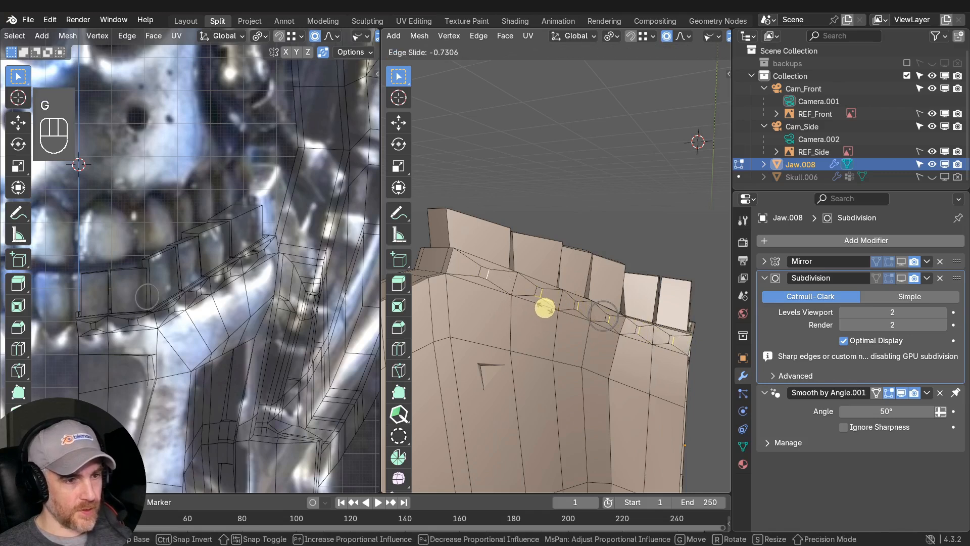
{"action": "left_click", "coordinate": [547, 309]}
Delete the upper inset faces along the inner gum directly beneath the teeth.
{"action": "left_click", "coordinate": [541, 287], "text": "shift"}
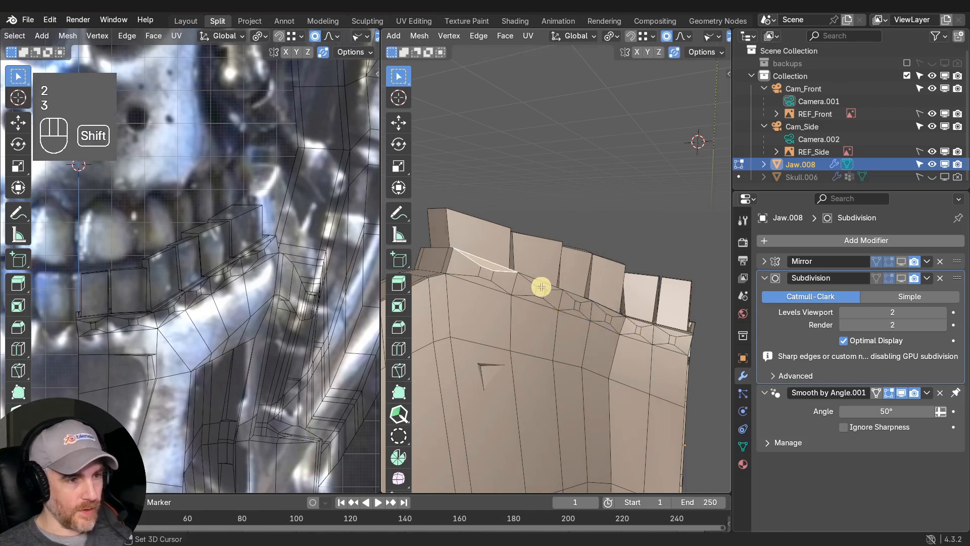
{"action": "left_click", "coordinate": [581, 298], "text": "shift"}
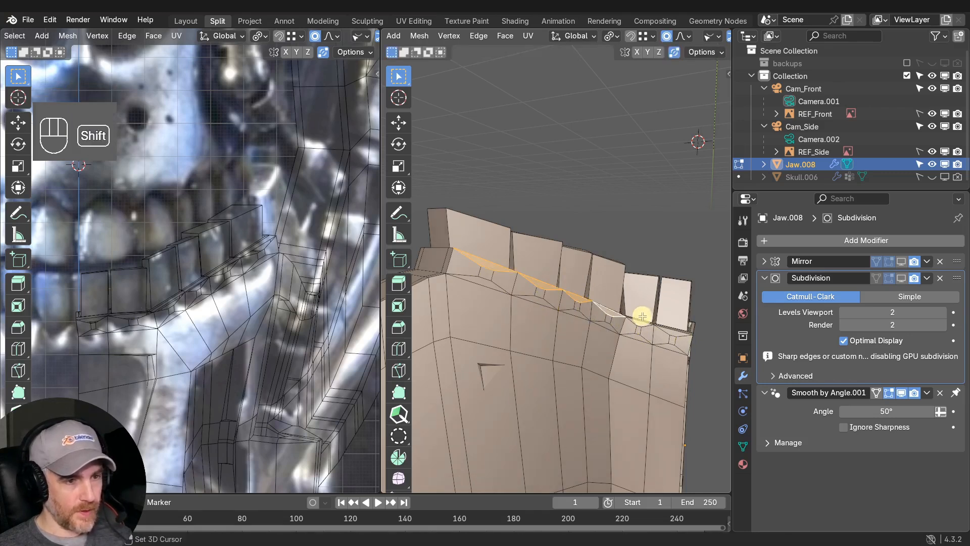
{"action": "key", "text": "x"}
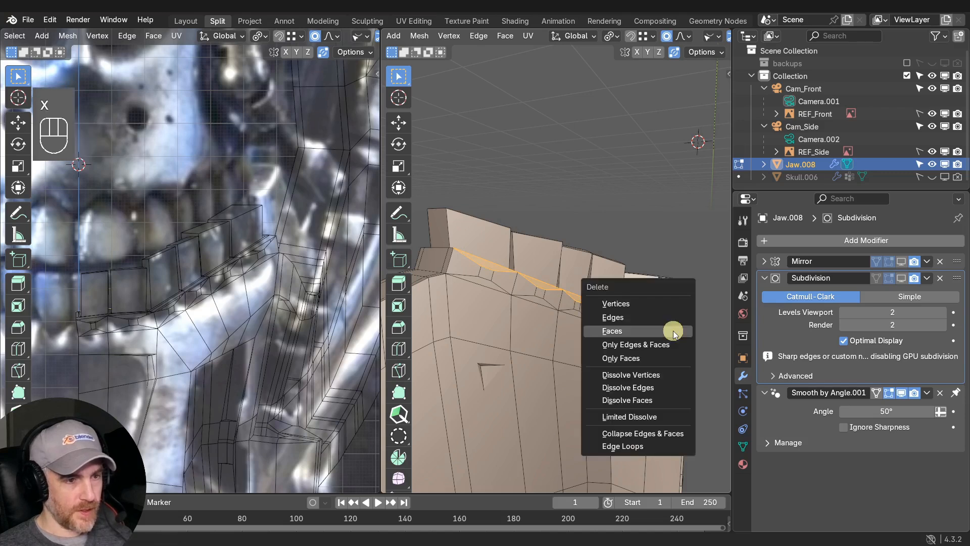
{"action": "left_click", "coordinate": [675, 329]}
Move the narrow face below the gum on the jaw's inner side about 0.022 m with smooth proportional editing sized about 0.11 m.
{"action": "mouse_move", "coordinate": [617, 325]}
{"action": "middle_mouse_down"}
{"action": "mouse_move", "coordinate": [547, 336]}
{"action": "mouse_move", "coordinate": [649, 372]}
{"action": "mouse_move", "coordinate": [620, 322]}
{"action": "middle_mouse_up"}
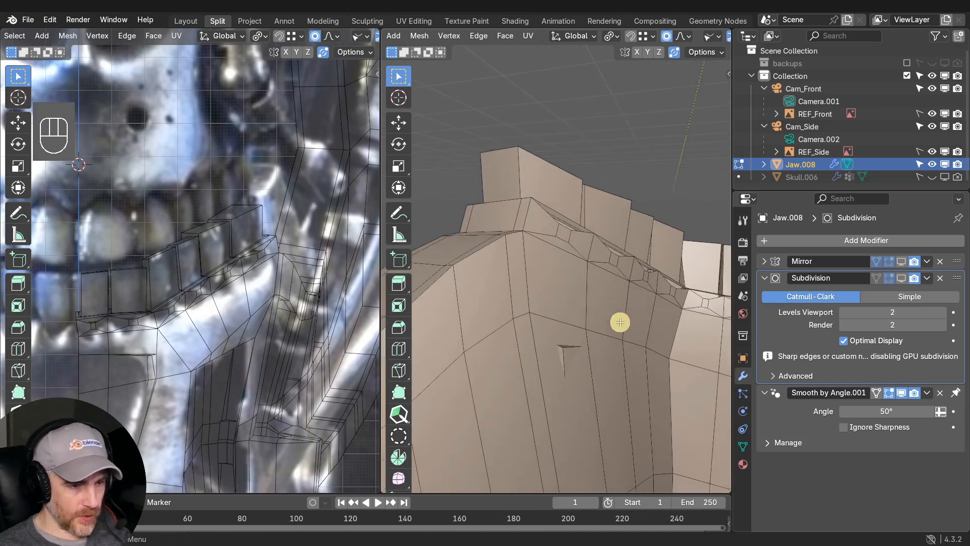
{"action": "middle_click_drag", "start_coordinate": [565, 357], "coordinate": [596, 390]}
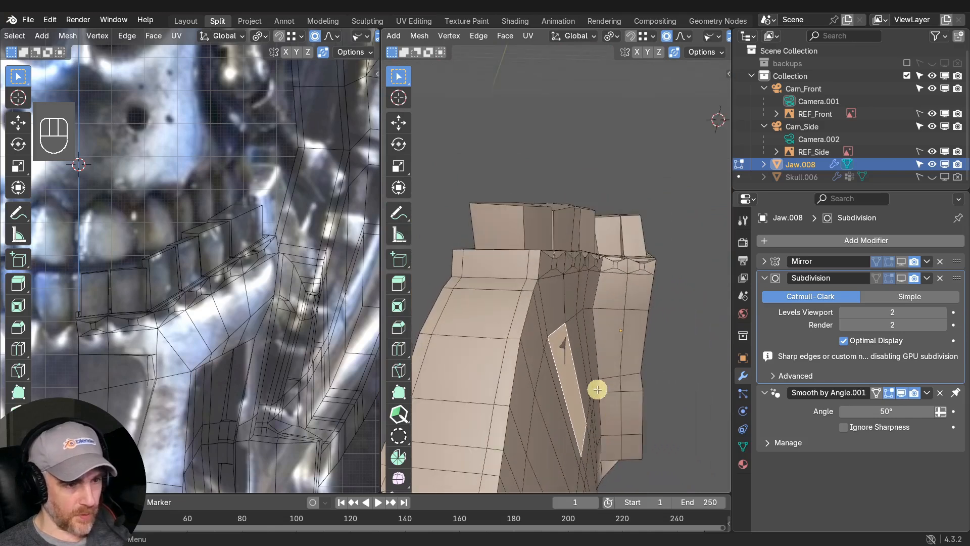
{"action": "key", "text": "g"}
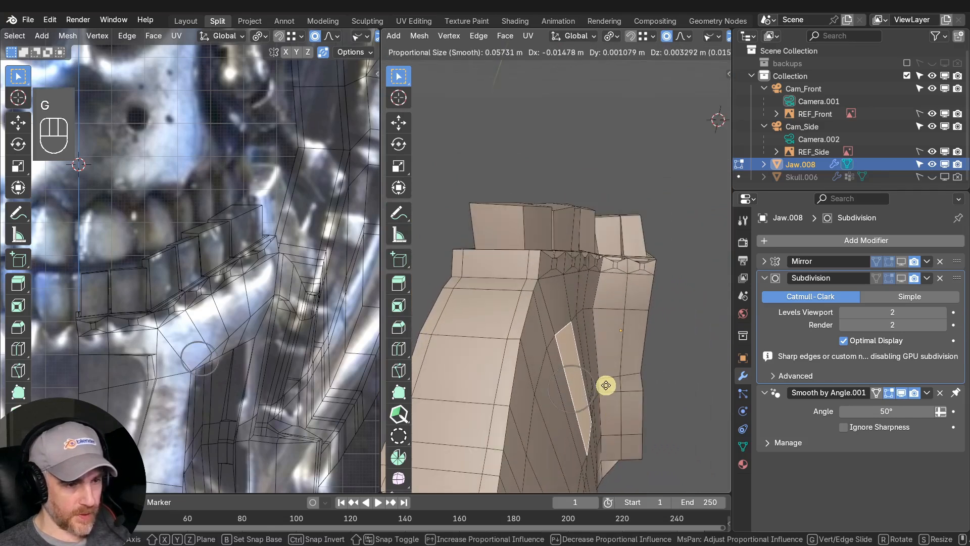
{"action": "scroll", "coordinate": [607, 384], "scroll_direction": "down", "scroll_amount": 6}
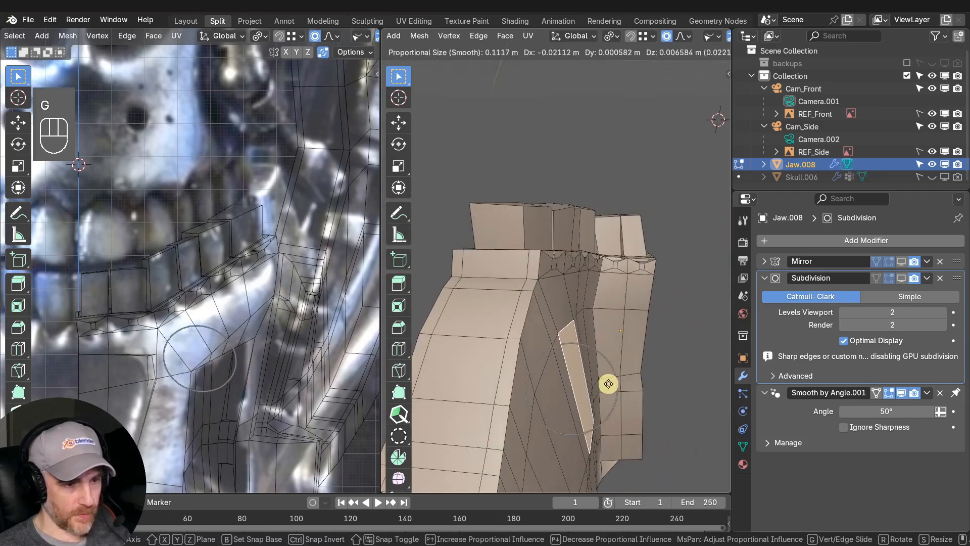
{"action": "left_click", "coordinate": [607, 384]}
Try two vertical loop cuts on the fifth lower tooth from the front, and undo them.
{"action": "middle_click_drag", "start_coordinate": [608, 384], "coordinate": [541, 358]}
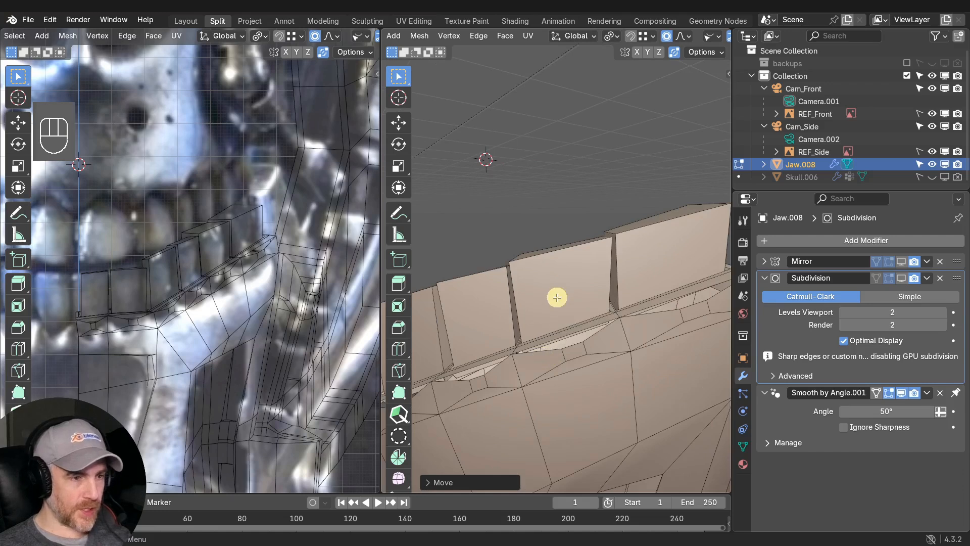
{"action": "key", "text": "ctrl+r"}
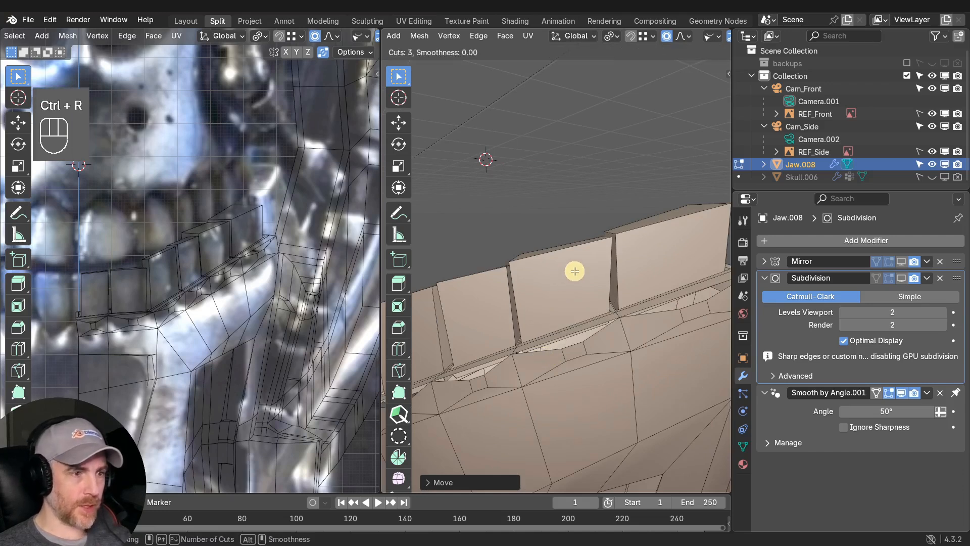
{"action": "left_click", "coordinate": [552, 262]}
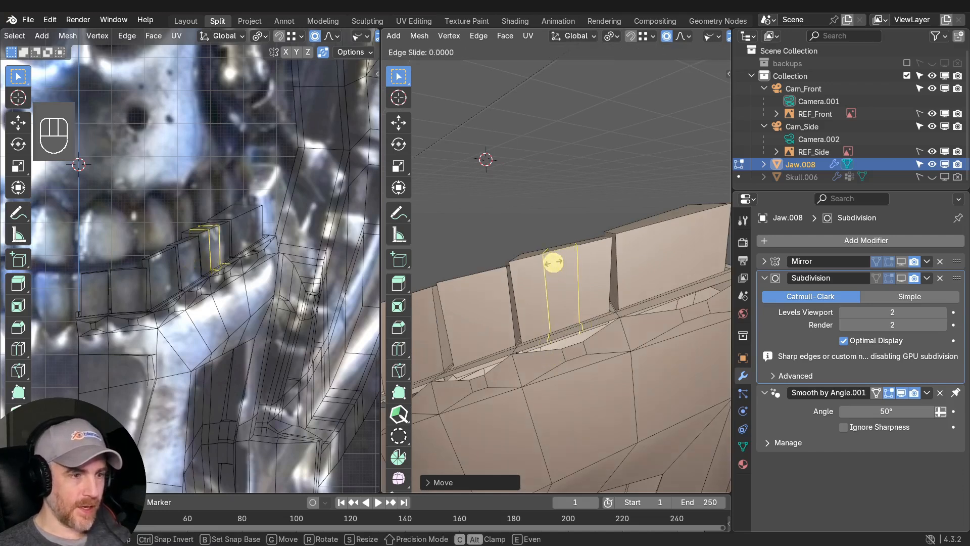
{"action": "left_click", "coordinate": [566, 308]}
{"action": "left_click_drag", "start_coordinate": [568, 325], "coordinate": [566, 329]}
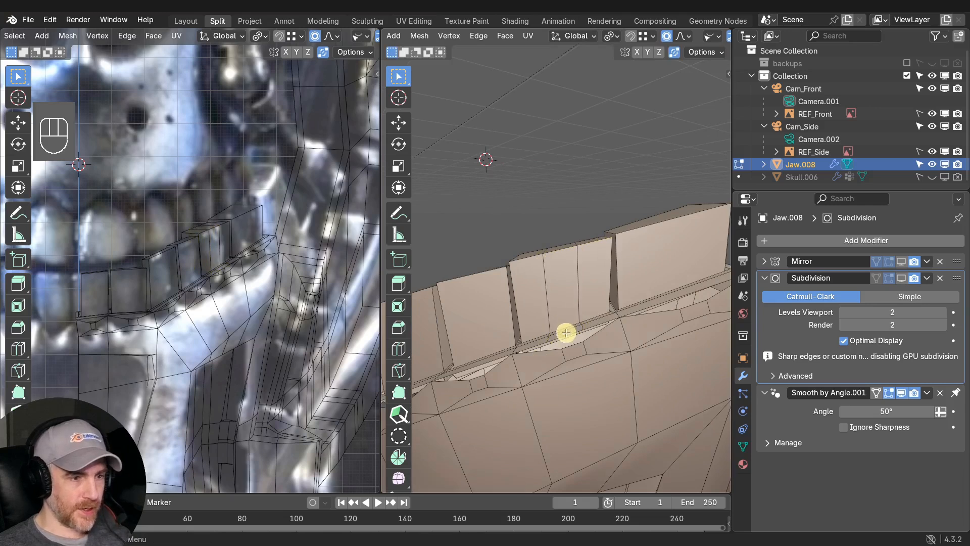
{"action": "middle_click_drag", "start_coordinate": [566, 333], "coordinate": [562, 349]}
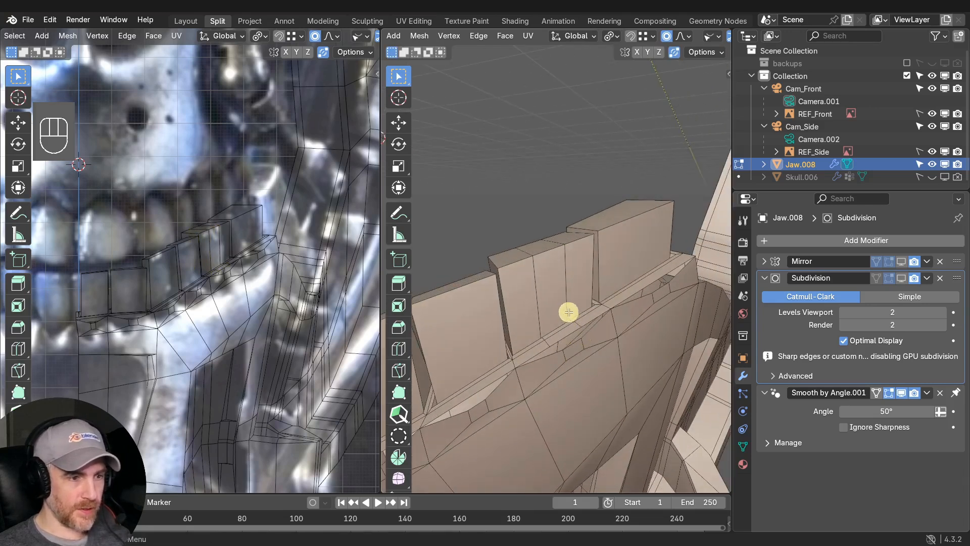
{"action": "middle_click_drag", "start_coordinate": [569, 312], "coordinate": [547, 321]}
{"action": "mouse_move", "coordinate": [487, 346]}
{"action": "middle_mouse_down"}
{"action": "mouse_move", "coordinate": [427, 336]}
{"action": "mouse_move", "coordinate": [585, 343]}
{"action": "mouse_move", "coordinate": [550, 358]}
{"action": "mouse_move", "coordinate": [615, 319]}
{"action": "mouse_move", "coordinate": [600, 346]}
{"action": "mouse_move", "coordinate": [613, 342]}
{"action": "mouse_move", "coordinate": [482, 347]}
{"action": "middle_mouse_up"}
{"action": "key", "text": "ctrl+z"}
Add three evenly spaced horizontal loop cuts around each of the two front lower teeth.
{"action": "scroll", "coordinate": [483, 348], "scroll_direction": "up", "scroll_amount": 2}
{"action": "key", "text": "ctrl+r"}
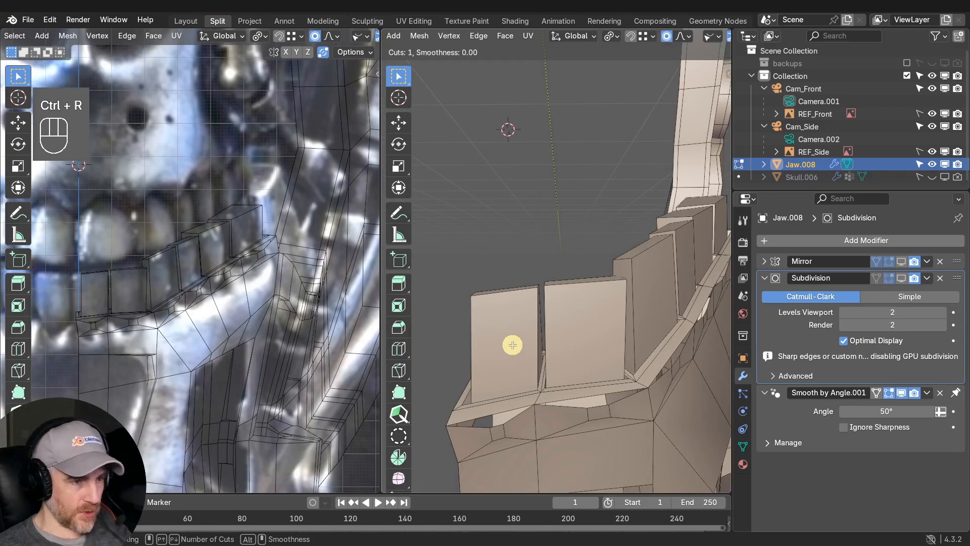
{"action": "scroll", "coordinate": [531, 325], "scroll_direction": "up", "scroll_amount": 1}
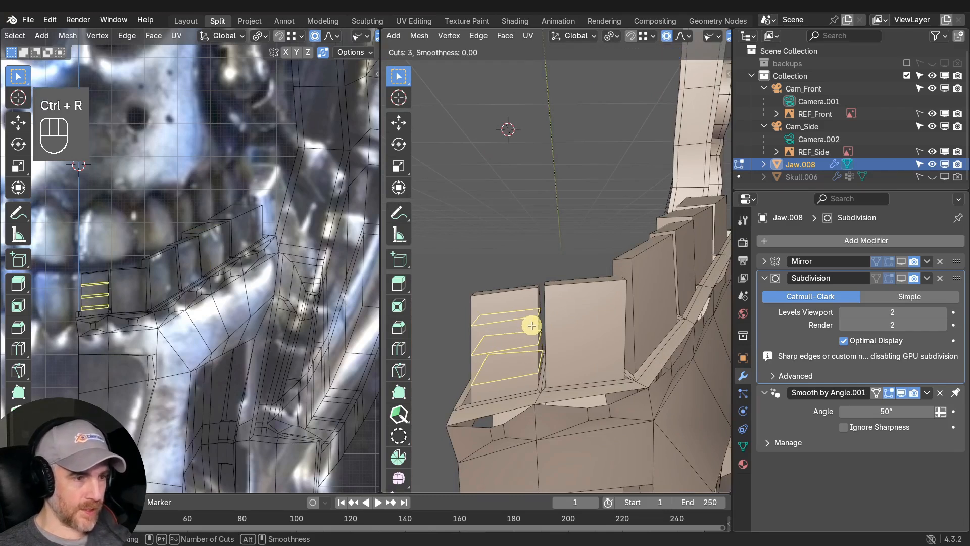
{"action": "left_click", "coordinate": [532, 325]}
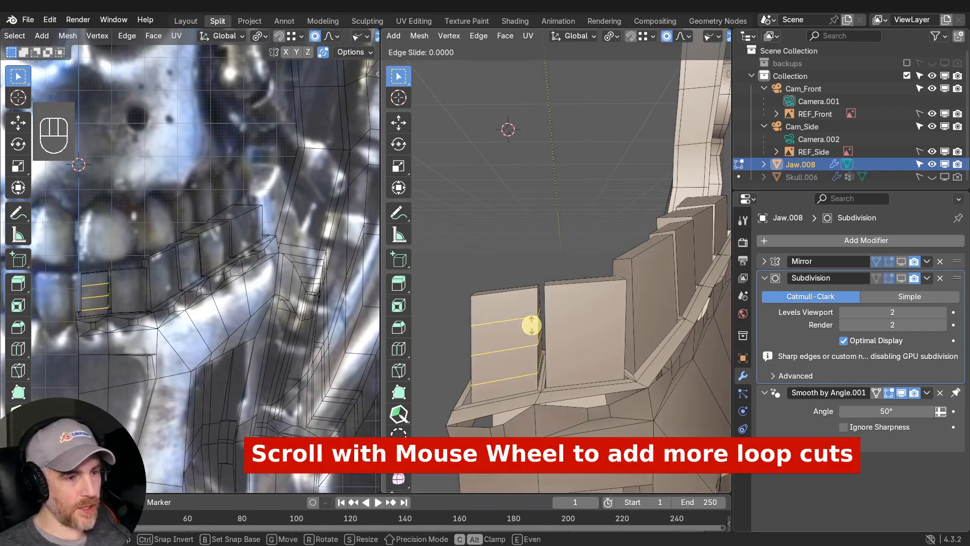
{"action": "right_click", "coordinate": [532, 325]}
{"action": "key", "text": "ctrl+r"}
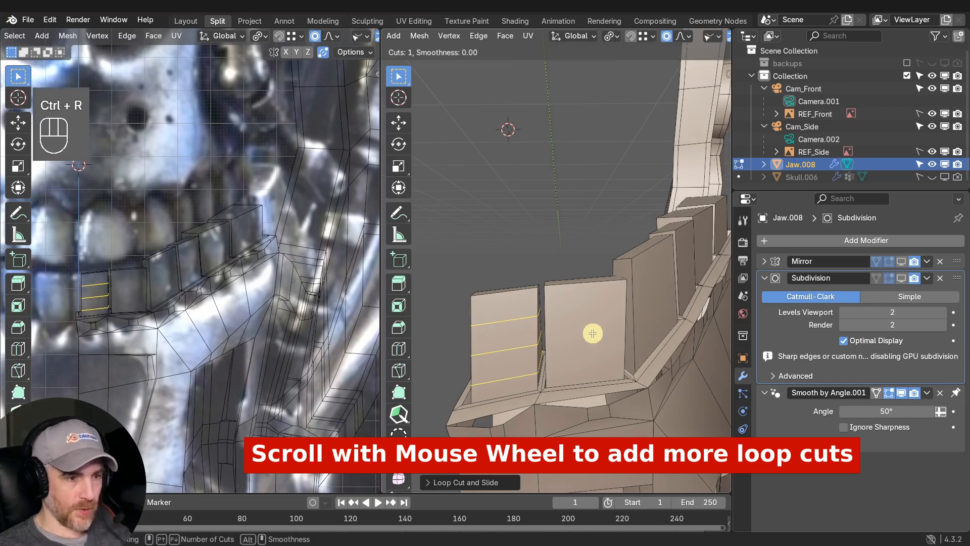
{"action": "left_click", "coordinate": [622, 327]}
{"action": "right_click", "coordinate": [623, 327]}
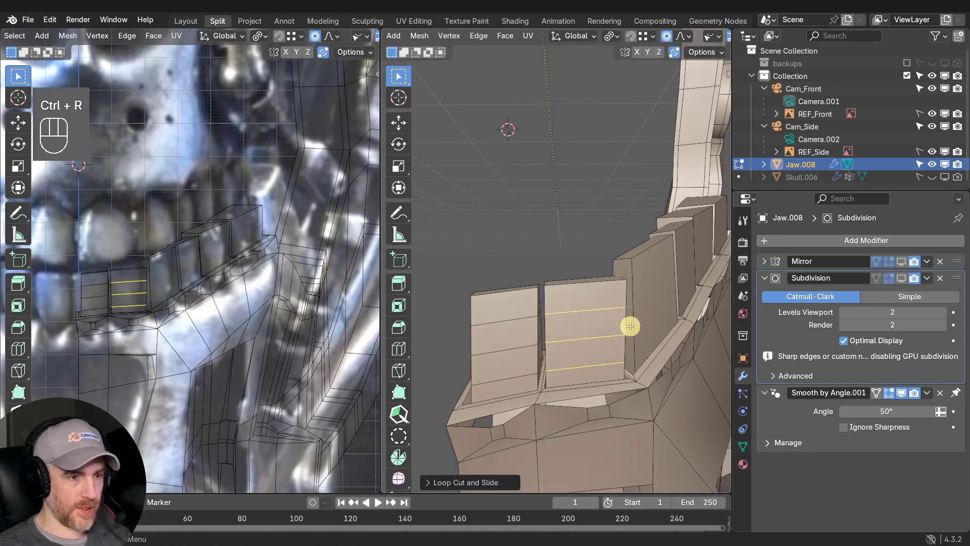
Add three evenly spaced horizontal loop cuts to each of the remaining four teeth toward the back of the jaw.
{"action": "key", "text": "ctrl+r"}
{"action": "middle_click_drag", "start_coordinate": [628, 325], "coordinate": [561, 325]}
{"action": "left_click", "coordinate": [617, 292]}
{"action": "right_click", "coordinate": [617, 292]}
{"action": "key", "text": "ctrl+r"}
{"action": "left_click", "coordinate": [652, 265]}
{"action": "right_click", "coordinate": [652, 266]}
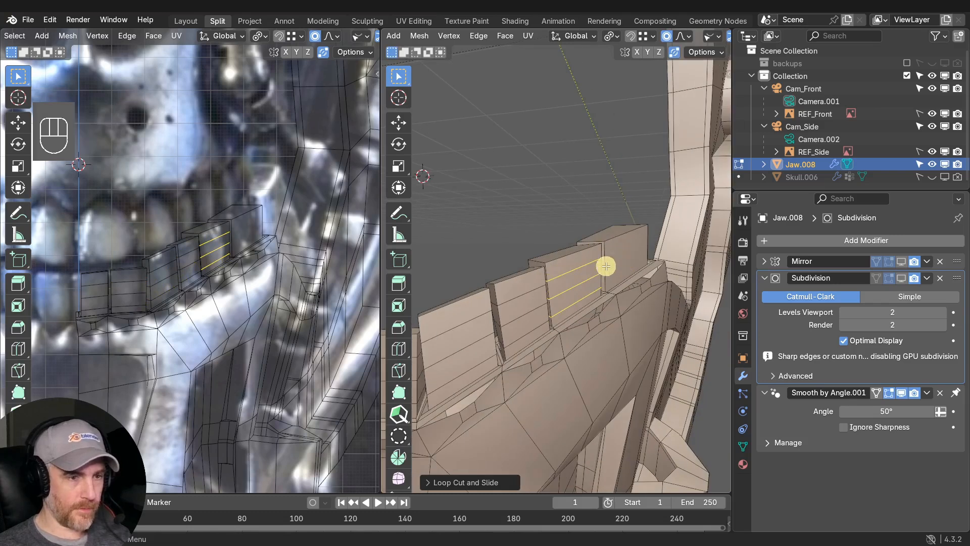
{"action": "key", "text": "ctrl+r"}
{"action": "left_click", "coordinate": [639, 247]}
{"action": "right_click", "coordinate": [639, 248]}
Turn off proportional editing and edge-slide the uppermost added loop of every tooth up toward its tip by about 0.82.
{"action": "mouse_move", "coordinate": [608, 283]}
{"action": "middle_mouse_down"}
{"action": "mouse_move", "coordinate": [545, 297]}
{"action": "mouse_move", "coordinate": [609, 290]}
{"action": "middle_mouse_up"}
{"action": "middle_click_drag", "start_coordinate": [529, 302], "coordinate": [516, 330]}
{"action": "left_click", "coordinate": [511, 299], "text": "alt"}
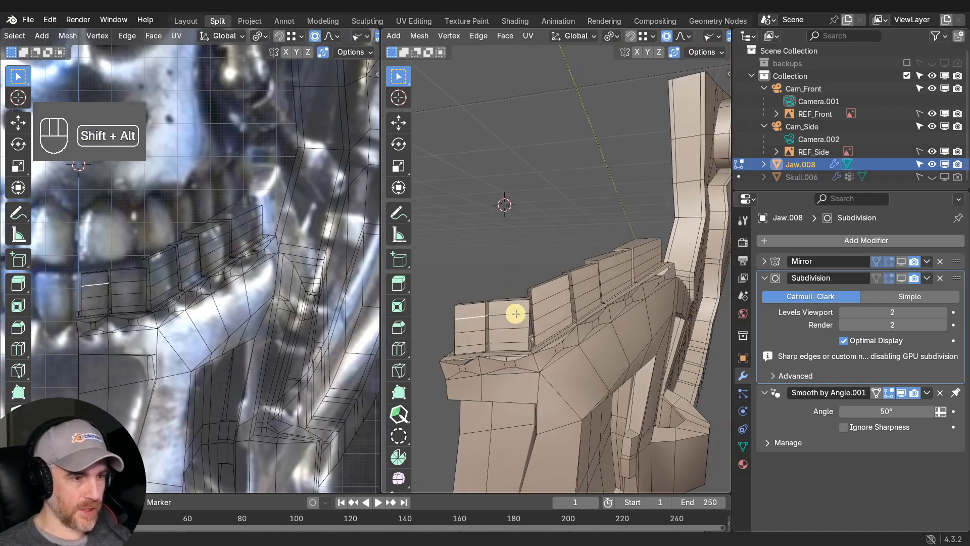
{"action": "left_click", "coordinate": [653, 249], "text": "alt+shift"}
{"action": "scroll", "coordinate": [642, 284], "scroll_direction": "up", "scroll_amount": 3}
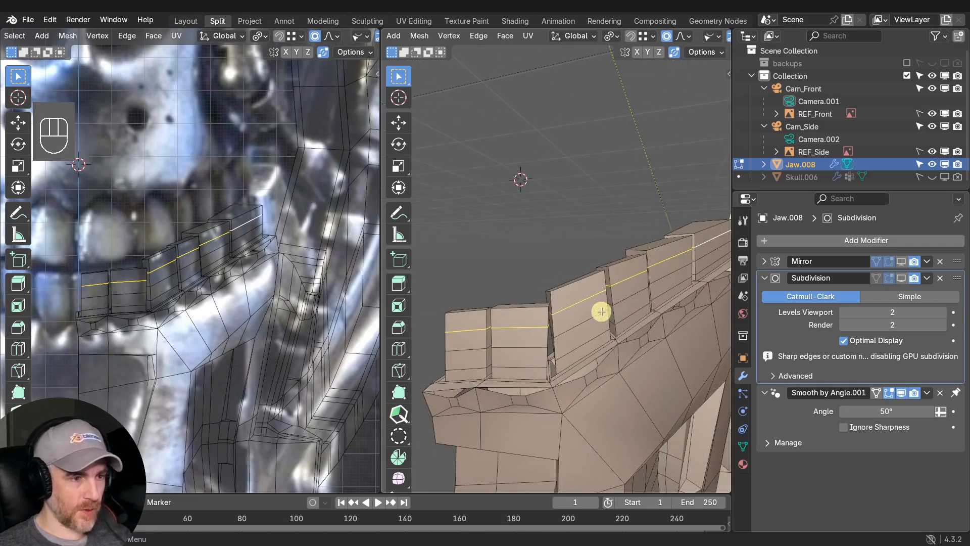
{"action": "key", "text": "g"}
{"action": "right_click", "coordinate": [601, 305]}
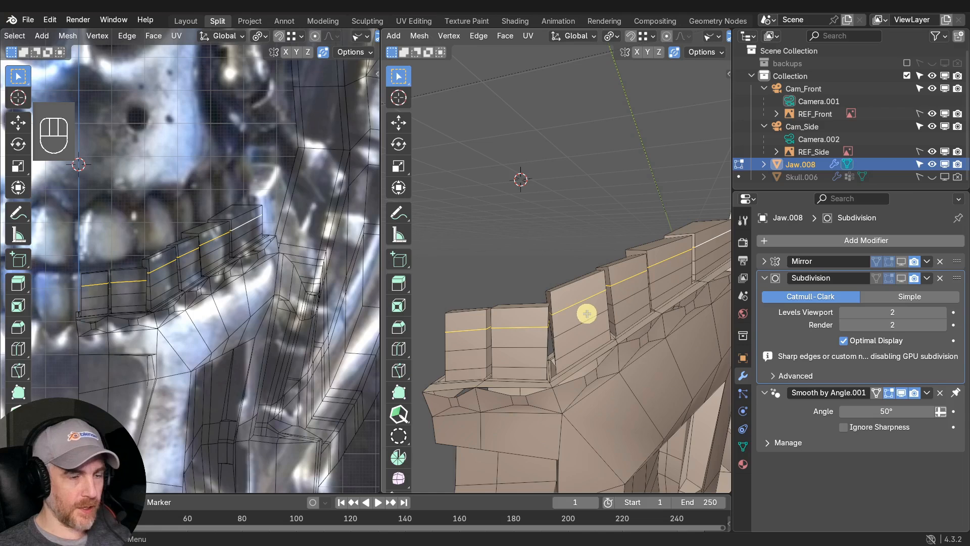
{"action": "key", "text": "g"}
{"action": "key", "text": "g"}
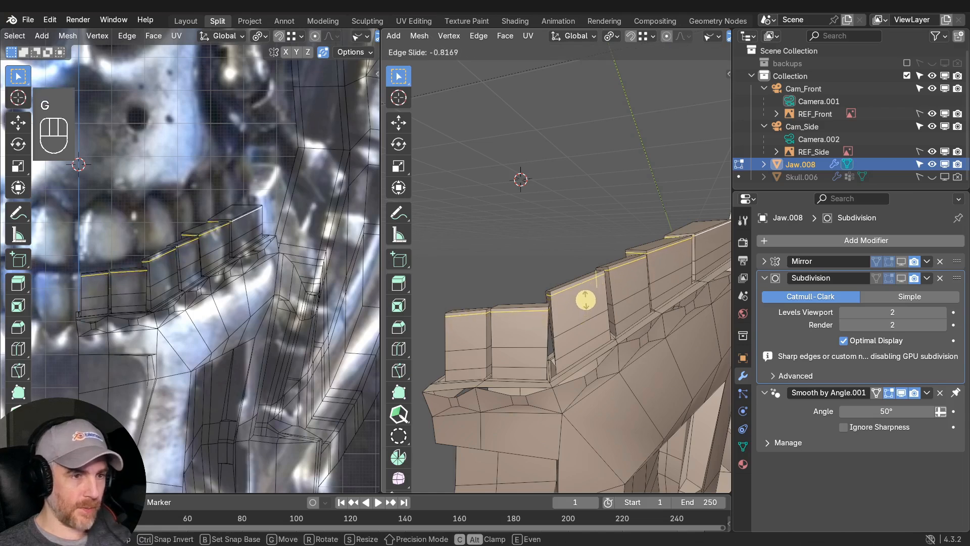
{"action": "left_click", "coordinate": [584, 311]}
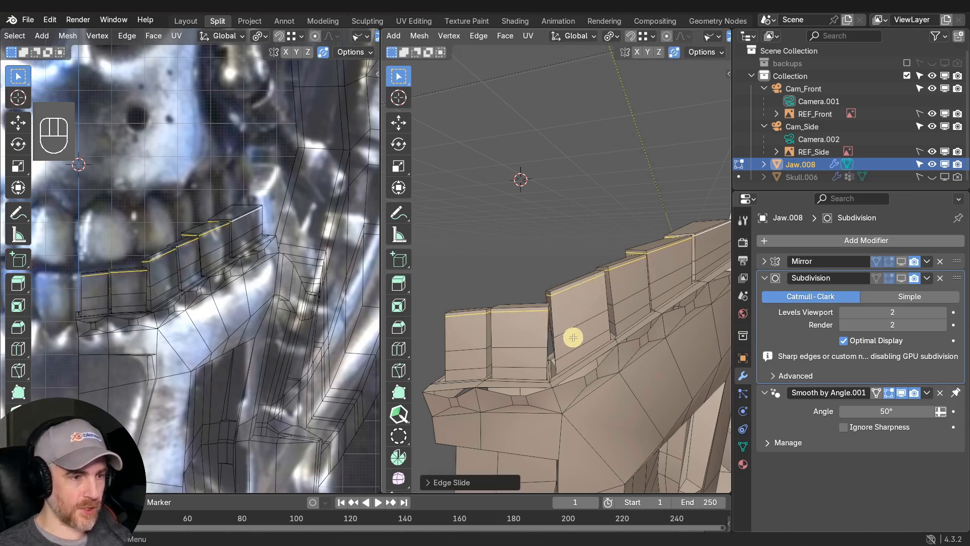
Edge-slide the lowest added loop of every tooth down toward the gum by about 0.58.
{"action": "left_click", "coordinate": [473, 369], "text": "alt"}
{"action": "left_click", "coordinate": [581, 343], "text": "alt+shift"}
{"action": "key", "text": "g"}
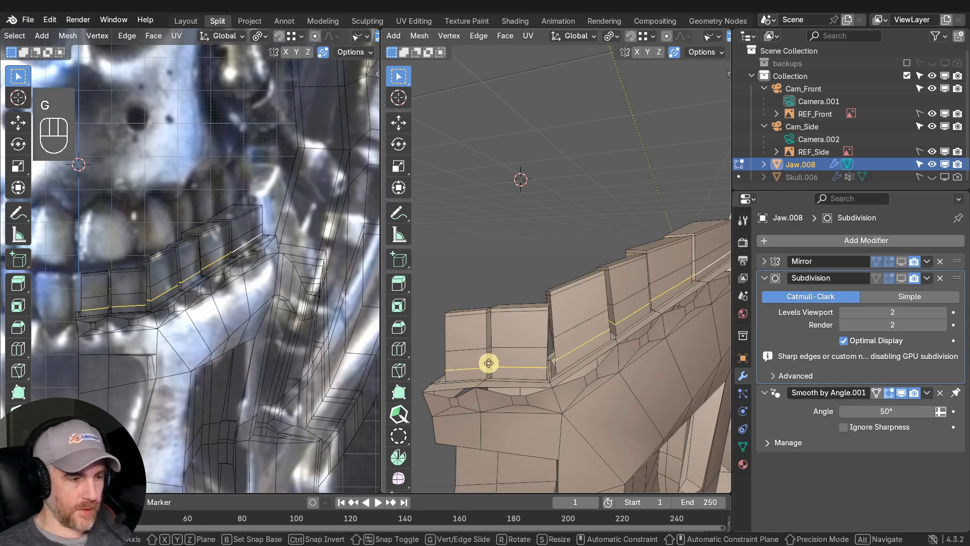
{"action": "key", "text": "g"}
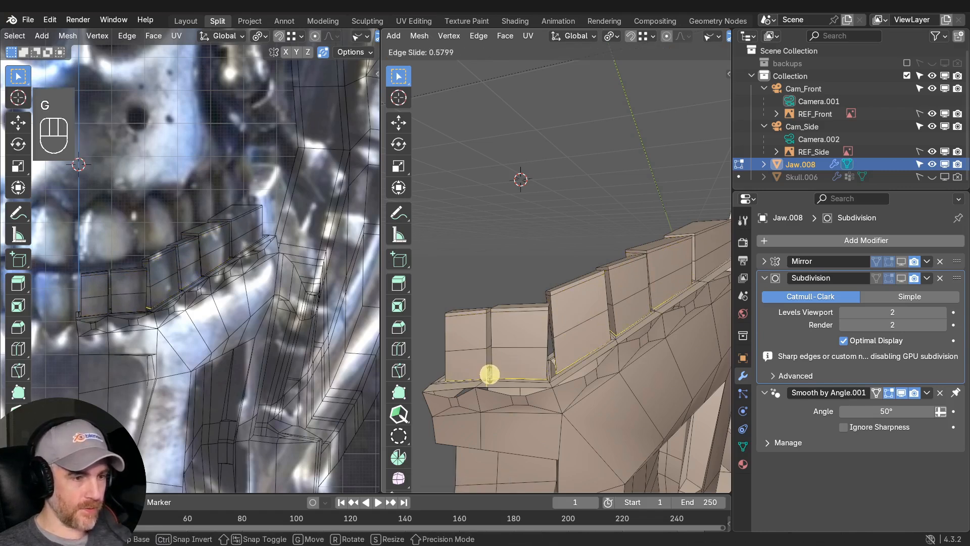
{"action": "left_click", "coordinate": [489, 374]}
Enable the Subdivision modifier's viewport display to preview the smoothed teeth.
{"action": "middle_click_drag", "start_coordinate": [530, 346], "coordinate": [617, 341]}
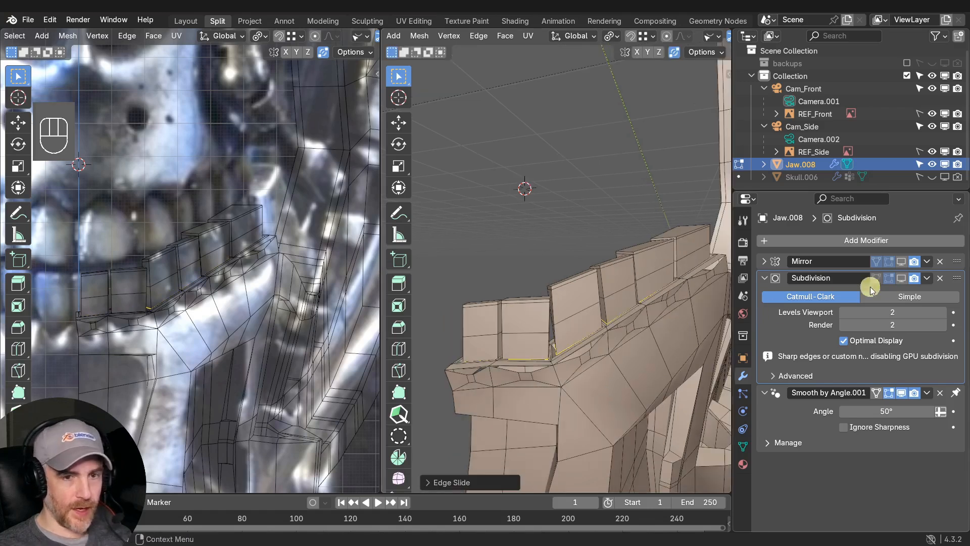
{"action": "left_click", "coordinate": [903, 279]}
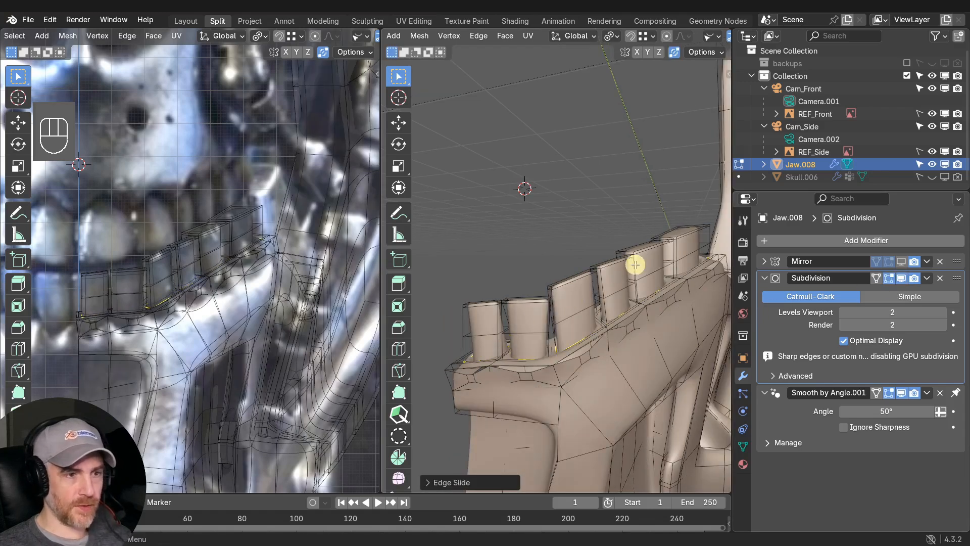
{"action": "middle_click_drag", "start_coordinate": [647, 265], "coordinate": [528, 347]}
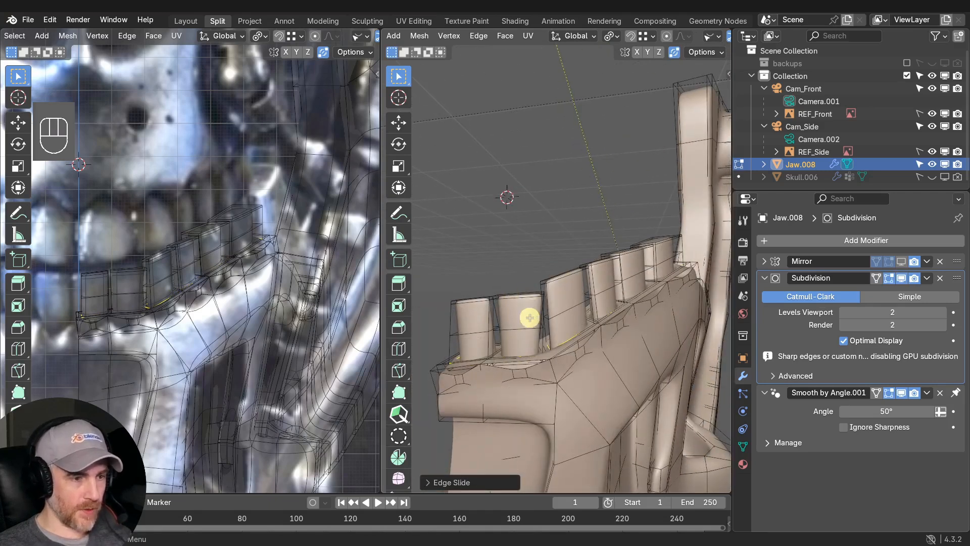
Select the middle outer edges of the two front teeth and move them forward, adjusting their height, to bulge the teeth.
{"action": "left_click", "coordinate": [474, 333]}
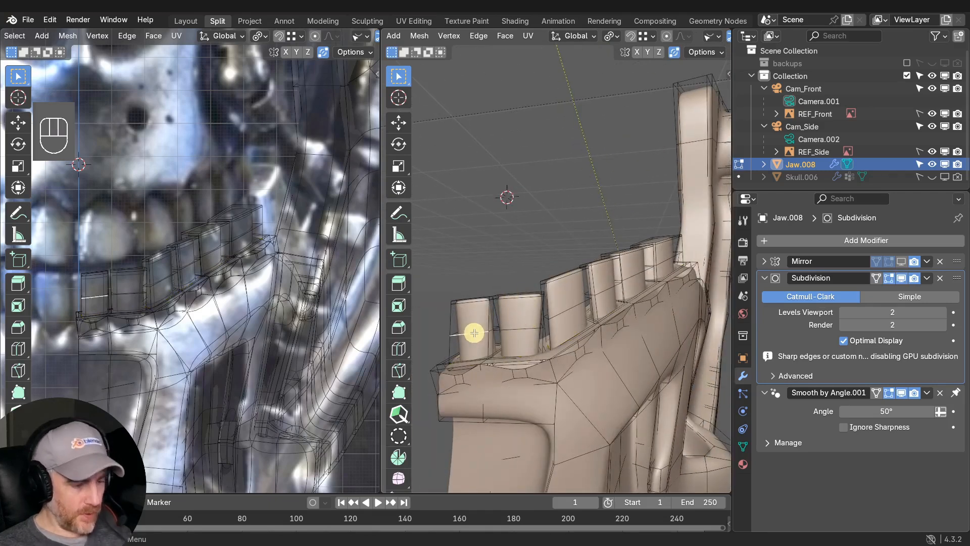
{"action": "middle_click_drag", "start_coordinate": [521, 330], "coordinate": [626, 349]}
{"action": "left_click", "coordinate": [524, 331], "text": "alt+shift"}
{"action": "key", "text": "g"}
{"action": "left_click", "coordinate": [588, 352]}
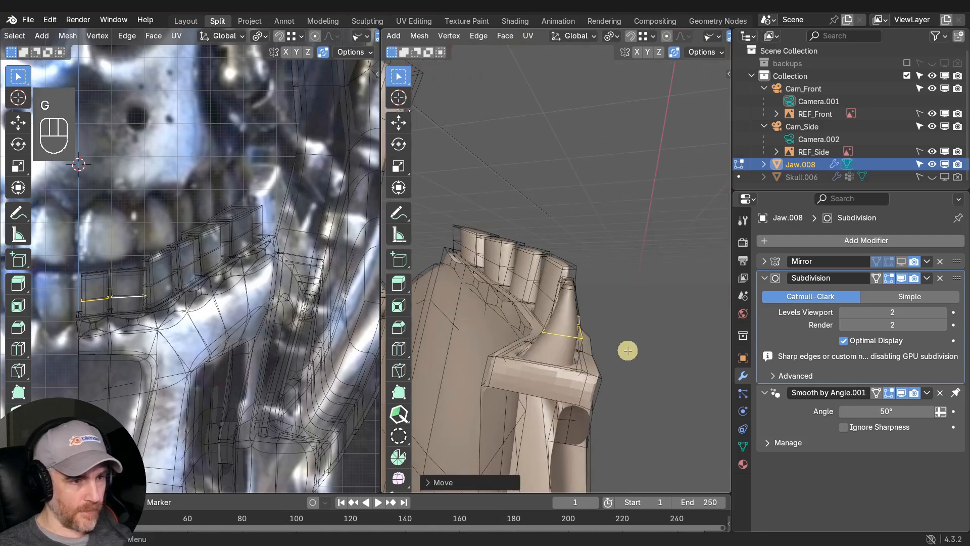
{"action": "key", "text": "g"}
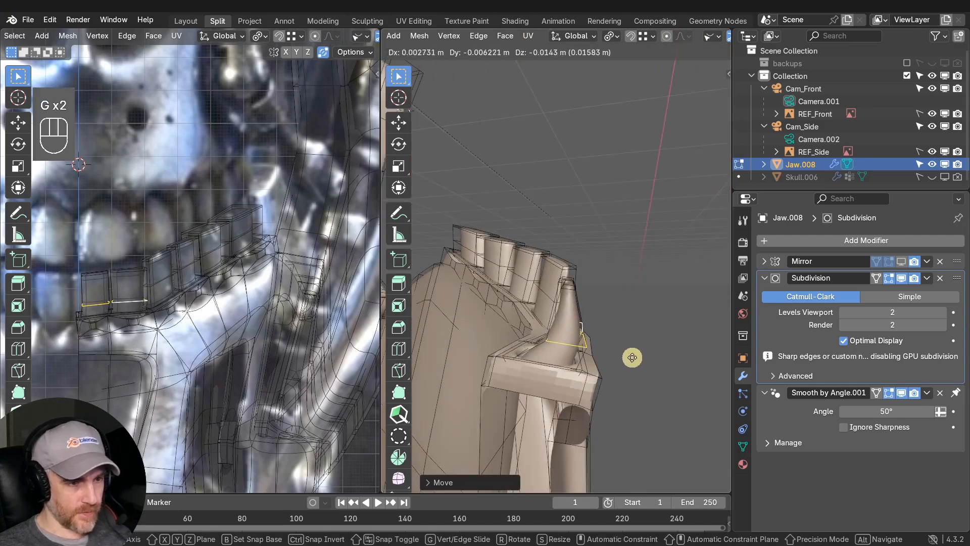
{"action": "left_click", "coordinate": [633, 357]}
{"action": "middle_click_drag", "start_coordinate": [632, 359], "coordinate": [745, 363]}
{"action": "key", "text": "g"}
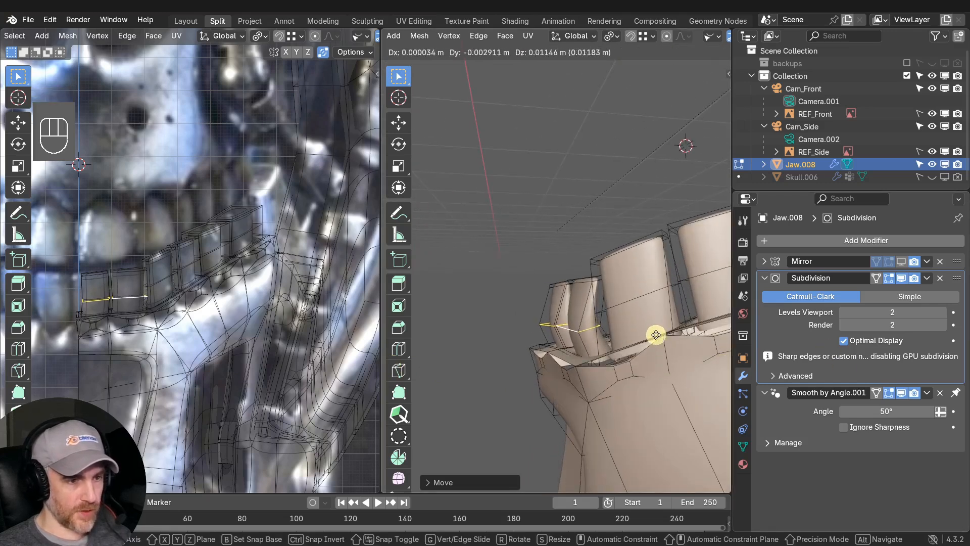
{"action": "left_click", "coordinate": [656, 334]}
Move the middle edges of the third and fourth teeth outward to give them a matching bulge.
{"action": "middle_click_drag", "start_coordinate": [656, 334], "coordinate": [571, 396]}
{"action": "key", "text": "g"}
{"action": "left_click", "coordinate": [650, 370]}
{"action": "key", "text": "g"}
{"action": "left_click", "coordinate": [675, 355]}
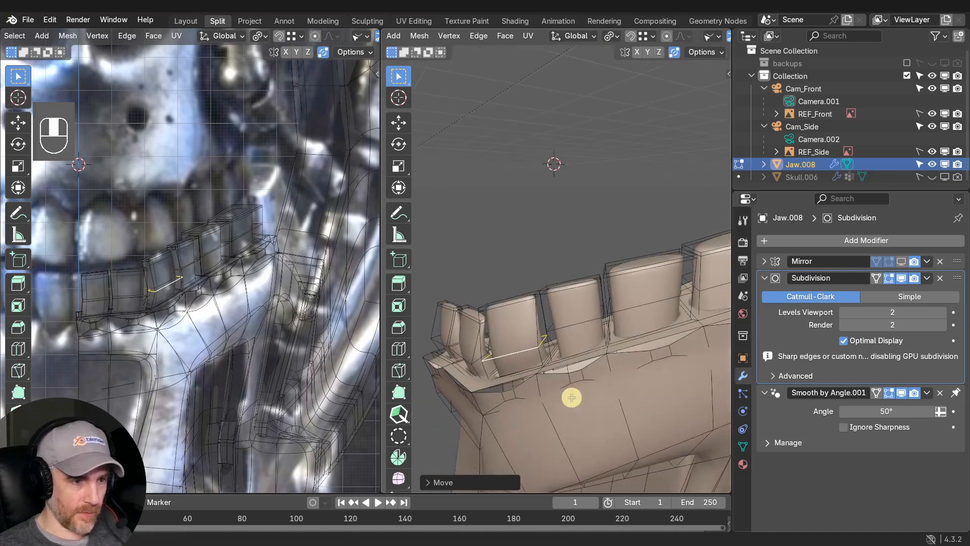
{"action": "middle_click_drag", "start_coordinate": [583, 334], "coordinate": [666, 408]}
{"action": "key", "text": "g"}
{"action": "left_click", "coordinate": [616, 348]}
Hide the viewport overlays to examine the smoothed teeth, and show the overlays again.
{"action": "key", "text": "q"}
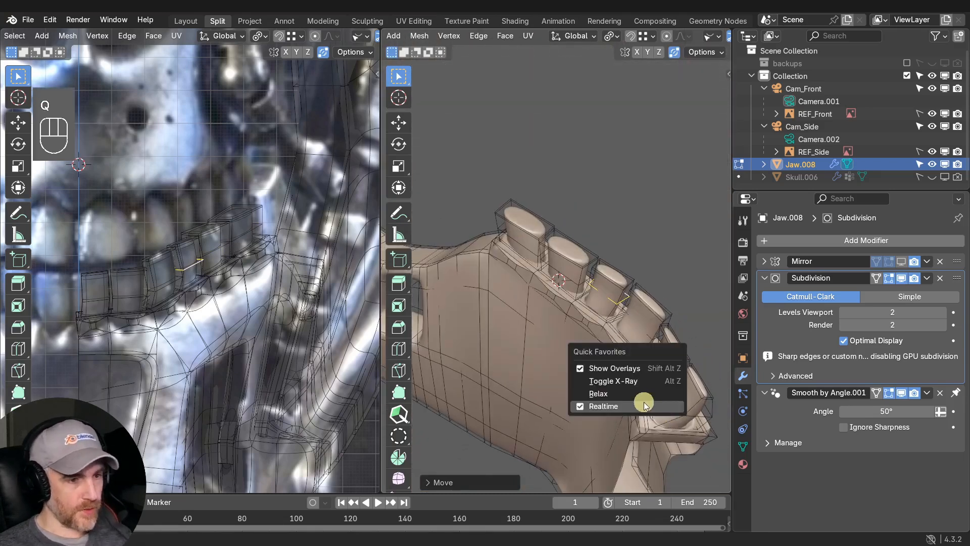
{"action": "left_click", "coordinate": [632, 369]}
{"action": "middle_click_drag", "start_coordinate": [585, 338], "coordinate": [571, 288]}
{"action": "key", "text": "q"}
{"action": "left_click", "coordinate": [576, 326]}
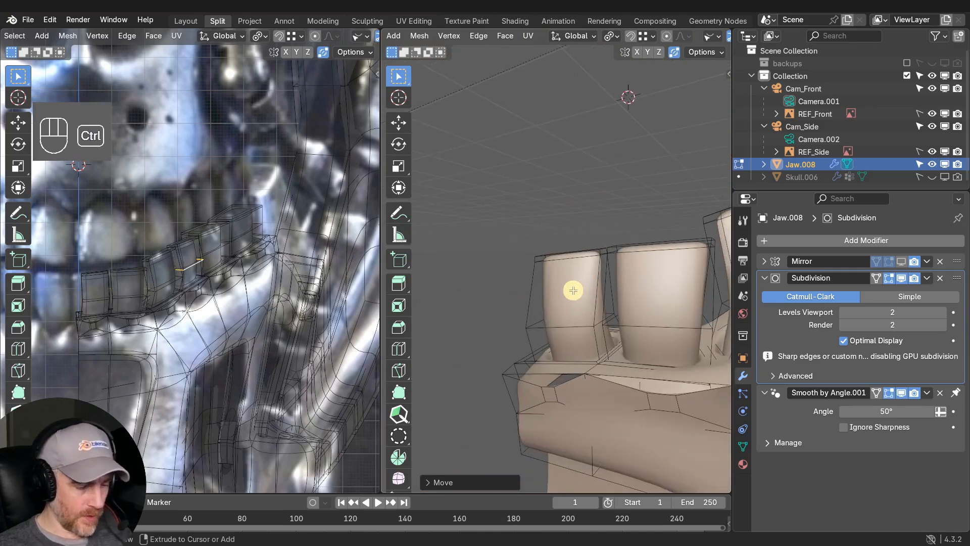
Turn off the Subdivision modifier's viewport display and add two evenly spaced vertical loop cuts to the first front tooth.
{"action": "left_click", "coordinate": [902, 279]}
{"action": "middle_click_drag", "start_coordinate": [597, 336], "coordinate": [603, 336], "text": "shift"}
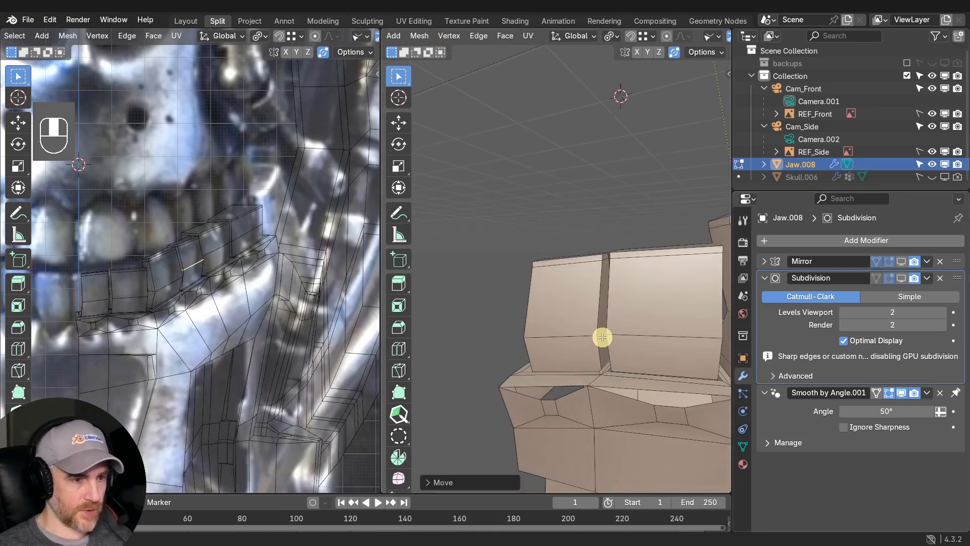
{"action": "key", "text": "ctrl+r"}
{"action": "key", "text": "ctrl+r"}
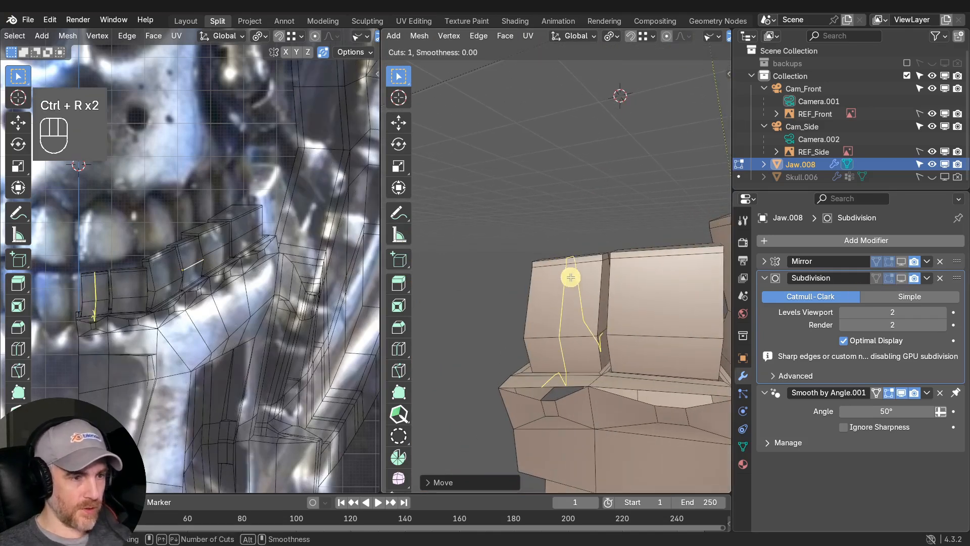
{"action": "scroll", "coordinate": [571, 278], "scroll_direction": "up", "scroll_amount": 1}
{"action": "left_click", "coordinate": [571, 279]}
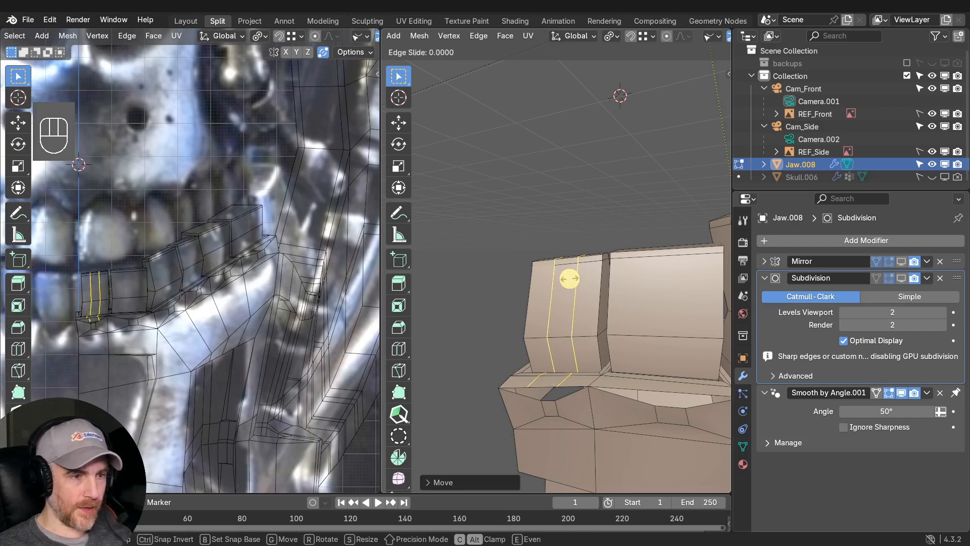
{"action": "right_click", "coordinate": [571, 278]}
Add two evenly spaced vertical loop cuts to each of the second and third lower teeth, without sliding them.
{"action": "middle_click_drag", "start_coordinate": [553, 319], "coordinate": [537, 361]}
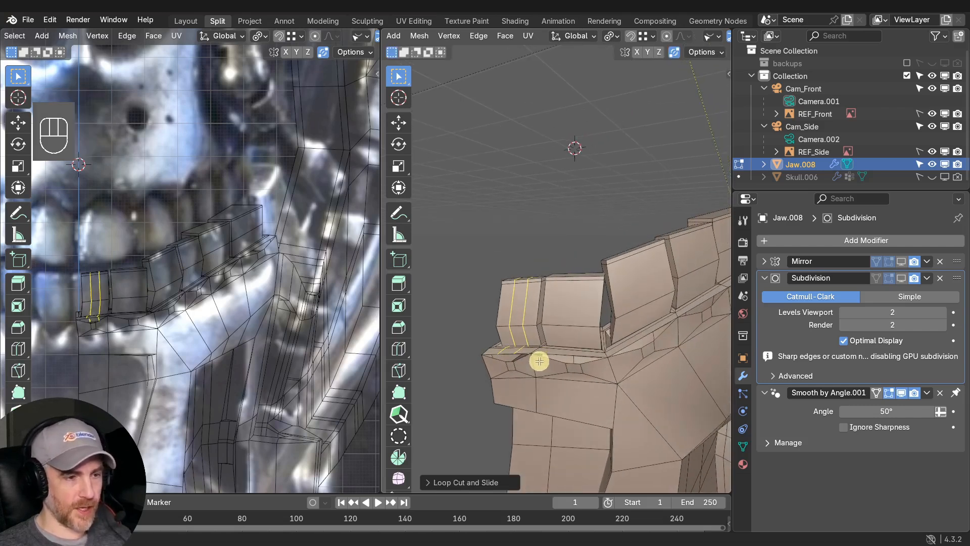
{"action": "key", "text": "ctrl+r"}
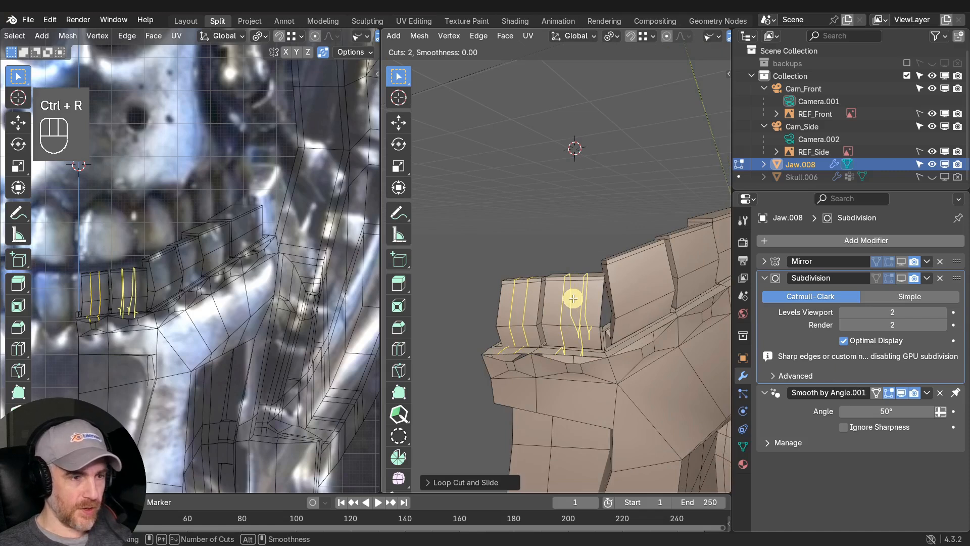
{"action": "left_click", "coordinate": [573, 298]}
{"action": "right_click", "coordinate": [573, 298]}
{"action": "middle_click_drag", "start_coordinate": [608, 306], "coordinate": [522, 310]}
{"action": "key", "text": "ctrl+r"}
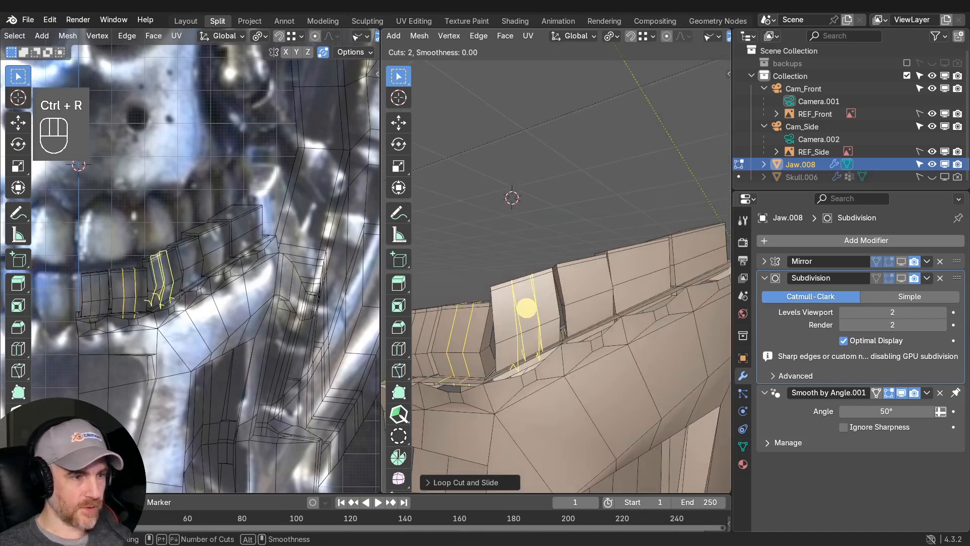
{"action": "left_click", "coordinate": [528, 308]}
{"action": "right_click", "coordinate": [528, 308]}
Add two vertical loop cuts to each of the fourth, fifth and sixth lower teeth.
{"action": "middle_click_drag", "start_coordinate": [571, 318], "coordinate": [593, 314], "text": "shift"}
{"action": "key", "text": "ctrl+r"}
{"action": "left_click", "coordinate": [602, 304]}
{"action": "key", "text": "ctrl+r"}
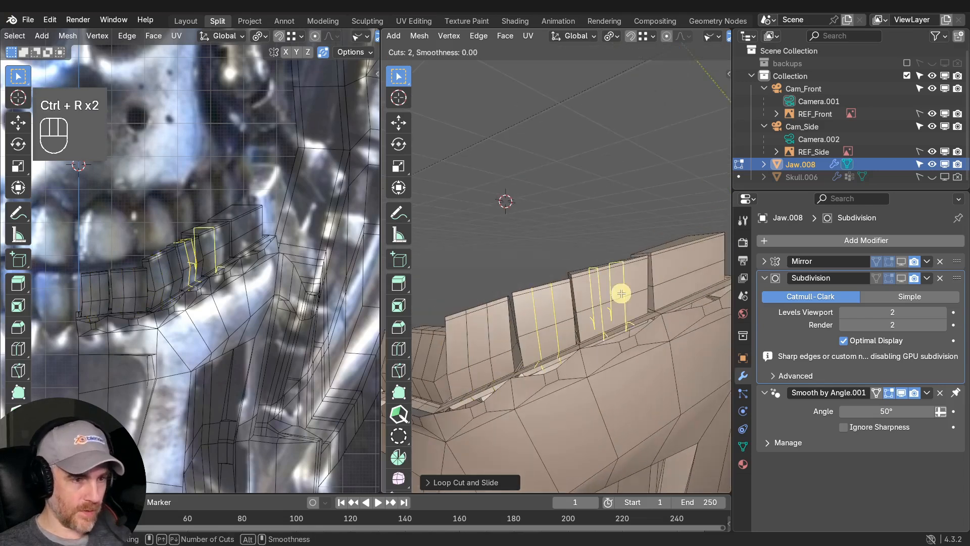
{"action": "left_click", "coordinate": [621, 292]}
{"action": "key", "text": "ctrl+r"}
{"action": "left_click", "coordinate": [644, 284]}
Select all the top faces of the six lower teeth, from the front tooth to the rearmost one.
{"action": "middle_click_drag", "start_coordinate": [644, 284], "coordinate": [587, 353]}
{"action": "scroll", "coordinate": [581, 319], "scroll_direction": "down", "scroll_amount": 2}
{"action": "key", "text": "3"}
{"action": "left_click", "coordinate": [495, 369]}
{"action": "left_click", "coordinate": [520, 364], "text": "ctrl"}
{"action": "left_click", "coordinate": [568, 351], "text": "ctrl"}
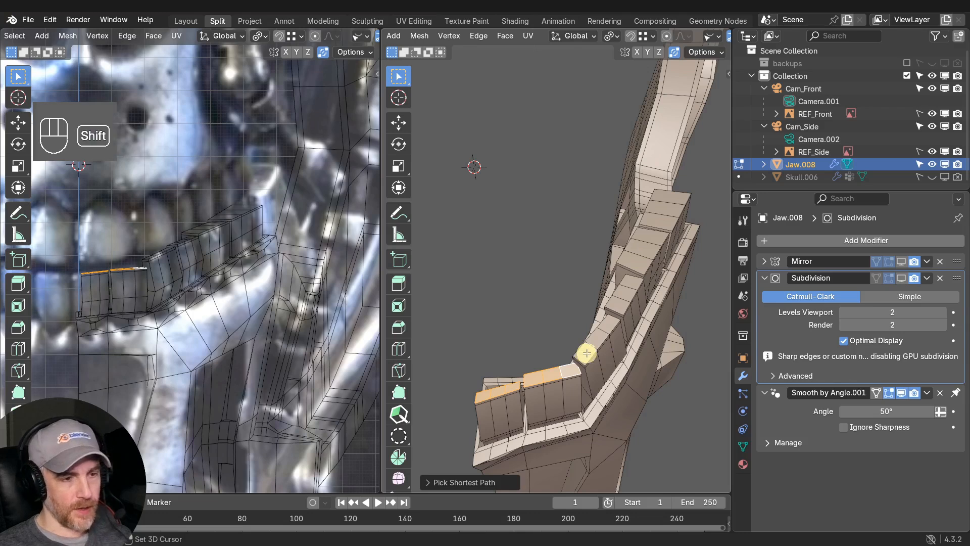
{"action": "left_click", "coordinate": [587, 353], "text": "shift"}
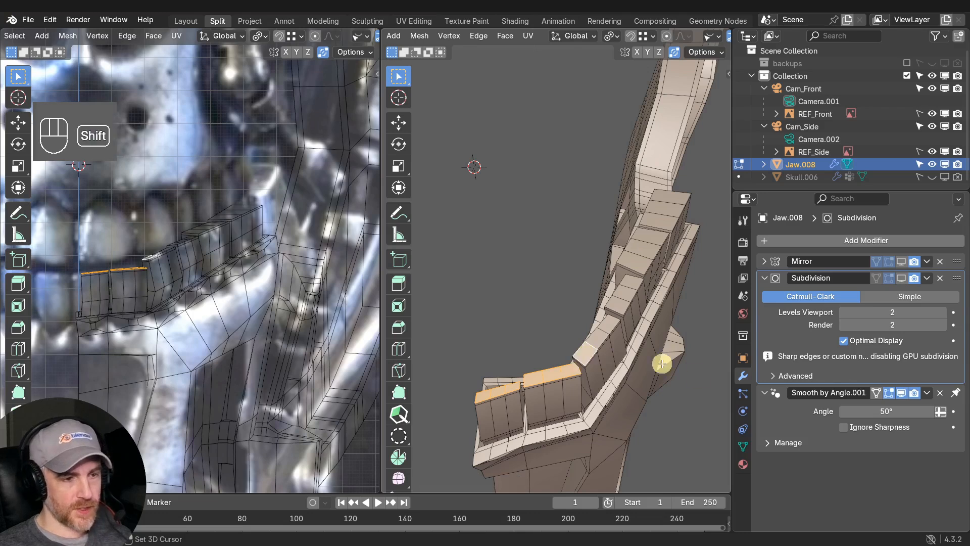
{"action": "left_click", "coordinate": [610, 323], "text": "ctrl"}
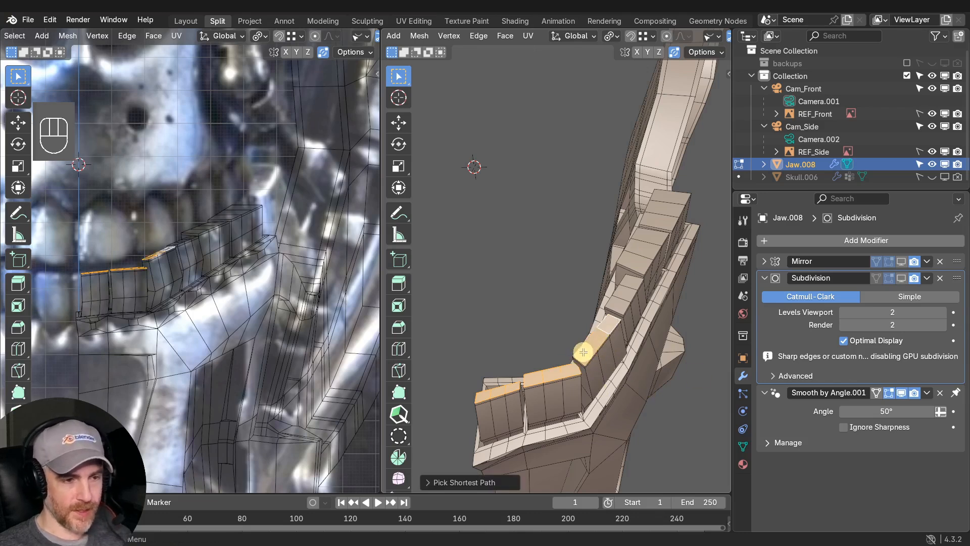
{"action": "left_click", "coordinate": [620, 302], "text": "shift"}
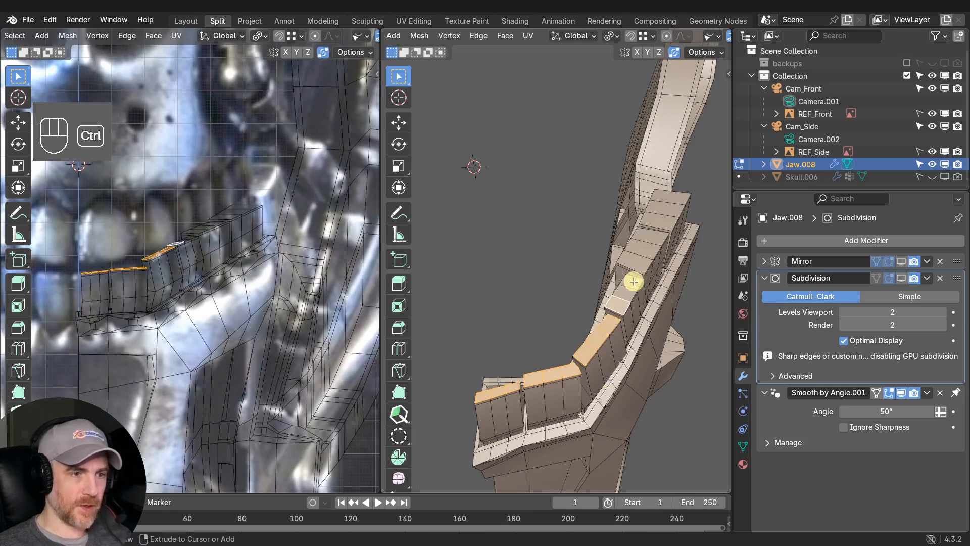
{"action": "left_click", "coordinate": [635, 281], "text": "ctrl"}
{"action": "left_click", "coordinate": [637, 259], "text": "shift"}
{"action": "left_click", "coordinate": [658, 227], "text": "ctrl"}
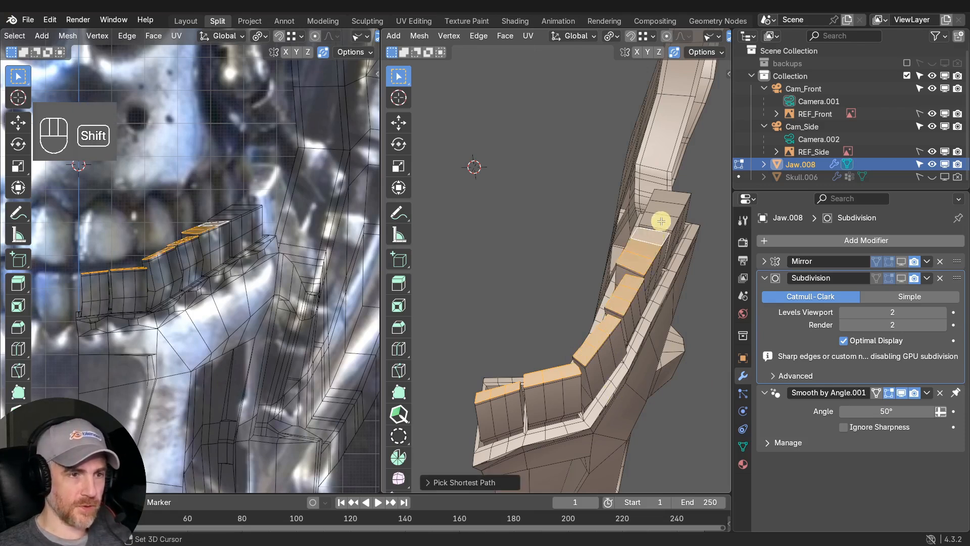
{"action": "left_click", "coordinate": [661, 221], "text": "shift"}
{"action": "left_click", "coordinate": [674, 197], "text": "ctrl"}
{"action": "middle_click_drag", "start_coordinate": [622, 352], "coordinate": [556, 316]}
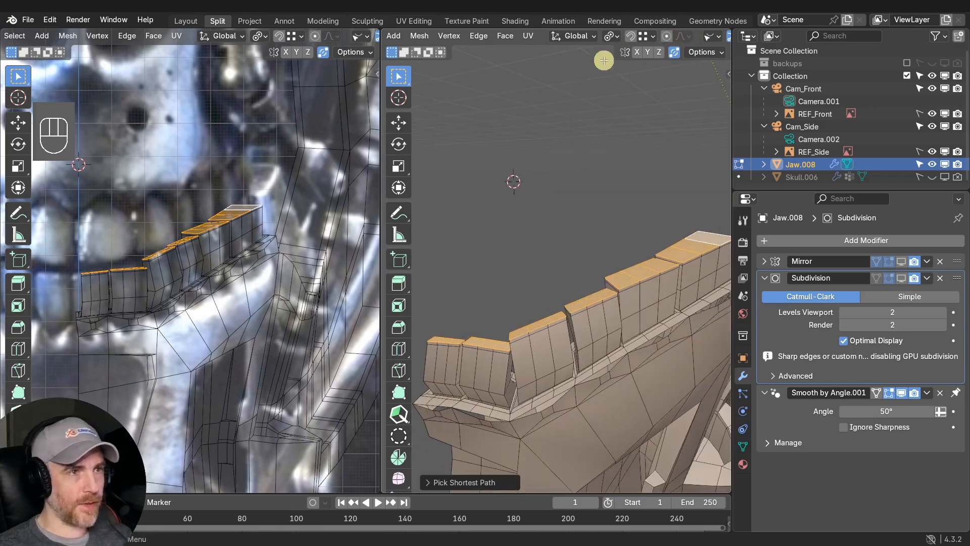
Scale the selected tooth-top faces to about 0.916, each around its own origin.
{"action": "left_click", "coordinate": [612, 36]}
{"action": "left_click", "coordinate": [625, 95]}
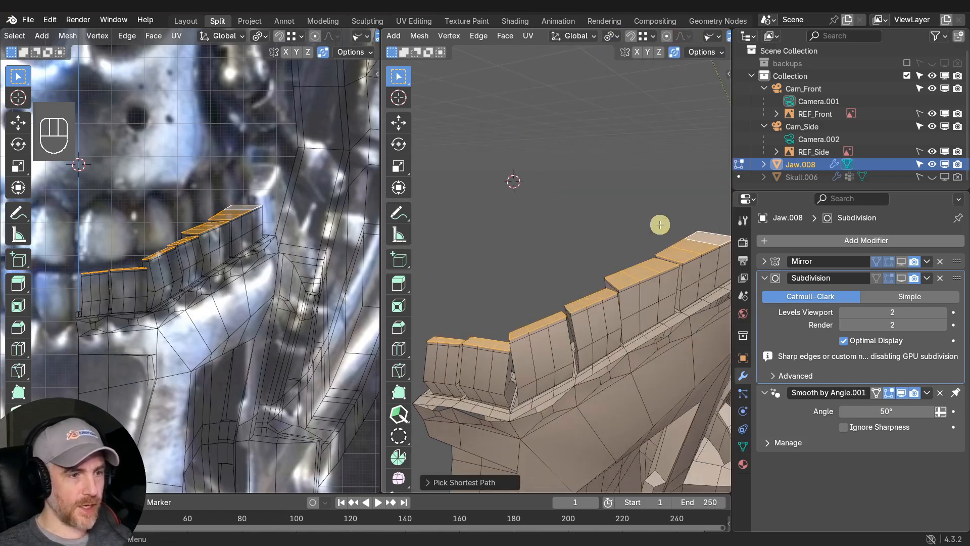
{"action": "key", "text": "s"}
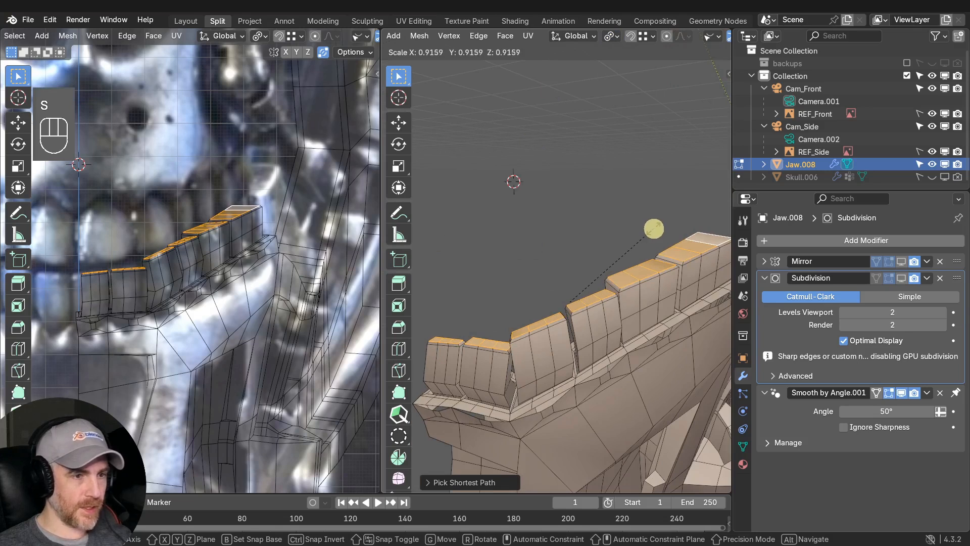
{"action": "left_click", "coordinate": [655, 229]}
Deselect the top faces of the rear teeth and shift the top faces of the two front teeth.
{"action": "middle_click_drag", "start_coordinate": [655, 229], "coordinate": [591, 368]}
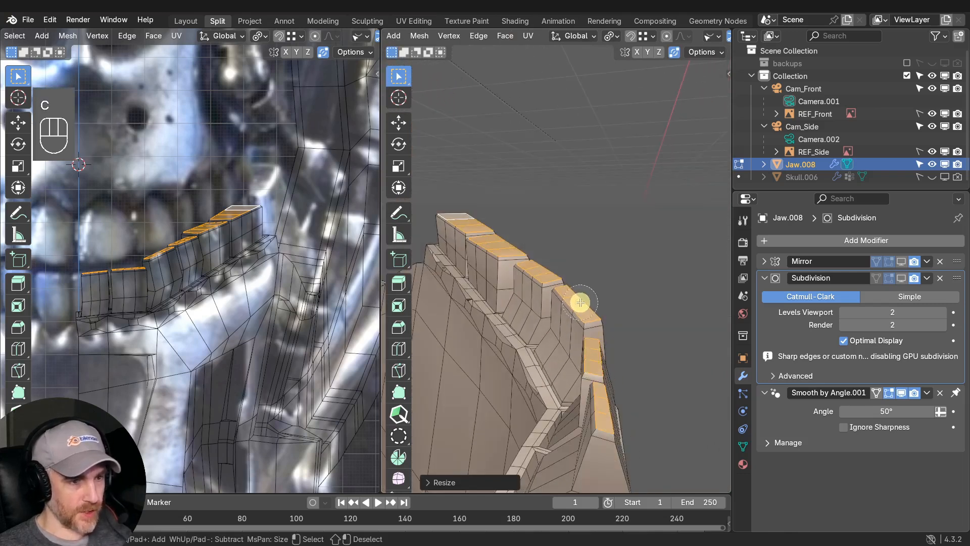
{"action": "middle_click_drag", "start_coordinate": [536, 268], "coordinate": [472, 227]}
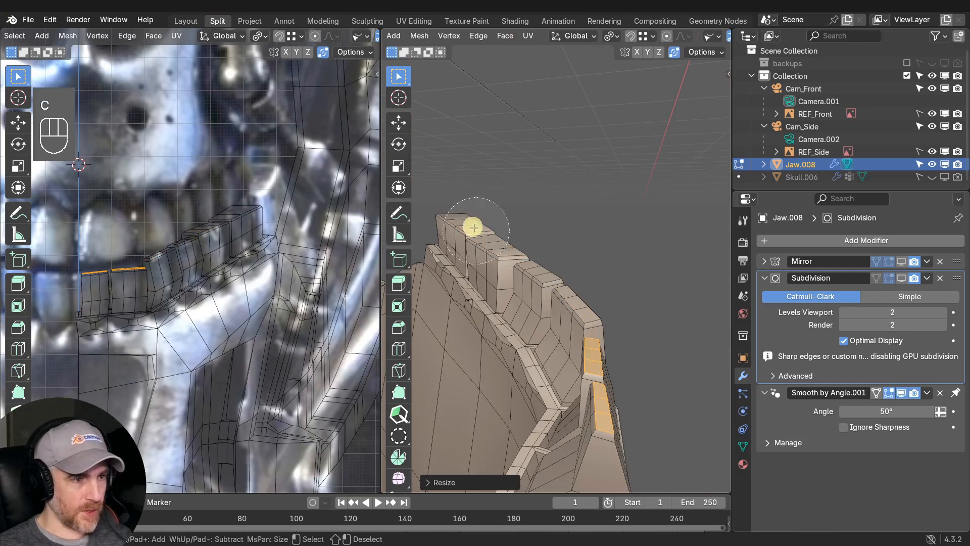
{"action": "right_click", "coordinate": [459, 216]}
{"action": "scroll", "coordinate": [459, 216], "scroll_direction": "up", "scroll_amount": 1}
{"action": "scroll", "coordinate": [526, 270], "scroll_direction": "down", "scroll_amount": 4}
{"action": "middle_click_drag", "start_coordinate": [575, 290], "coordinate": [594, 397]}
{"action": "key", "text": "g"}
{"action": "left_click", "coordinate": [628, 374]}
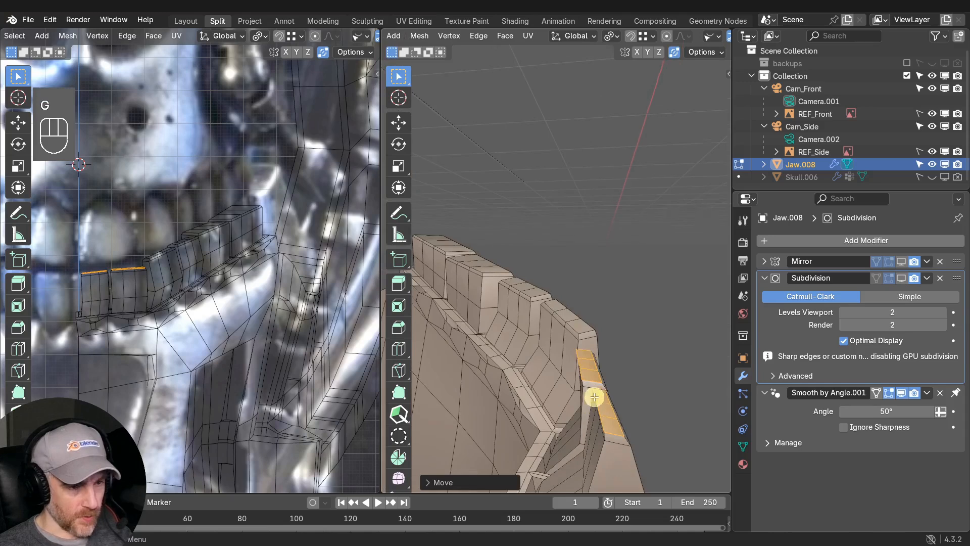
Select the top faces of teeth behind the front pair and reposition them to refine their shape.
{"action": "left_click", "coordinate": [556, 307], "text": "ctrl"}
{"action": "middle_click_drag", "start_coordinate": [632, 353], "coordinate": [531, 388]}
{"action": "key", "text": "g"}
{"action": "left_click", "coordinate": [597, 311]}
{"action": "key", "text": "g"}
{"action": "left_click", "coordinate": [585, 342]}
Switch to vertex selection with the Tweak tool and snap the loose jaw vertex below the front tooth onto the gum strip's edge.
{"action": "middle_click_drag", "start_coordinate": [531, 388], "coordinate": [537, 347], "text": "shift"}
{"action": "scroll", "coordinate": [570, 396], "scroll_direction": "up", "scroll_amount": 3}
{"action": "scroll", "coordinate": [574, 311], "scroll_direction": "up", "scroll_amount": 3}
{"action": "key", "text": "1"}
{"action": "scroll", "coordinate": [537, 396], "scroll_direction": "up", "scroll_amount": 4}
{"action": "middle_click_drag", "start_coordinate": [538, 397], "coordinate": [558, 288], "text": "shift"}
{"action": "scroll", "coordinate": [563, 273], "scroll_direction": "down", "scroll_amount": 3}
{"action": "scroll", "coordinate": [550, 311], "scroll_direction": "up", "scroll_amount": 3}
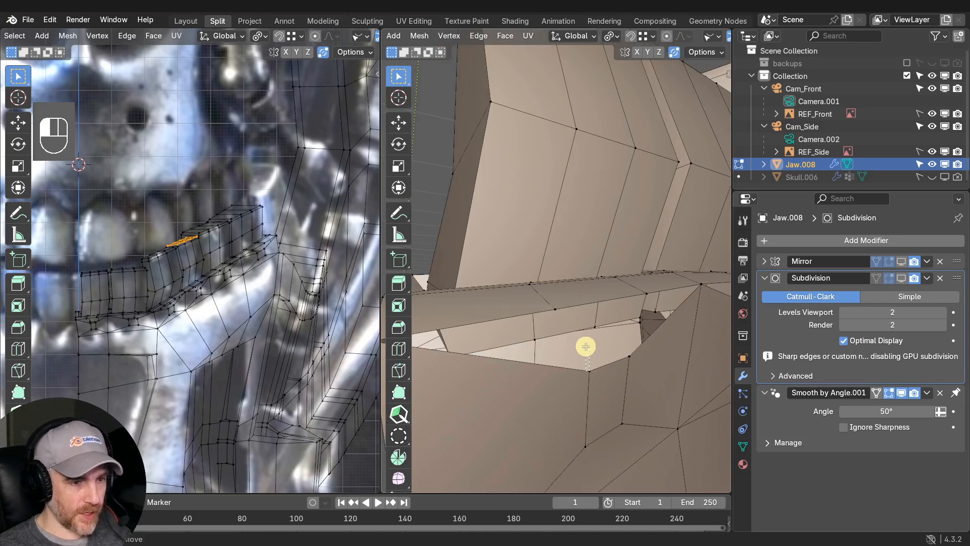
{"action": "left_click_drag", "start_coordinate": [403, 80], "coordinate": [468, 89]}
{"action": "left_click_drag", "start_coordinate": [593, 375], "coordinate": [560, 308]}
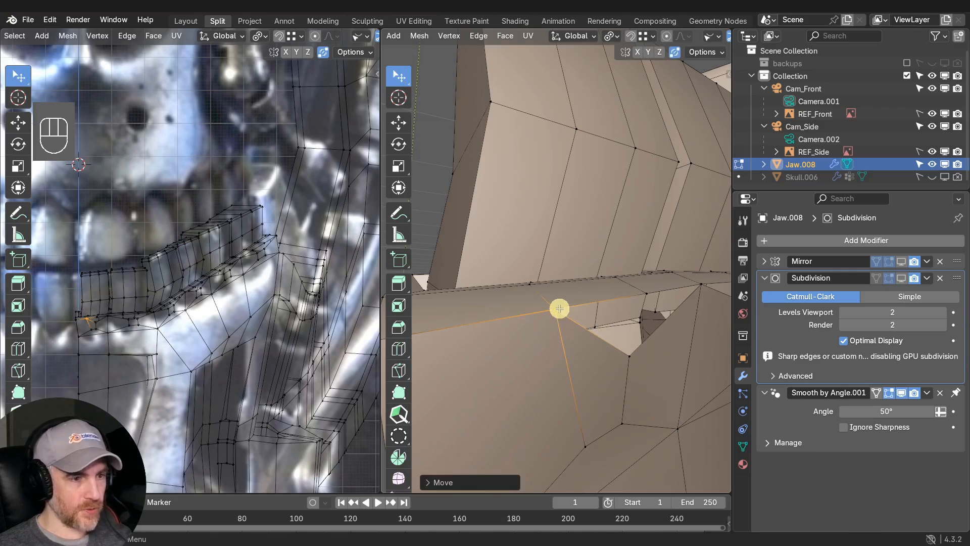
{"action": "left_click", "coordinate": [651, 38]}
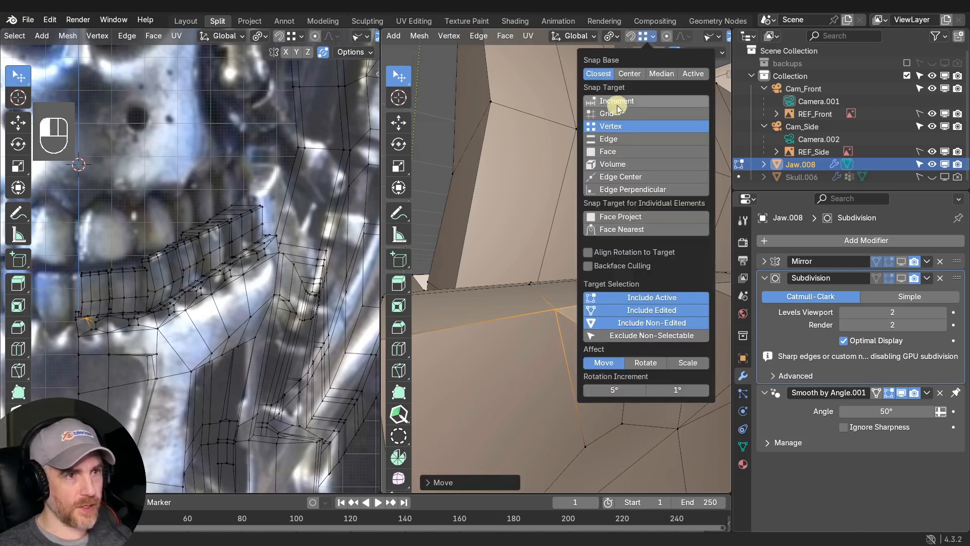
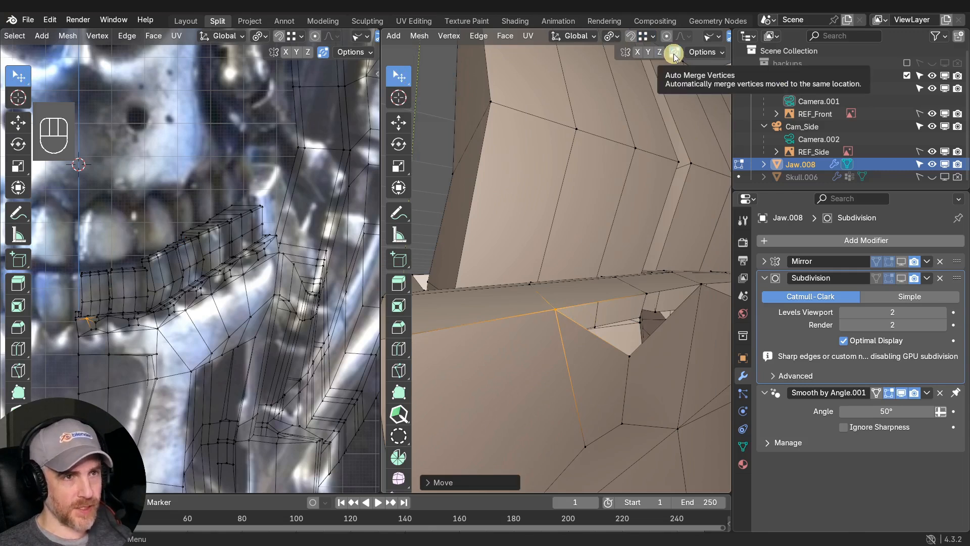
{"action": "left_click", "coordinate": [705, 53]}
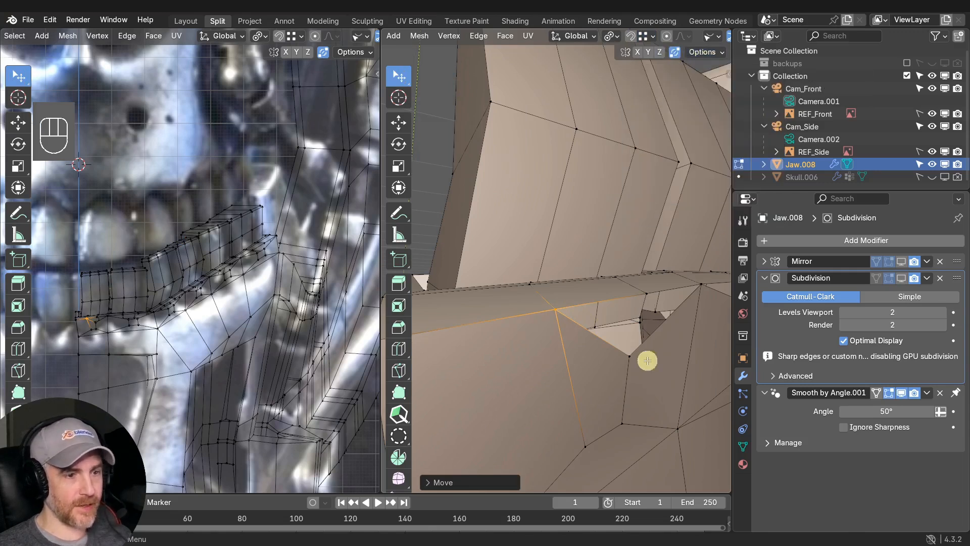
Move the next loose vertex up to close the front gap, and fine-tune its position along the gum edge.
{"action": "middle_click_drag", "start_coordinate": [651, 355], "coordinate": [559, 370]}
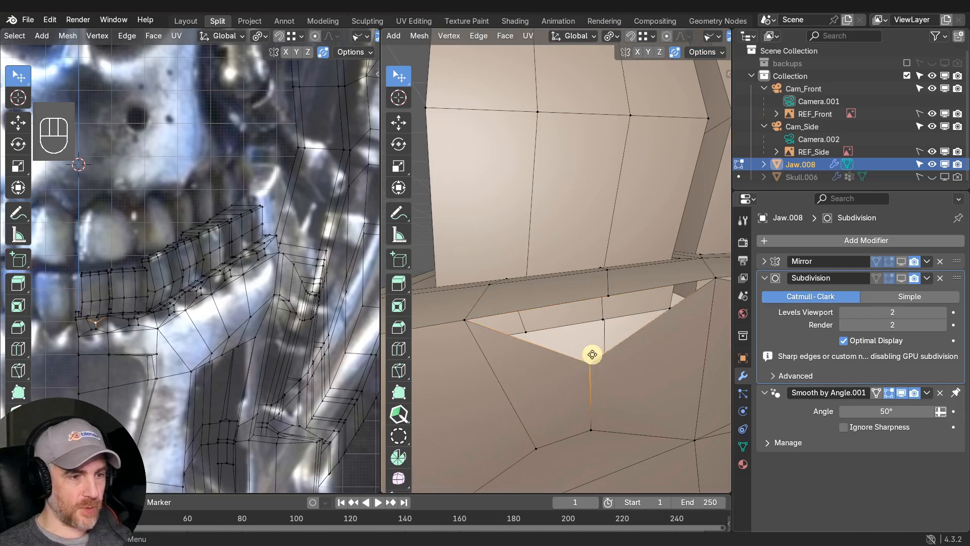
{"action": "key", "text": "g"}
{"action": "left_click", "coordinate": [615, 308]}
{"action": "scroll", "coordinate": [614, 308], "scroll_direction": "down", "scroll_amount": 3}
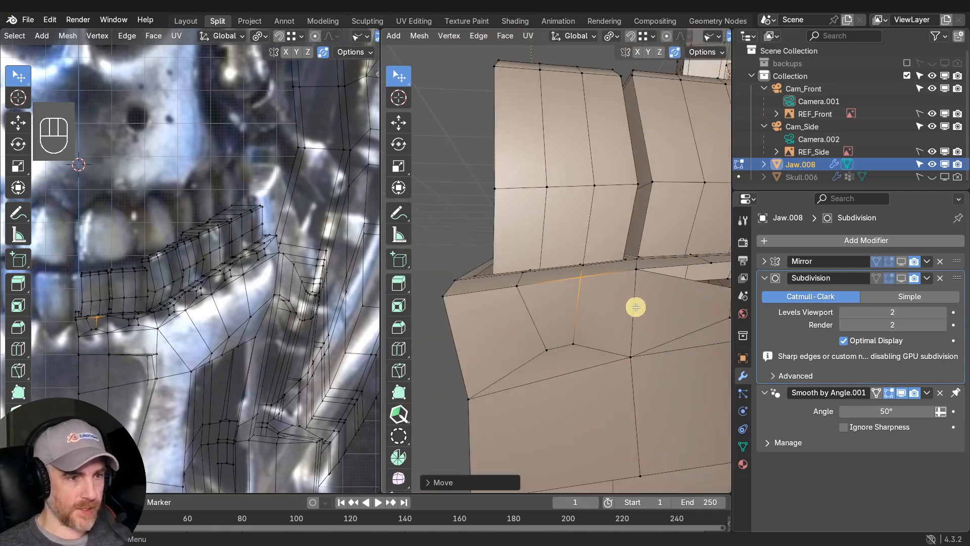
{"action": "middle_click_drag", "start_coordinate": [635, 307], "coordinate": [607, 319], "text": "shift"}
{"action": "key", "text": "g"}
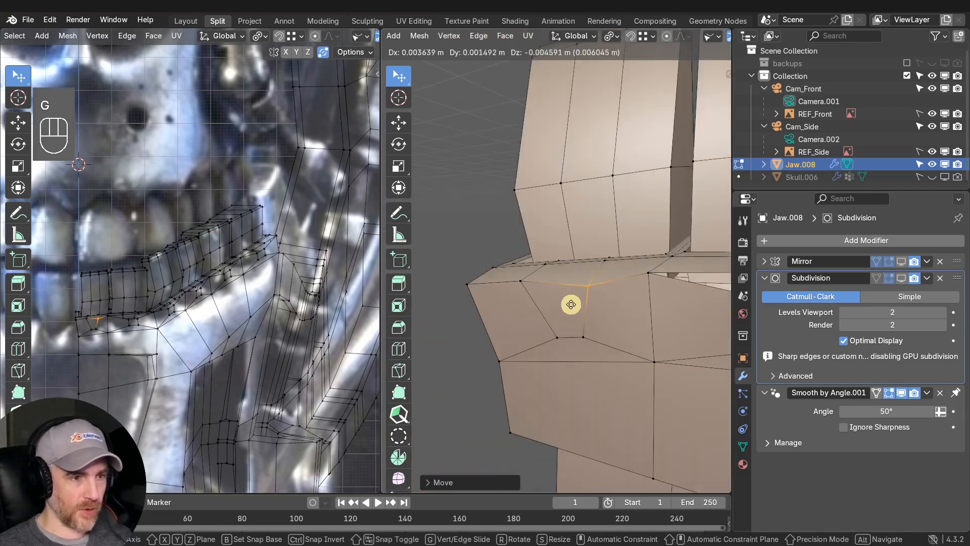
{"action": "left_click", "coordinate": [567, 304]}
Snap the loose vertices below the second tooth onto the matching vertices of the gum strip.
{"action": "middle_click_drag", "start_coordinate": [597, 310], "coordinate": [582, 335], "text": "shift"}
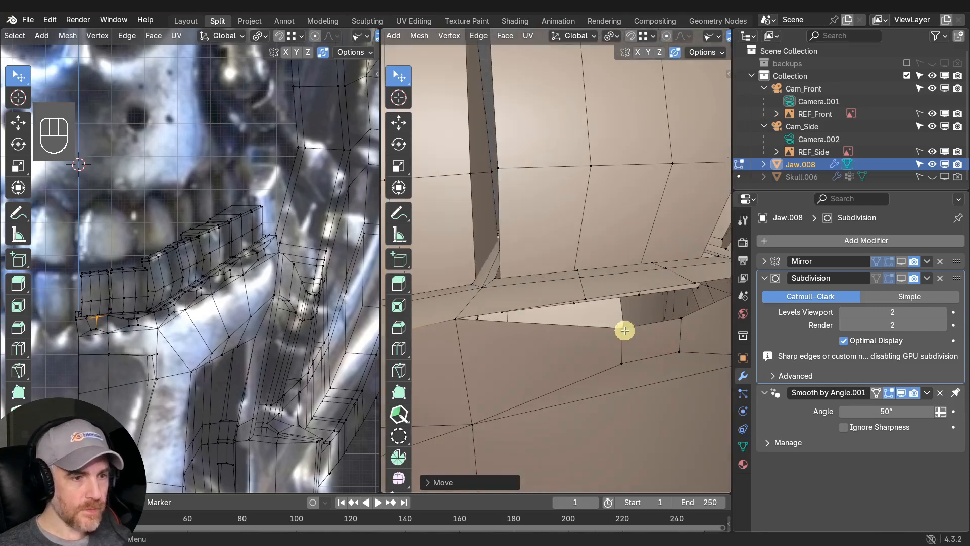
{"action": "left_click_drag", "start_coordinate": [623, 330], "coordinate": [585, 297]}
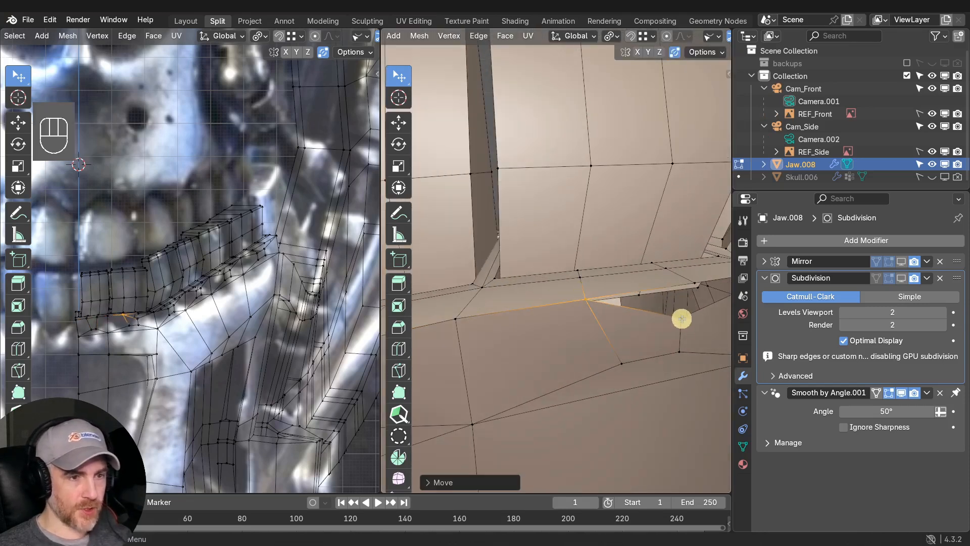
{"action": "left_click_drag", "start_coordinate": [681, 319], "coordinate": [696, 281], "text": "ctrl"}
{"action": "scroll", "coordinate": [694, 283], "scroll_direction": "down", "scroll_amount": 4}
Snap the loose jaw vertices below the middle teeth onto the gum strip to close the gaps.
{"action": "middle_click_drag", "start_coordinate": [621, 308], "coordinate": [541, 299], "text": "shift"}
{"action": "left_click_drag", "start_coordinate": [541, 299], "coordinate": [568, 237], "text": "ctrl"}
{"action": "middle_click_drag", "start_coordinate": [606, 246], "coordinate": [537, 299]}
{"action": "left_click_drag", "start_coordinate": [538, 299], "coordinate": [518, 289], "text": "ctrl"}
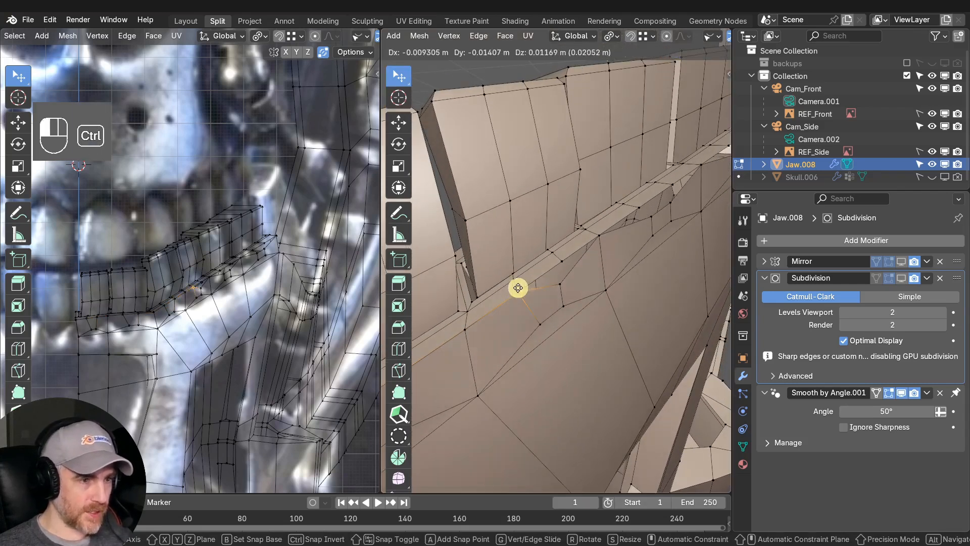
{"action": "left_click_drag", "start_coordinate": [563, 256], "coordinate": [564, 273], "text": "ctrl"}
Snap three loose vertices beneath the rear teeth onto the gum edge from the back view.
{"action": "middle_click_drag", "start_coordinate": [648, 215], "coordinate": [562, 357]}
{"action": "left_click_drag", "start_coordinate": [558, 353], "coordinate": [546, 339], "text": "ctrl"}
{"action": "left_click_drag", "start_coordinate": [584, 350], "coordinate": [593, 336], "text": "ctrl"}
{"action": "left_click_drag", "start_coordinate": [658, 341], "coordinate": [679, 329], "text": "ctrl"}
Step back through the recent vertex snaps and undo the misplaced ones.
{"action": "key", "text": "ctrl+y"}
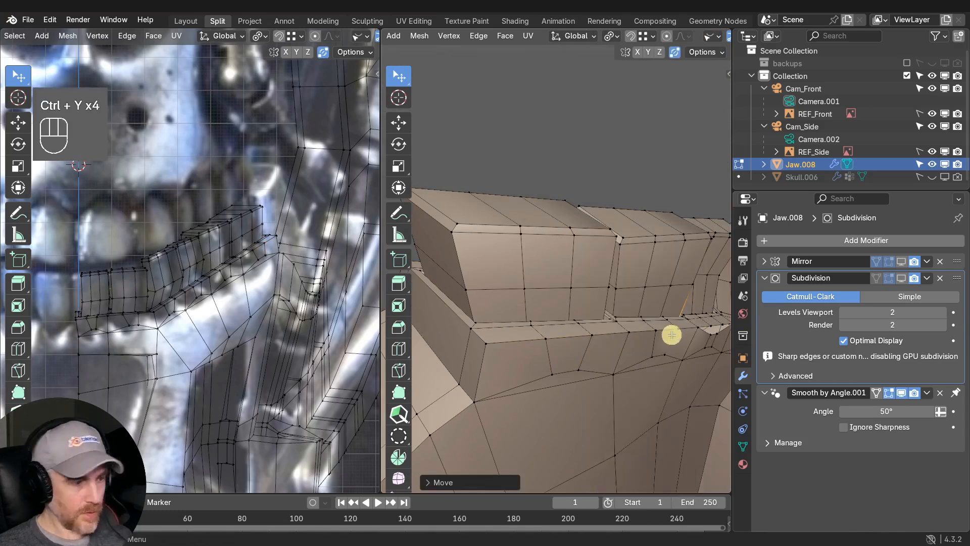
{"action": "key", "text": "ctrl+z"}
{"action": "middle_click_drag", "start_coordinate": [682, 329], "coordinate": [526, 351]}
{"action": "key", "text": "ctrl+z"}
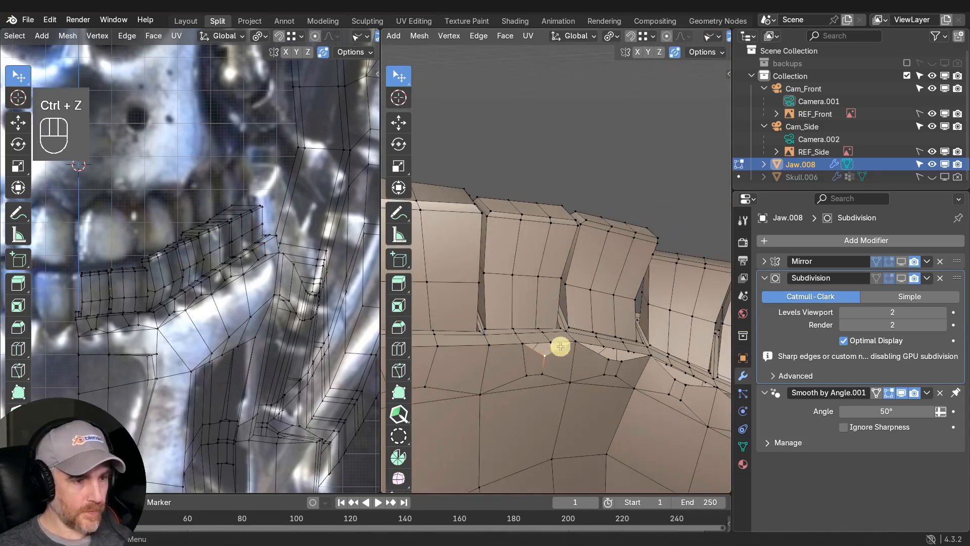
{"action": "key", "text": "ctrl+z"}
Snap the remaining loose vertices below the teeth onto the adjacent gum edge.
{"action": "middle_click_drag", "start_coordinate": [626, 357], "coordinate": [592, 379]}
{"action": "left_click_drag", "start_coordinate": [592, 379], "coordinate": [597, 369]}
{"action": "left_click_drag", "start_coordinate": [680, 426], "coordinate": [684, 418]}
Examine the jaw and gum line from several angles for remaining gaps.
{"action": "middle_click_drag", "start_coordinate": [685, 418], "coordinate": [636, 356]}
{"action": "scroll", "coordinate": [636, 356], "scroll_direction": "down", "scroll_amount": 3}
{"action": "middle_click_drag", "start_coordinate": [549, 350], "coordinate": [504, 351]}
{"action": "middle_click_drag", "start_coordinate": [596, 315], "coordinate": [566, 331], "text": "shift"}
{"action": "mouse_move", "coordinate": [566, 331]}
{"action": "middle_mouse_down"}
{"action": "mouse_move", "coordinate": [516, 333]}
{"action": "mouse_move", "coordinate": [549, 333]}
{"action": "middle_mouse_up"}
{"action": "scroll", "coordinate": [507, 334], "scroll_direction": "up", "scroll_amount": 1}
{"action": "middle_click_drag", "start_coordinate": [549, 333], "coordinate": [531, 268], "text": "shift"}
{"action": "scroll", "coordinate": [510, 275], "scroll_direction": "down", "scroll_amount": 3}
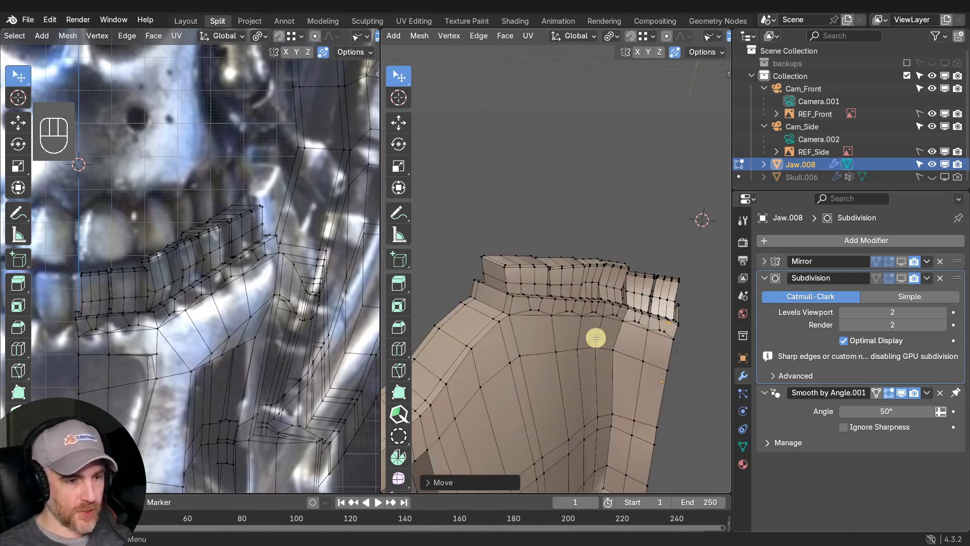
{"action": "middle_click_drag", "start_coordinate": [596, 338], "coordinate": [689, 403]}
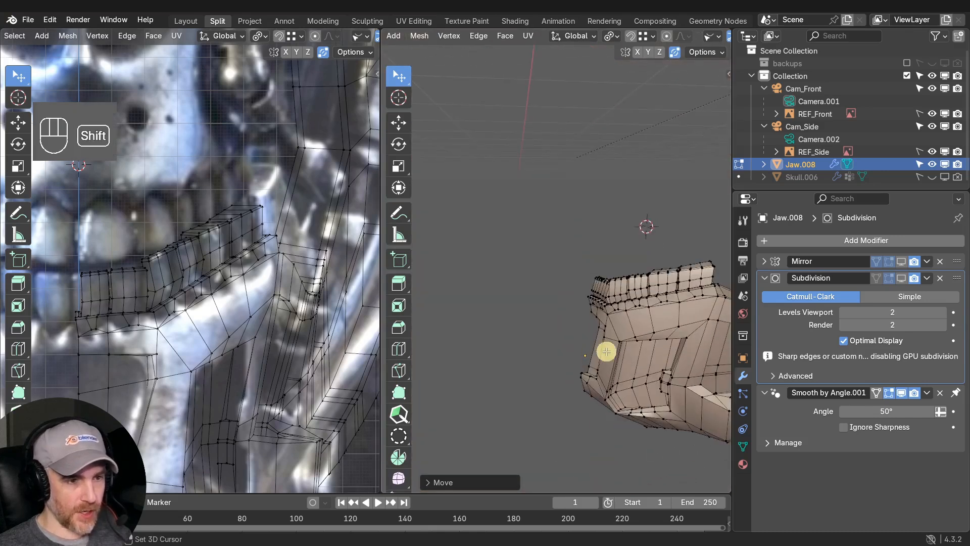
{"action": "middle_click_drag", "start_coordinate": [606, 352], "coordinate": [582, 343]}
{"action": "scroll", "coordinate": [587, 340], "scroll_direction": "up", "scroll_amount": 2}
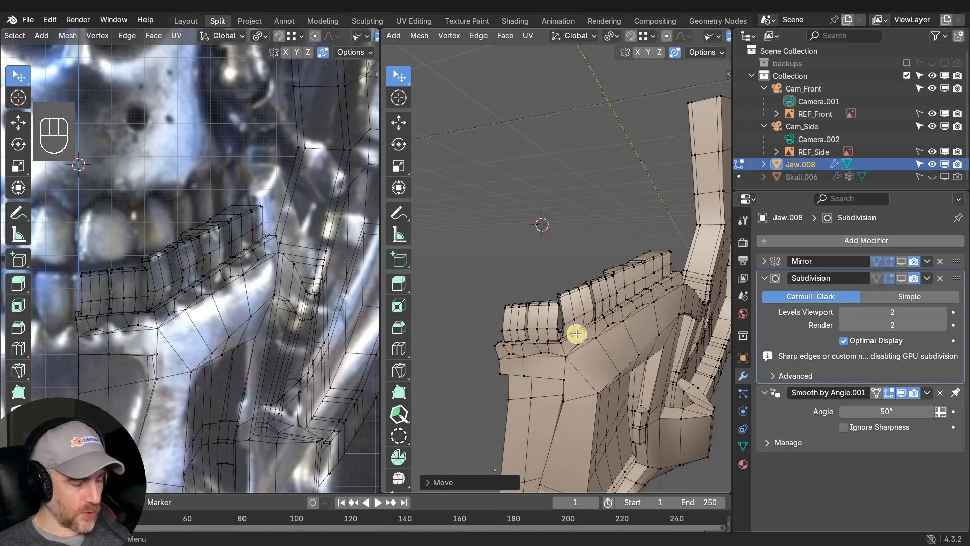
Turn on the realtime subdivision display and hide the overlays to preview the smoothed teeth and jaw.
{"action": "key", "text": "q"}
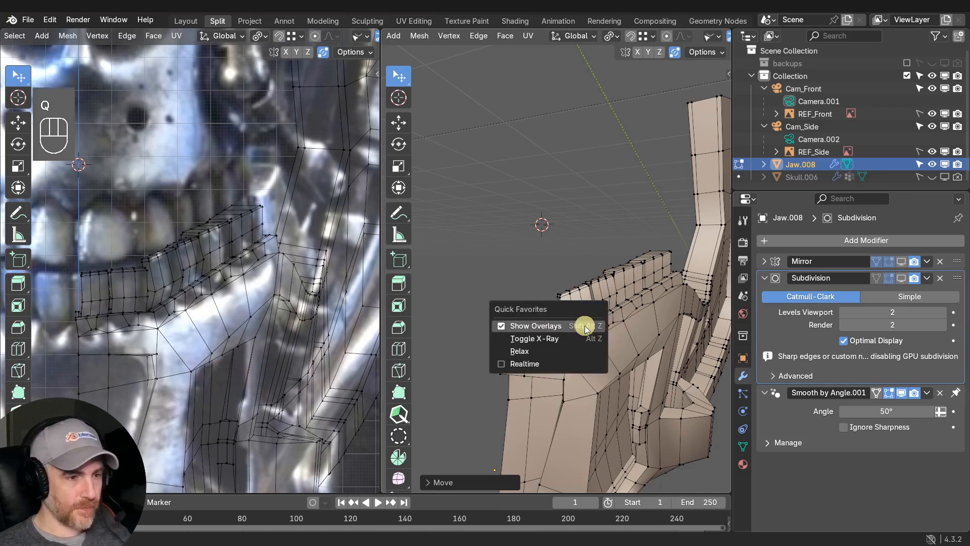
{"action": "left_click", "coordinate": [568, 364]}
{"action": "scroll", "coordinate": [572, 364], "scroll_direction": "up", "scroll_amount": 4}
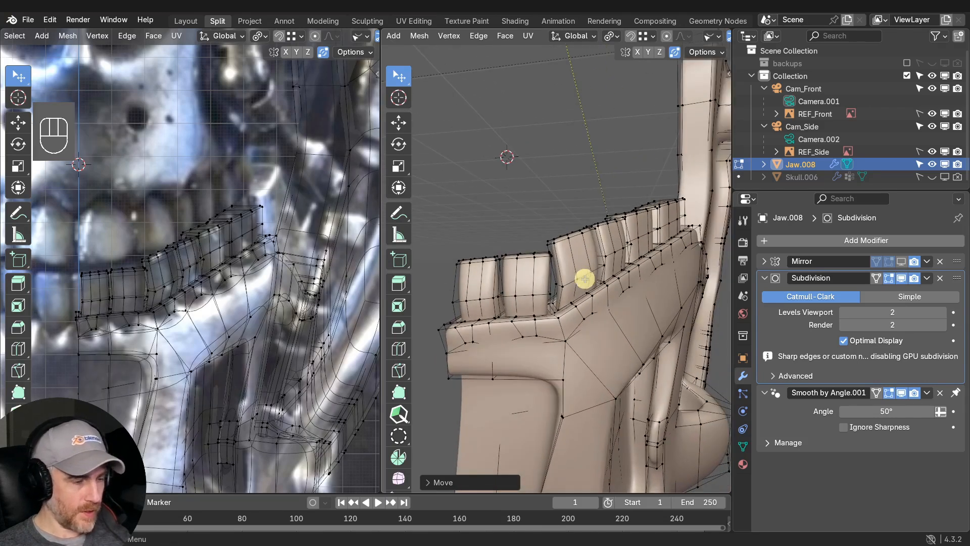
{"action": "key", "text": "q"}
{"action": "left_click", "coordinate": [555, 238]}
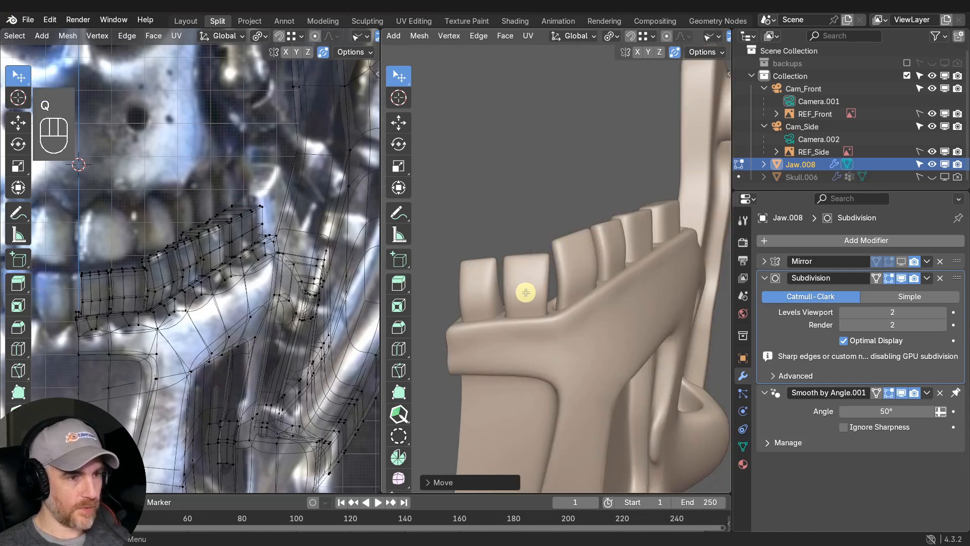
{"action": "mouse_move", "coordinate": [525, 288]}
{"action": "middle_mouse_down"}
{"action": "mouse_move", "coordinate": [545, 331]}
{"action": "mouse_move", "coordinate": [529, 408]}
{"action": "mouse_move", "coordinate": [566, 299]}
{"action": "mouse_move", "coordinate": [638, 245]}
{"action": "mouse_move", "coordinate": [553, 242]}
{"action": "mouse_move", "coordinate": [633, 236]}
{"action": "mouse_move", "coordinate": [561, 281]}
{"action": "mouse_move", "coordinate": [621, 295]}
{"action": "mouse_move", "coordinate": [450, 290]}
{"action": "mouse_move", "coordinate": [517, 317]}
{"action": "mouse_move", "coordinate": [485, 325]}
{"action": "mouse_move", "coordinate": [531, 298]}
{"action": "middle_mouse_up"}
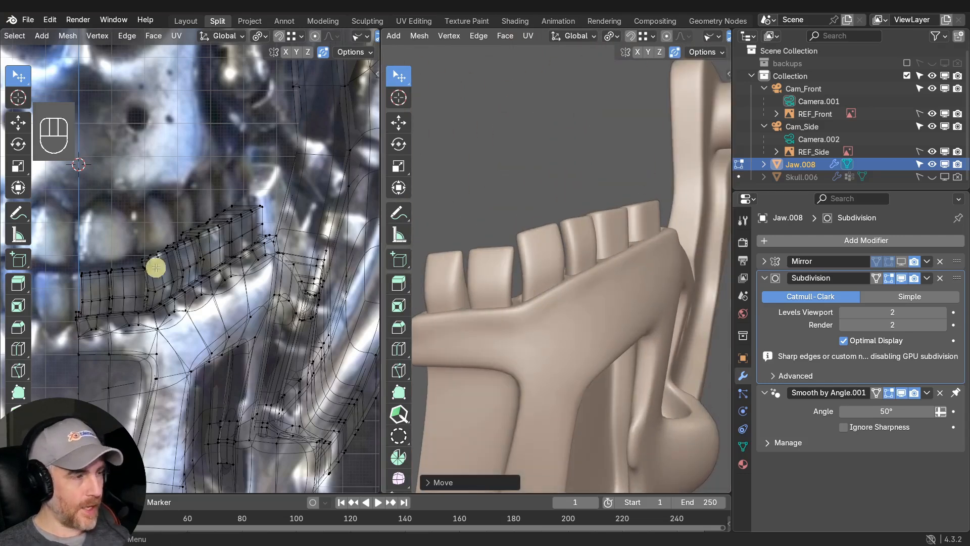
Compare the tooth row with the front and side reference images.
{"action": "middle_click_drag", "start_coordinate": [155, 268], "coordinate": [220, 294], "text": "shift"}
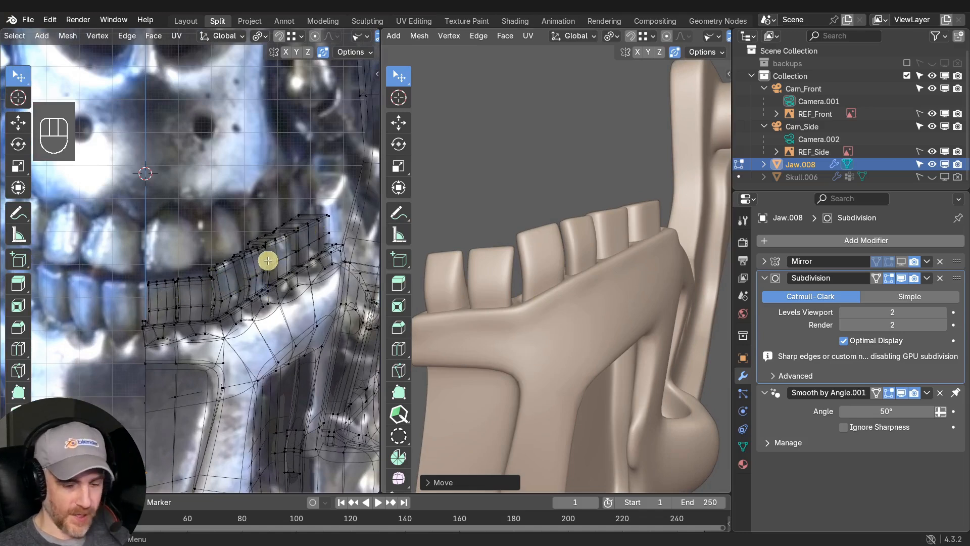
{"action": "key", "text": "KP_3"}
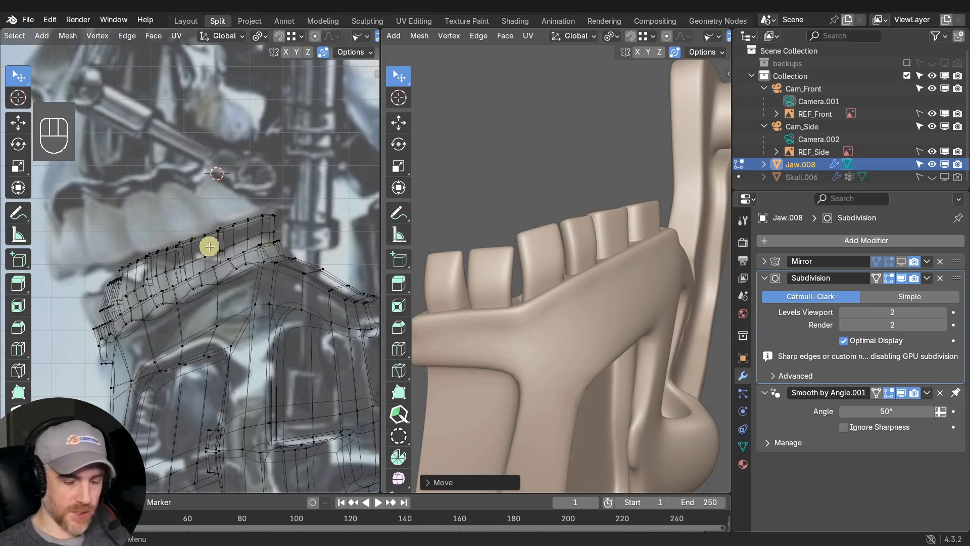
{"action": "key", "text": "KP_1"}
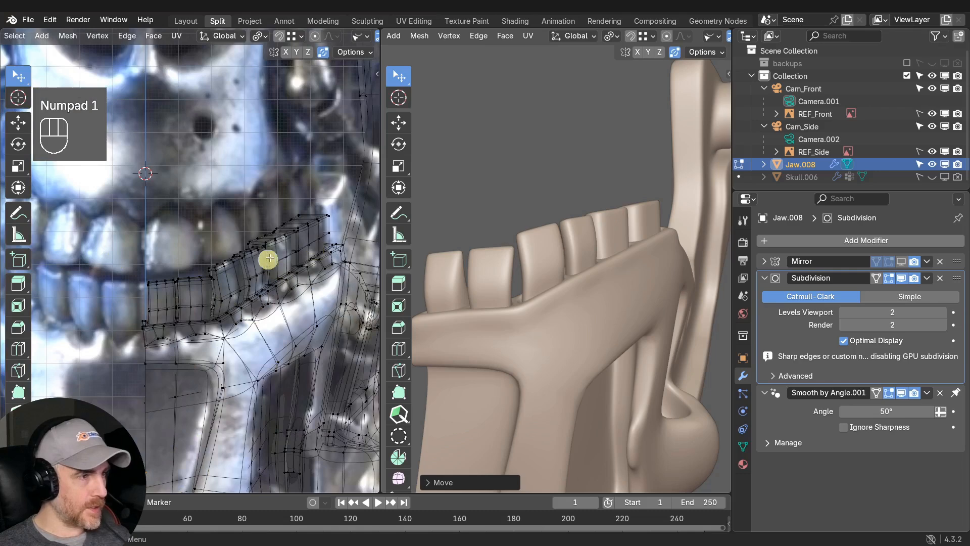
{"action": "middle_click_drag", "start_coordinate": [530, 268], "coordinate": [563, 281]}
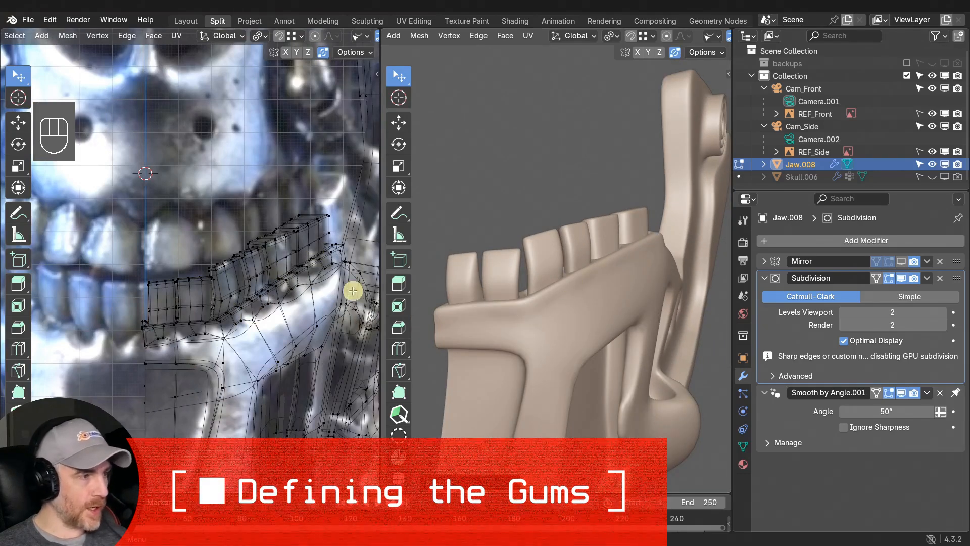
Show the overlays again and turn off the realtime subdivision display.
{"action": "key", "text": "q"}
{"action": "left_click", "coordinate": [538, 289]}
{"action": "key", "text": "q"}
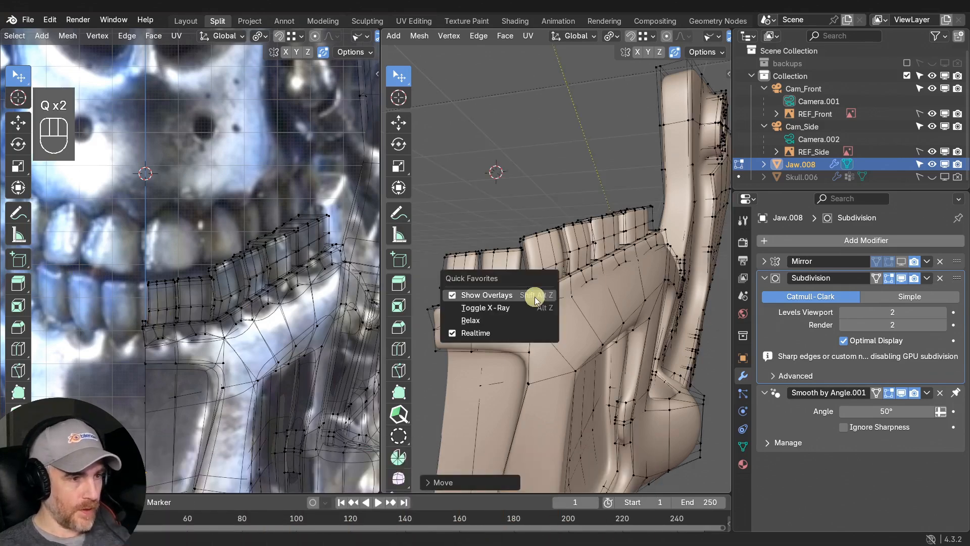
{"action": "left_click", "coordinate": [515, 335]}
Select the gum-strip faces centred in front of each tooth along the jaw in face mode.
{"action": "middle_click_drag", "start_coordinate": [468, 299], "coordinate": [463, 369]}
{"action": "left_click", "coordinate": [464, 370], "text": "shift"}
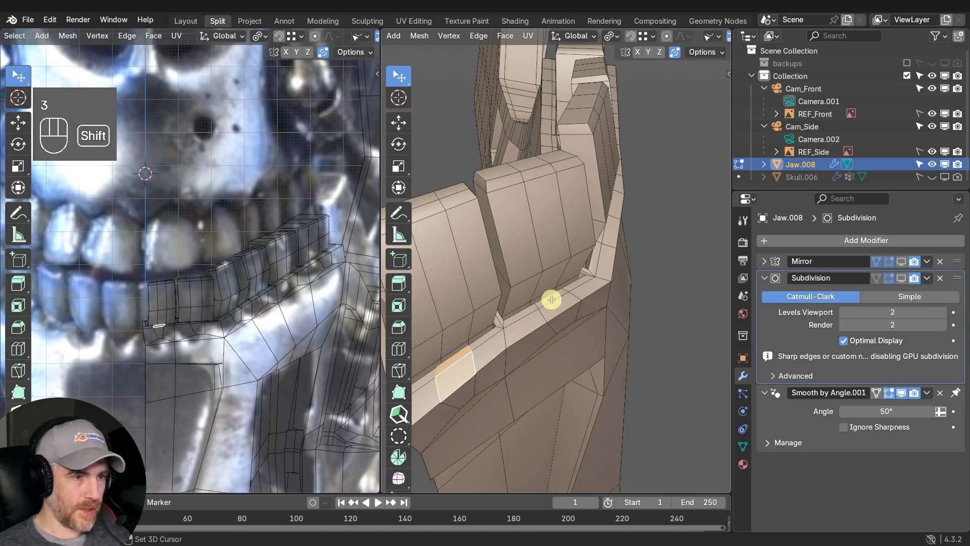
{"action": "middle_click_drag", "start_coordinate": [617, 303], "coordinate": [503, 325]}
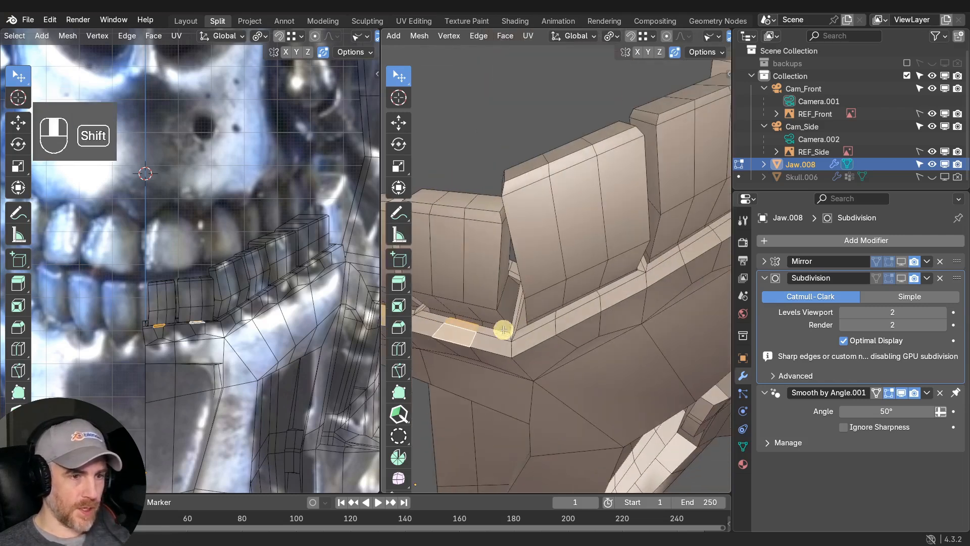
{"action": "left_click", "coordinate": [581, 303], "text": "shift"}
{"action": "middle_click_drag", "start_coordinate": [582, 310], "coordinate": [552, 316]}
{"action": "left_click", "coordinate": [563, 299], "text": "shift"}
{"action": "left_click", "coordinate": [564, 305], "text": "shift"}
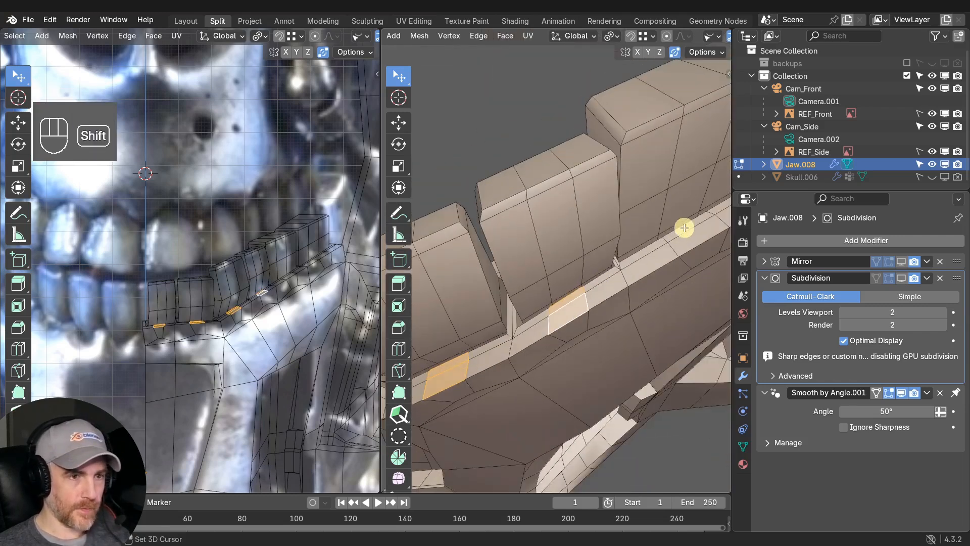
{"action": "left_click", "coordinate": [683, 228], "text": "shift"}
{"action": "middle_click_drag", "start_coordinate": [683, 233], "coordinate": [585, 268]}
{"action": "scroll", "coordinate": [585, 268], "scroll_direction": "down", "scroll_amount": 4}
Switch the transform orientation to Normal and lower the selected gum-strip faces about 0.023 m along their normal Z axis.
{"action": "middle_click_drag", "start_coordinate": [531, 283], "coordinate": [589, 167]}
{"action": "left_click", "coordinate": [577, 37]}
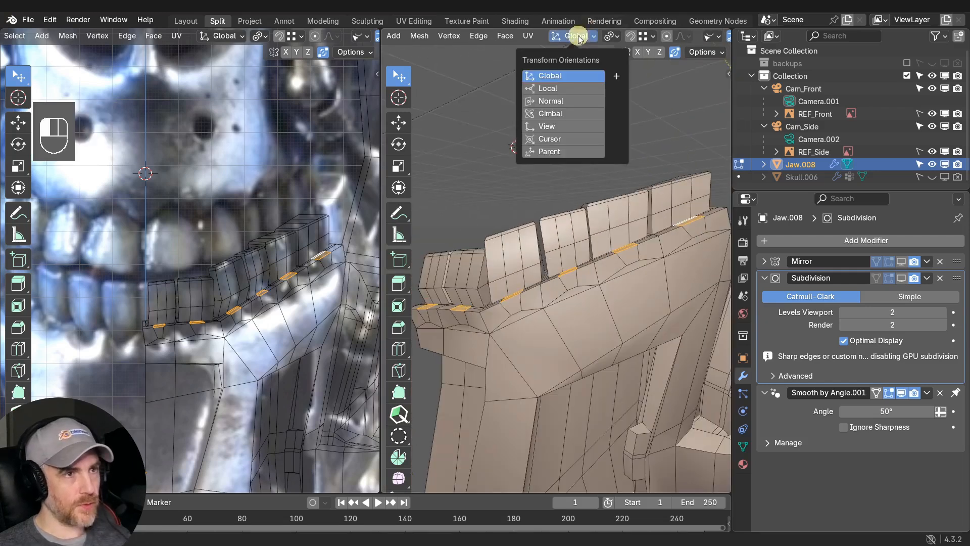
{"action": "left_click", "coordinate": [556, 103]}
{"action": "key", "text": "g"}
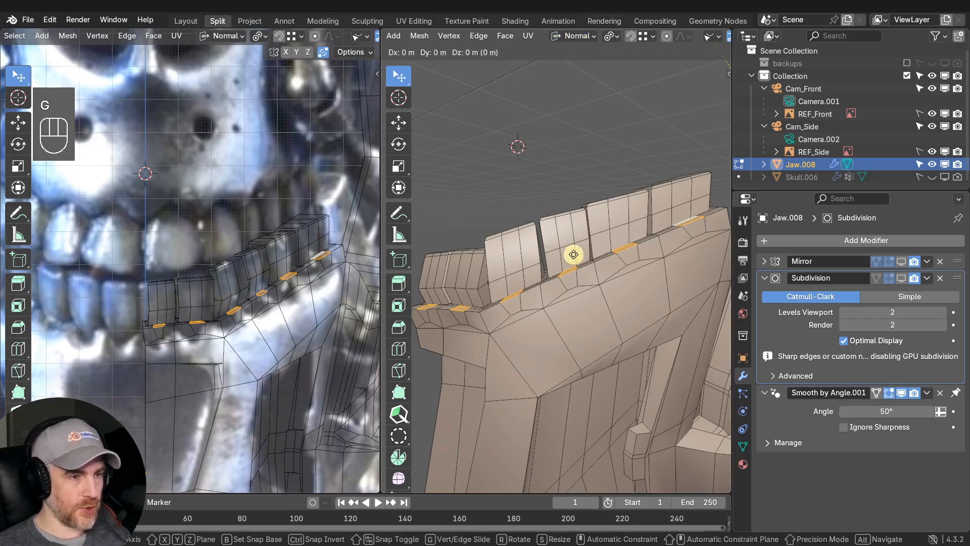
{"action": "key", "text": "z"}
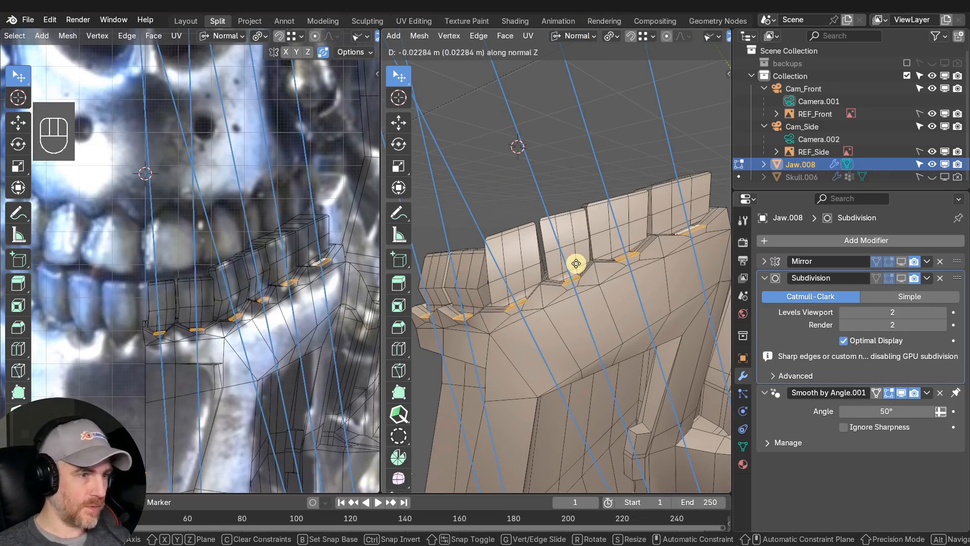
{"action": "left_click", "coordinate": [576, 263]}
Select the gum-strip faces between neighbouring teeth and raise them slightly along their normal Z axis to form peaks.
{"action": "middle_click_drag", "start_coordinate": [574, 277], "coordinate": [561, 340]}
{"action": "left_click", "coordinate": [506, 335]}
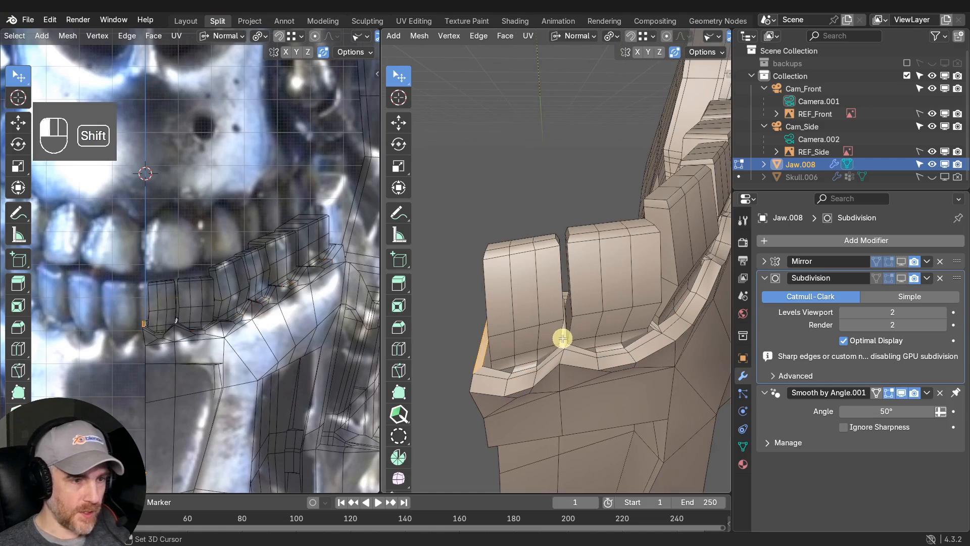
{"action": "scroll", "coordinate": [577, 339], "scroll_direction": "down", "scroll_amount": 2}
{"action": "middle_click_drag", "start_coordinate": [639, 345], "coordinate": [577, 313]}
{"action": "scroll", "coordinate": [571, 340], "scroll_direction": "up", "scroll_amount": 3}
{"action": "left_click", "coordinate": [545, 348], "text": "shift"}
{"action": "key", "text": "z"}
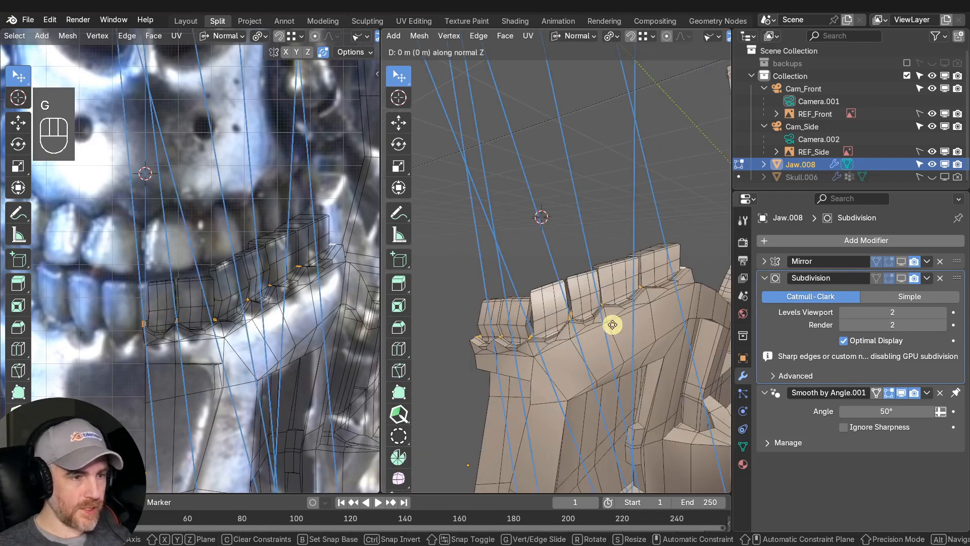
{"action": "left_click", "coordinate": [613, 320]}
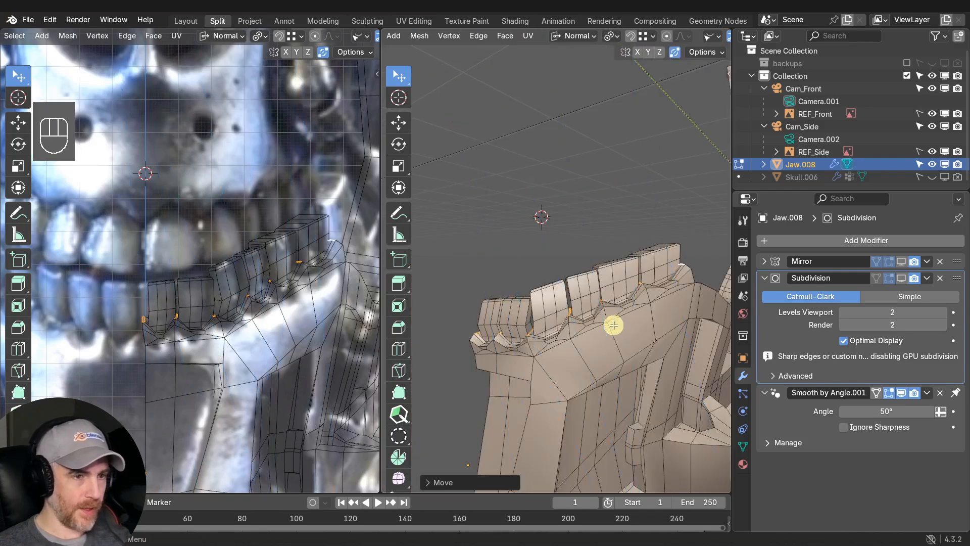
Preview the scalloped gum line with the subdivision display on, inspect it around the front teeth, and turn the display off.
{"action": "mouse_move", "coordinate": [613, 323]}
{"action": "middle_mouse_down"}
{"action": "mouse_move", "coordinate": [609, 334]}
{"action": "mouse_move", "coordinate": [656, 336]}
{"action": "mouse_move", "coordinate": [597, 329]}
{"action": "middle_mouse_up"}
{"action": "left_click", "coordinate": [901, 278]}
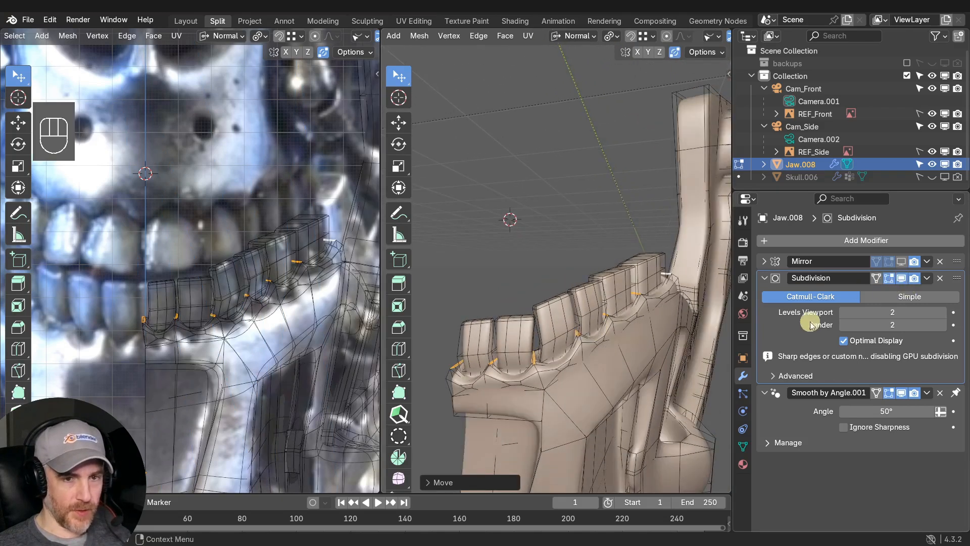
{"action": "left_click", "coordinate": [878, 279]}
{"action": "middle_click_drag", "start_coordinate": [606, 328], "coordinate": [577, 295]}
{"action": "scroll", "coordinate": [549, 317], "scroll_direction": "up", "scroll_amount": 3}
{"action": "middle_click_drag", "start_coordinate": [577, 296], "coordinate": [572, 283]}
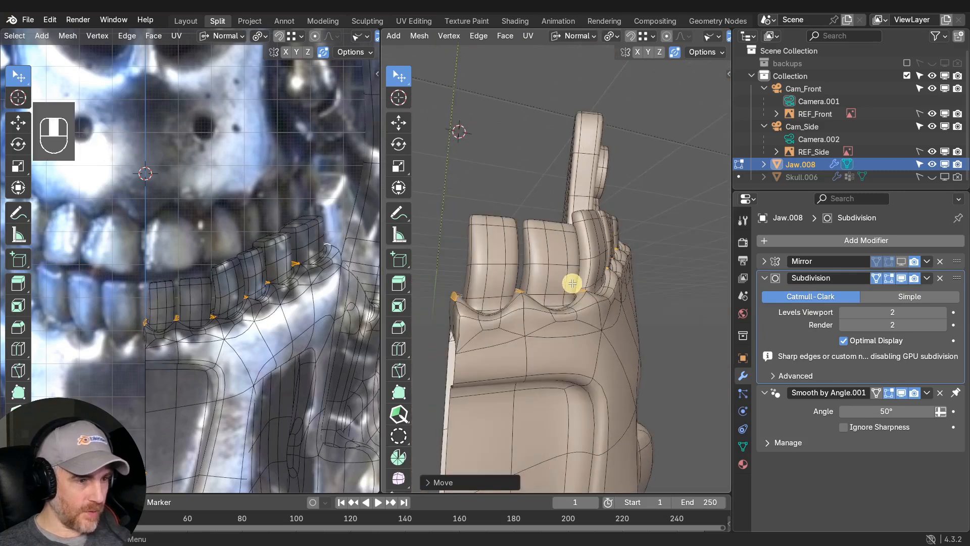
{"action": "middle_click_drag", "start_coordinate": [529, 320], "coordinate": [520, 337]}
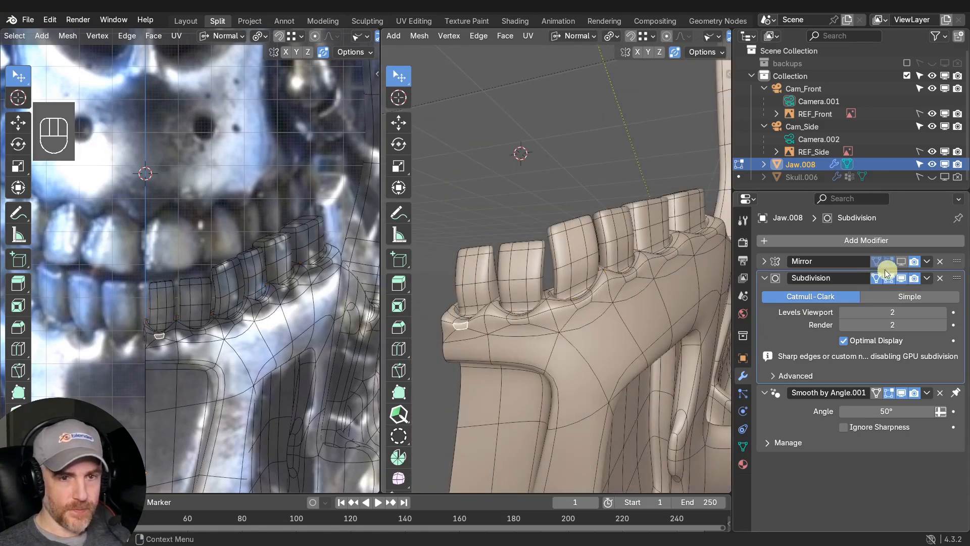
{"action": "left_click_drag", "start_coordinate": [901, 278], "coordinate": [873, 278]}
{"action": "middle_click_drag", "start_coordinate": [499, 332], "coordinate": [505, 311]}
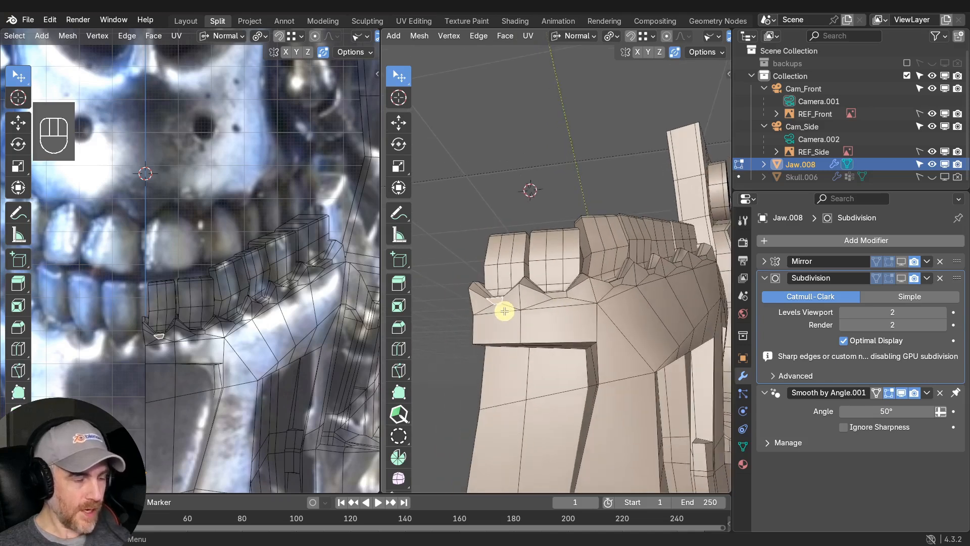
Select the horizontal edge path along the jaw below the gum line and edge-slide it by about -0.36.
{"action": "middle_click_drag", "start_coordinate": [640, 312], "coordinate": [620, 307]}
{"action": "left_click", "coordinate": [691, 263], "text": "ctrl"}
{"action": "key", "text": "g"}
{"action": "key", "text": "g"}
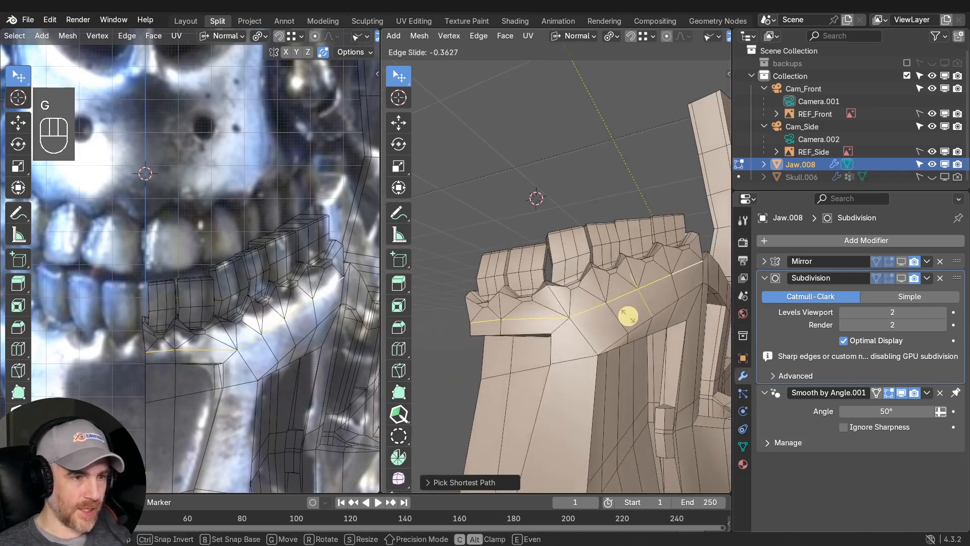
{"action": "left_click", "coordinate": [628, 316]}
{"action": "middle_click_drag", "start_coordinate": [508, 306], "coordinate": [483, 312]}
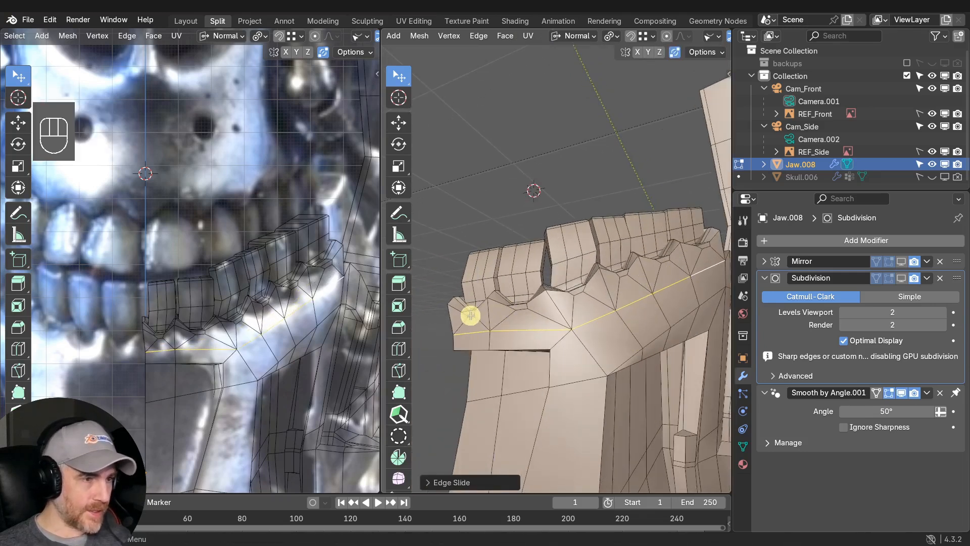
Select the short gum edges beneath each tooth and edge-slide them down the jaw by about 0.51.
{"action": "left_click", "coordinate": [471, 315]}
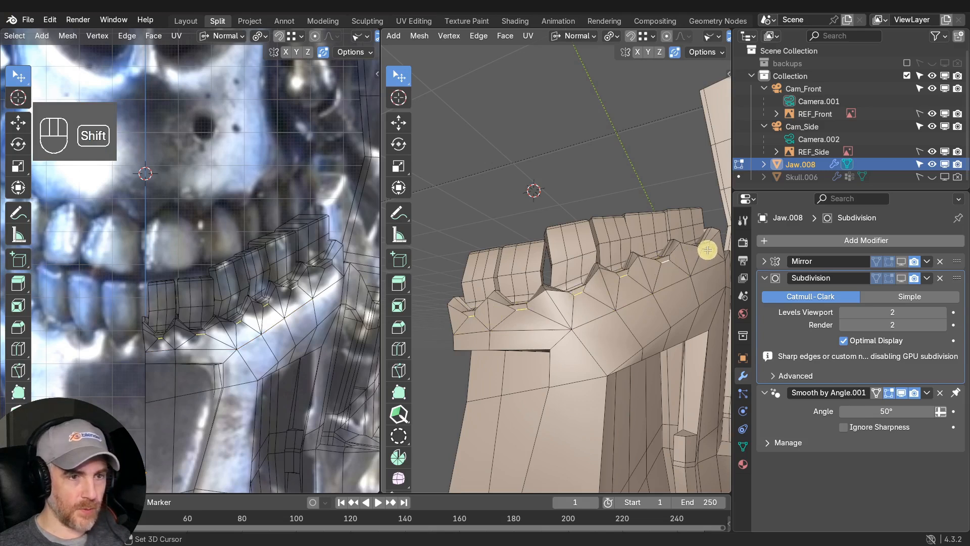
{"action": "key", "text": "g"}
{"action": "key", "text": "g"}
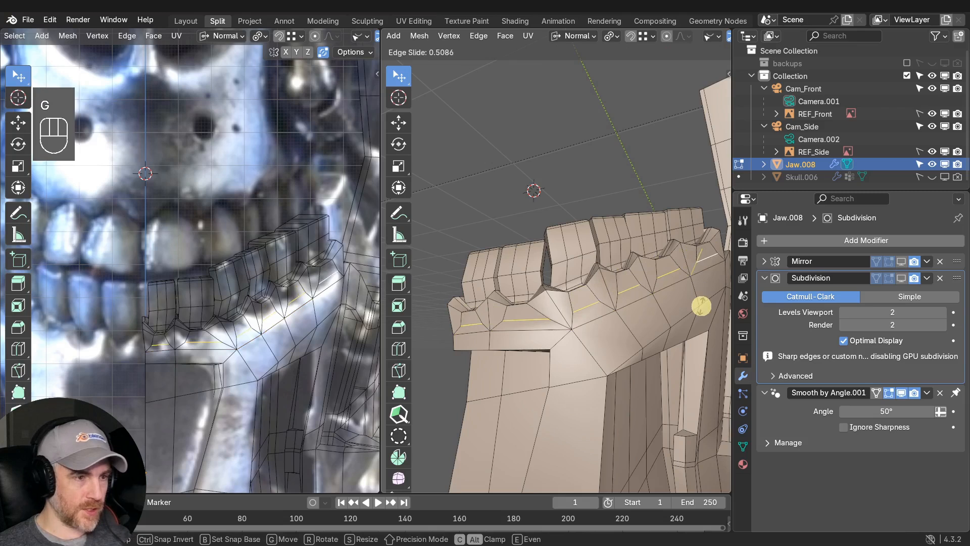
{"action": "left_click", "coordinate": [702, 307]}
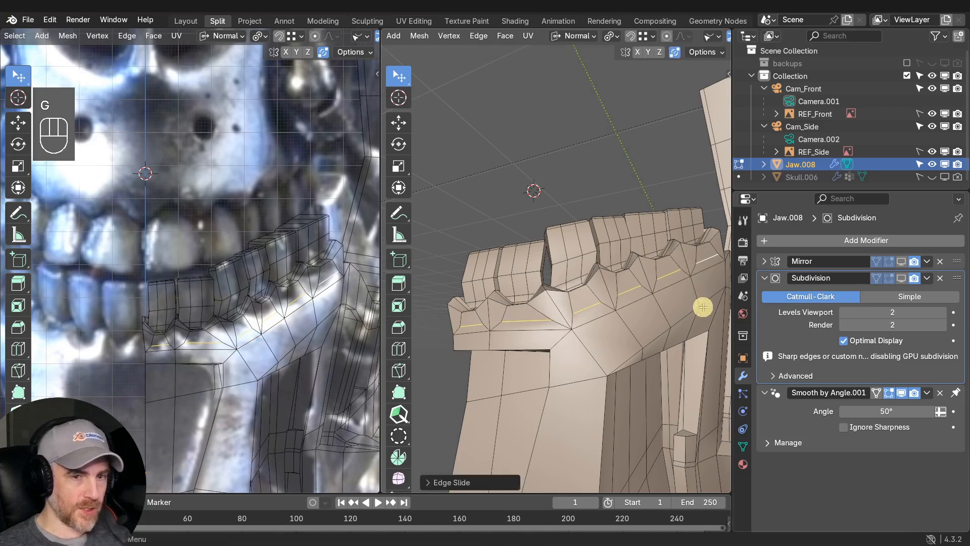
With the subdivision display on, select the gum faces below each tooth and move them about 0.032 m along their normal Z axis.
{"action": "mouse_move", "coordinate": [508, 317]}
{"action": "middle_mouse_down"}
{"action": "mouse_move", "coordinate": [485, 312]}
{"action": "mouse_move", "coordinate": [526, 351]}
{"action": "mouse_move", "coordinate": [568, 342]}
{"action": "mouse_move", "coordinate": [617, 307]}
{"action": "mouse_move", "coordinate": [585, 321]}
{"action": "mouse_move", "coordinate": [455, 335]}
{"action": "mouse_move", "coordinate": [502, 349]}
{"action": "mouse_move", "coordinate": [507, 326]}
{"action": "middle_mouse_up"}
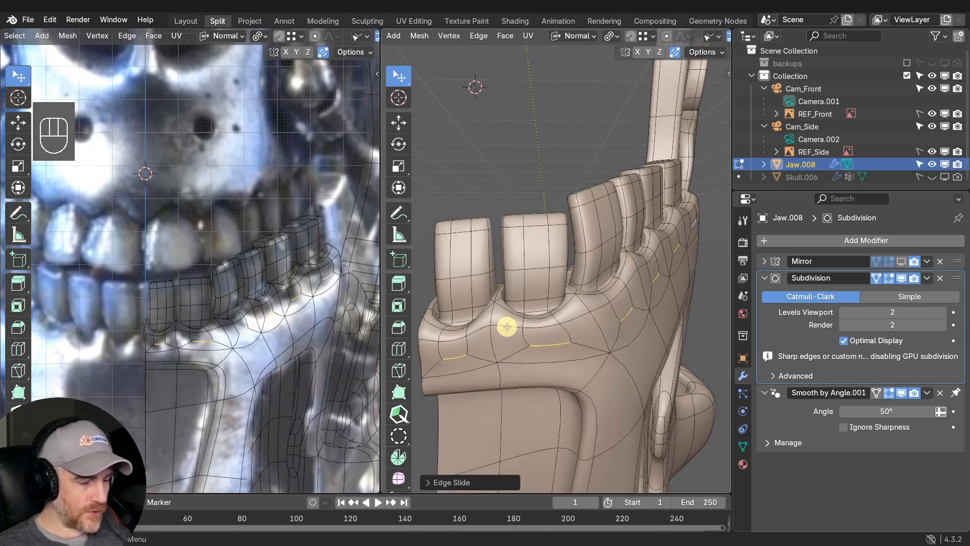
{"action": "key", "text": "3"}
{"action": "left_click", "coordinate": [454, 347]}
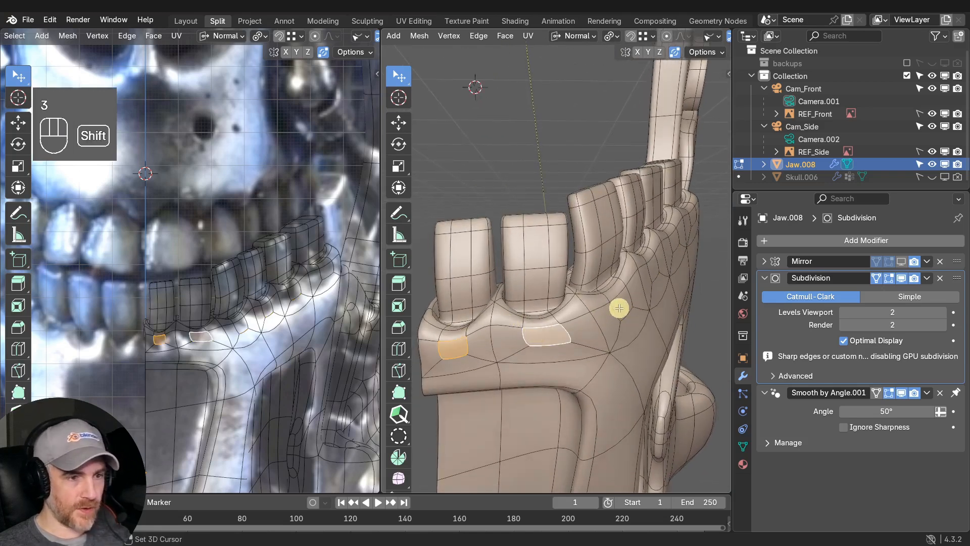
{"action": "left_click", "coordinate": [619, 308], "text": "shift"}
{"action": "middle_click_drag", "start_coordinate": [667, 312], "coordinate": [568, 329]}
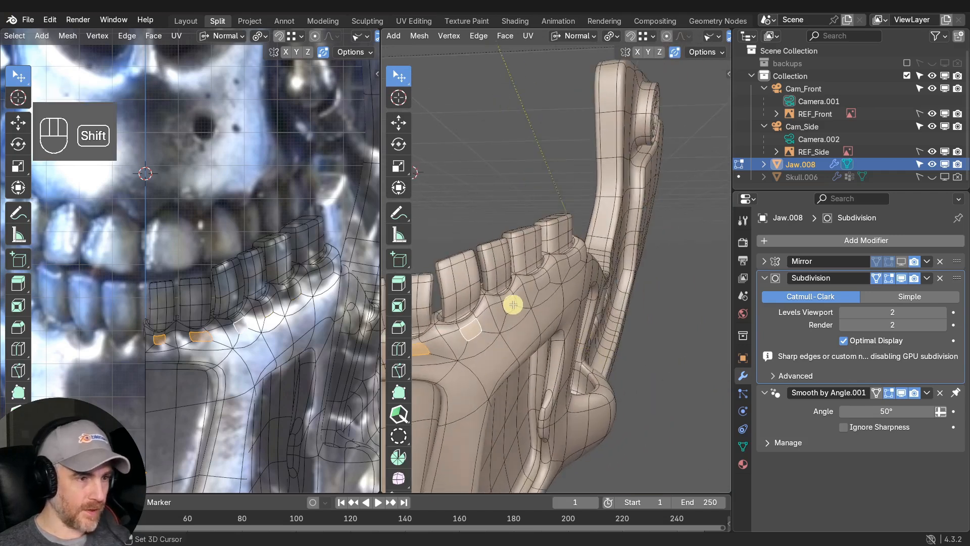
{"action": "middle_click_drag", "start_coordinate": [572, 260], "coordinate": [570, 301]}
{"action": "key", "text": "g"}
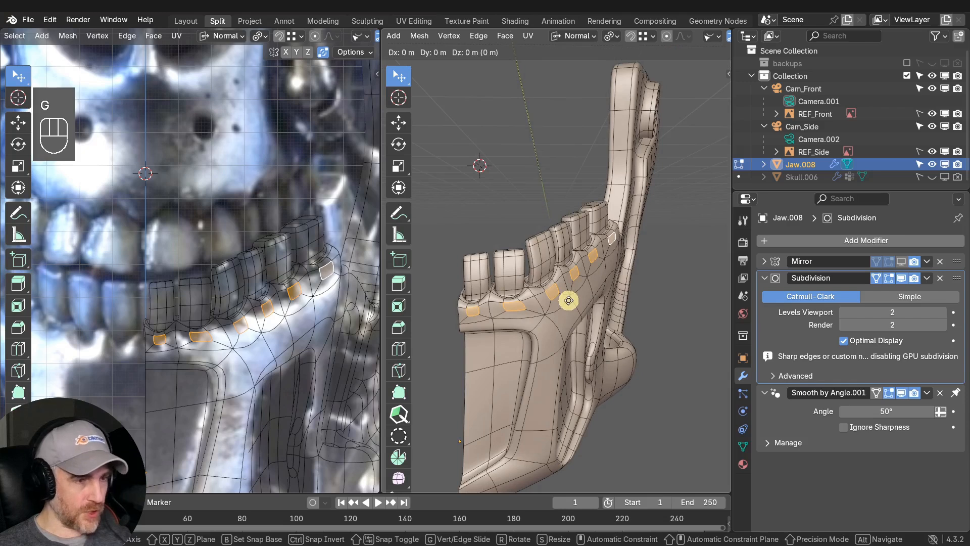
{"action": "key", "text": "z"}
{"action": "key", "text": "z"}
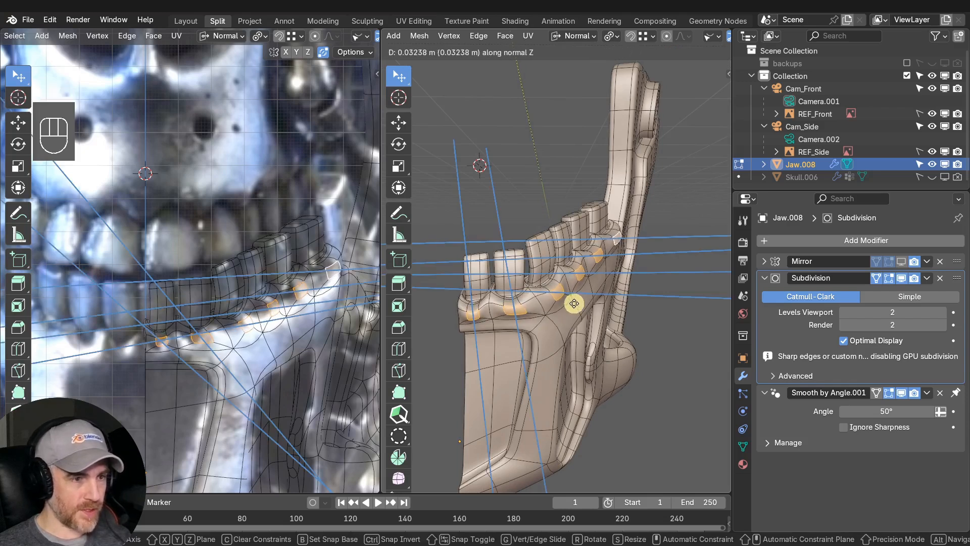
{"action": "left_click", "coordinate": [573, 304]}
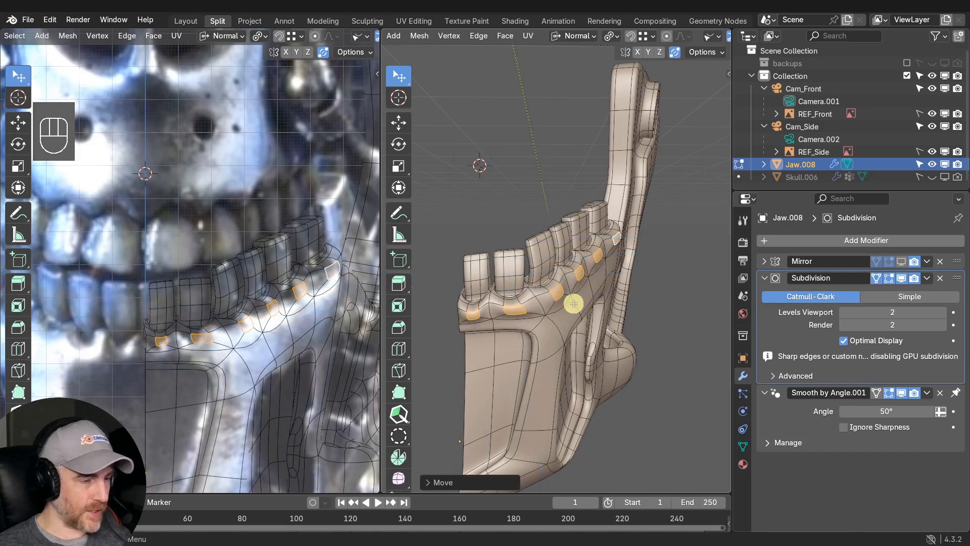
Hide the overlays and move the selected gum faces about 0.009 m back inward along their normal Z axis.
{"action": "key", "text": "q"}
{"action": "left_click", "coordinate": [562, 267]}
{"action": "middle_click_drag", "start_coordinate": [553, 297], "coordinate": [603, 333]}
{"action": "scroll", "coordinate": [453, 297], "scroll_direction": "up", "scroll_amount": 2}
{"action": "key", "text": "g"}
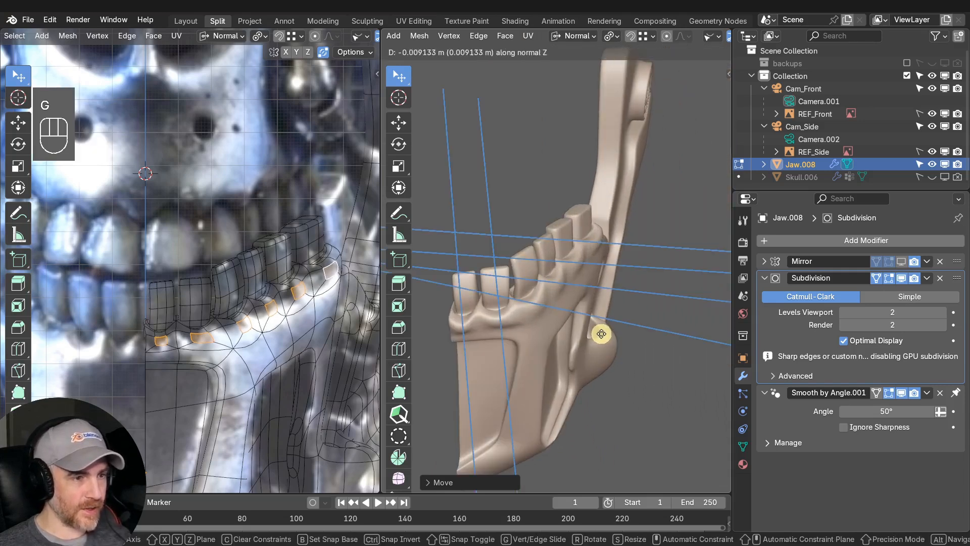
{"action": "left_click", "coordinate": [601, 334]}
Show the overlays and push the gum faces below the two front teeth inward about 0.02 m along their normal.
{"action": "middle_click_drag", "start_coordinate": [599, 332], "coordinate": [585, 309]}
{"action": "left_click", "coordinate": [584, 310]}
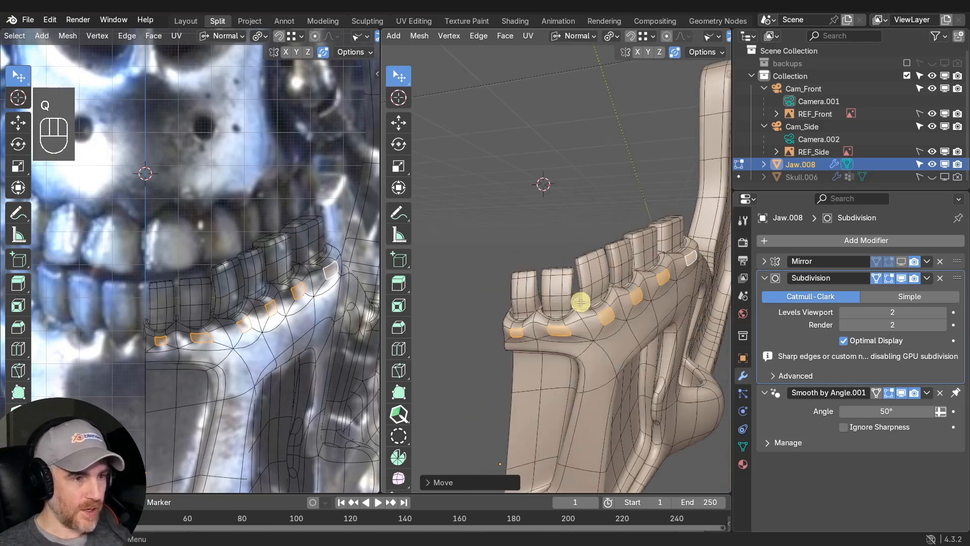
{"action": "left_click", "coordinate": [561, 330]}
{"action": "middle_click_drag", "start_coordinate": [539, 331], "coordinate": [572, 357]}
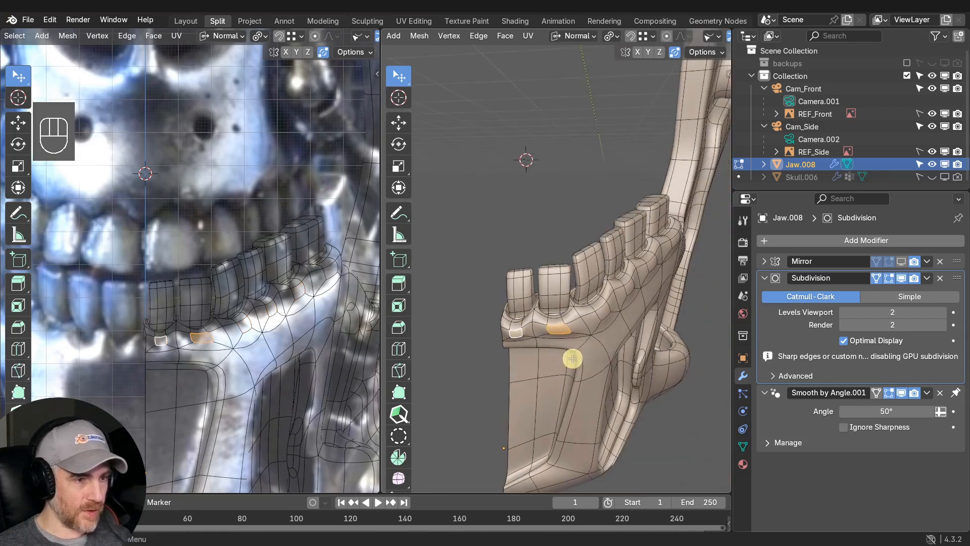
{"action": "key", "text": "g"}
{"action": "key", "text": "z"}
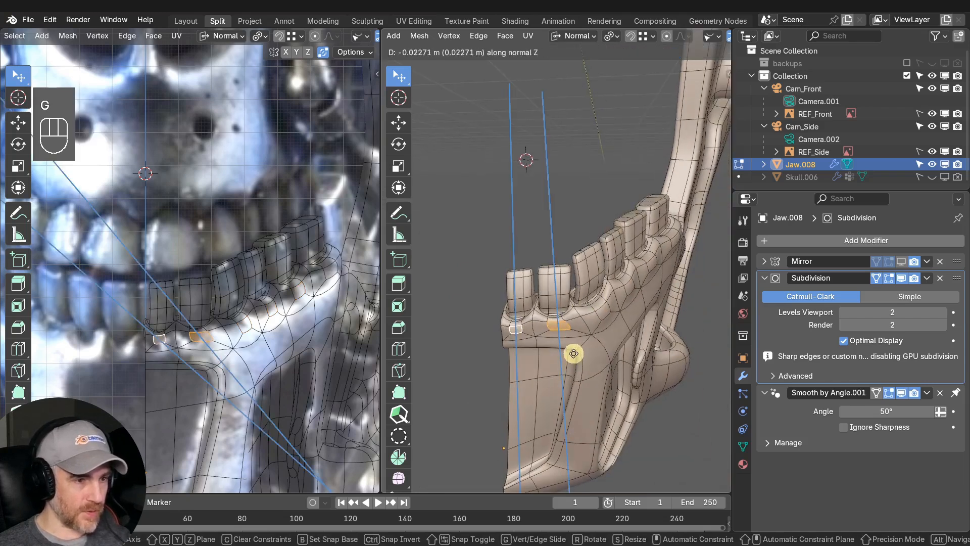
{"action": "left_click", "coordinate": [574, 355]}
Preview the smoothed gums without overlays, turn off the subdivision display, and show the overlays again in edit mode.
{"action": "middle_click_drag", "start_coordinate": [574, 355], "coordinate": [556, 309]}
{"action": "left_click", "coordinate": [581, 345]}
{"action": "left_click", "coordinate": [901, 277]}
{"action": "key", "text": "Tab"}
{"action": "key", "text": "Tab"}
{"action": "key", "text": "q"}
{"action": "left_click", "coordinate": [521, 311]}
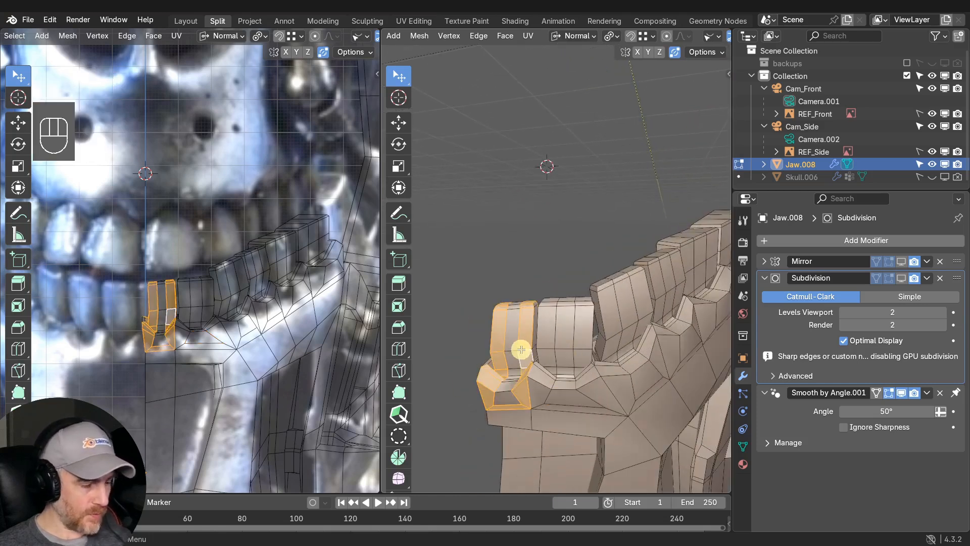
Select the lower horizontal edge loop on every tooth and scale the loops up by about 1.19.
{"action": "left_click", "coordinate": [513, 349], "text": "alt"}
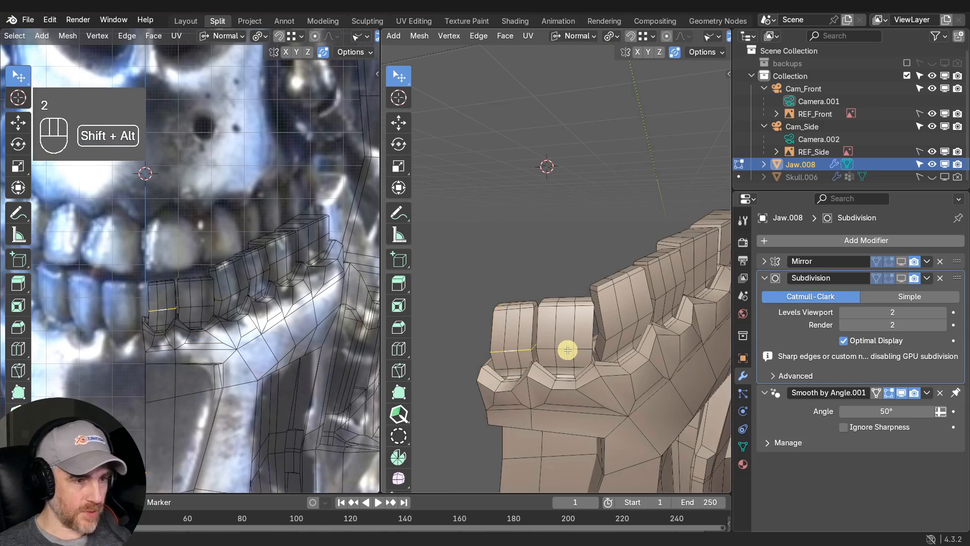
{"action": "middle_click_drag", "start_coordinate": [704, 261], "coordinate": [629, 280]}
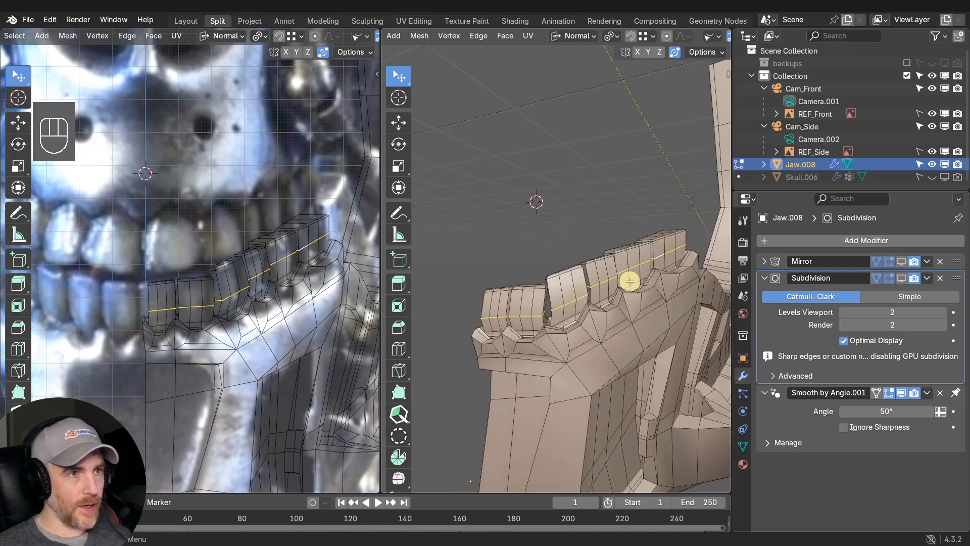
{"action": "key", "text": "s"}
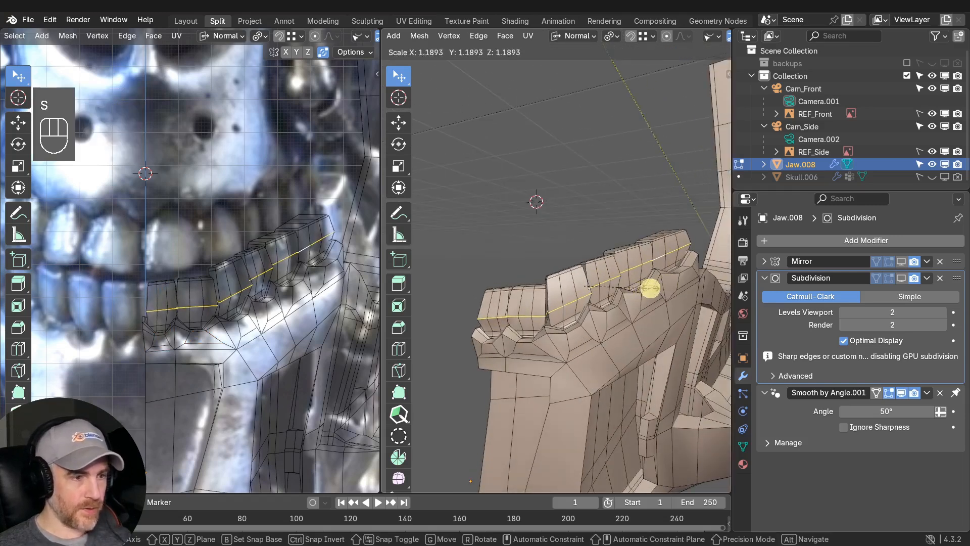
{"action": "left_click", "coordinate": [651, 286]}
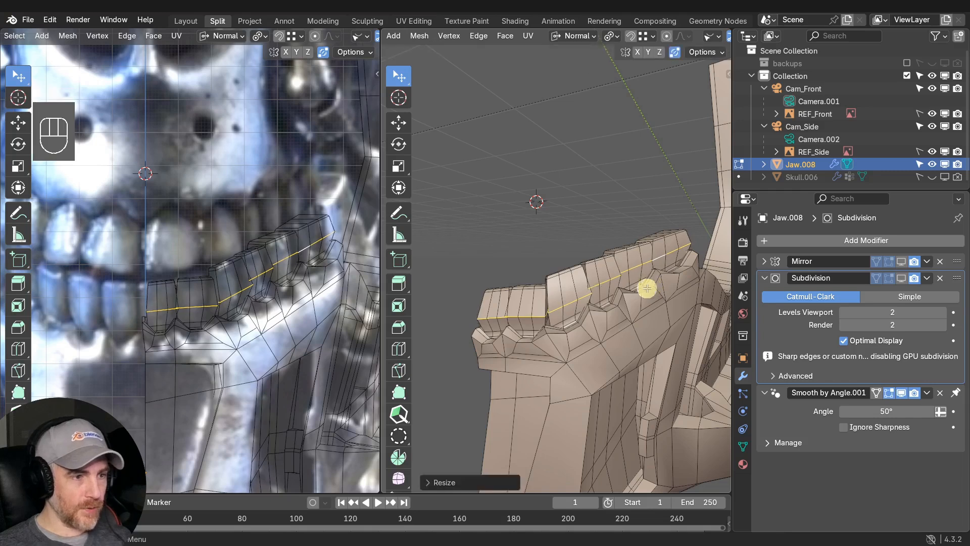
{"action": "middle_click_drag", "start_coordinate": [645, 286], "coordinate": [614, 277]}
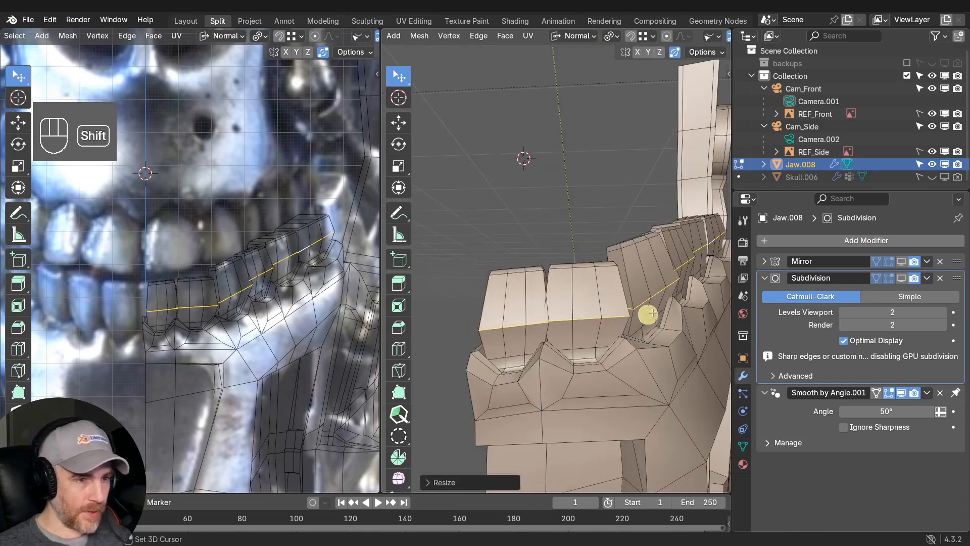
Select the edge loops where the teeth meet the gums and scale them up slightly.
{"action": "middle_click_drag", "start_coordinate": [646, 314], "coordinate": [497, 357]}
{"action": "left_click", "coordinate": [497, 355]}
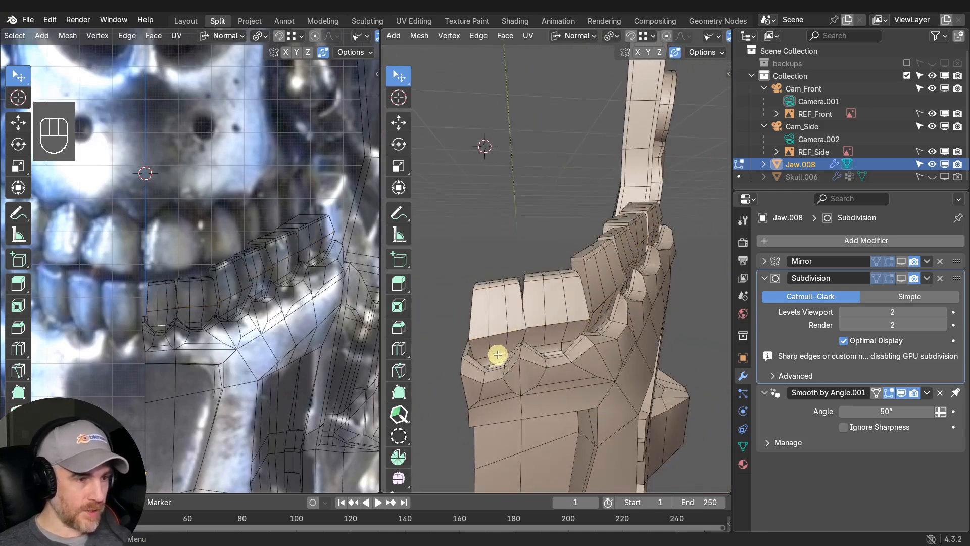
{"action": "left_click", "coordinate": [558, 341], "text": "alt+shift"}
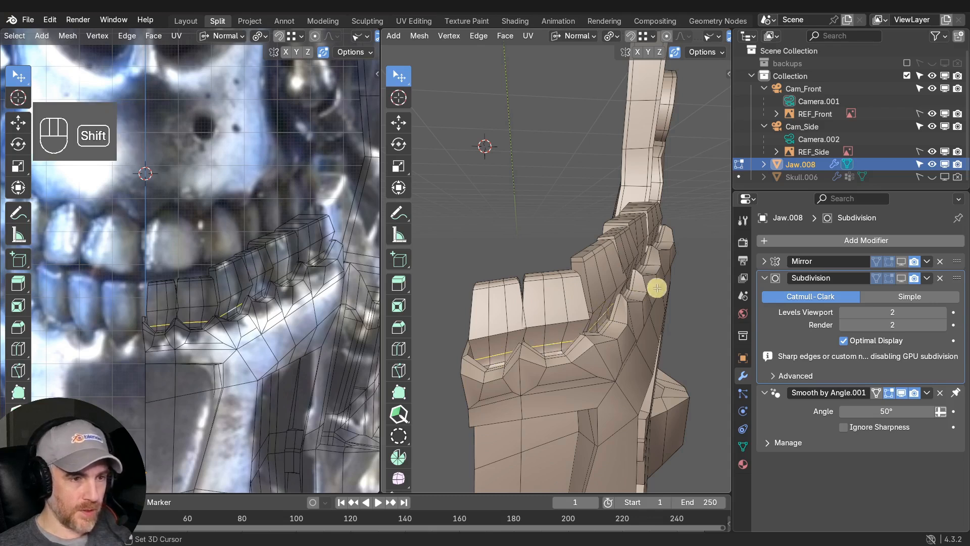
{"action": "middle_click_drag", "start_coordinate": [652, 286], "coordinate": [579, 322]}
{"action": "left_click", "coordinate": [649, 294], "text": "alt+shift"}
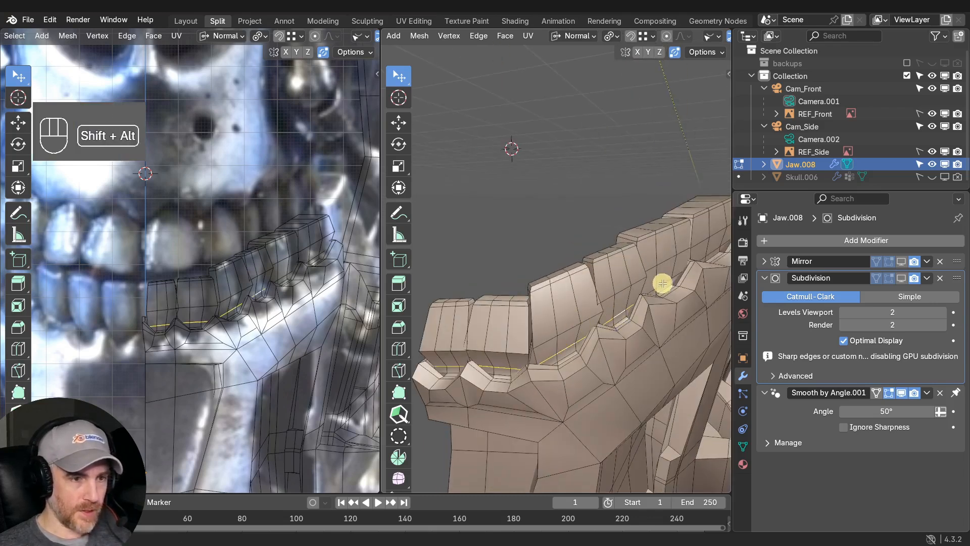
{"action": "left_click", "coordinate": [611, 37]}
{"action": "left_click", "coordinate": [618, 100]}
{"action": "middle_click_drag", "start_coordinate": [604, 233], "coordinate": [689, 266]}
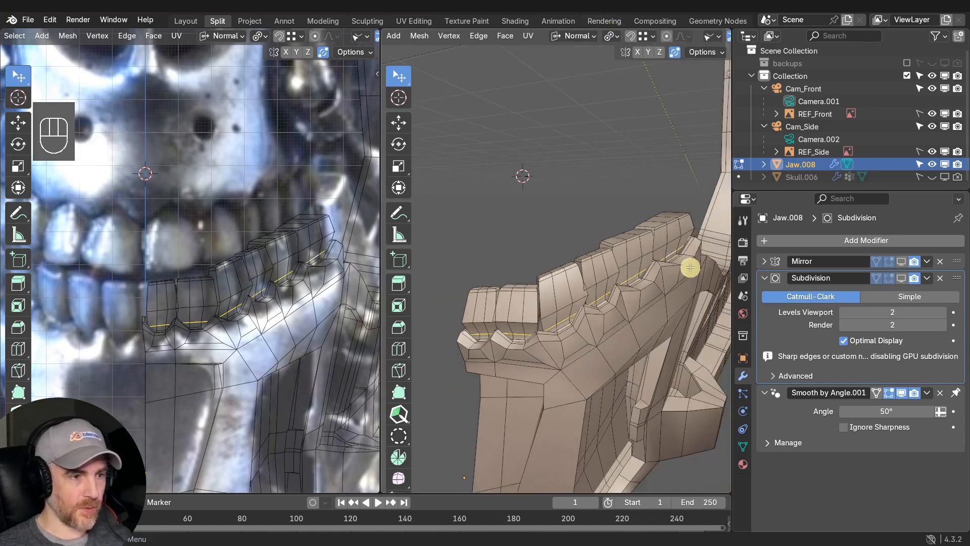
{"action": "key", "text": "s"}
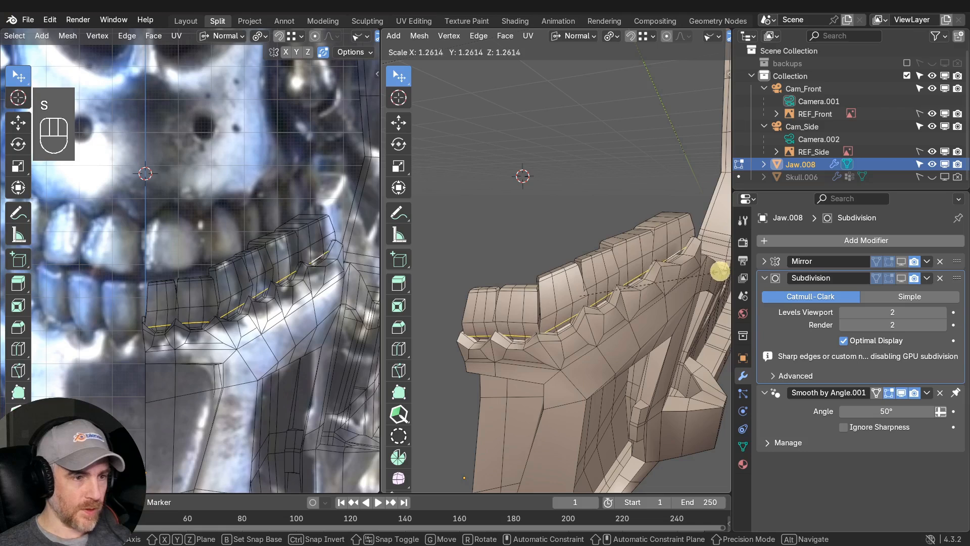
{"action": "left_click", "coordinate": [707, 268]}
Turn the Subdivision modifier's display back on to check the tooth bases in smoothed form.
{"action": "scroll", "coordinate": [708, 268], "scroll_direction": "down", "scroll_amount": 1}
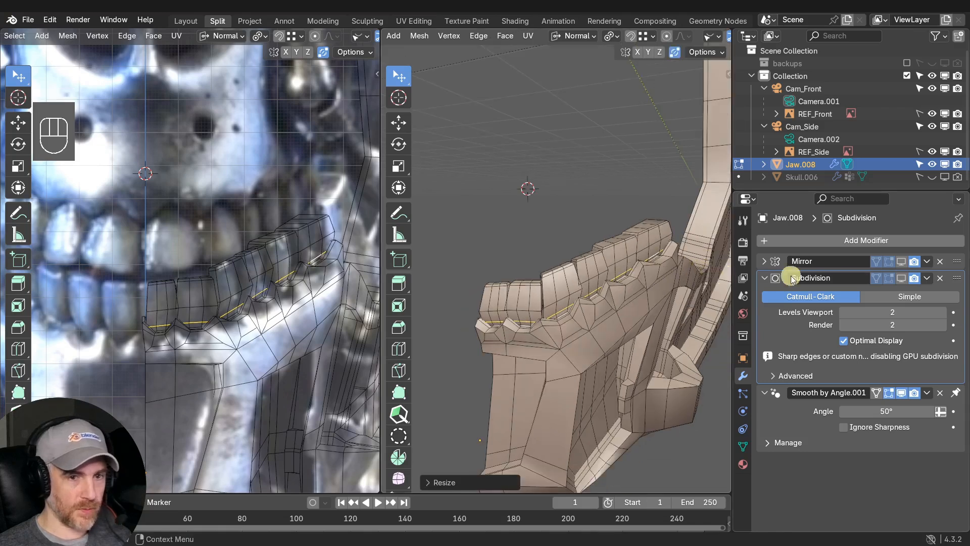
{"action": "left_click", "coordinate": [902, 279]}
{"action": "middle_click_drag", "start_coordinate": [578, 298], "coordinate": [490, 314]}
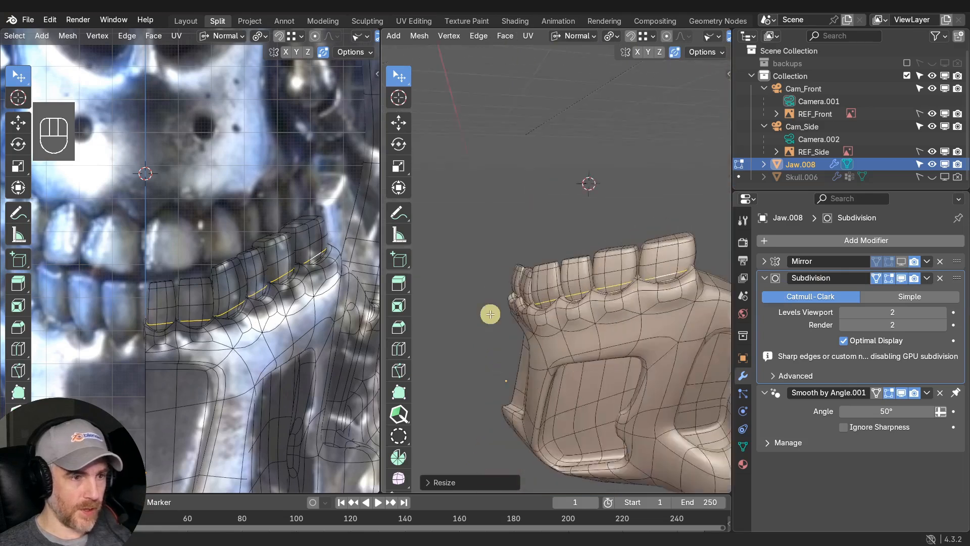
Rescale one edge loop on each of two teeth, one at a time, to refine the tooth shapes.
{"action": "scroll", "coordinate": [581, 293], "scroll_direction": "up", "scroll_amount": 4}
{"action": "middle_click_drag", "start_coordinate": [581, 294], "coordinate": [578, 308]}
{"action": "left_click", "coordinate": [578, 360], "text": "alt"}
{"action": "key", "text": "s"}
{"action": "mouse_move", "coordinate": [578, 364]}
{"action": "middle_mouse_down"}
{"action": "mouse_move", "coordinate": [609, 336]}
{"action": "mouse_move", "coordinate": [546, 319]}
{"action": "mouse_move", "coordinate": [513, 363]}
{"action": "mouse_move", "coordinate": [652, 347]}
{"action": "mouse_move", "coordinate": [550, 301]}
{"action": "mouse_move", "coordinate": [570, 298]}
{"action": "mouse_move", "coordinate": [548, 314]}
{"action": "mouse_move", "coordinate": [578, 340]}
{"action": "mouse_move", "coordinate": [587, 374]}
{"action": "middle_mouse_up"}
{"action": "left_click", "coordinate": [621, 328]}
{"action": "left_click", "coordinate": [512, 283]}
{"action": "left_click", "coordinate": [511, 302], "text": "alt"}
{"action": "key", "text": "s"}
{"action": "left_click", "coordinate": [520, 309]}
Select the middle top faces of the two rearmost teeth and push them down about 0.02 m along normal Z.
{"action": "scroll", "coordinate": [520, 309], "scroll_direction": "down", "scroll_amount": 4}
{"action": "scroll", "coordinate": [548, 314], "scroll_direction": "up", "scroll_amount": 3}
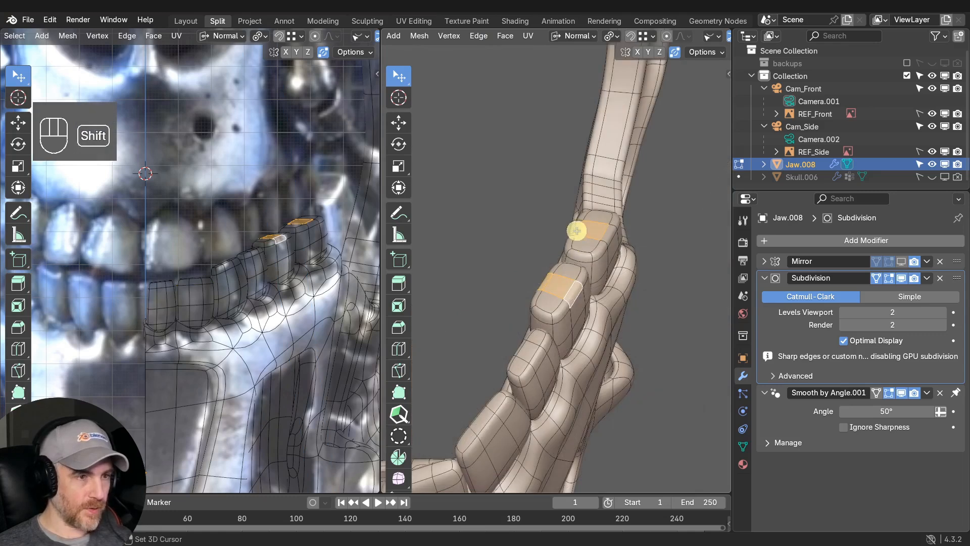
{"action": "middle_click_drag", "start_coordinate": [607, 231], "coordinate": [533, 223]}
{"action": "key", "text": "g"}
{"action": "key", "text": "z"}
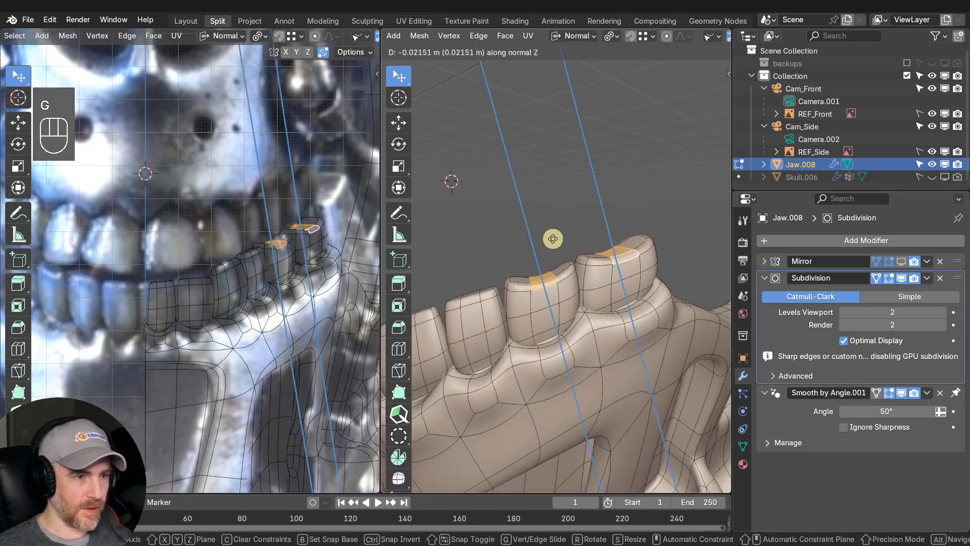
{"action": "left_click", "coordinate": [553, 239]}
{"action": "scroll", "coordinate": [536, 242], "scroll_direction": "down", "scroll_amount": 5}
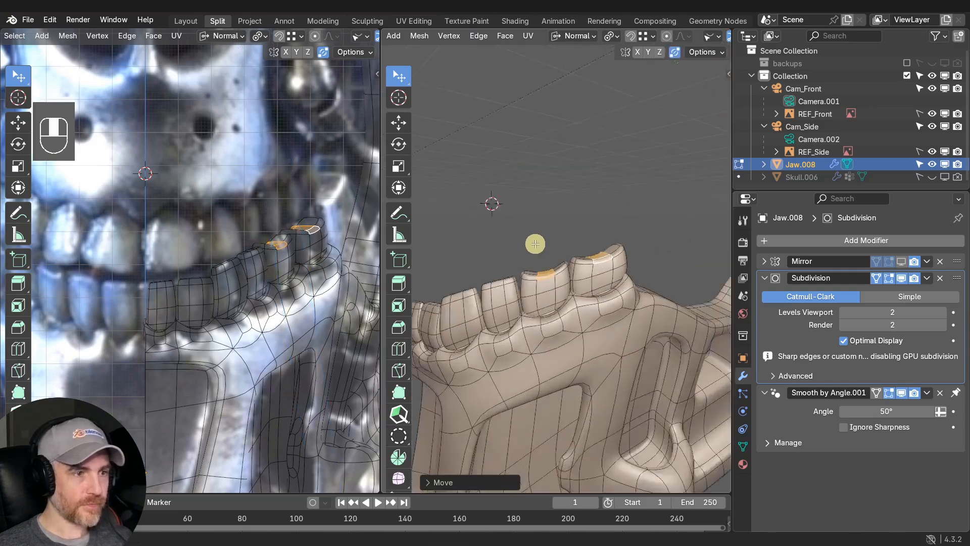
Select the inner face strips of the two rearmost teeth and gums and move them inward with smooth proportional editing at about 0.1 m.
{"action": "middle_click_drag", "start_coordinate": [524, 247], "coordinate": [548, 263], "text": "shift"}
{"action": "middle_click_drag", "start_coordinate": [549, 263], "coordinate": [558, 318]}
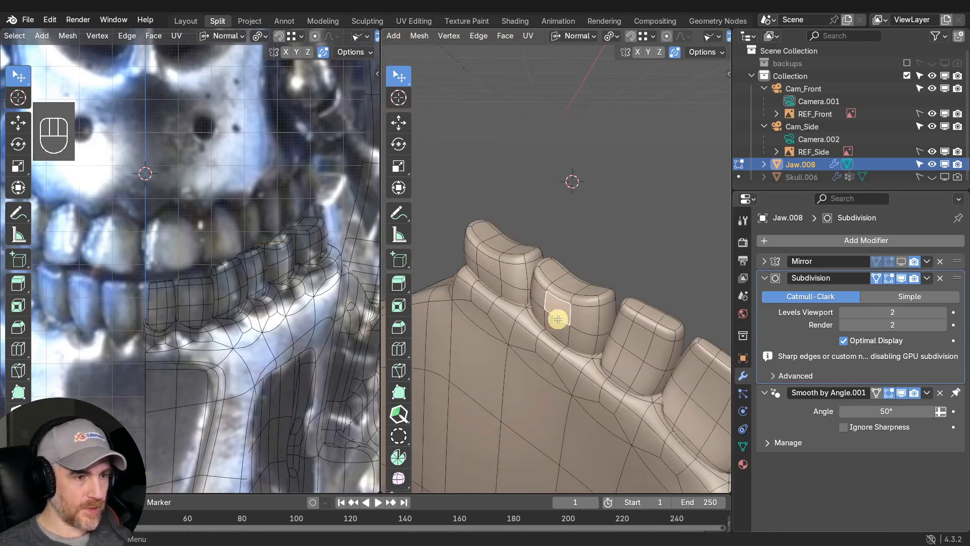
{"action": "left_click", "coordinate": [558, 311]}
{"action": "left_click", "coordinate": [539, 367], "text": "ctrl"}
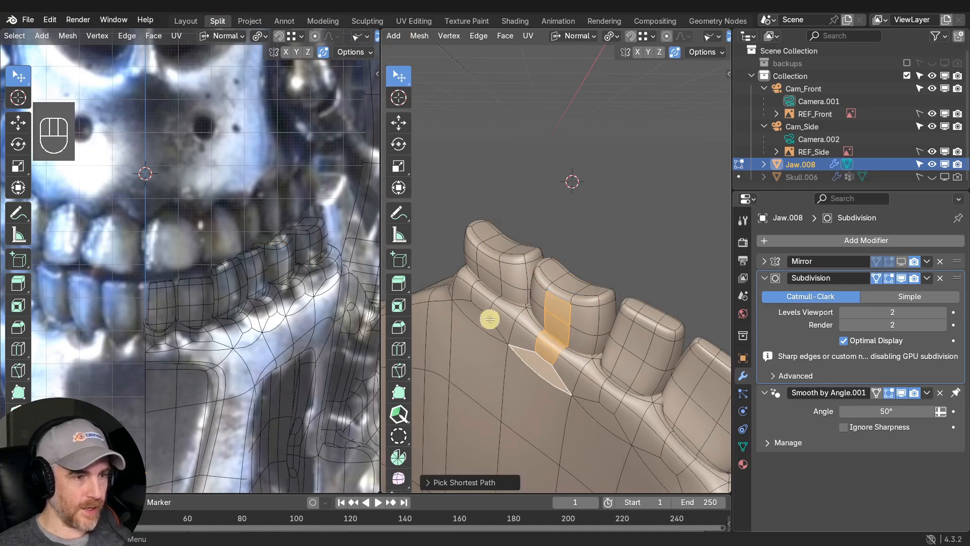
{"action": "left_click", "coordinate": [488, 265], "text": "shift"}
{"action": "left_click", "coordinate": [475, 311], "text": "ctrl"}
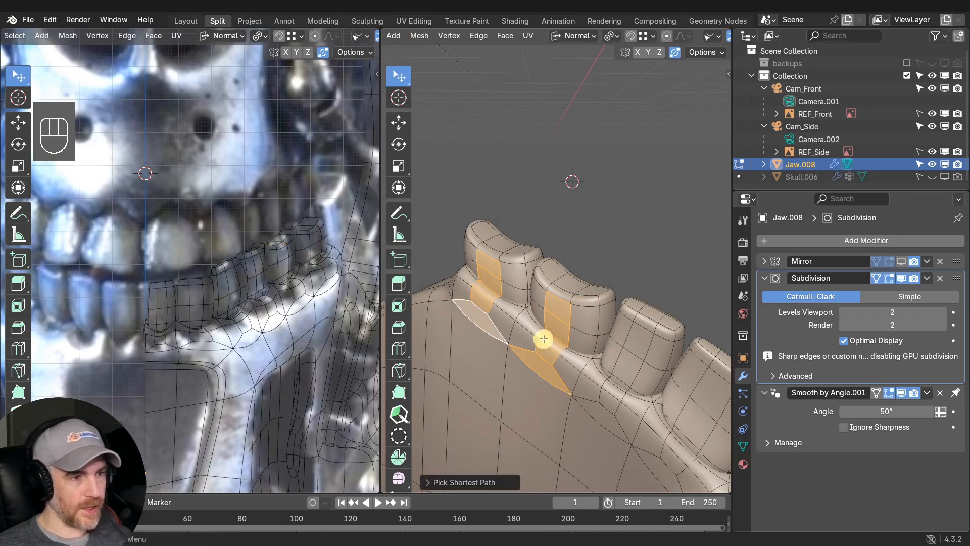
{"action": "middle_click_drag", "start_coordinate": [541, 336], "coordinate": [501, 338]}
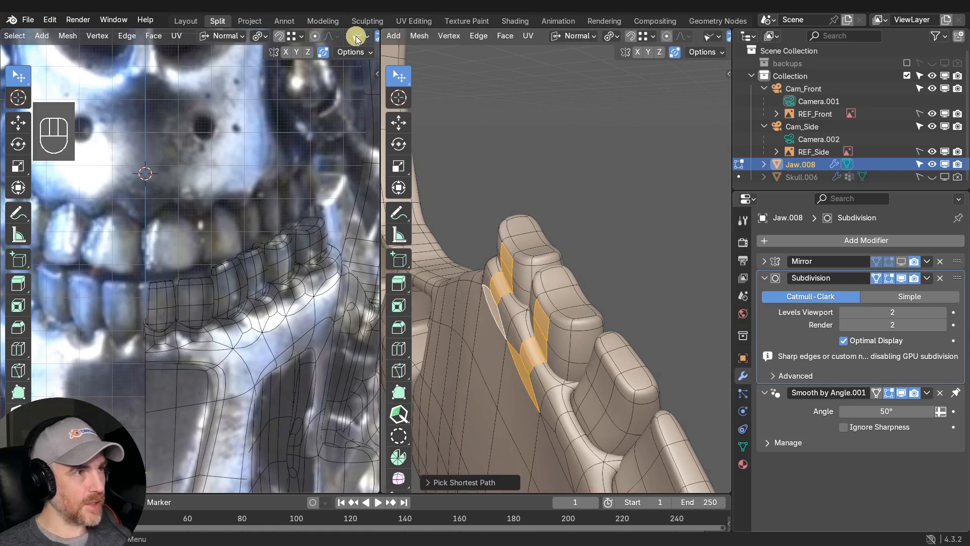
{"action": "key", "text": "g"}
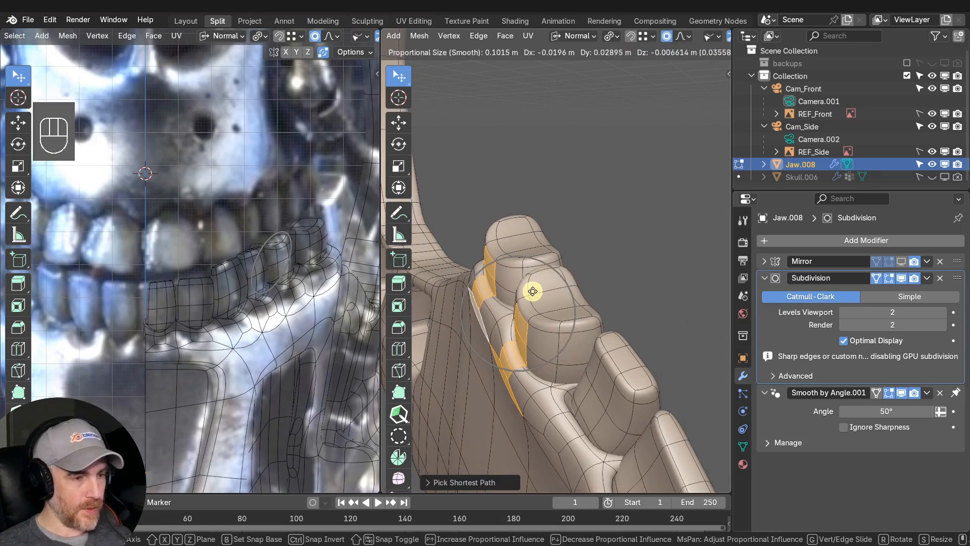
{"action": "left_click", "coordinate": [555, 316]}
Select the teeth's top faces and move them slightly downward with smooth proportional editing at a size of about 0.42 m.
{"action": "middle_click_drag", "start_coordinate": [555, 317], "coordinate": [570, 285]}
{"action": "middle_click_drag", "start_coordinate": [486, 286], "coordinate": [521, 298]}
{"action": "middle_click_drag", "start_coordinate": [483, 327], "coordinate": [480, 345]}
{"action": "left_click", "coordinate": [476, 338]}
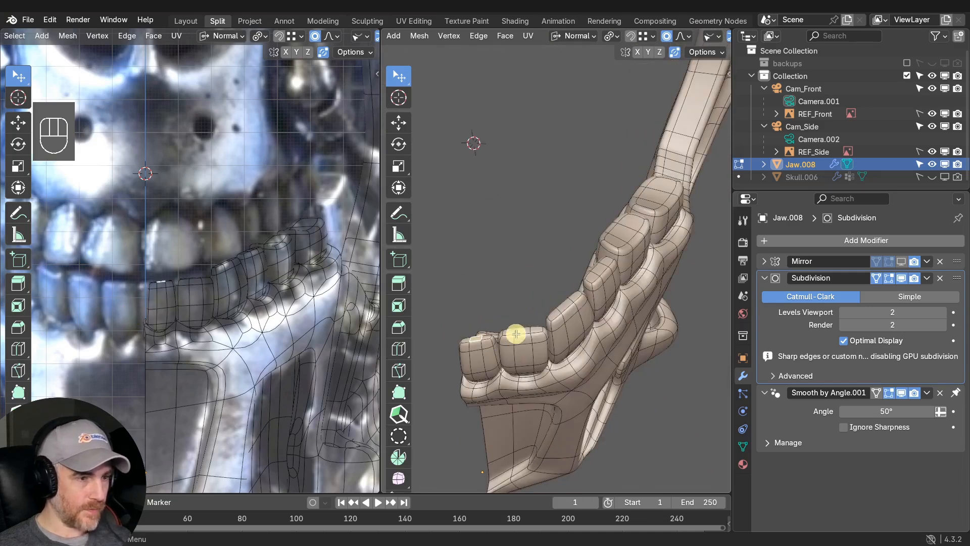
{"action": "left_click", "coordinate": [523, 331], "text": "shift"}
{"action": "left_click", "coordinate": [565, 305], "text": "shift"}
{"action": "left_click", "coordinate": [647, 201], "text": "shift"}
{"action": "middle_click_drag", "start_coordinate": [648, 201], "coordinate": [569, 238]}
{"action": "key", "text": "g"}
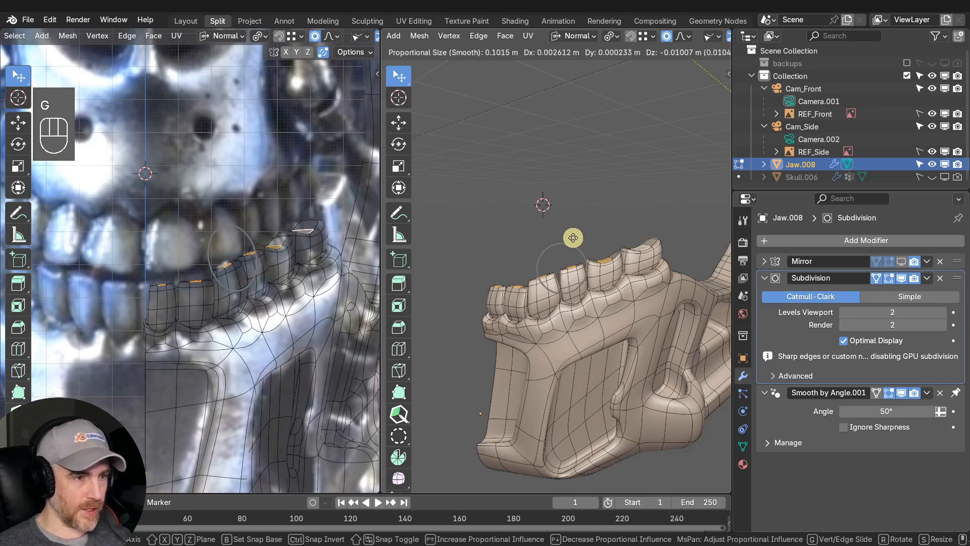
{"action": "scroll", "coordinate": [574, 238], "scroll_direction": "down", "scroll_amount": 15}
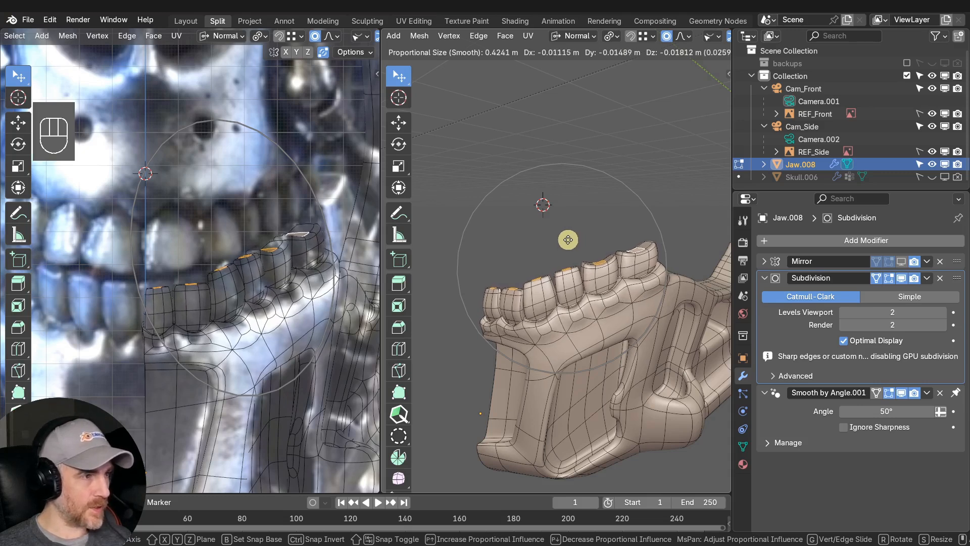
{"action": "left_click", "coordinate": [569, 240]}
Raise the top faces of the two front teeth about 0.03 m using a proportional size of about 0.2 m.
{"action": "scroll", "coordinate": [510, 292], "scroll_direction": "up", "scroll_amount": 2}
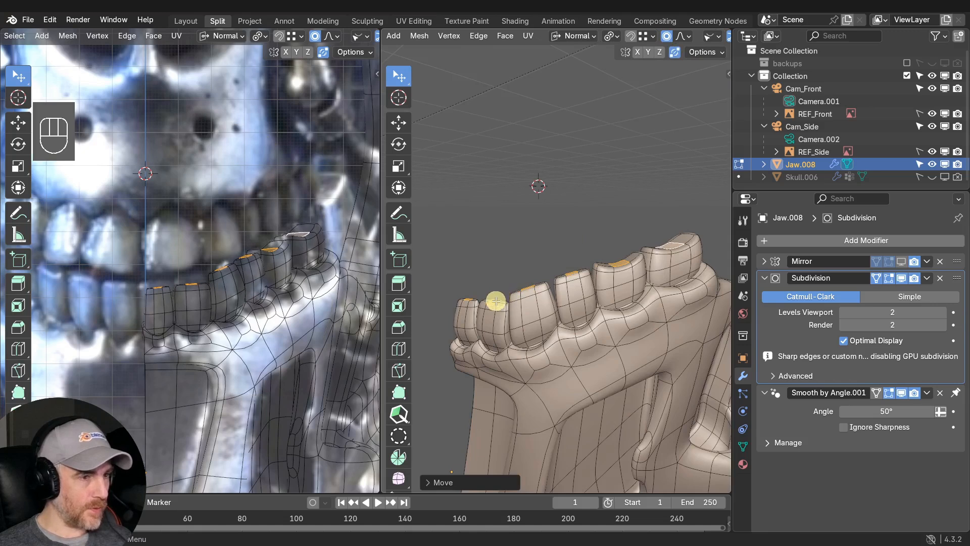
{"action": "left_click", "coordinate": [496, 302]}
{"action": "left_click", "coordinate": [468, 299], "text": "shift"}
{"action": "key", "text": "g"}
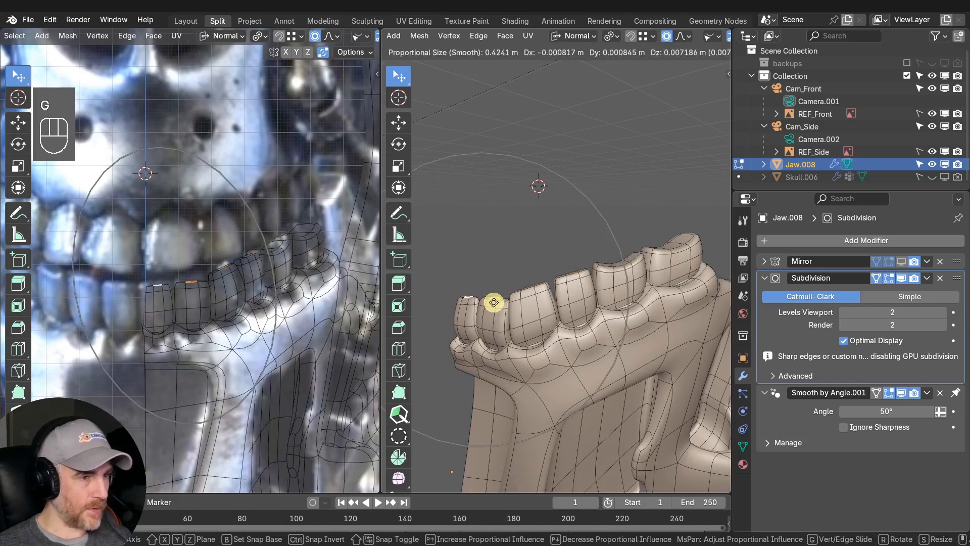
{"action": "scroll", "coordinate": [493, 300], "scroll_direction": "up", "scroll_amount": 8}
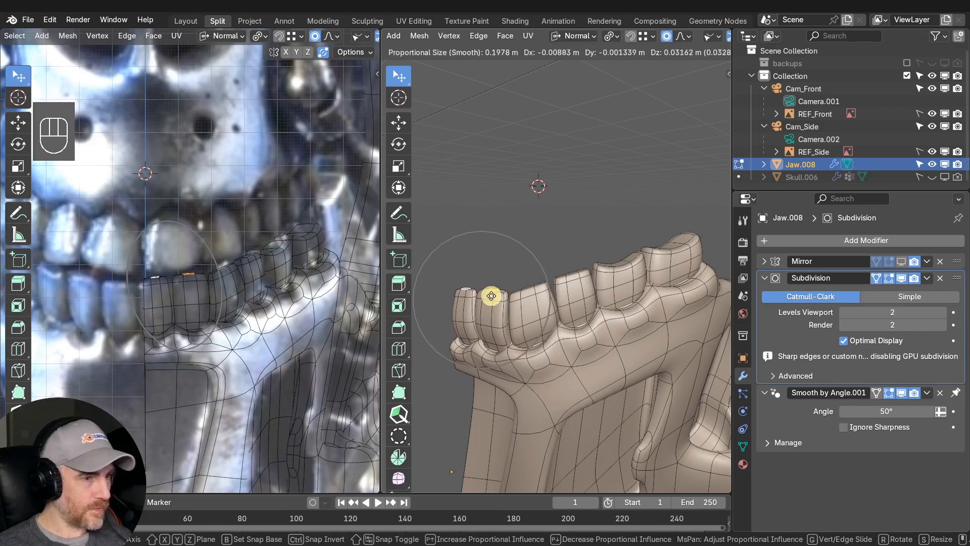
{"action": "left_click", "coordinate": [491, 296]}
{"action": "middle_click_drag", "start_coordinate": [491, 295], "coordinate": [604, 296]}
{"action": "middle_click_drag", "start_coordinate": [546, 260], "coordinate": [553, 313]}
{"action": "key", "text": "g"}
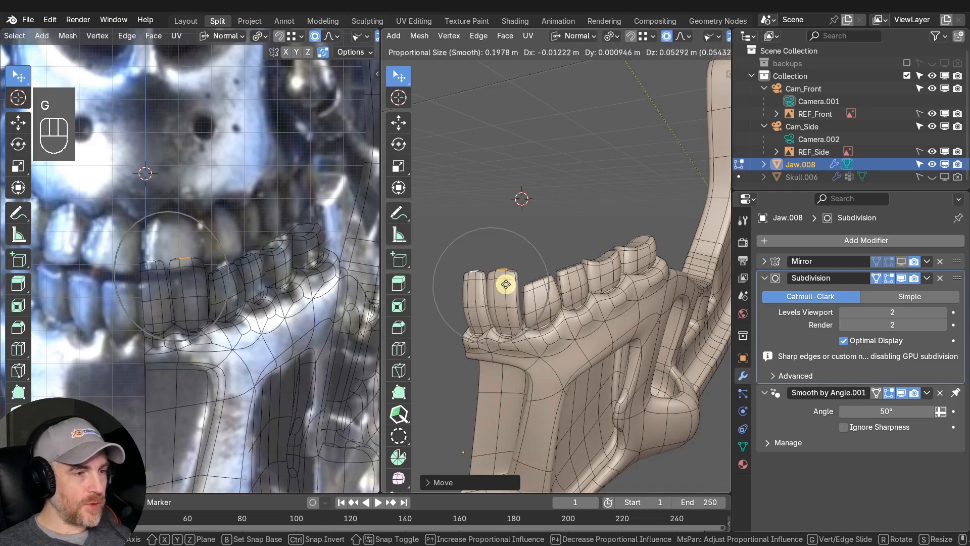
{"action": "left_click", "coordinate": [510, 289]}
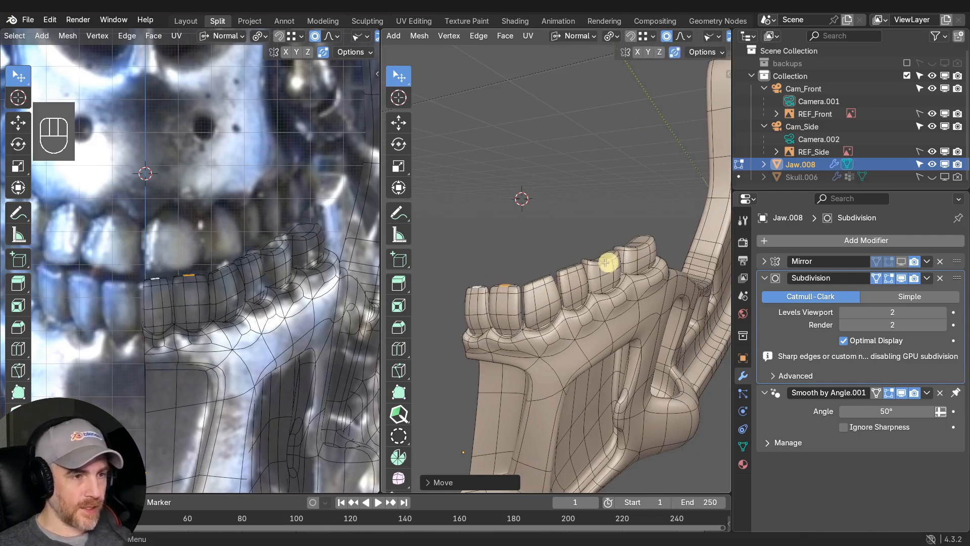
{"action": "left_click", "coordinate": [691, 39]}
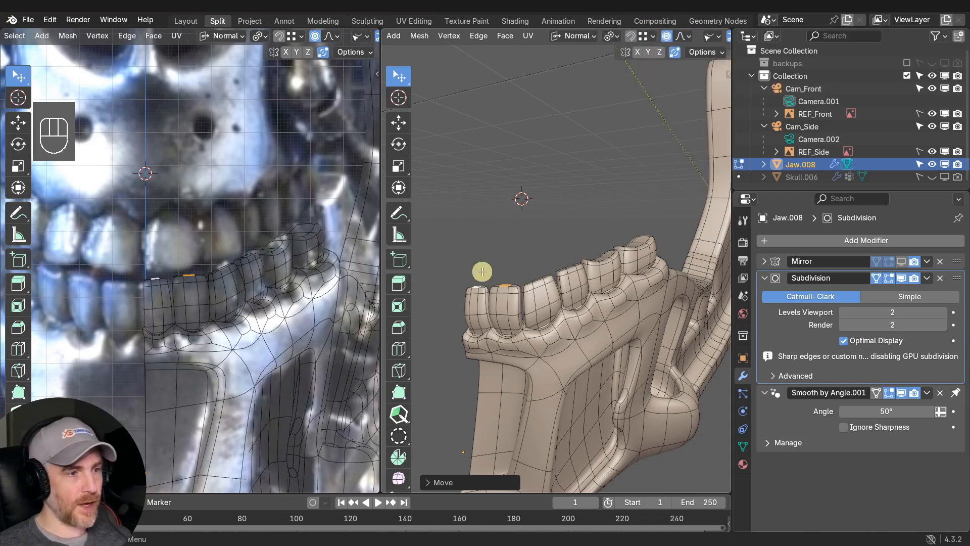
{"action": "key", "text": "g"}
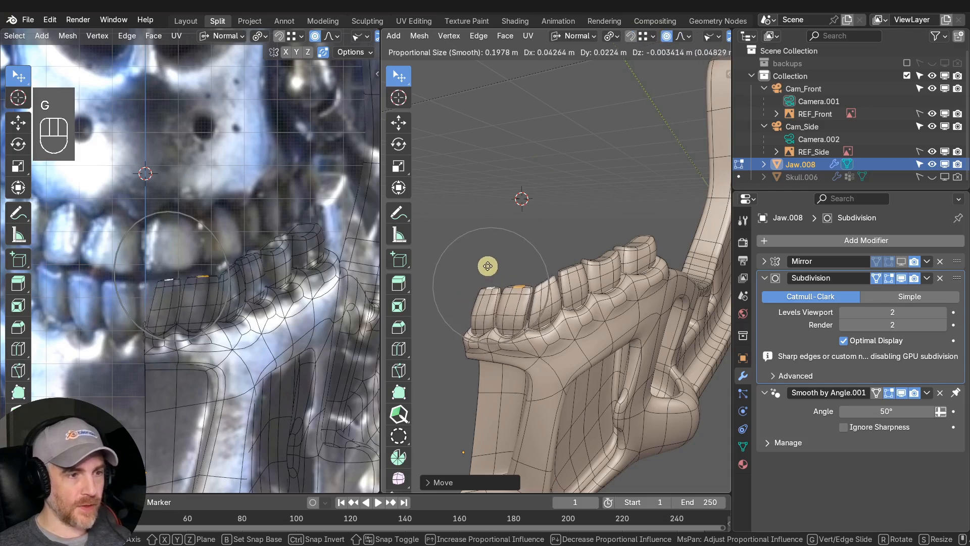
{"action": "left_click", "coordinate": [530, 295]}
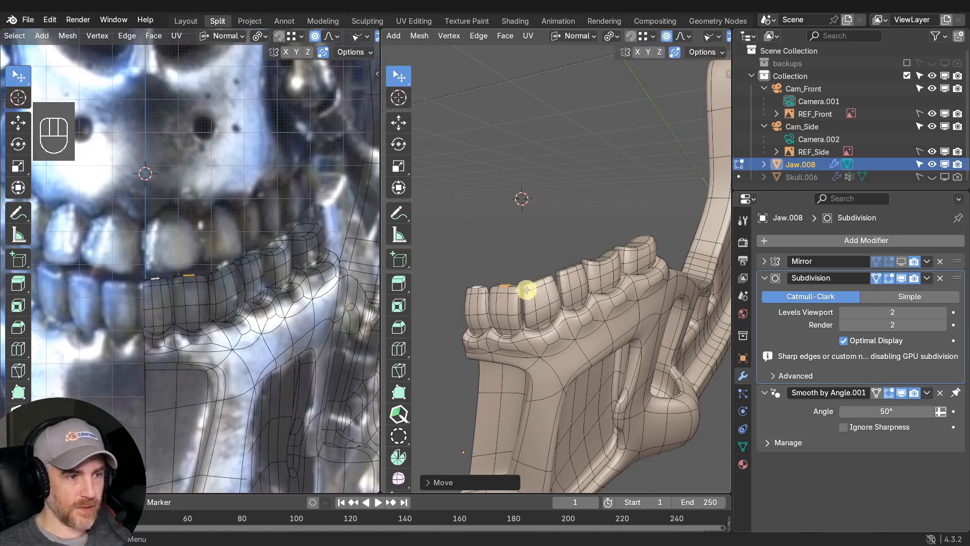
{"action": "left_click", "coordinate": [683, 37]}
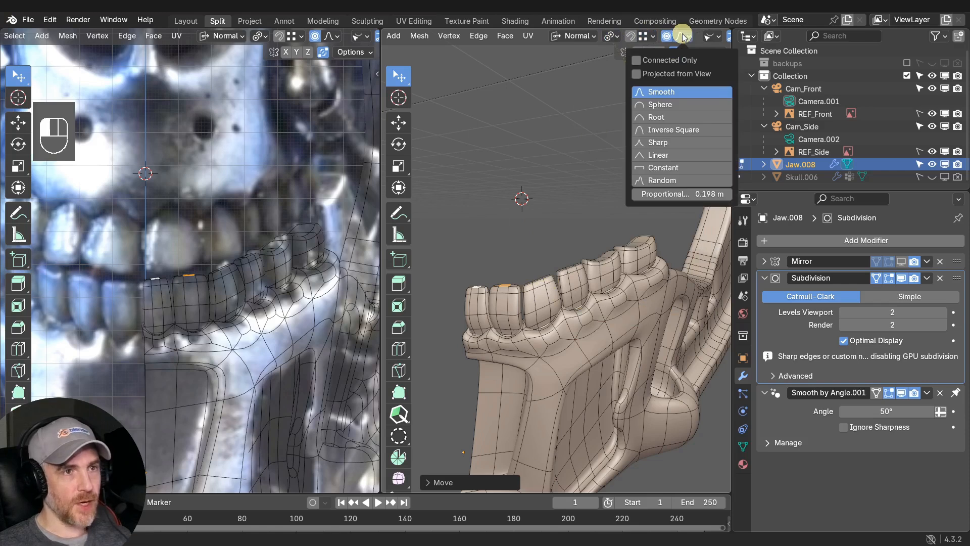
{"action": "key", "text": "g"}
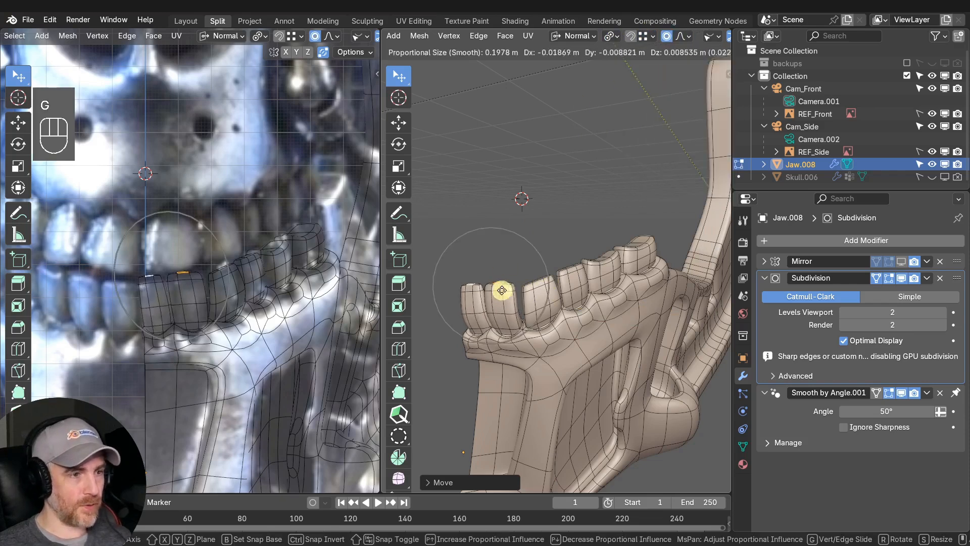
{"action": "left_click", "coordinate": [502, 288]}
Select the front faces of the two front teeth and pull them forward about 0.03 m against the side reference with proportional editing.
{"action": "middle_click_drag", "start_coordinate": [570, 265], "coordinate": [567, 310]}
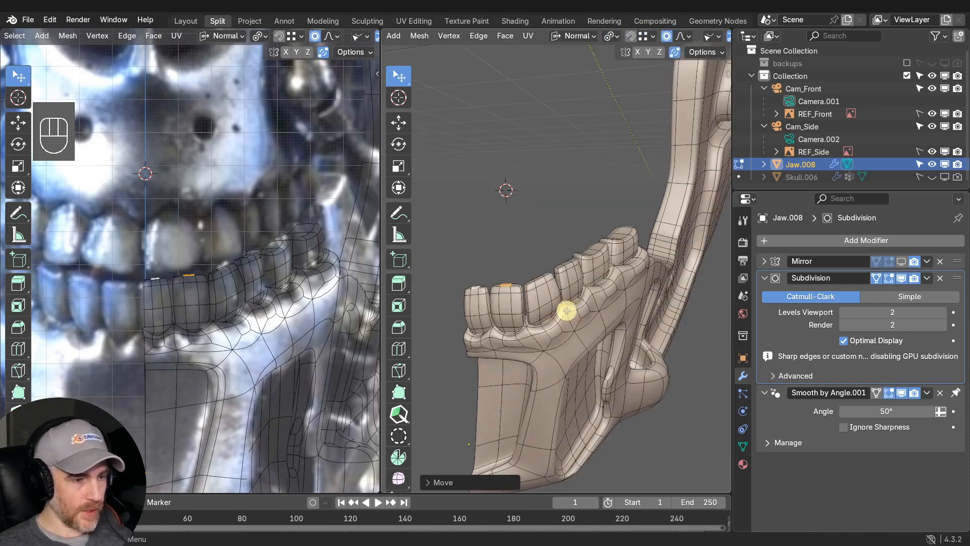
{"action": "key", "text": "KP_3"}
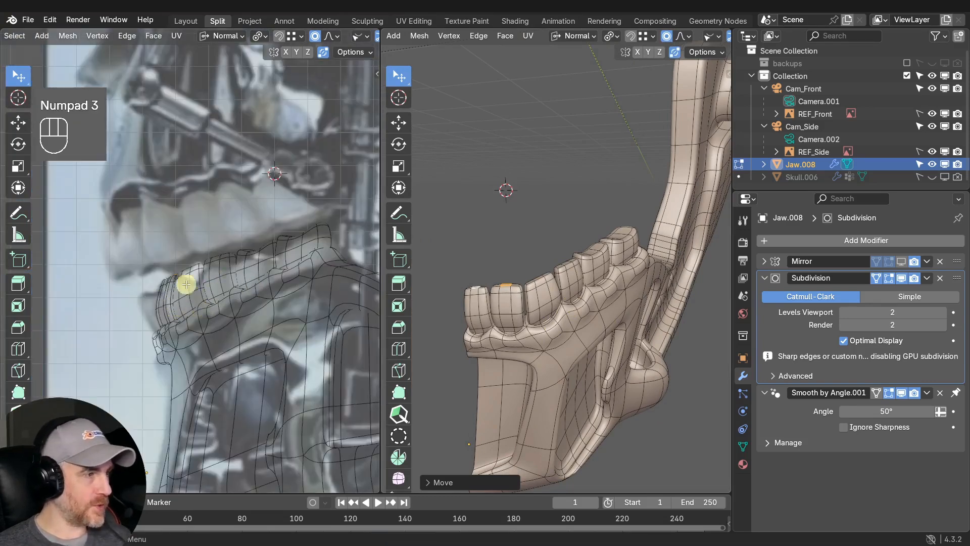
{"action": "middle_click_drag", "start_coordinate": [643, 303], "coordinate": [500, 320]}
{"action": "left_click", "coordinate": [474, 304]}
{"action": "left_click", "coordinate": [502, 304], "text": "shift"}
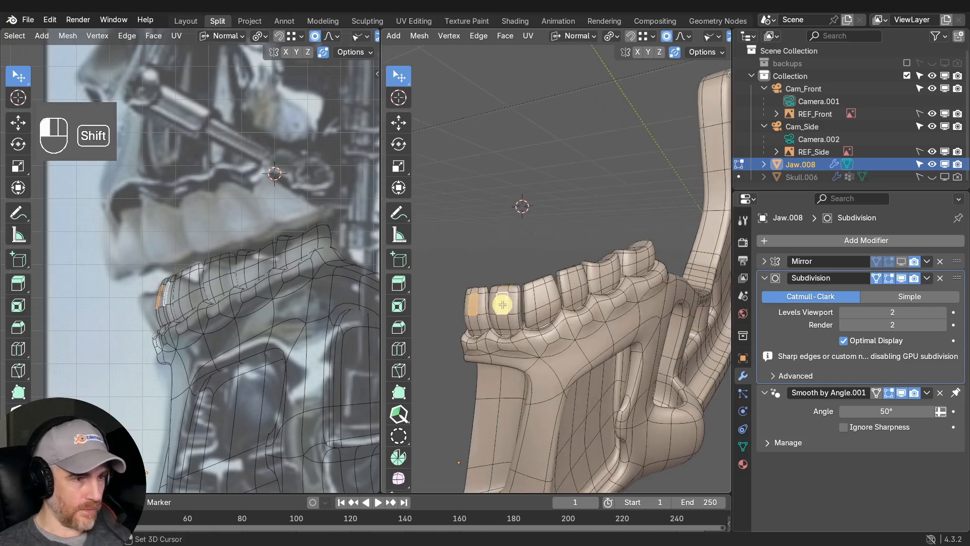
{"action": "middle_click_drag", "start_coordinate": [508, 350], "coordinate": [538, 316]}
{"action": "key", "text": "g"}
{"action": "left_click", "coordinate": [533, 317]}
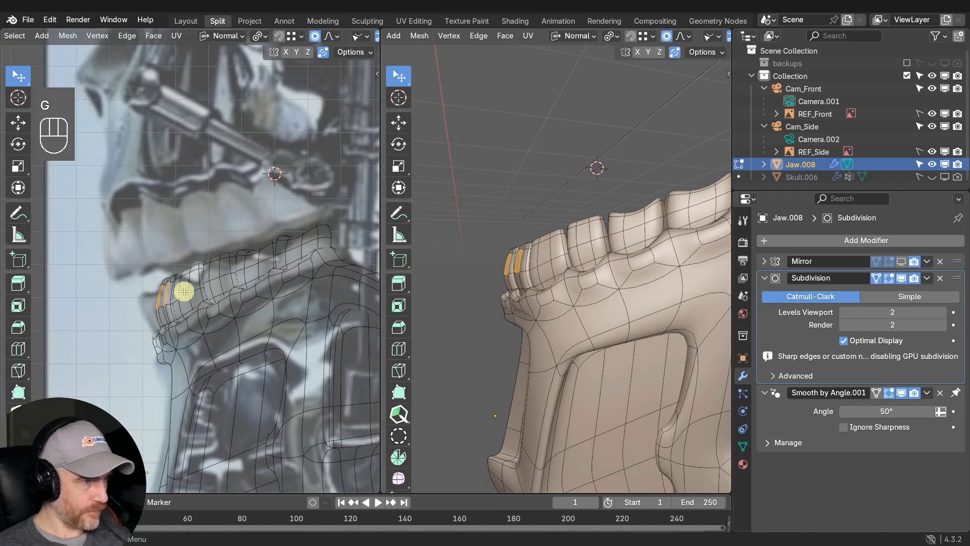
{"action": "key", "text": "g"}
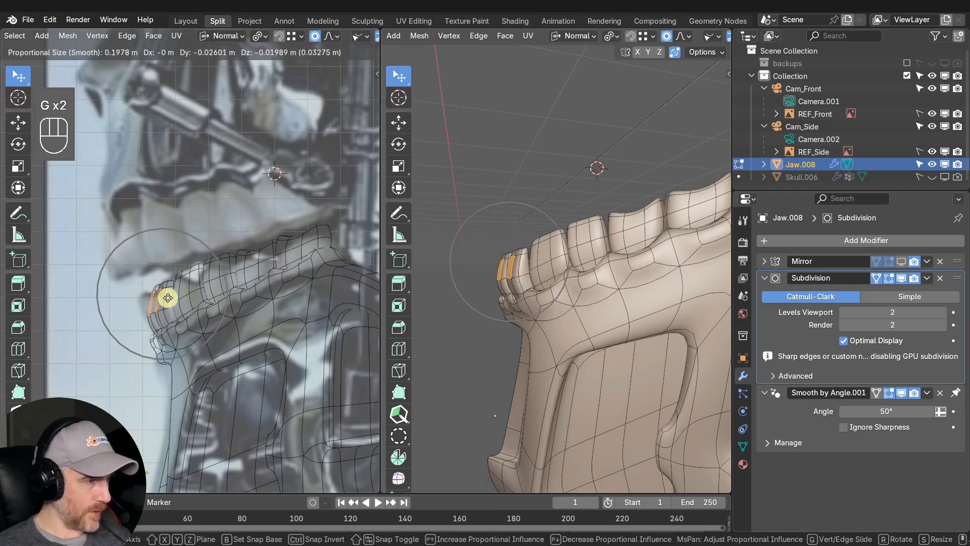
{"action": "left_click", "coordinate": [168, 294]}
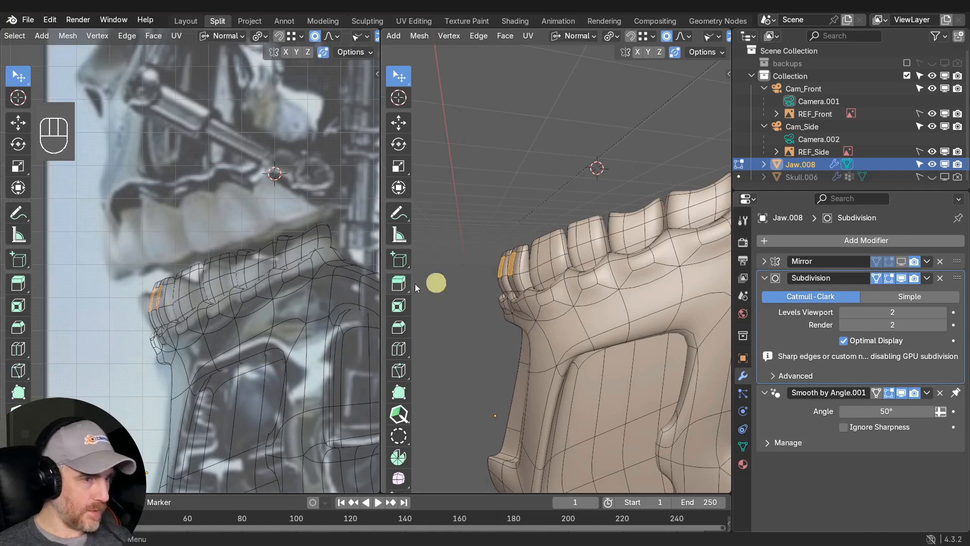
Select the top faces of the two front teeth and move them about 0.04 m forward and 0.04 m down with proportional editing.
{"action": "middle_click_drag", "start_coordinate": [435, 282], "coordinate": [486, 272]}
{"action": "left_click", "coordinate": [504, 244], "text": "shift"}
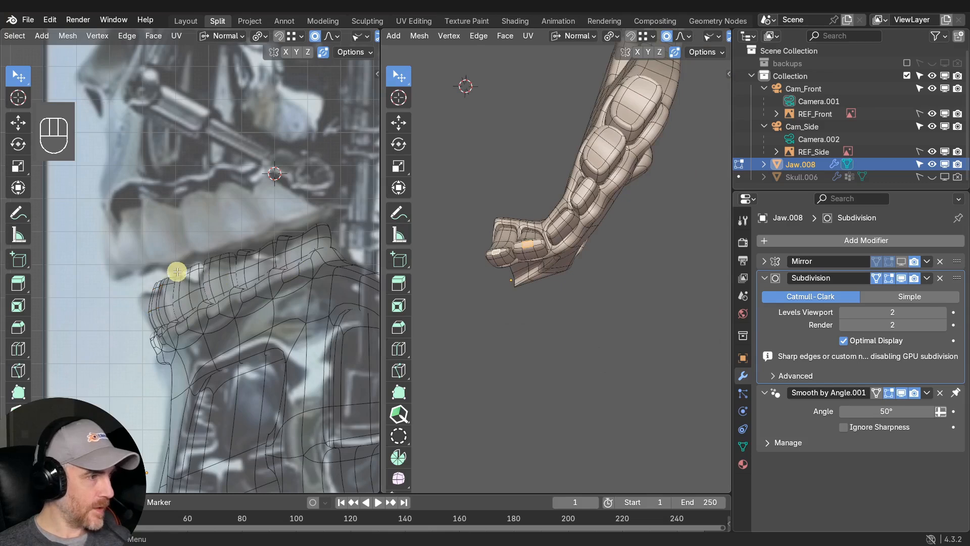
{"action": "key", "text": "g"}
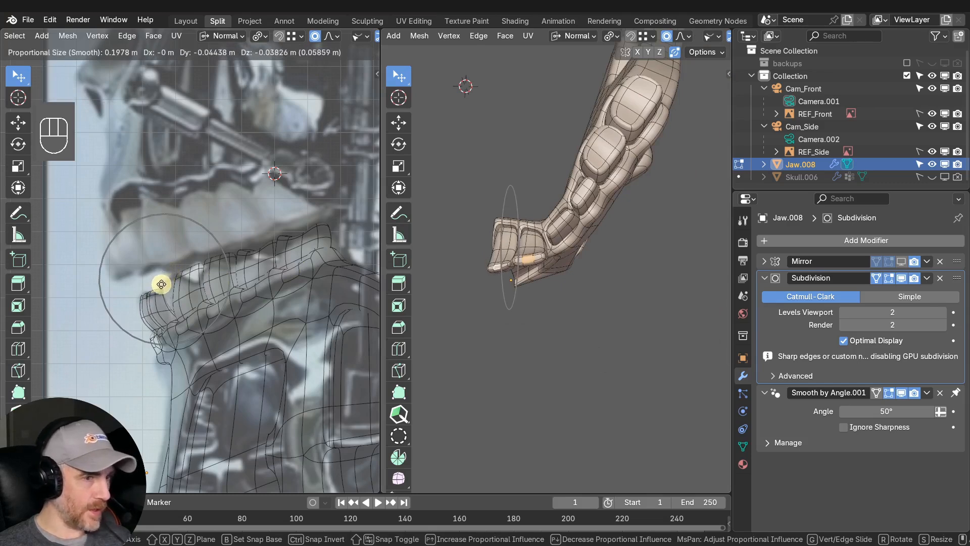
{"action": "left_click", "coordinate": [161, 284]}
Move the third tooth's top face slightly forward and outward using a proportional size of about 0.2 m.
{"action": "middle_click_drag", "start_coordinate": [540, 305], "coordinate": [536, 169]}
{"action": "middle_click_drag", "start_coordinate": [535, 218], "coordinate": [561, 224]}
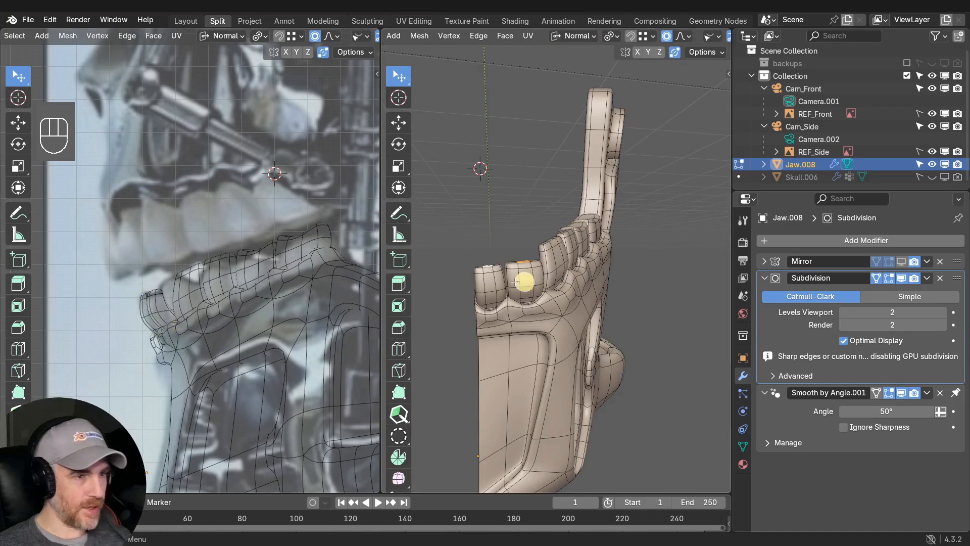
{"action": "middle_click_drag", "start_coordinate": [524, 281], "coordinate": [636, 363]}
{"action": "key", "text": "g"}
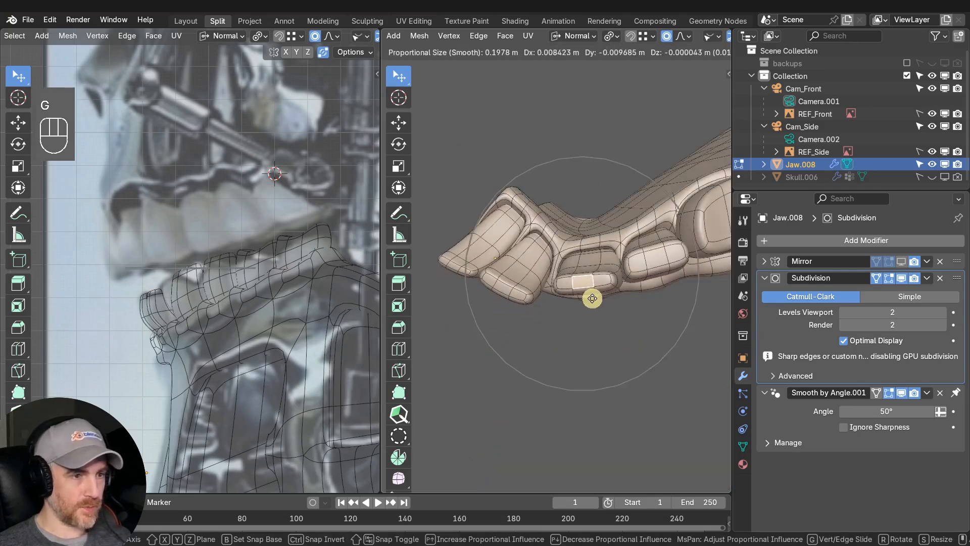
{"action": "left_click", "coordinate": [589, 303]}
{"action": "key", "text": "g"}
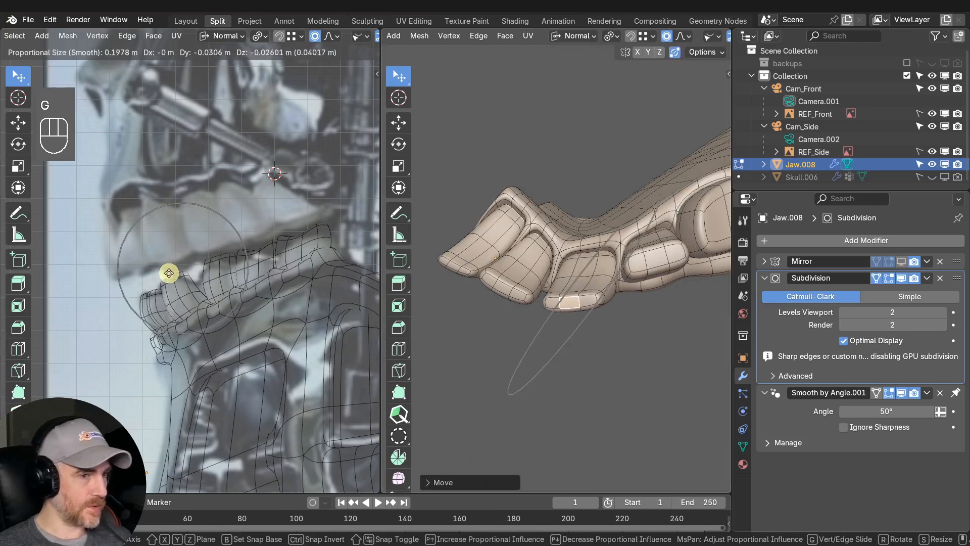
{"action": "right_click", "coordinate": [168, 273]}
Move the fourth tooth's top face about 0.03 m forward and 0.02 m down against the side reference.
{"action": "middle_click_drag", "start_coordinate": [556, 348], "coordinate": [618, 257]}
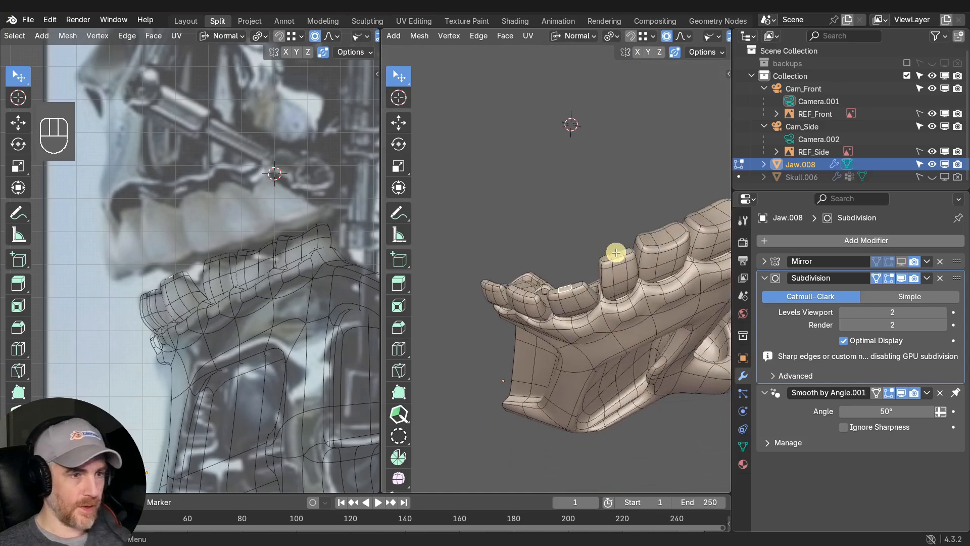
{"action": "middle_click_drag", "start_coordinate": [614, 295], "coordinate": [511, 285]}
{"action": "key", "text": "g"}
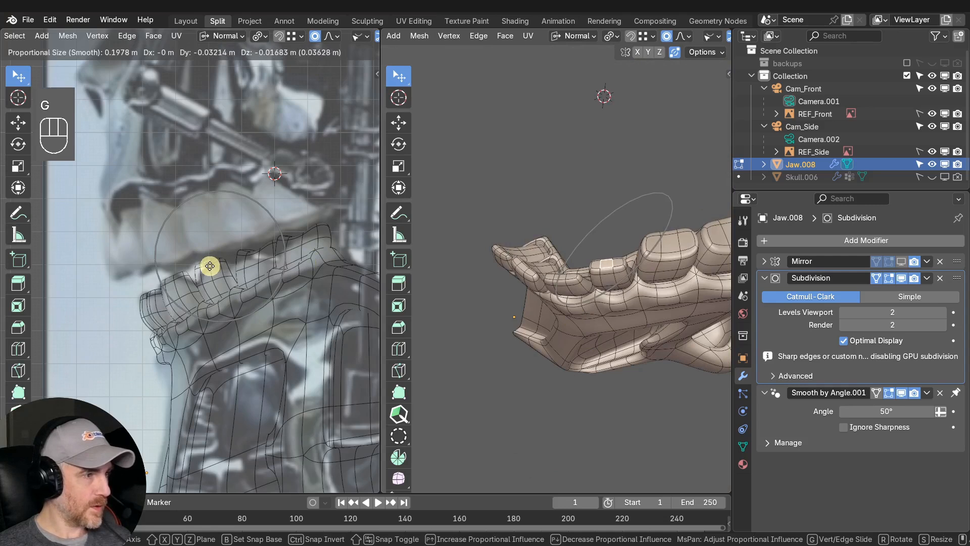
{"action": "left_click", "coordinate": [210, 266]}
Select the top faces of the two rearmost teeth and move them about 0.02 m forward and 0.02 m down.
{"action": "middle_click_drag", "start_coordinate": [635, 263], "coordinate": [511, 257]}
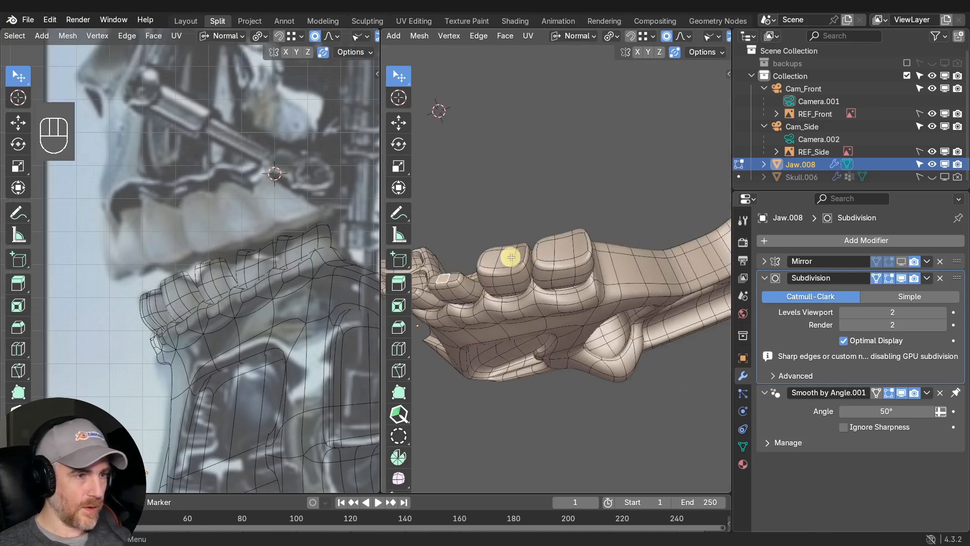
{"action": "left_click", "coordinate": [551, 253], "text": "shift"}
{"action": "key", "text": "g"}
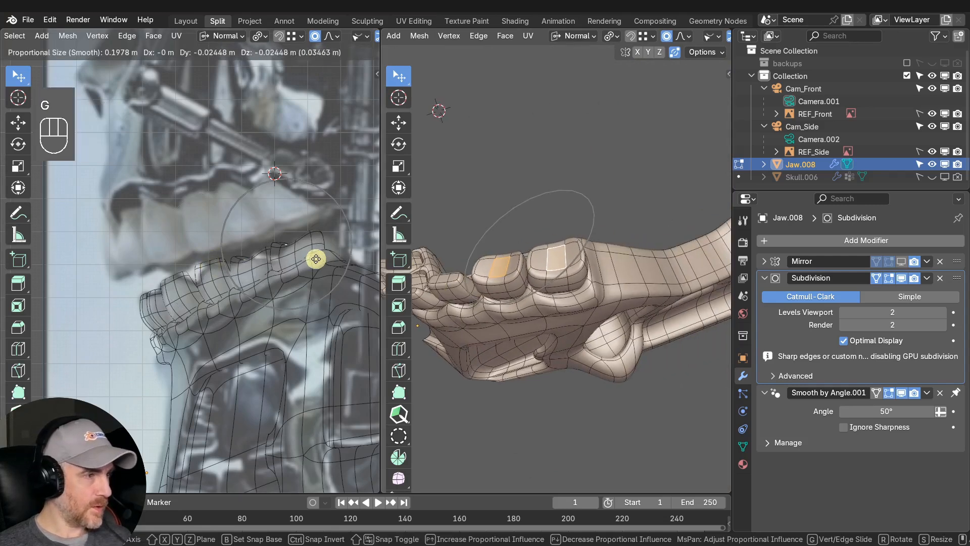
{"action": "left_click", "coordinate": [316, 259]}
Move the rear faces of the last tooth and its gum slightly backward using a proportional size of about 0.2 m.
{"action": "middle_click_drag", "start_coordinate": [455, 278], "coordinate": [602, 288]}
{"action": "scroll", "coordinate": [566, 242], "scroll_direction": "up", "scroll_amount": 3}
{"action": "scroll", "coordinate": [449, 225], "scroll_direction": "down", "scroll_amount": 3}
{"action": "scroll", "coordinate": [500, 310], "scroll_direction": "up", "scroll_amount": 4}
{"action": "key", "text": "g"}
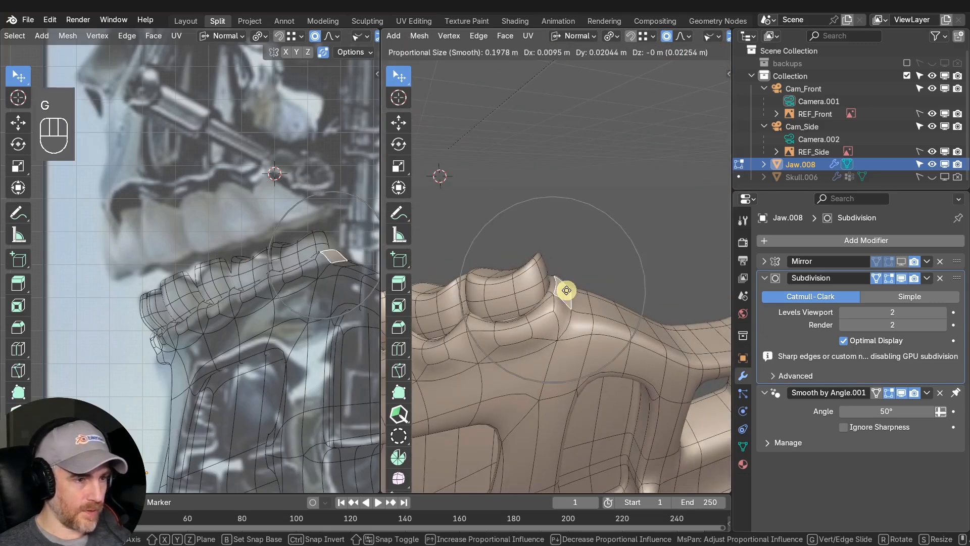
{"action": "left_click", "coordinate": [569, 288]}
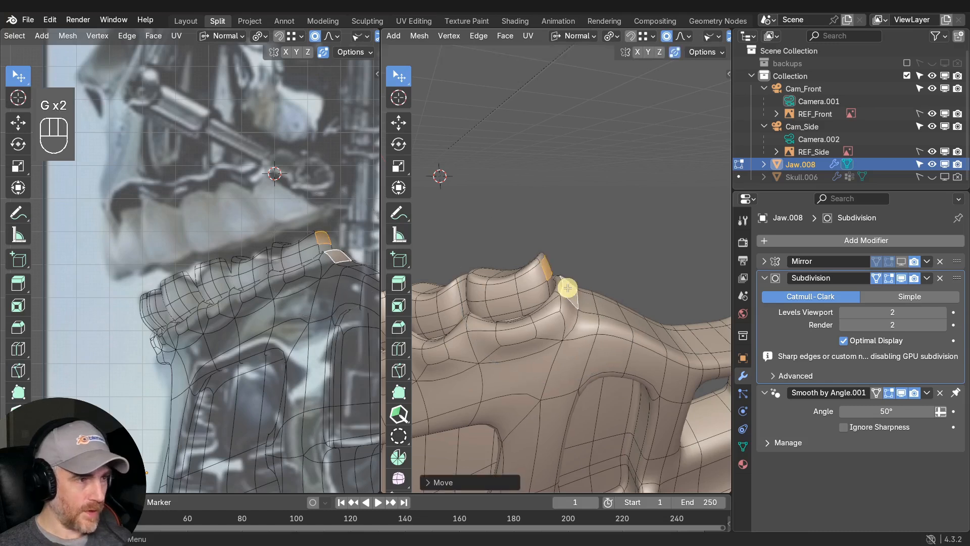
Turn off the Subdivision modifier's viewport display and bring the jaw's curved upper rim behind the teeth into view.
{"action": "left_click", "coordinate": [902, 277]}
{"action": "middle_click_drag", "start_coordinate": [631, 286], "coordinate": [522, 236]}
{"action": "scroll", "coordinate": [546, 255], "scroll_direction": "up", "scroll_amount": 2}
{"action": "scroll", "coordinate": [327, 233], "scroll_direction": "down", "scroll_amount": 2}
{"action": "middle_click_drag", "start_coordinate": [324, 239], "coordinate": [247, 244], "text": "shift"}
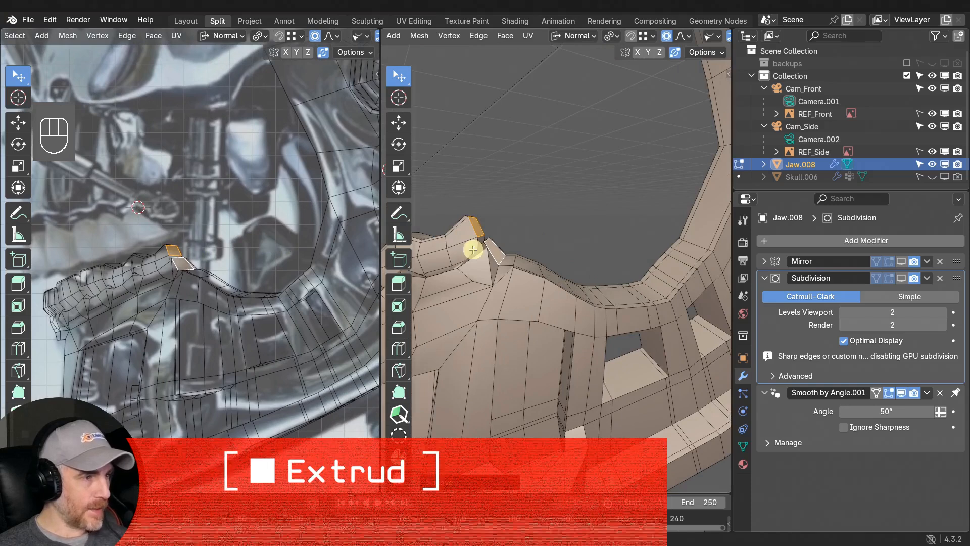
{"action": "middle_click_drag", "start_coordinate": [584, 257], "coordinate": [546, 249], "text": "shift"}
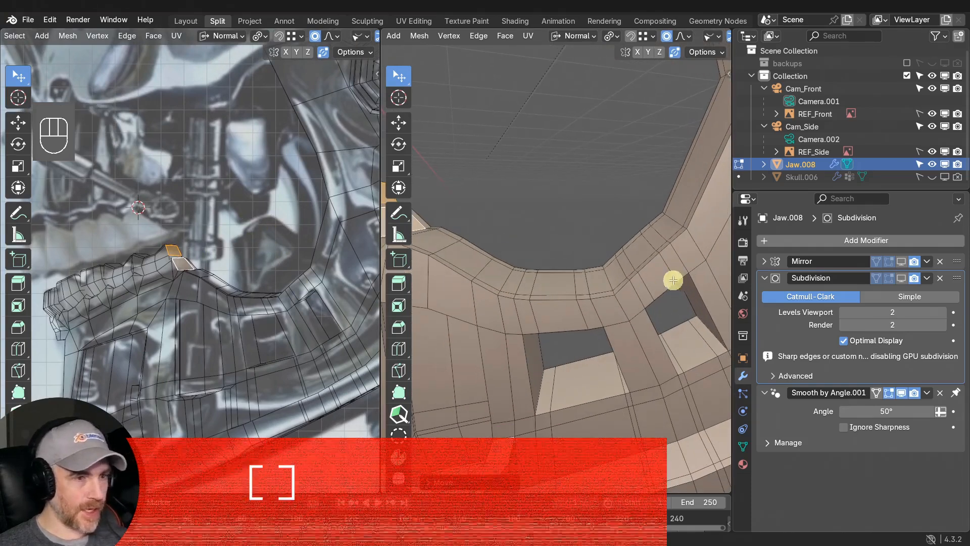
{"action": "middle_click_drag", "start_coordinate": [608, 280], "coordinate": [534, 289]}
Select the rim faces from the bottom of the curve up its rear side and inset them about 0.054 m as one region.
{"action": "left_click", "coordinate": [531, 289]}
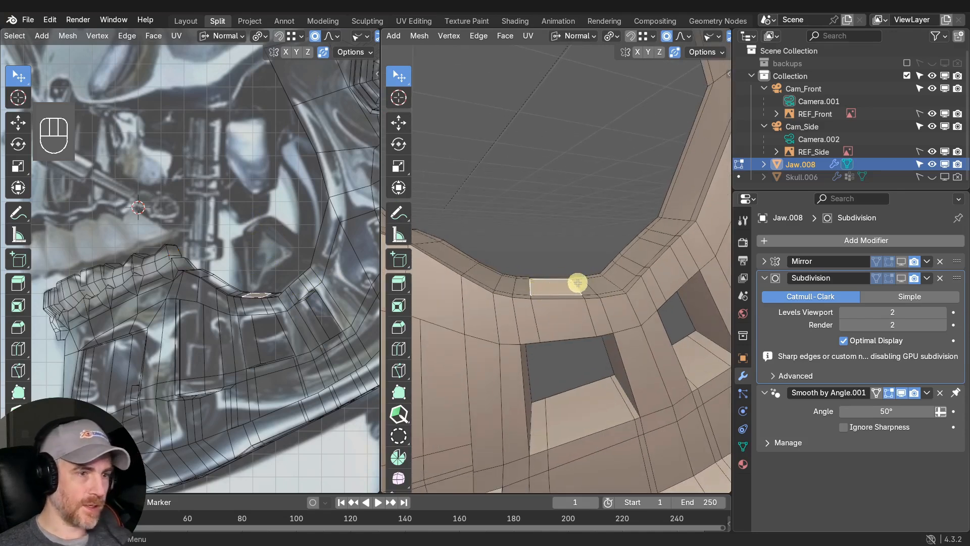
{"action": "left_click", "coordinate": [626, 263], "text": "ctrl"}
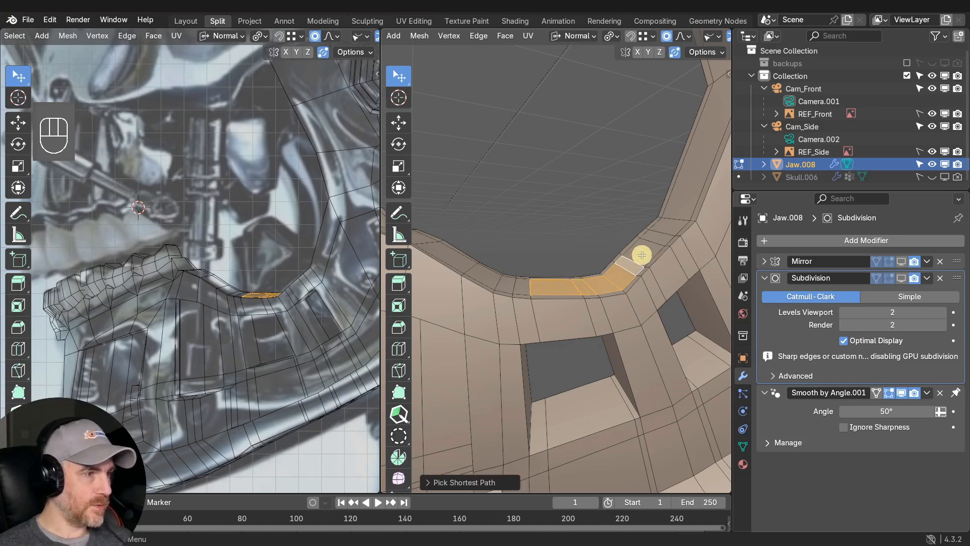
{"action": "left_click", "coordinate": [670, 226], "text": "ctrl"}
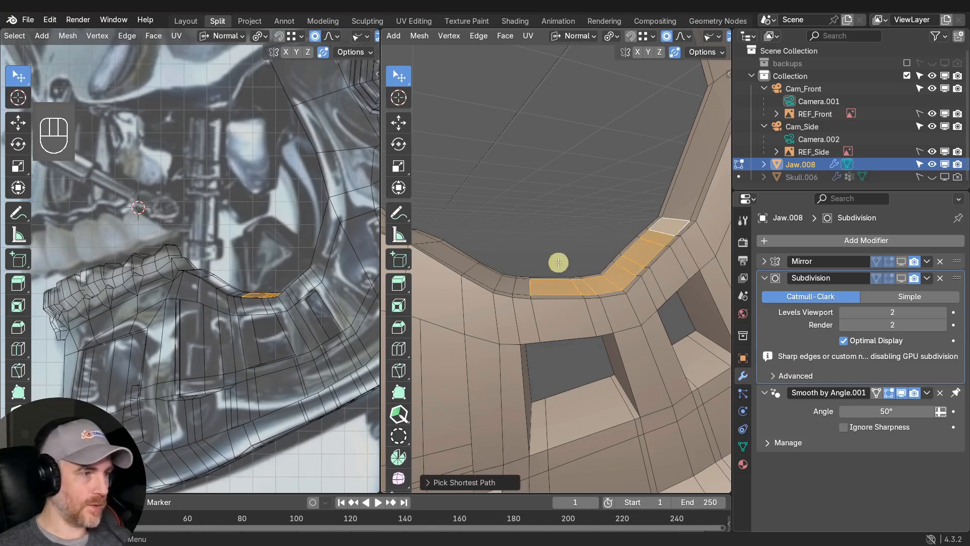
{"action": "middle_click_drag", "start_coordinate": [660, 251], "coordinate": [639, 310]}
{"action": "key", "text": "i"}
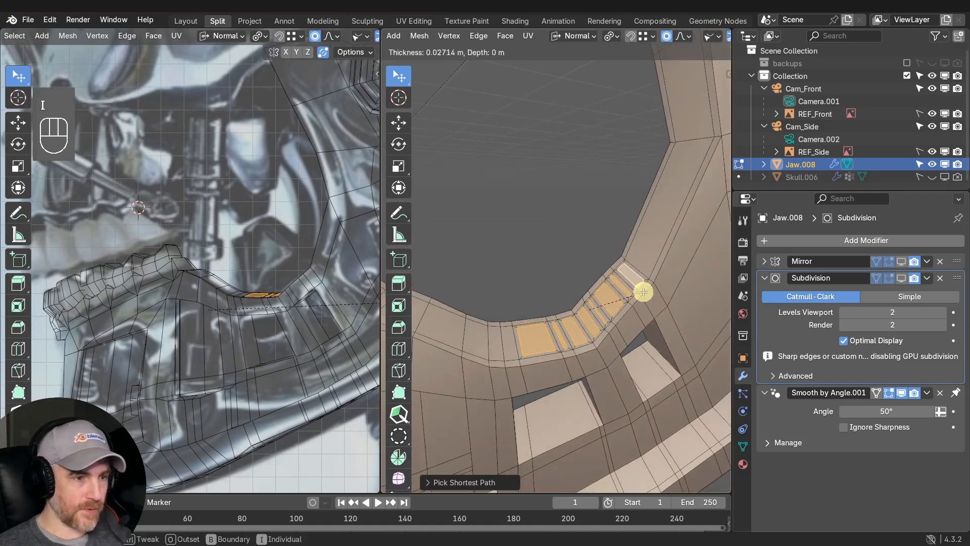
{"action": "key", "text": "i"}
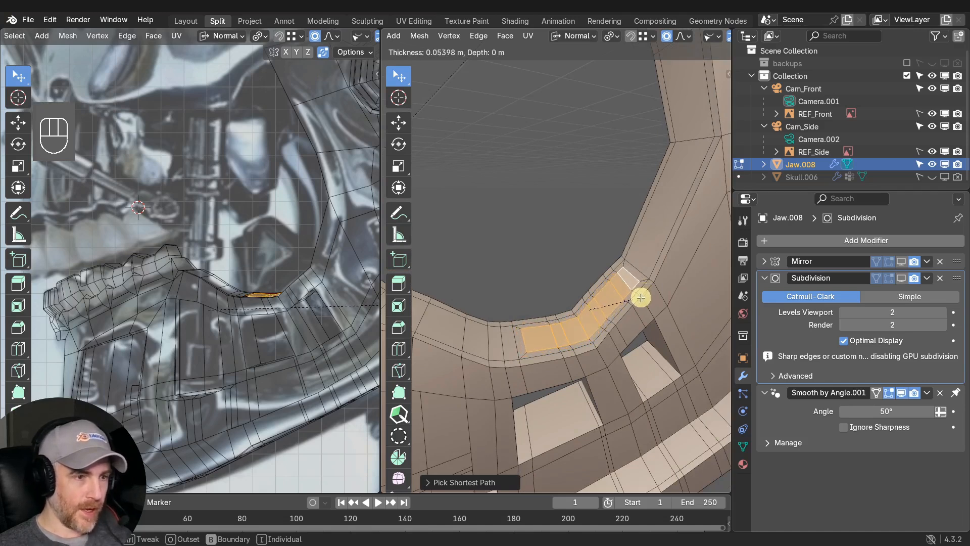
{"action": "left_click", "coordinate": [641, 298]}
Extrude the inset rim faces upward along their normal to form a tall block above the curve.
{"action": "middle_click_drag", "start_coordinate": [622, 301], "coordinate": [633, 276], "text": "shift"}
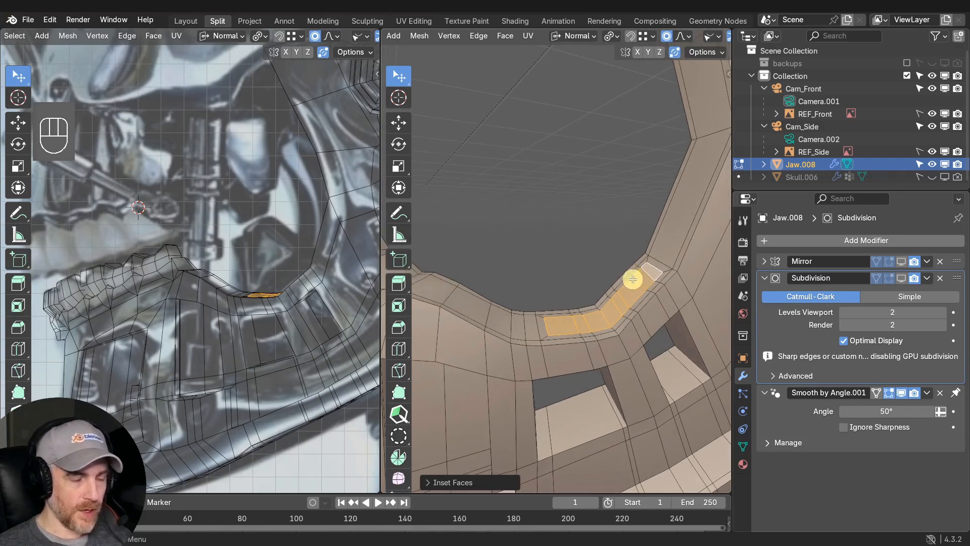
{"action": "key", "text": "e"}
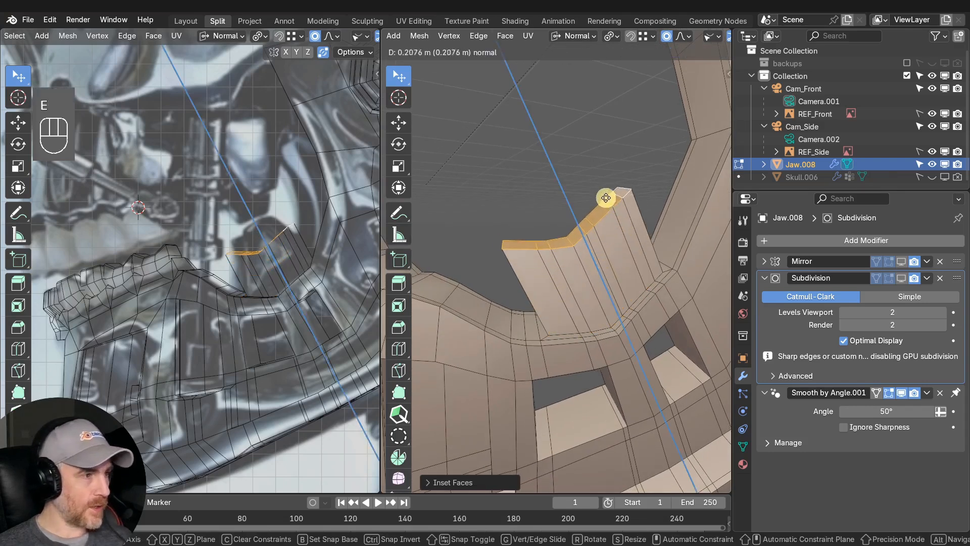
{"action": "left_click", "coordinate": [601, 154]}
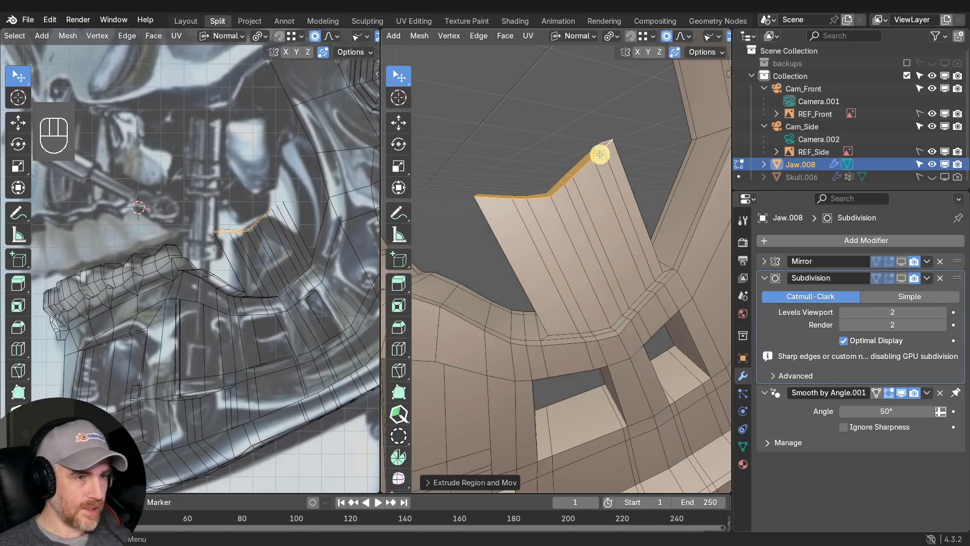
{"action": "type", "text": "s"}
{"action": "type", "text": "0"}
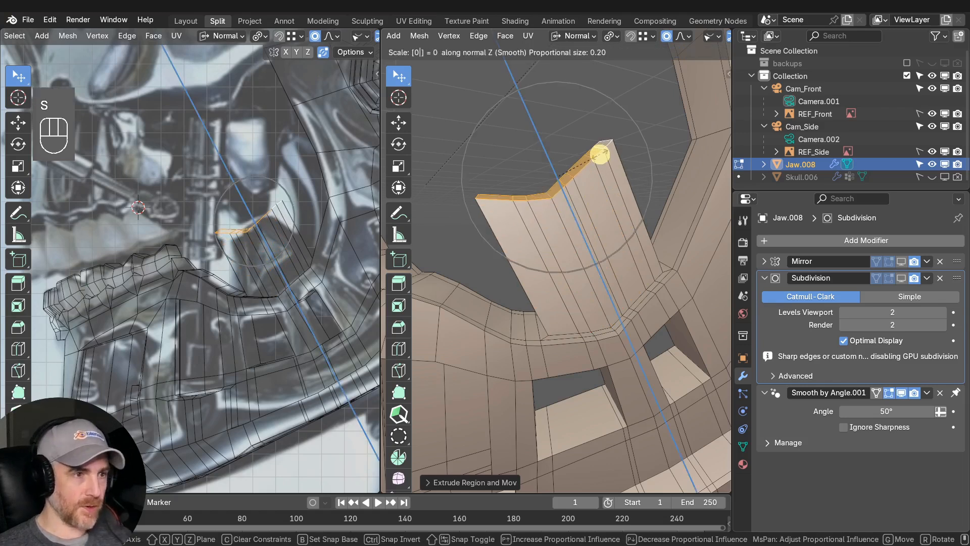
{"action": "key", "text": "Return"}
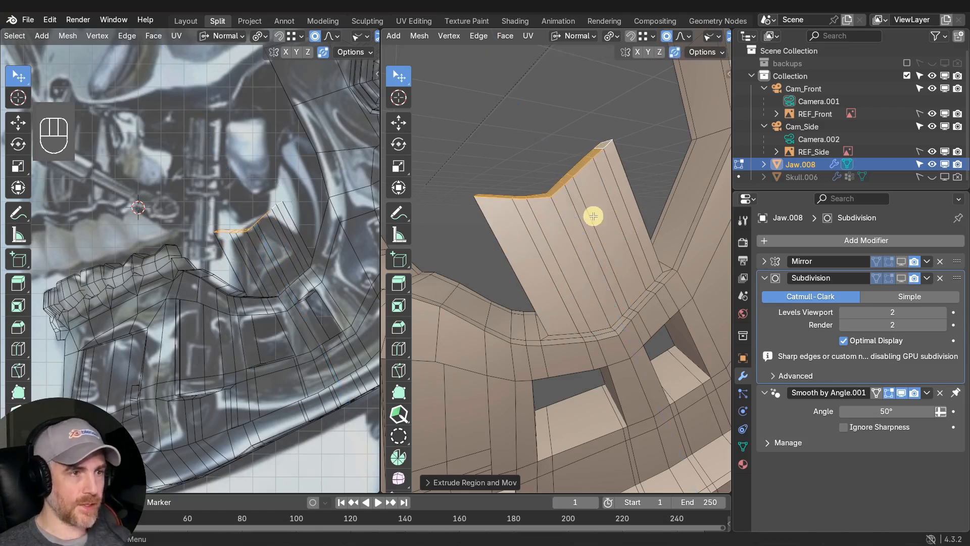
Turn off proportional editing and flatten the extruded block's top by scaling it to 0 along global Z.
{"action": "left_click", "coordinate": [673, 37]}
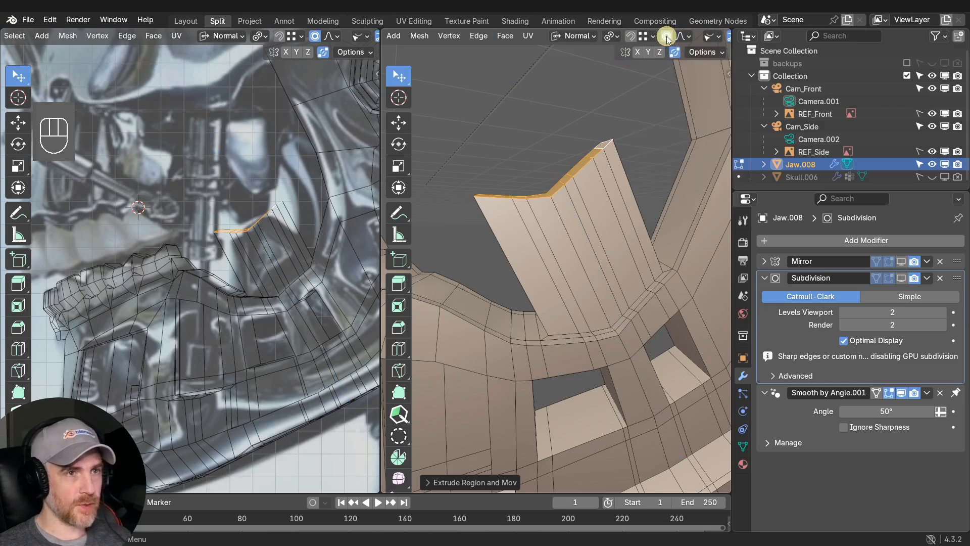
{"action": "key", "text": "s"}
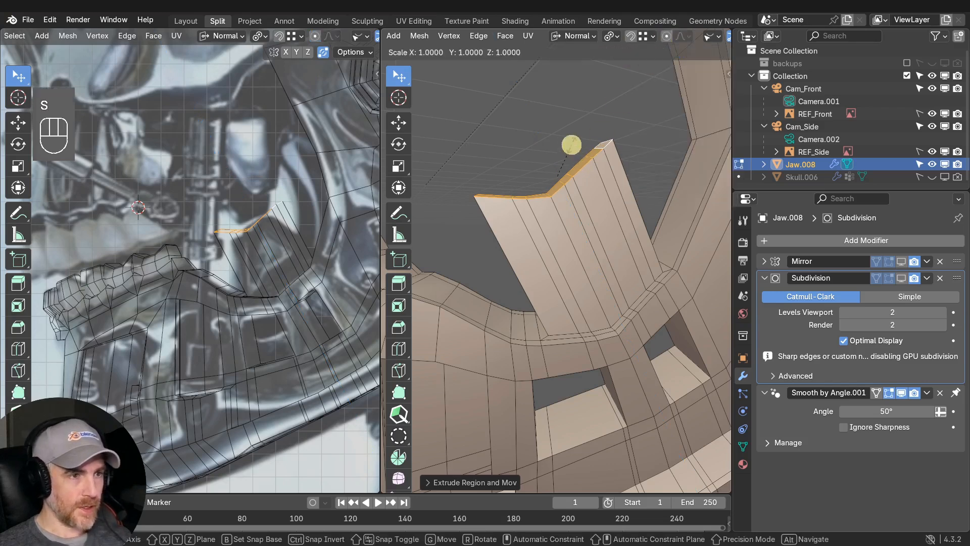
{"action": "key", "text": "z"}
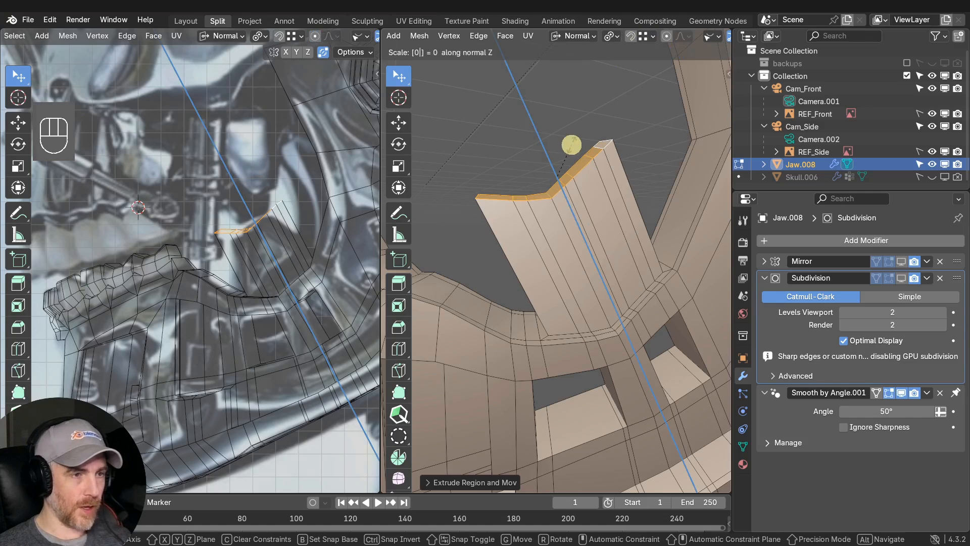
{"action": "key", "text": "Return"}
{"action": "key", "text": "s"}
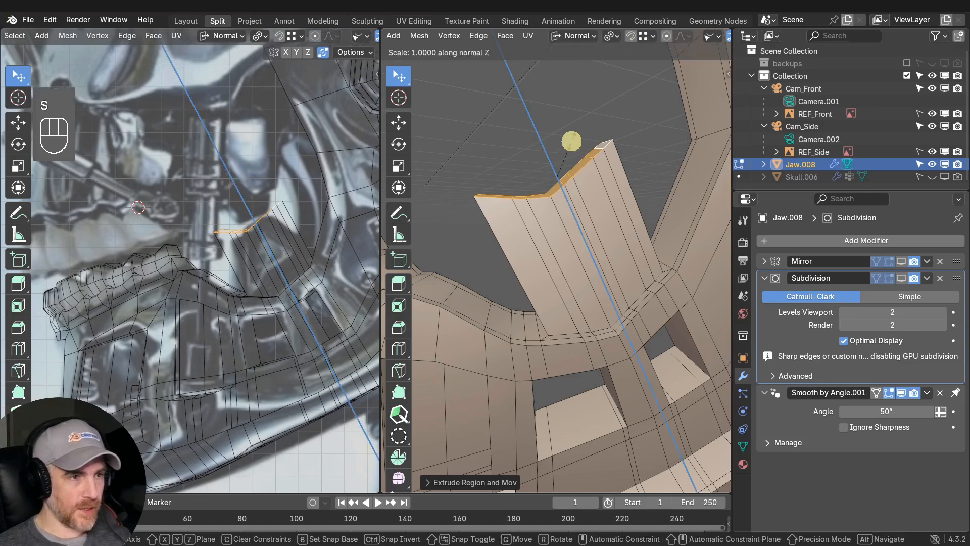
{"action": "key", "text": "z"}
{"action": "key", "text": "z"}
{"action": "type", "text": "0"}
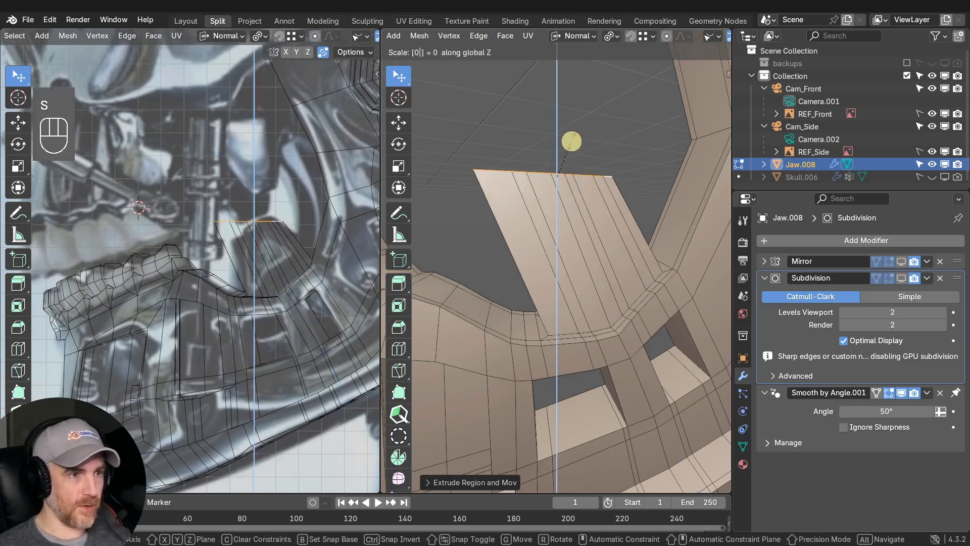
{"action": "key", "text": "Return"}
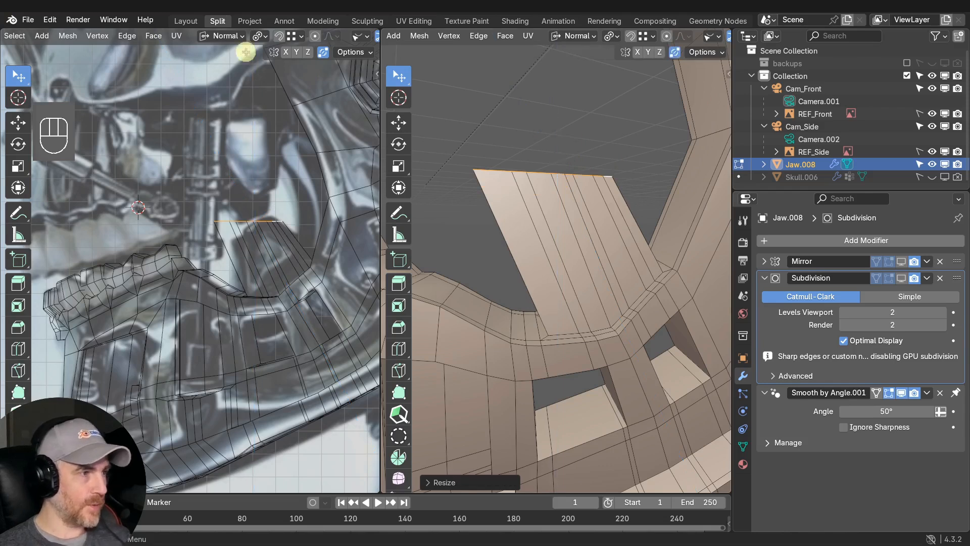
Rotate the block's flat top by about -26° and scale it down to match the tapered shape in the side reference.
{"action": "scroll", "coordinate": [275, 202], "scroll_direction": "up", "scroll_amount": 3}
{"action": "key", "text": "r"}
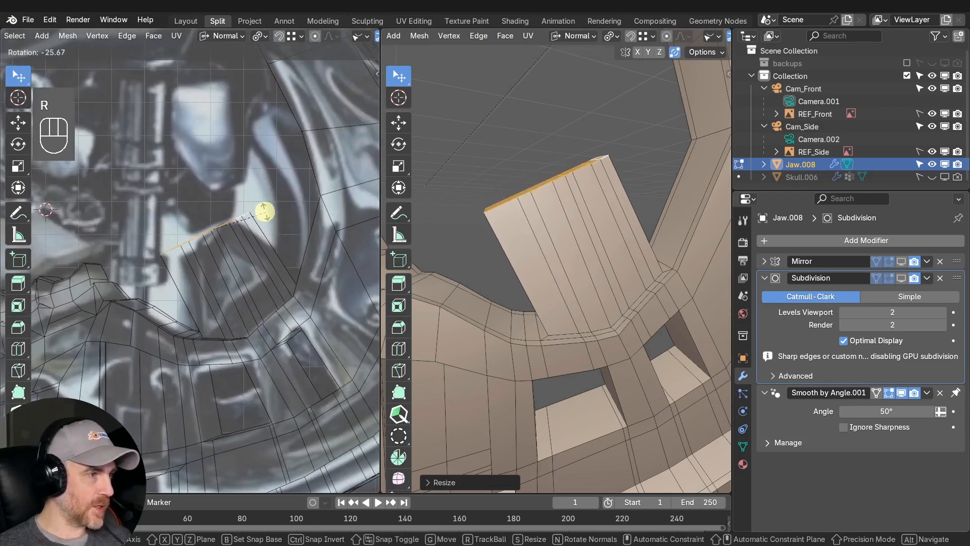
{"action": "key", "text": "g"}
{"action": "key", "text": "s"}
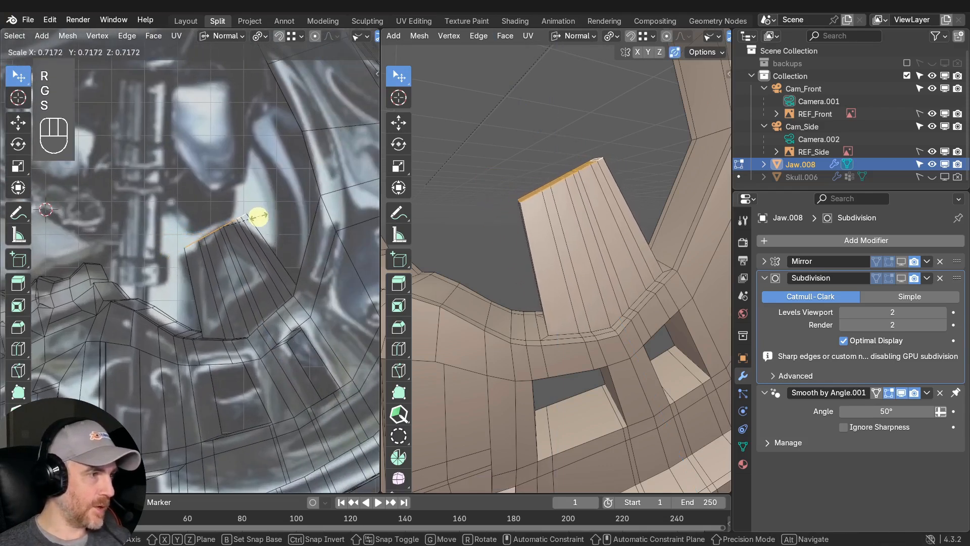
{"action": "left_click", "coordinate": [246, 222]}
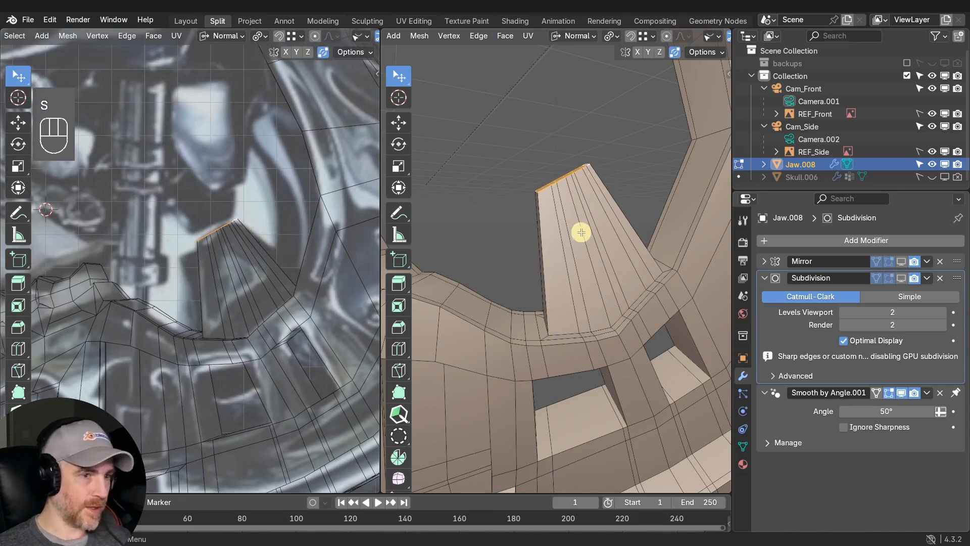
Toggle the Subdivision modifier's realtime display on and back off to examine the tapered block's smoothed shape.
{"action": "middle_click_drag", "start_coordinate": [580, 229], "coordinate": [552, 245]}
{"action": "key", "text": "q"}
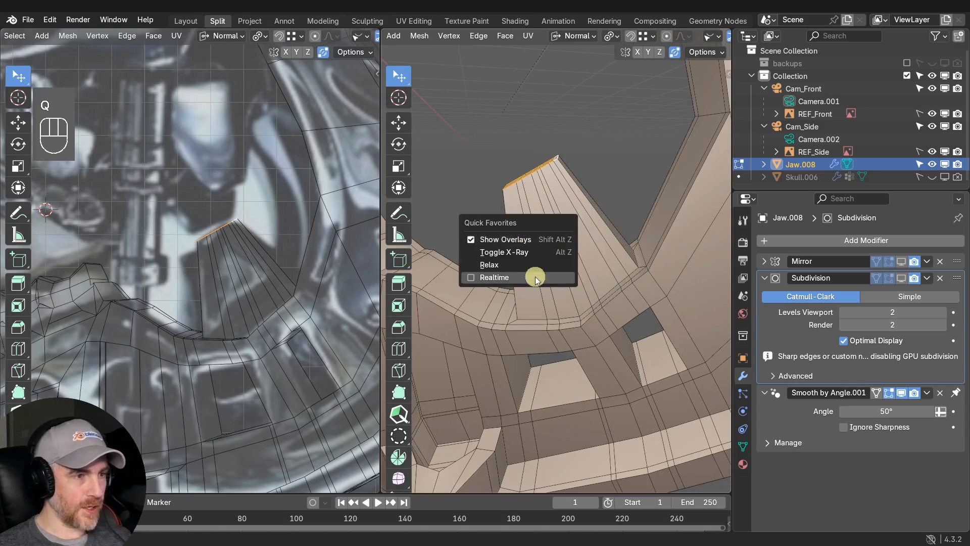
{"action": "left_click", "coordinate": [558, 277]}
{"action": "middle_click_drag", "start_coordinate": [559, 249], "coordinate": [589, 257]}
{"action": "key", "text": "q"}
{"action": "left_click", "coordinate": [580, 258]}
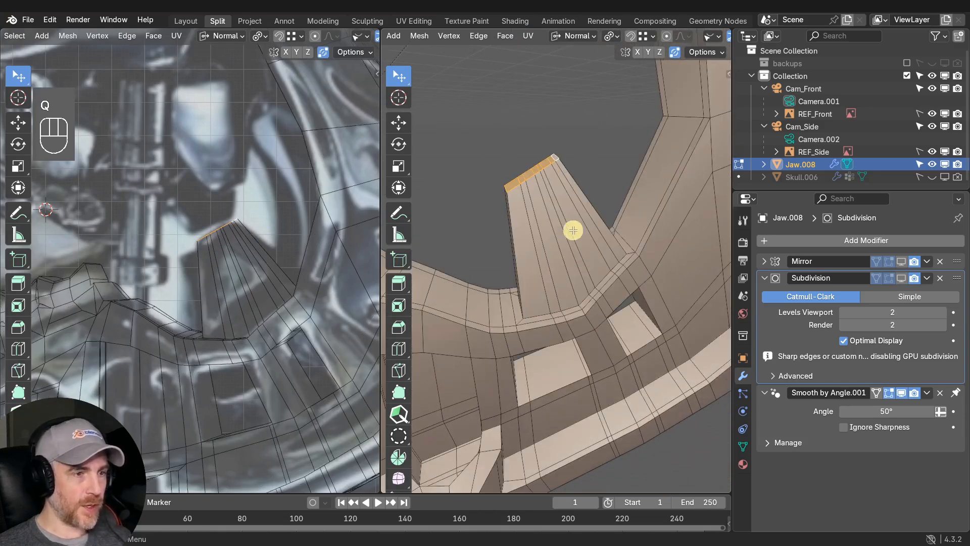
Add one supporting loop cut near the tapered block's base and another just below its top.
{"action": "key", "text": "ctrl+r"}
{"action": "left_click", "coordinate": [547, 207]}
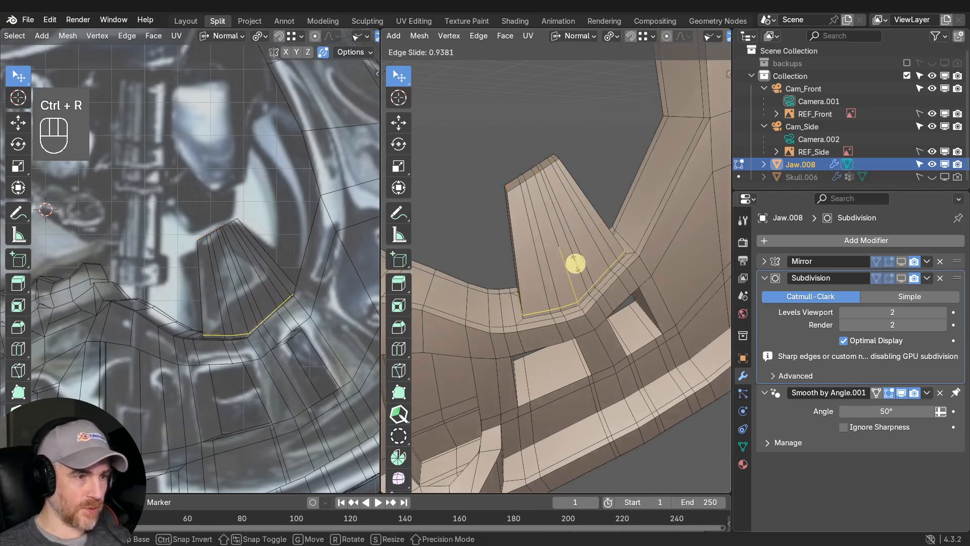
{"action": "left_click", "coordinate": [575, 263]}
{"action": "key", "text": "ctrl+r"}
{"action": "left_click", "coordinate": [558, 189]}
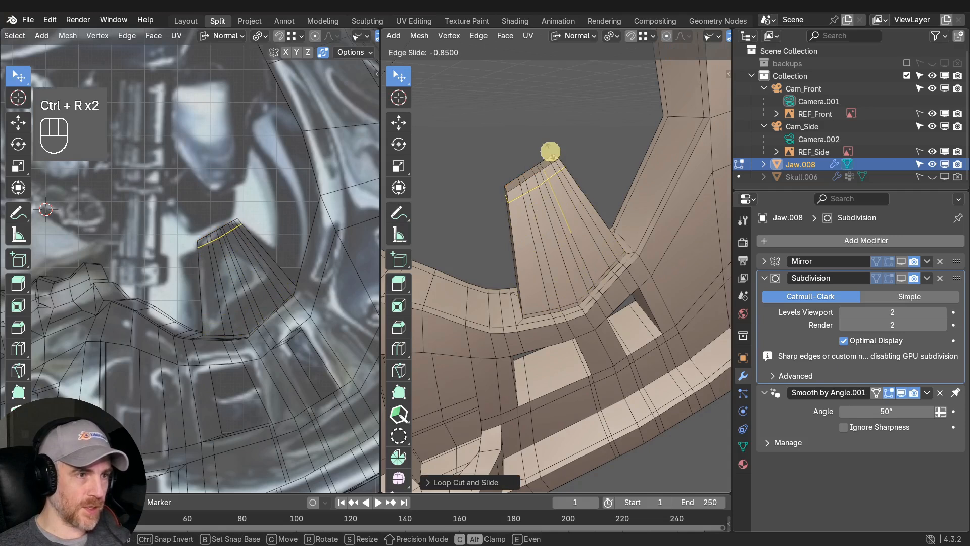
{"action": "left_click", "coordinate": [550, 151]}
Toggle the Subdivision modifier's realtime display on and back off to examine the smoothing around the block's base.
{"action": "key", "text": "q"}
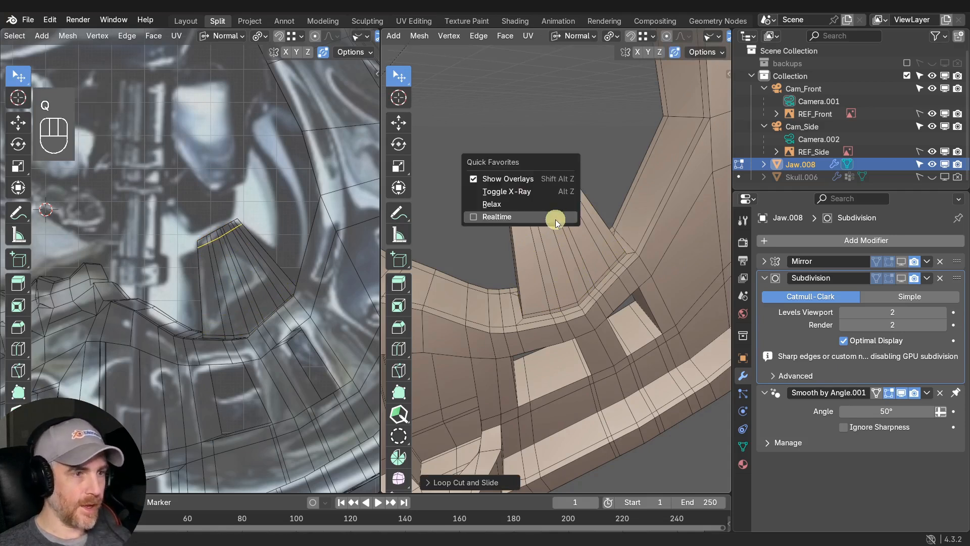
{"action": "left_click", "coordinate": [556, 218]}
{"action": "middle_click_drag", "start_coordinate": [573, 297], "coordinate": [581, 373]}
{"action": "scroll", "coordinate": [593, 332], "scroll_direction": "up", "scroll_amount": 2}
{"action": "key", "text": "q"}
{"action": "left_click", "coordinate": [599, 336]}
Nudge the mesh points where the tapered block's base meets the rim to even out the transition.
{"action": "scroll", "coordinate": [569, 317], "scroll_direction": "down", "scroll_amount": 2}
{"action": "scroll", "coordinate": [582, 318], "scroll_direction": "up", "scroll_amount": 2}
{"action": "left_click", "coordinate": [592, 347]}
{"action": "left_click", "coordinate": [594, 352], "text": "ctrl"}
{"action": "key", "text": "g"}
{"action": "left_click", "coordinate": [603, 349]}
{"action": "left_click", "coordinate": [611, 334]}
{"action": "key", "text": "g"}
{"action": "left_click", "coordinate": [609, 350]}
Turn the Subdivision realtime display on and adjust more rim points directly below the block.
{"action": "key", "text": "q"}
{"action": "key", "text": "g"}
{"action": "left_click", "coordinate": [622, 362]}
{"action": "left_click", "coordinate": [578, 361]}
{"action": "key", "text": "g"}
{"action": "left_click", "coordinate": [587, 373]}
In face mode, circle-select the inner faces of the tapered block and of the strut between the two openings.
{"action": "scroll", "coordinate": [628, 369], "scroll_direction": "down", "scroll_amount": 8}
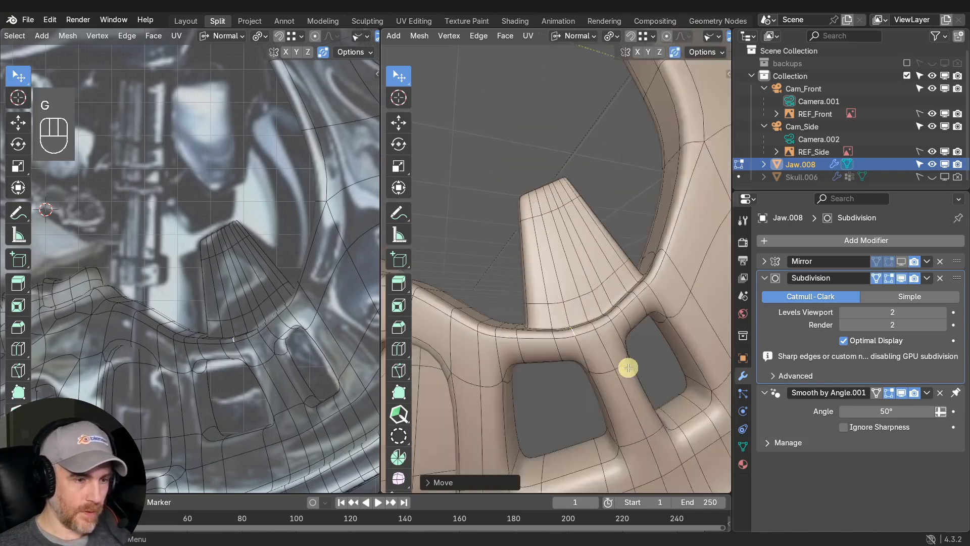
{"action": "scroll", "coordinate": [592, 321], "scroll_direction": "up", "scroll_amount": 4}
{"action": "middle_click_drag", "start_coordinate": [592, 320], "coordinate": [686, 349]}
{"action": "scroll", "coordinate": [683, 362], "scroll_direction": "up", "scroll_amount": 2}
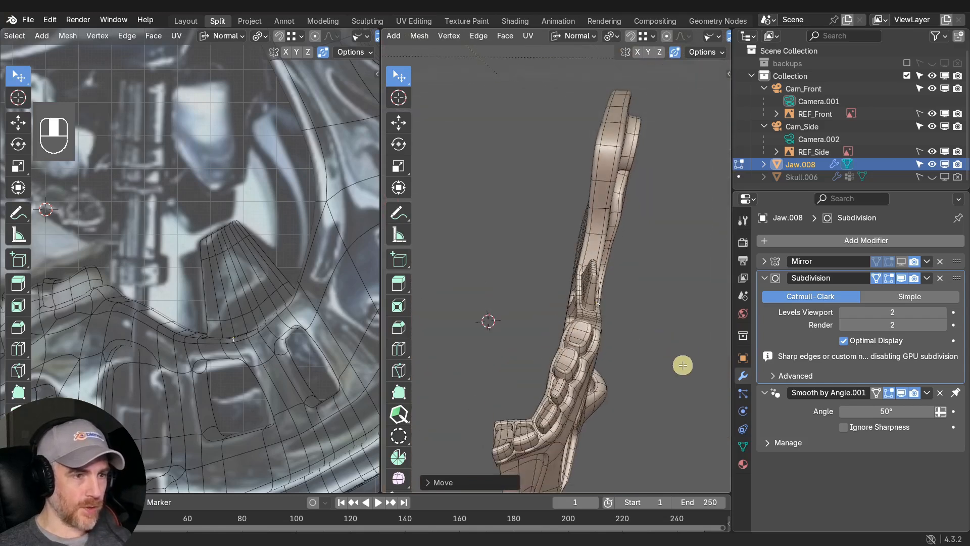
{"action": "scroll", "coordinate": [607, 326], "scroll_direction": "up", "scroll_amount": 6}
{"action": "middle_click_drag", "start_coordinate": [607, 331], "coordinate": [633, 299]}
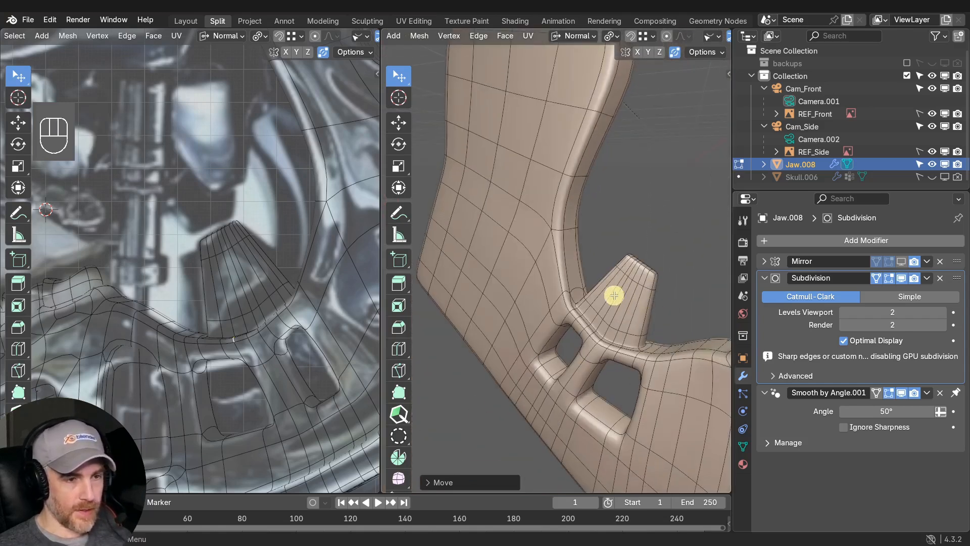
{"action": "key", "text": "3"}
{"action": "key", "text": "c"}
{"action": "left_click", "coordinate": [620, 304]}
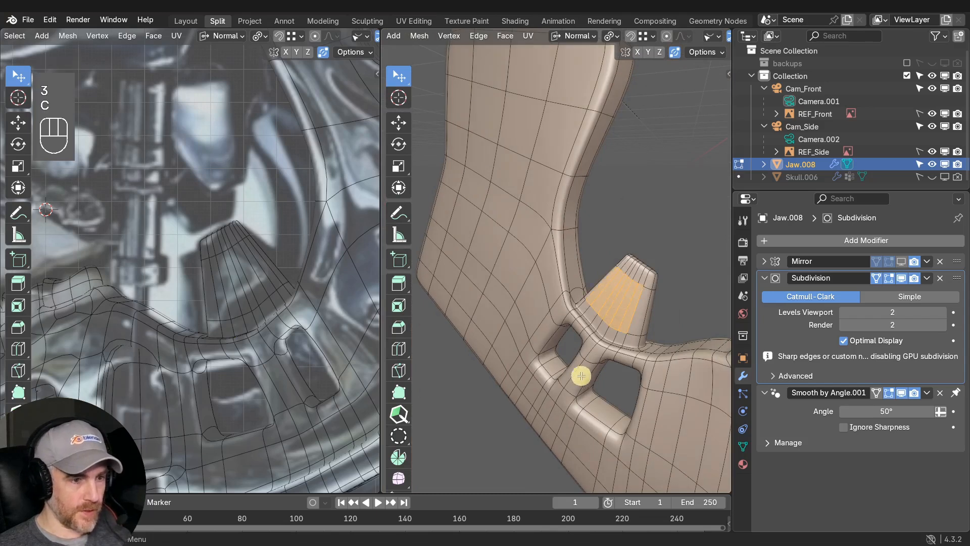
{"action": "left_click_drag", "start_coordinate": [582, 376], "coordinate": [558, 416]}
{"action": "middle_click_drag", "start_coordinate": [583, 401], "coordinate": [562, 374]}
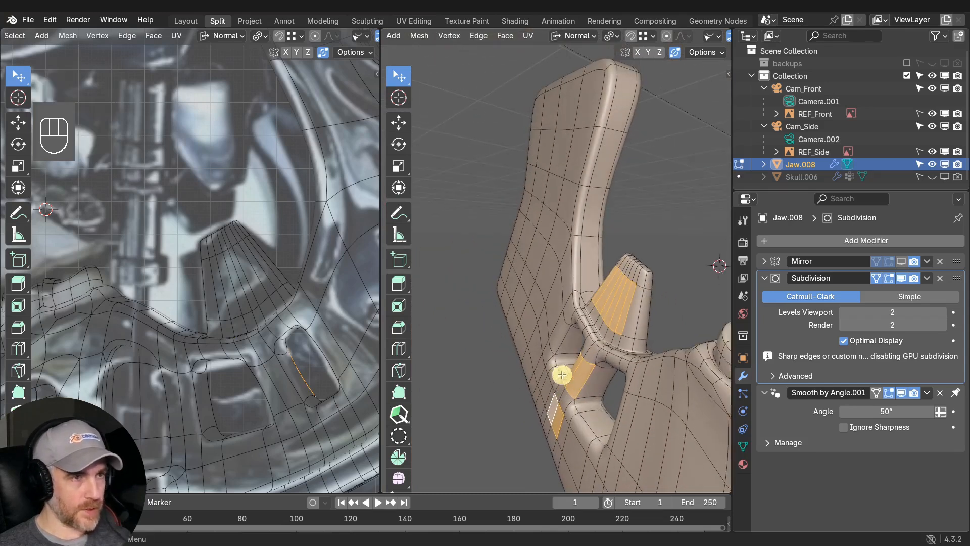
Try to move the selected inner faces with proportional editing at a radius of about 0.39 m.
{"action": "key", "text": "g"}
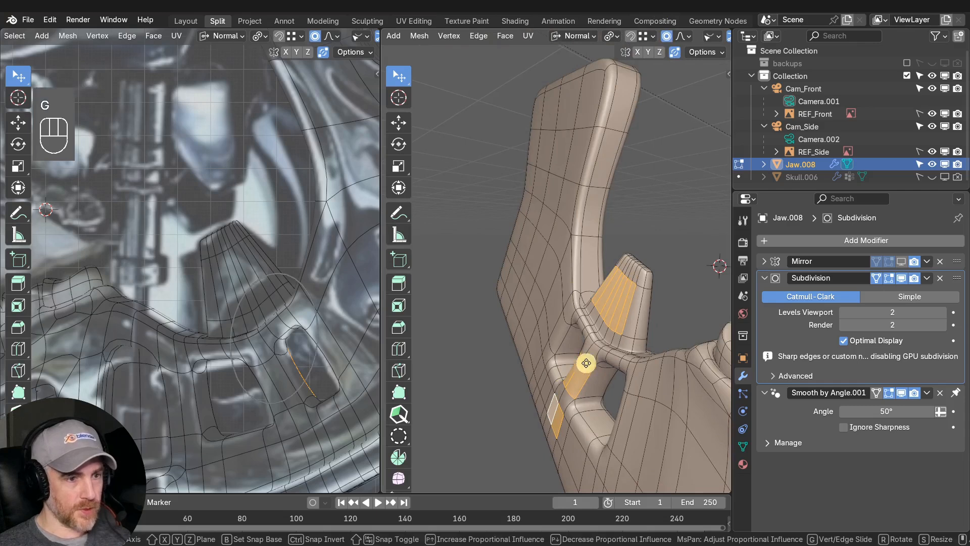
{"action": "scroll", "coordinate": [582, 363], "scroll_direction": "down", "scroll_amount": 5}
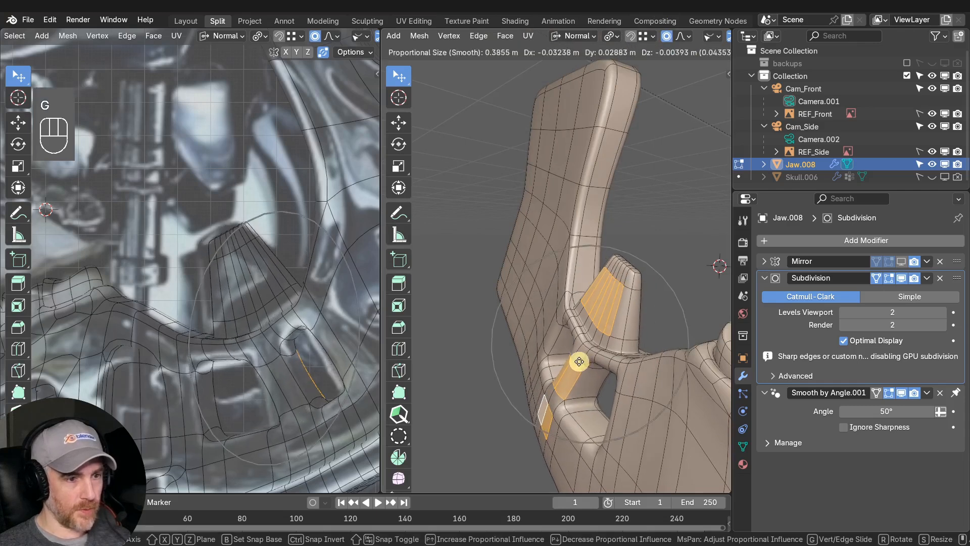
{"action": "left_click", "coordinate": [577, 364]}
Extend the selection to the inner jaw faces in front of and below the openings.
{"action": "middle_click_drag", "start_coordinate": [578, 364], "coordinate": [621, 322]}
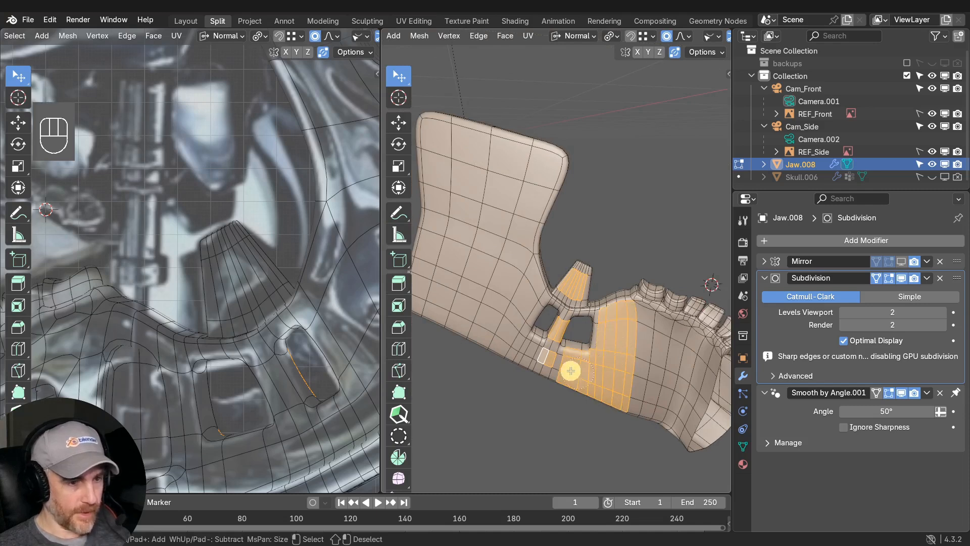
{"action": "left_click_drag", "start_coordinate": [571, 371], "coordinate": [585, 347]}
{"action": "mouse_move", "coordinate": [584, 347]}
{"action": "middle_mouse_down"}
{"action": "mouse_move", "coordinate": [607, 338]}
{"action": "mouse_move", "coordinate": [548, 366]}
{"action": "mouse_move", "coordinate": [592, 370]}
{"action": "mouse_move", "coordinate": [526, 377]}
{"action": "mouse_move", "coordinate": [635, 420]}
{"action": "mouse_move", "coordinate": [593, 349]}
{"action": "mouse_move", "coordinate": [561, 362]}
{"action": "mouse_move", "coordinate": [407, 368]}
{"action": "mouse_move", "coordinate": [503, 340]}
{"action": "mouse_move", "coordinate": [541, 279]}
{"action": "mouse_move", "coordinate": [551, 328]}
{"action": "middle_mouse_up"}
{"action": "right_click", "coordinate": [606, 338]}
{"action": "key", "text": "c"}
{"action": "right_click", "coordinate": [621, 361]}
{"action": "left_click", "coordinate": [527, 377], "text": "shift"}
Move the selected inner faces with proportional editing to reshape the tapered block and the walls around the openings.
{"action": "key", "text": "g"}
{"action": "left_click", "coordinate": [593, 331]}
{"action": "key", "text": "g"}
{"action": "left_click", "coordinate": [591, 332]}
{"action": "scroll", "coordinate": [502, 340], "scroll_direction": "down", "scroll_amount": 3}
{"action": "scroll", "coordinate": [541, 279], "scroll_direction": "down", "scroll_amount": 2}
{"action": "middle_click_drag", "start_coordinate": [551, 329], "coordinate": [602, 301]}
{"action": "scroll", "coordinate": [570, 315], "scroll_direction": "down", "scroll_amount": 2}
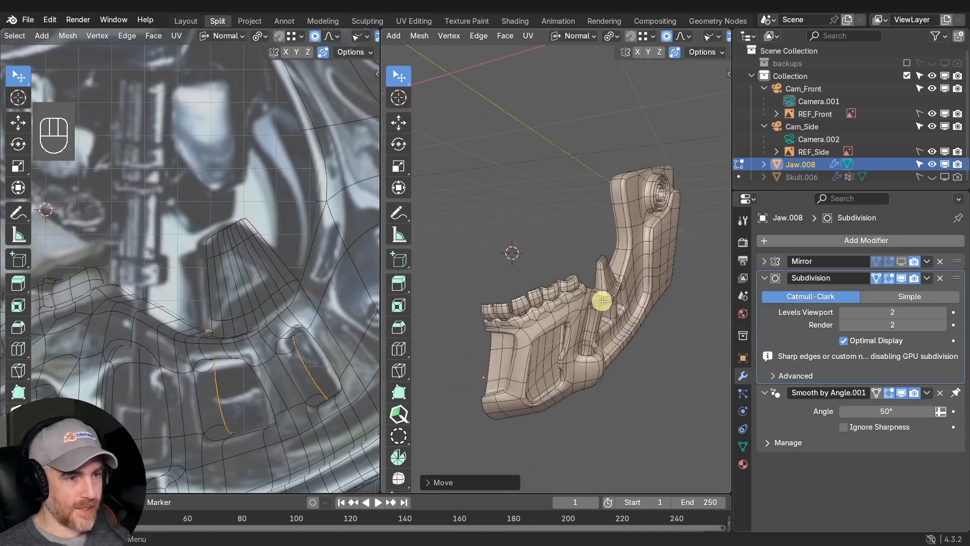
Save the file, then leave Edit Mode and inspect the smoothed jaw in a maximized viewport.
{"action": "key", "text": "ctrl"}
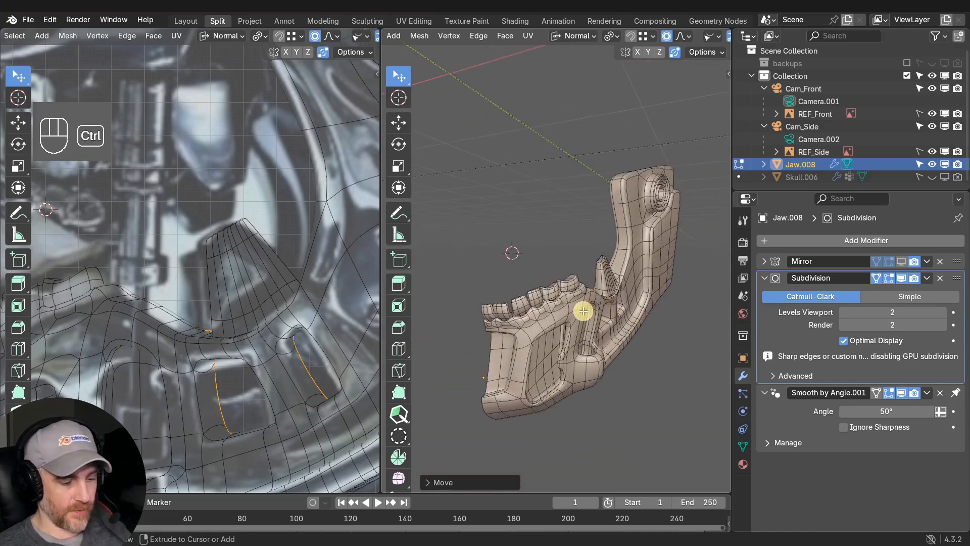
{"action": "key", "text": "ctrl+s"}
{"action": "key", "text": "Tab"}
{"action": "key", "text": "ctrl+space"}
{"action": "scroll", "coordinate": [565, 224], "scroll_direction": "down", "scroll_amount": 3}
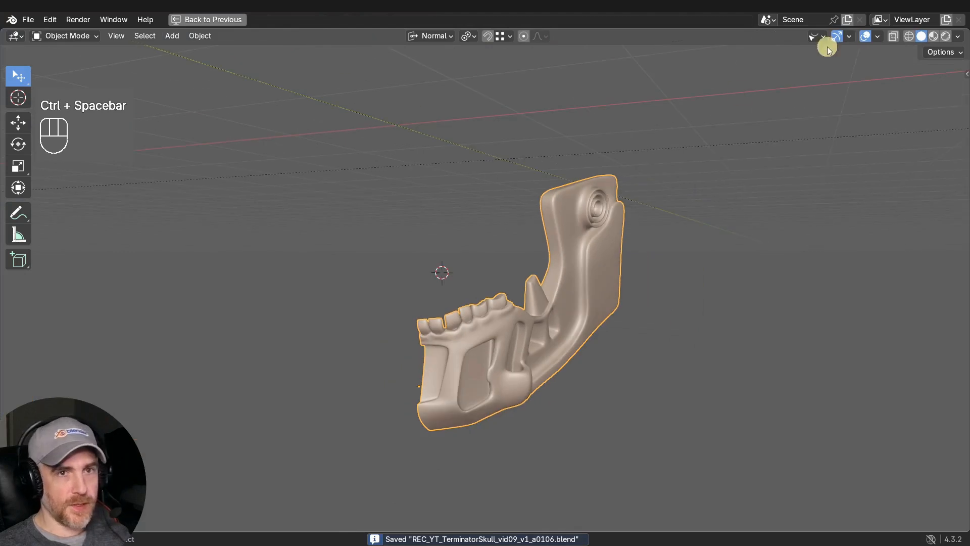
{"action": "key", "text": "ctrl+space"}
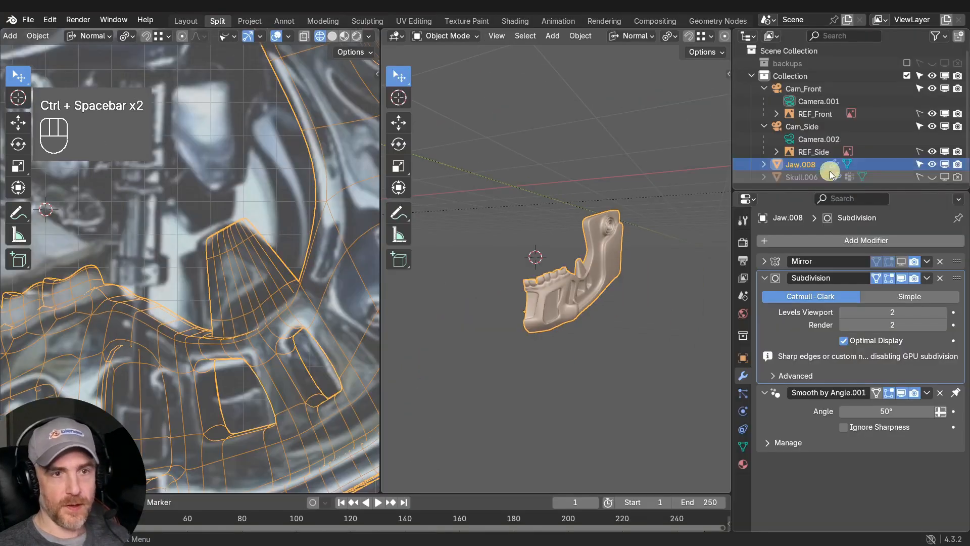
Show Skull.006 and turn on the jaw's Mirror modifier display, expanding its settings to inspect the front seam.
{"action": "left_click", "coordinate": [945, 177]}
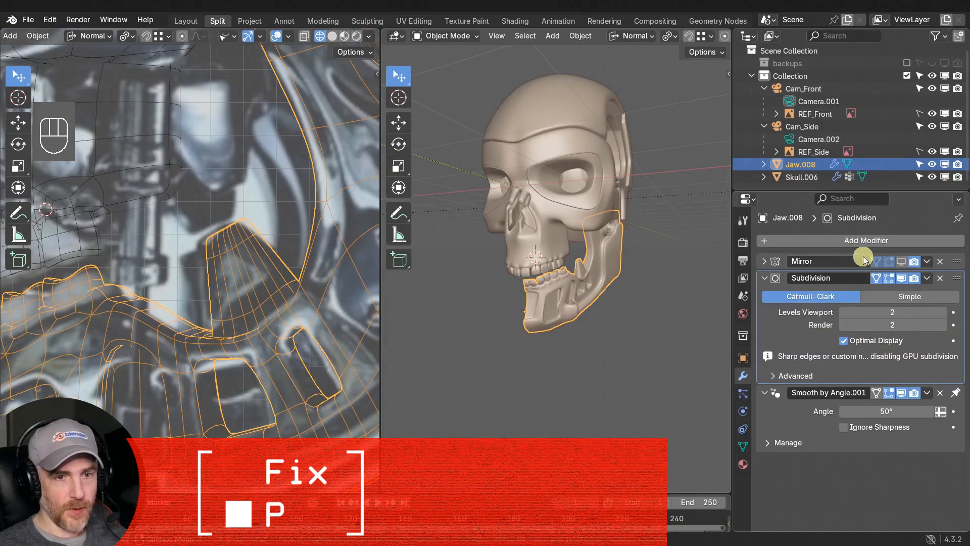
{"action": "left_click", "coordinate": [902, 262]}
{"action": "left_click", "coordinate": [901, 261]}
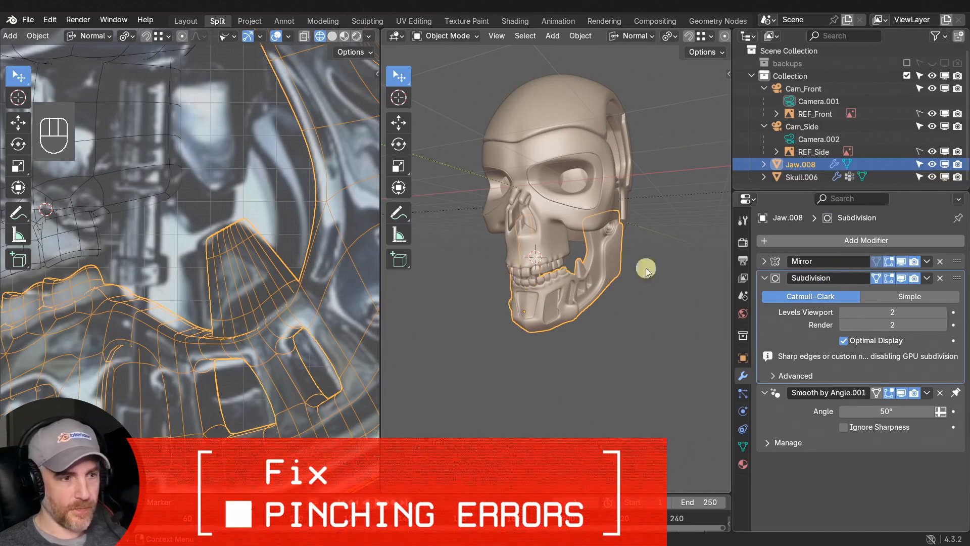
{"action": "middle_click_drag", "start_coordinate": [646, 268], "coordinate": [537, 267]}
{"action": "scroll", "coordinate": [556, 302], "scroll_direction": "up", "scroll_amount": 5}
{"action": "middle_click_drag", "start_coordinate": [565, 316], "coordinate": [560, 288]}
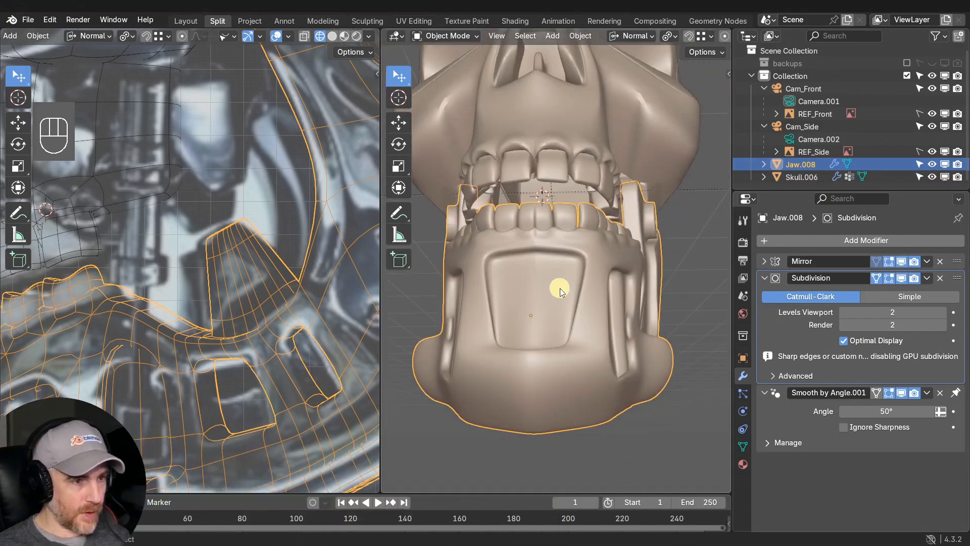
{"action": "scroll", "coordinate": [560, 288], "scroll_direction": "up", "scroll_amount": 3}
{"action": "middle_click_drag", "start_coordinate": [526, 261], "coordinate": [536, 283]}
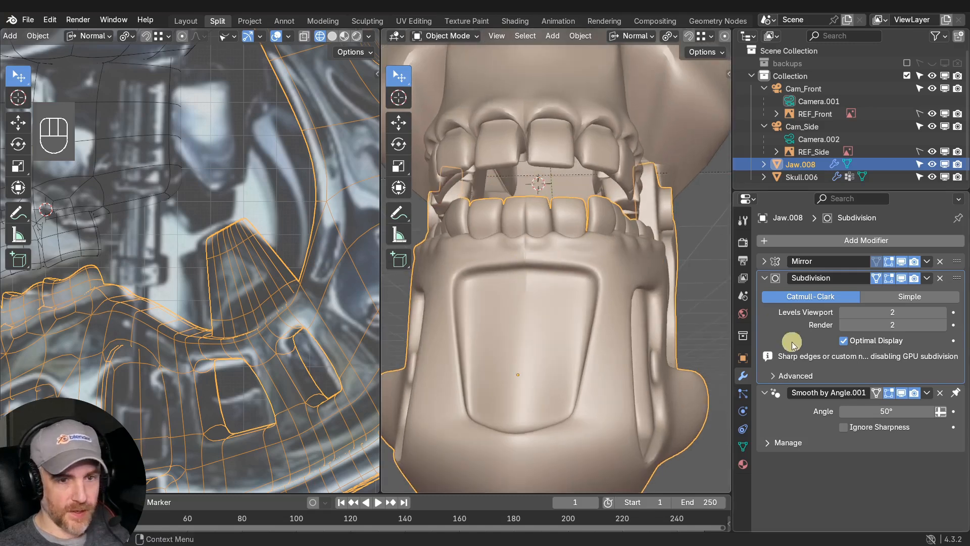
{"action": "left_click", "coordinate": [764, 261]}
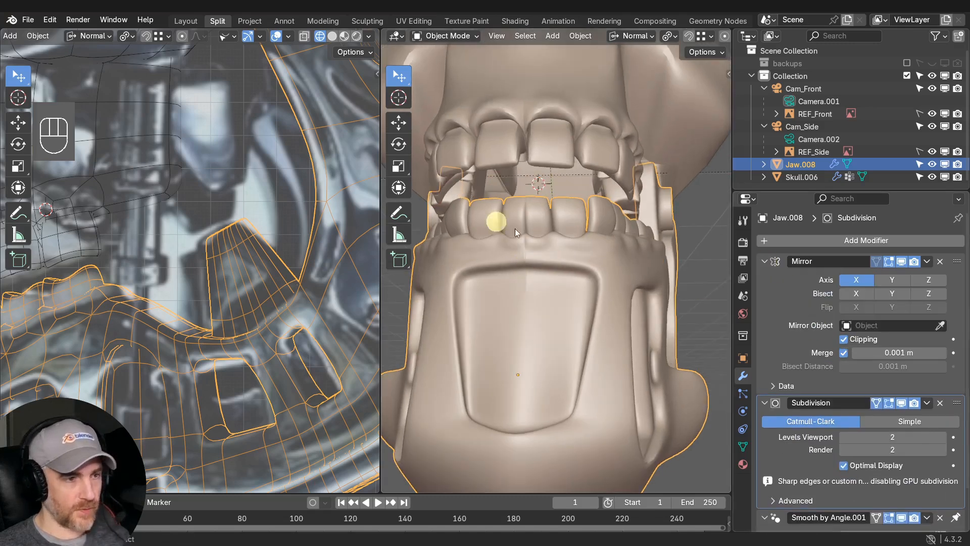
{"action": "middle_click_drag", "start_coordinate": [515, 229], "coordinate": [481, 236]}
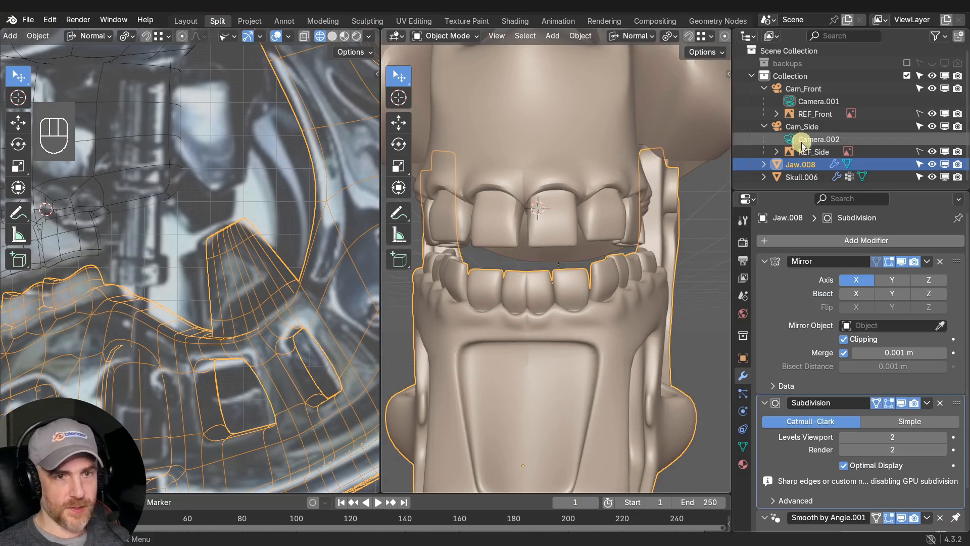
Hide Skull.006 and enter Edit Mode on the mirrored jaw in a maximized viewport.
{"action": "left_click", "coordinate": [932, 177]}
{"action": "middle_click_drag", "start_coordinate": [573, 257], "coordinate": [577, 302]}
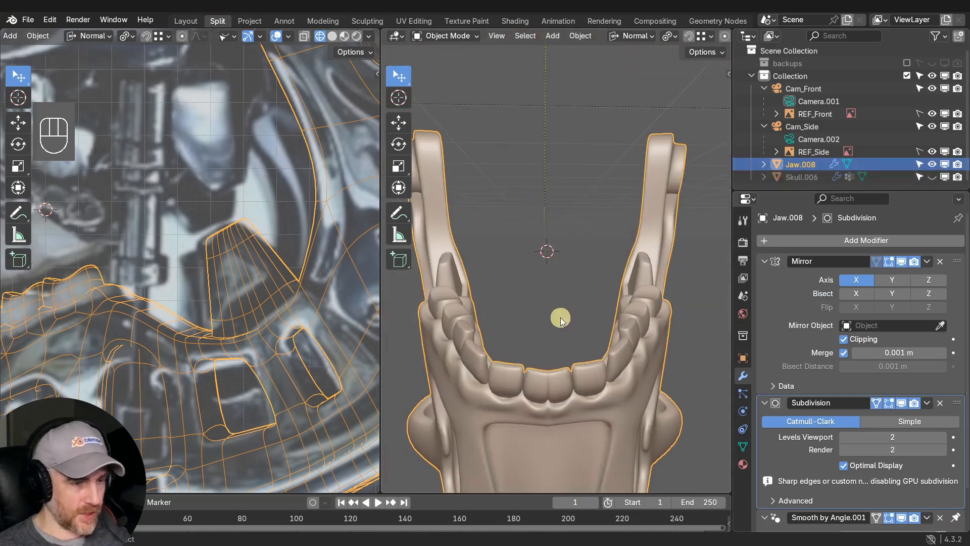
{"action": "key", "text": "Tab"}
{"action": "key", "text": "ctrl+space"}
{"action": "middle_click_drag", "start_coordinate": [539, 351], "coordinate": [502, 342]}
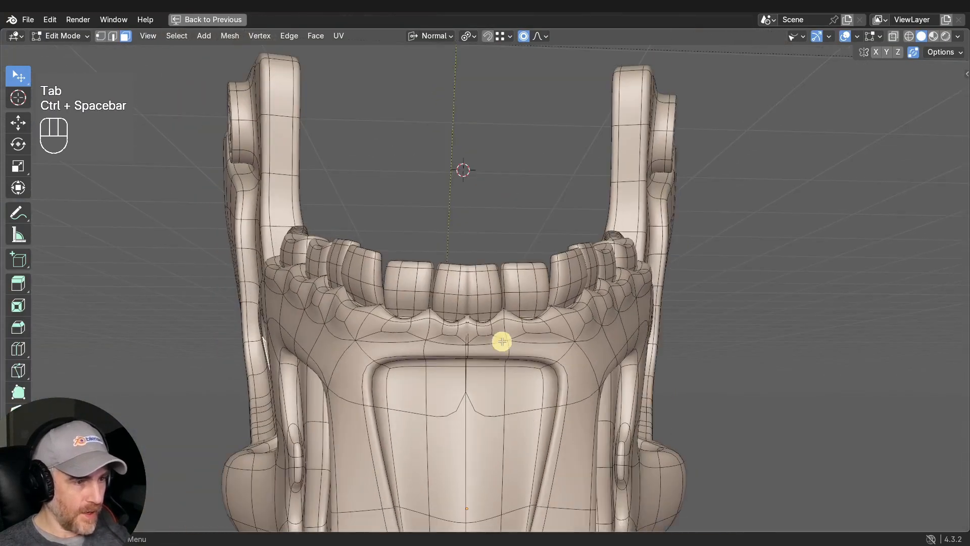
Turn off the Subdivision realtime display and inspect the base mesh along the teeth and chin's center line.
{"action": "key", "text": "q"}
{"action": "left_click", "coordinate": [495, 311]}
{"action": "middle_click_drag", "start_coordinate": [501, 307], "coordinate": [486, 276], "text": "shift"}
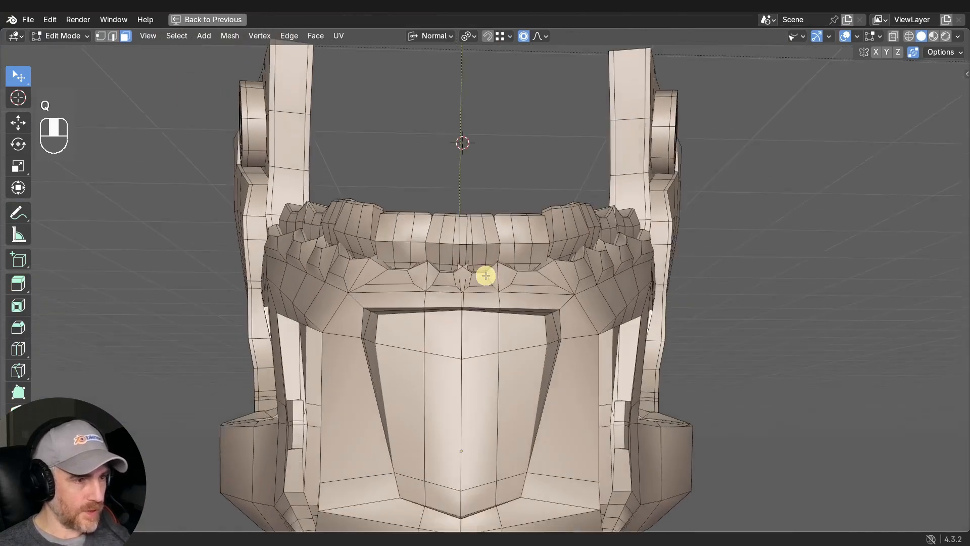
{"action": "scroll", "coordinate": [485, 276], "scroll_direction": "up", "scroll_amount": 2}
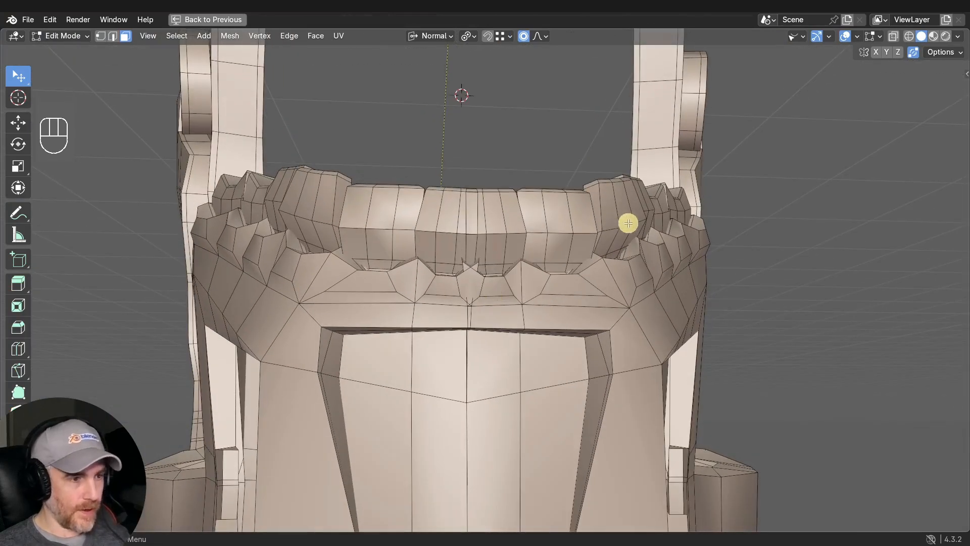
{"action": "scroll", "coordinate": [587, 293], "scroll_direction": "down", "scroll_amount": 3}
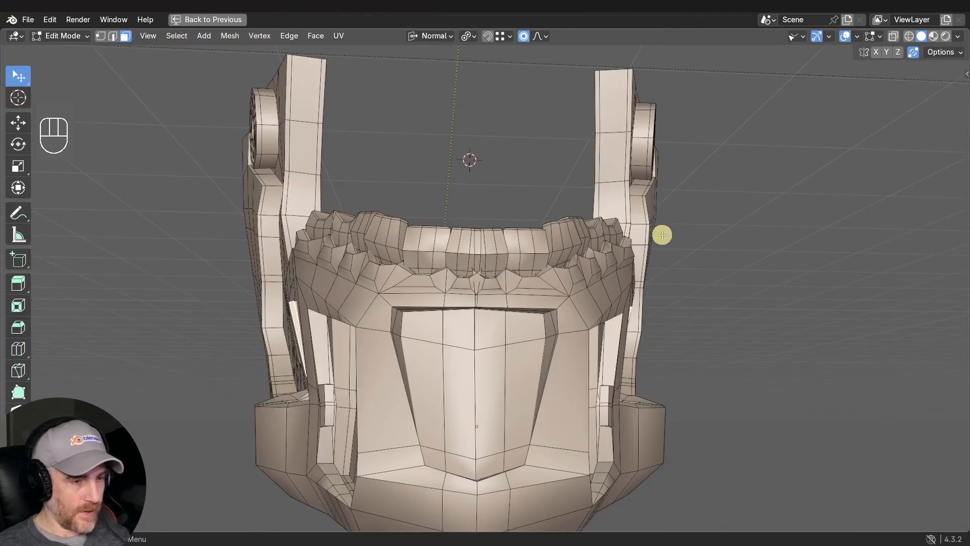
Restore the split layout, turn off the Mirror modifier's viewport display, and select the jaw's front center edge loop.
{"action": "key", "text": "ctrl+space"}
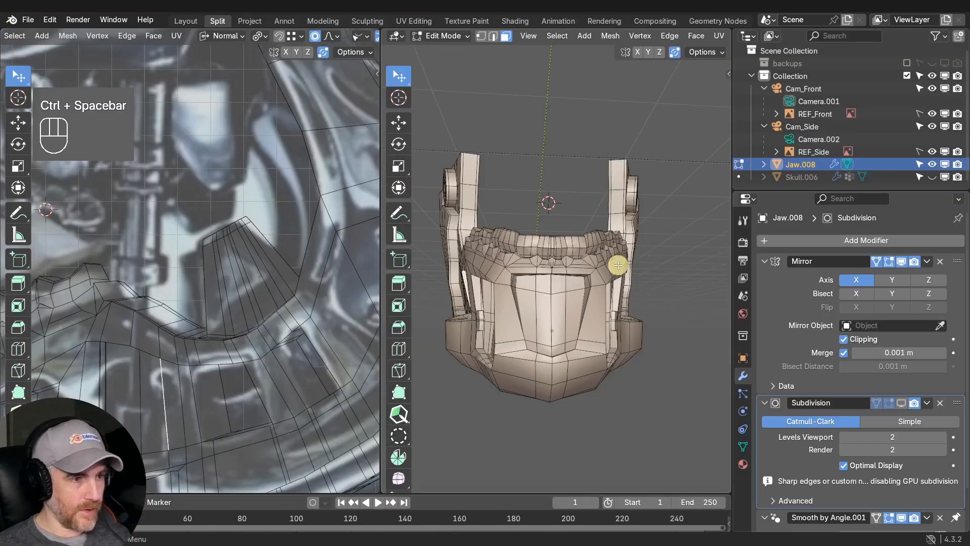
{"action": "left_click", "coordinate": [889, 262]}
{"action": "middle_click_drag", "start_coordinate": [632, 283], "coordinate": [583, 357]}
{"action": "key", "text": "2"}
{"action": "left_click", "coordinate": [626, 361], "text": "alt"}
{"action": "key", "text": "g"}
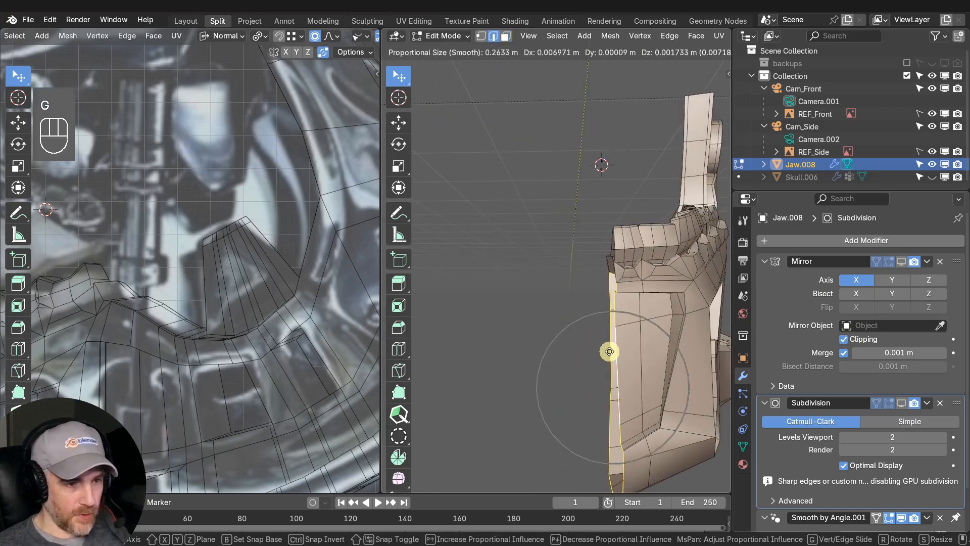
{"action": "key", "text": "x"}
{"action": "key", "text": "Escape"}
{"action": "scroll", "coordinate": [581, 40], "scroll_direction": "down", "scroll_amount": 10}
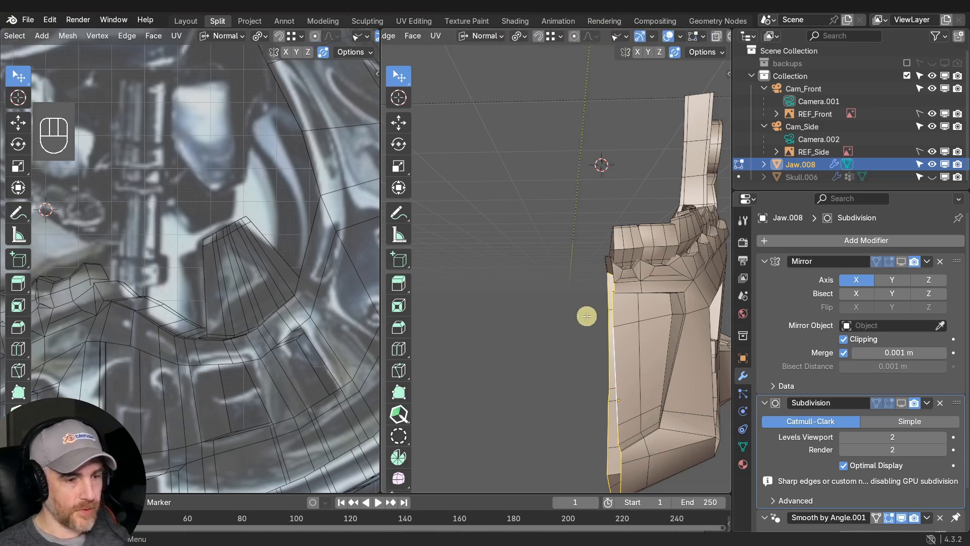
{"action": "key", "text": "x"}
{"action": "key", "text": "Escape"}
Without proportional editing, move the front center edge loop about 0.023 m along global X, away from the mirror plane.
{"action": "key", "text": "g"}
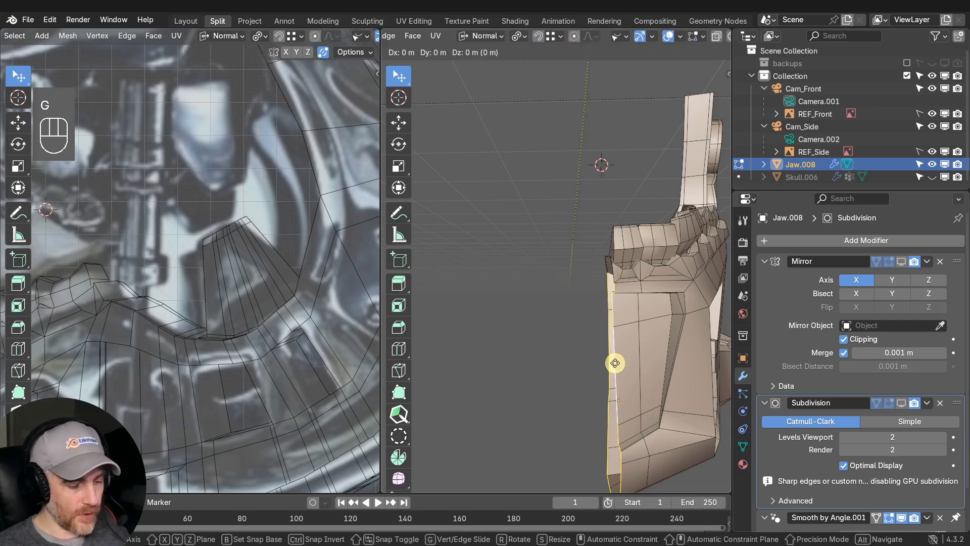
{"action": "key", "text": "x"}
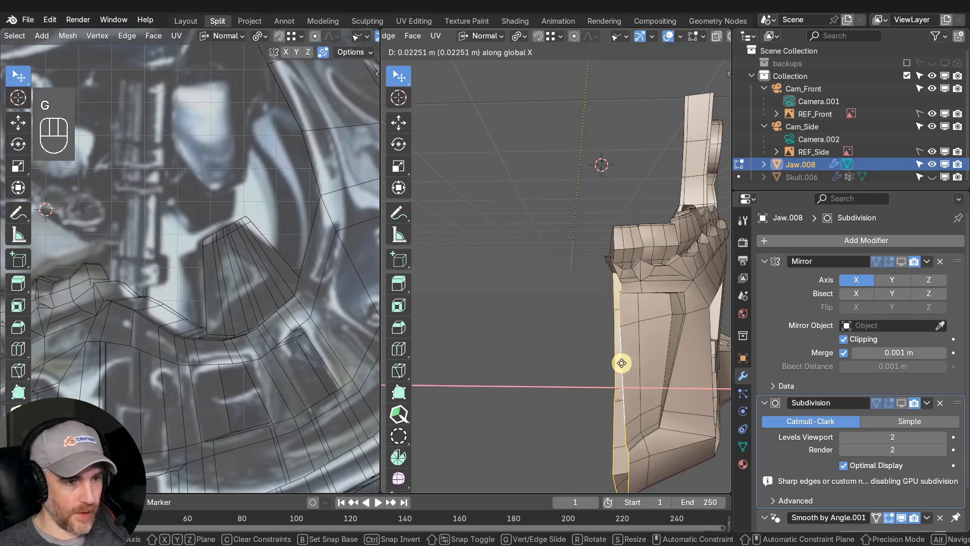
{"action": "left_click", "coordinate": [622, 363]}
Turn the Mirror display back on and move the center edge loop back along global X to close the seam.
{"action": "left_click", "coordinate": [901, 262]}
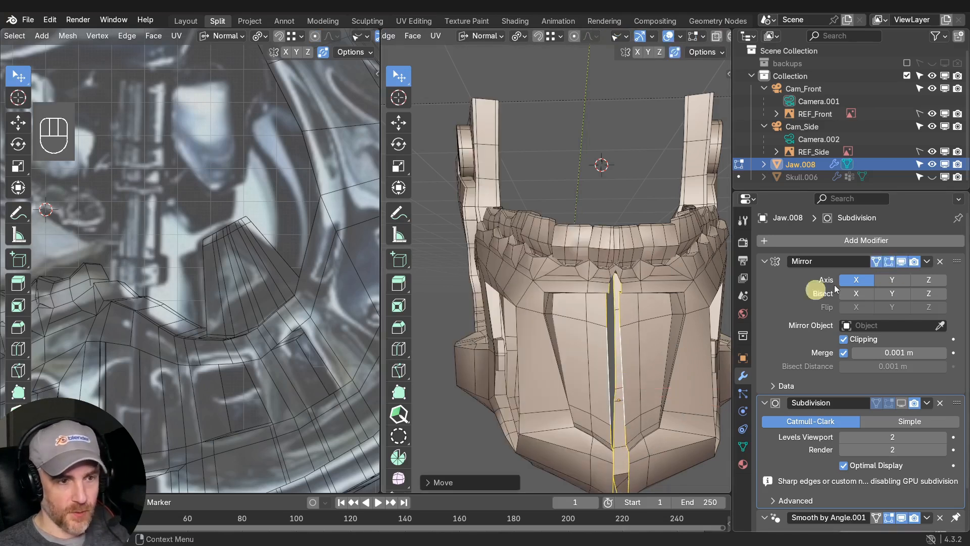
{"action": "key", "text": "g"}
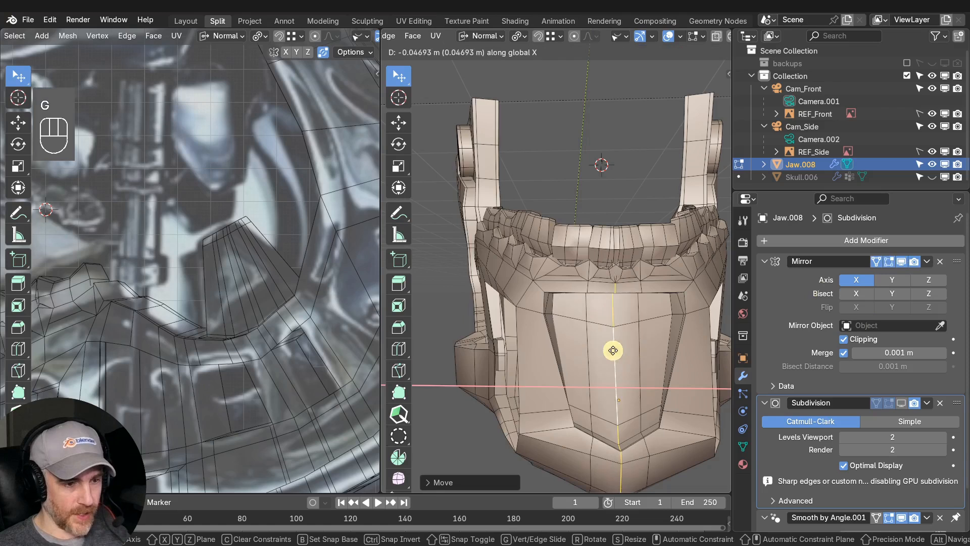
{"action": "left_click", "coordinate": [599, 351]}
{"action": "scroll", "coordinate": [619, 339], "scroll_direction": "up", "scroll_amount": 5}
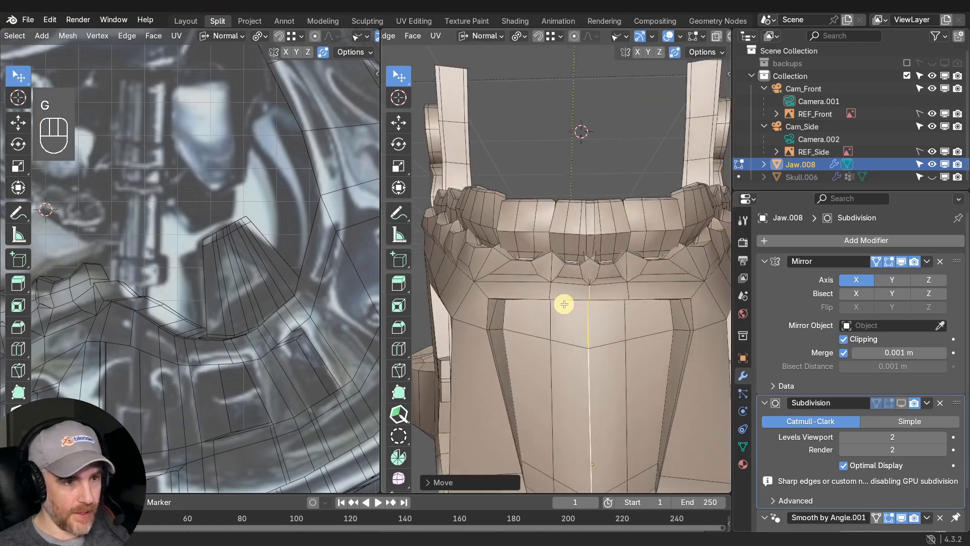
{"action": "middle_click_drag", "start_coordinate": [563, 303], "coordinate": [555, 343]}
{"action": "scroll", "coordinate": [555, 342], "scroll_direction": "up", "scroll_amount": 3}
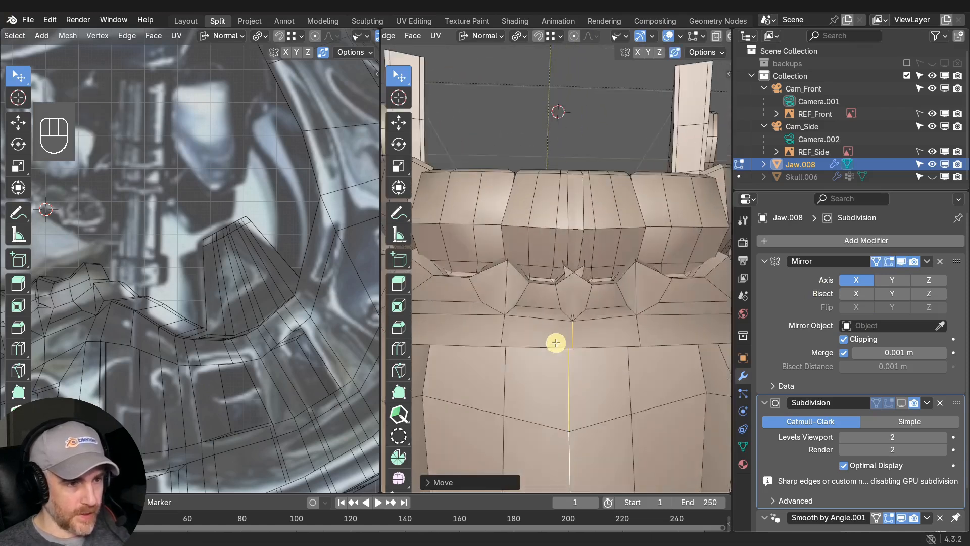
Reposition the top edge of the gum peak below the center teeth along normal X, then about 0.02 m downward.
{"action": "left_click", "coordinate": [567, 279]}
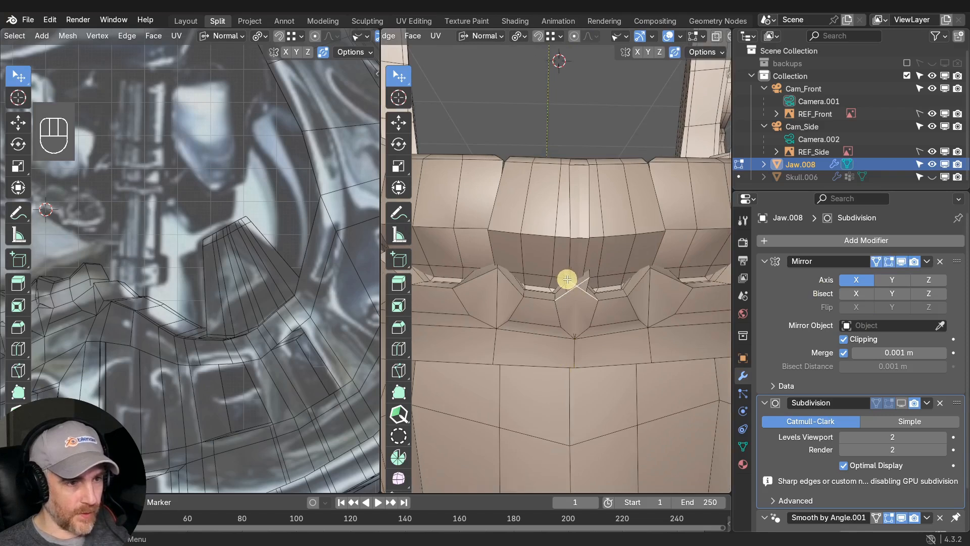
{"action": "key", "text": "g"}
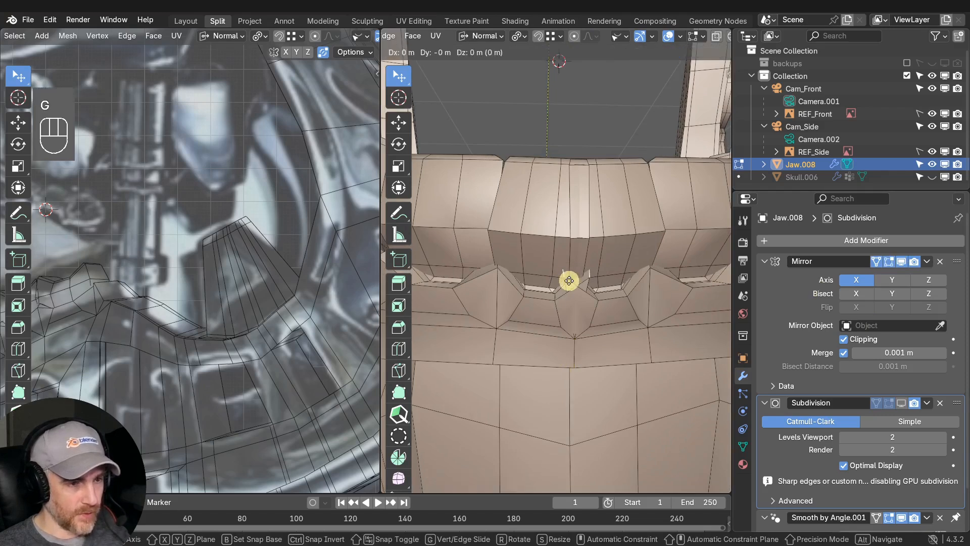
{"action": "key", "text": "x"}
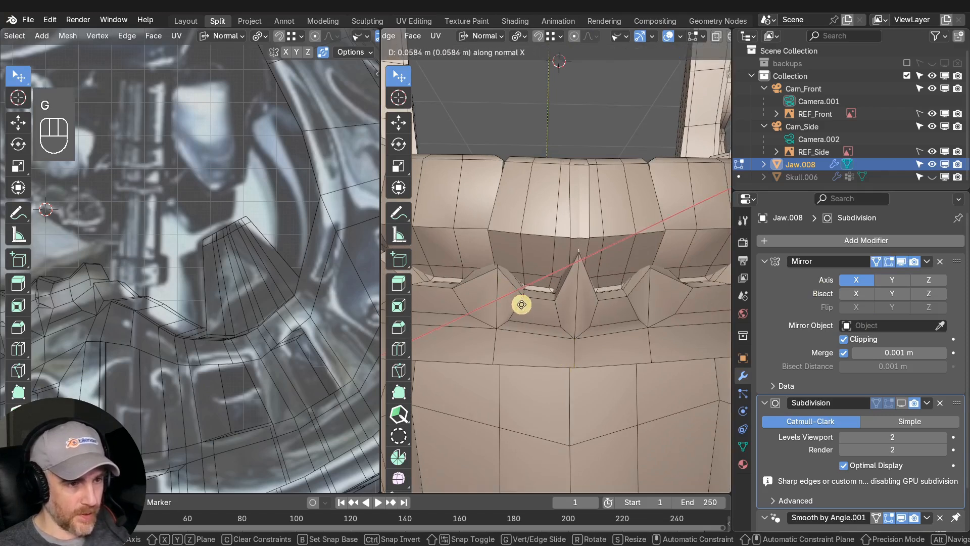
{"action": "left_click", "coordinate": [526, 312]}
{"action": "key", "text": "g"}
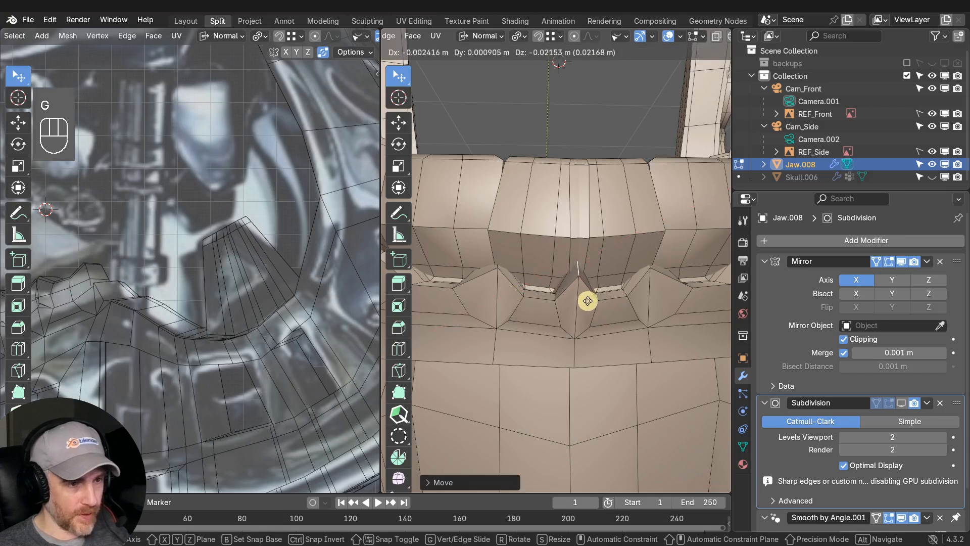
{"action": "left_click", "coordinate": [587, 305]}
Compare the gum seam with the Mirror display off and on, and turn the Subdivision realtime display back on.
{"action": "middle_click_drag", "start_coordinate": [587, 306], "coordinate": [707, 313]}
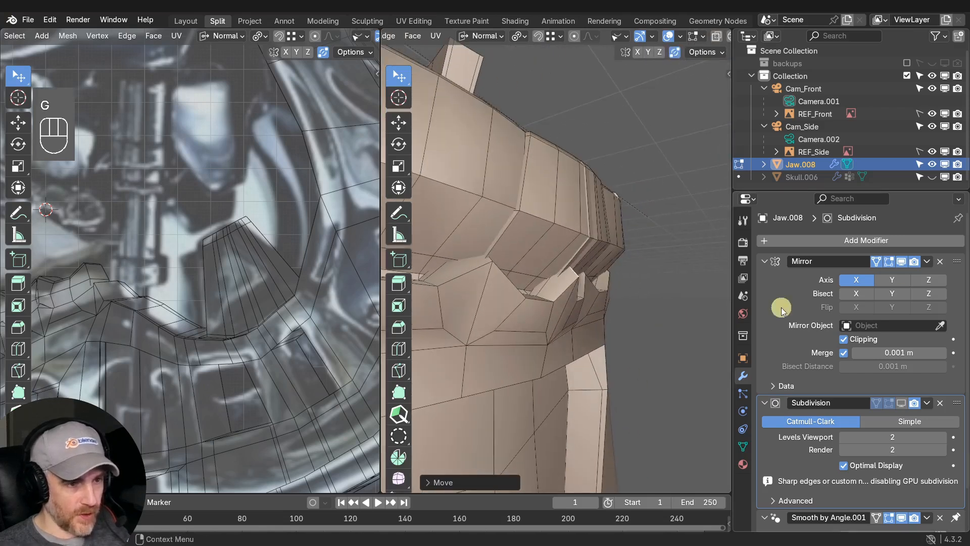
{"action": "left_click", "coordinate": [902, 261]}
{"action": "left_click", "coordinate": [901, 261]}
{"action": "key", "text": "q"}
{"action": "left_click", "coordinate": [603, 307]}
{"action": "middle_click_drag", "start_coordinate": [603, 308], "coordinate": [583, 316]}
{"action": "scroll", "coordinate": [582, 316], "scroll_direction": "down", "scroll_amount": 4}
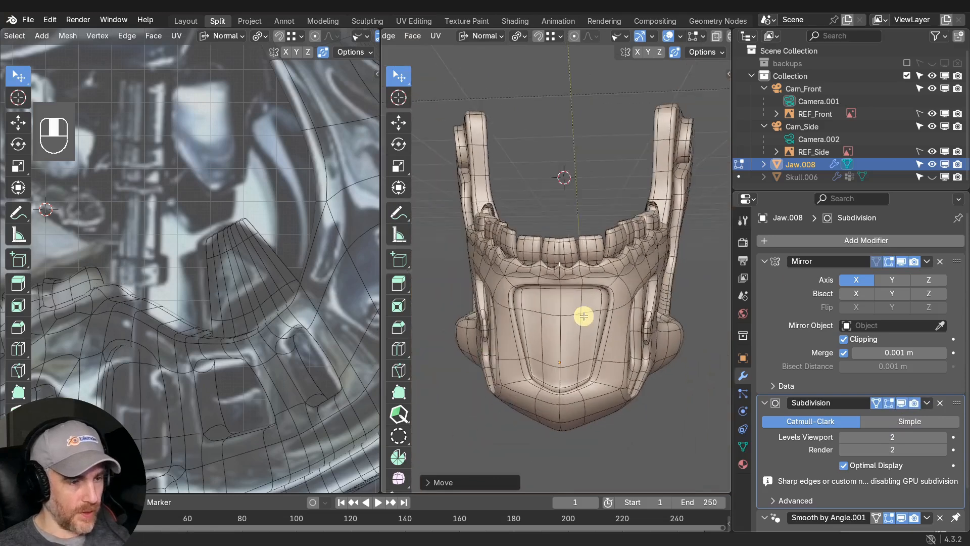
Hide the overlays and inspect the smoothed gum line and seam of the center teeth up close.
{"action": "scroll", "coordinate": [576, 311], "scroll_direction": "up", "scroll_amount": 2}
{"action": "key", "text": "q"}
{"action": "left_click", "coordinate": [563, 270]}
{"action": "middle_click_drag", "start_coordinate": [578, 284], "coordinate": [668, 319]}
{"action": "scroll", "coordinate": [551, 295], "scroll_direction": "up", "scroll_amount": 3}
{"action": "scroll", "coordinate": [587, 336], "scroll_direction": "up", "scroll_amount": 3}
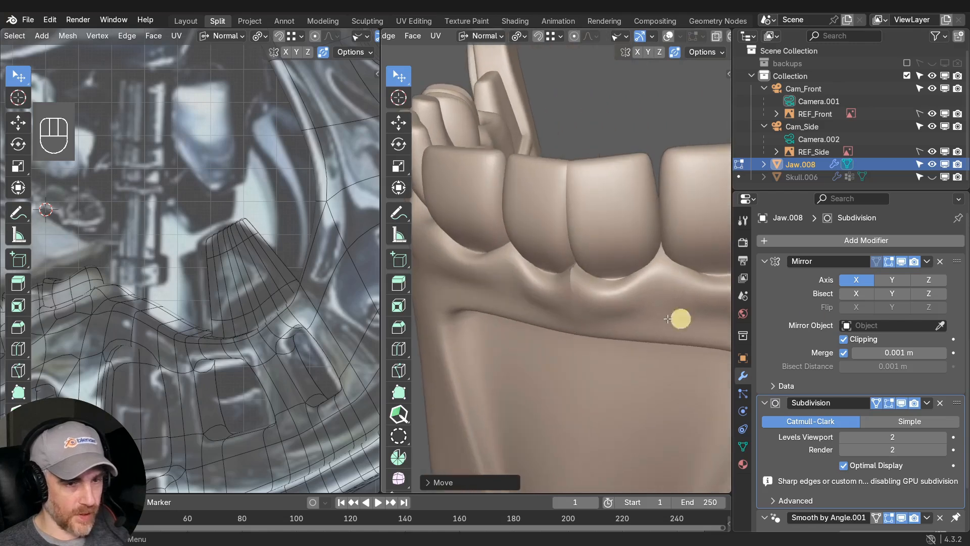
Compare the center teeth's seam in the base mesh and the smoothed surface, ending with Subdivision and the overlays on.
{"action": "left_click", "coordinate": [902, 403]}
{"action": "key", "text": "q"}
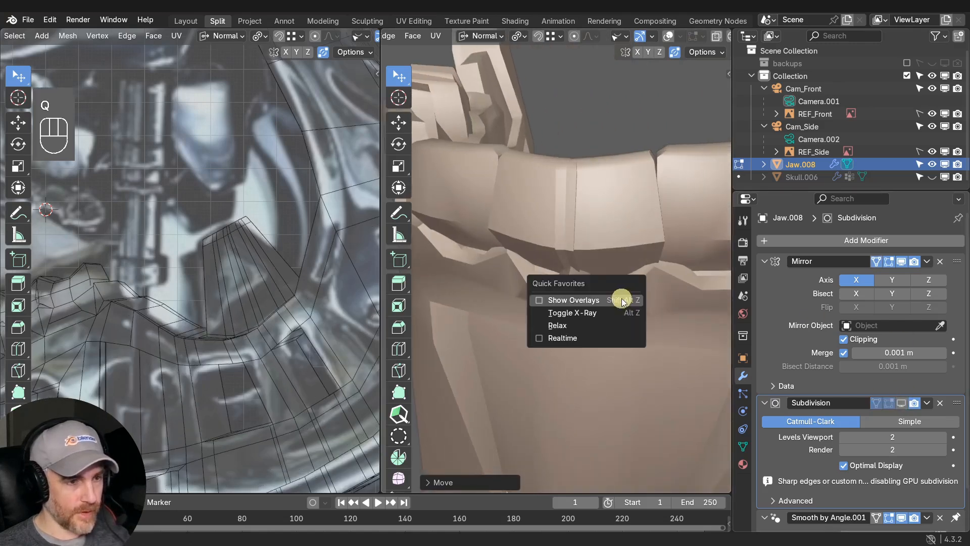
{"action": "left_click", "coordinate": [574, 301]}
{"action": "middle_click_drag", "start_coordinate": [587, 320], "coordinate": [585, 402]}
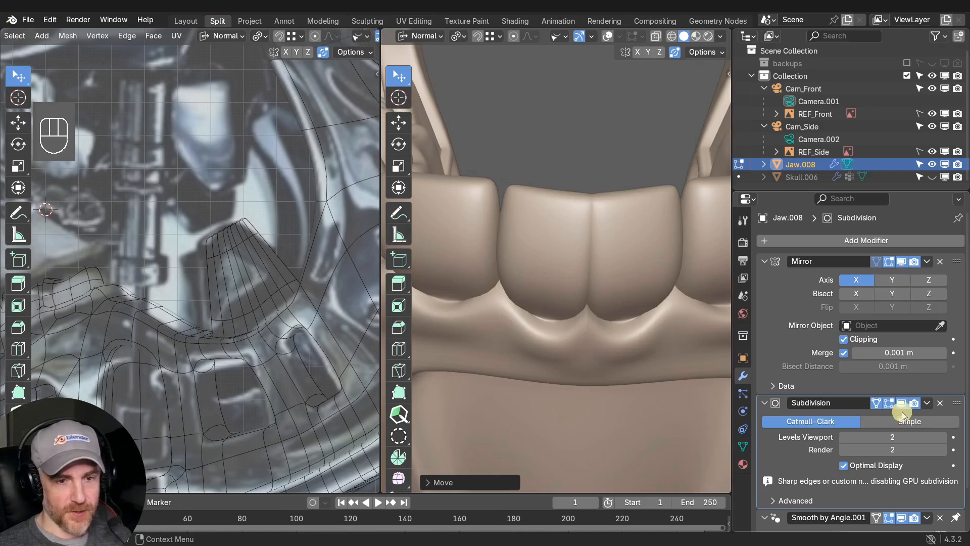
{"action": "key", "text": "q"}
{"action": "left_click", "coordinate": [571, 260]}
{"action": "middle_click_drag", "start_coordinate": [574, 260], "coordinate": [591, 297]}
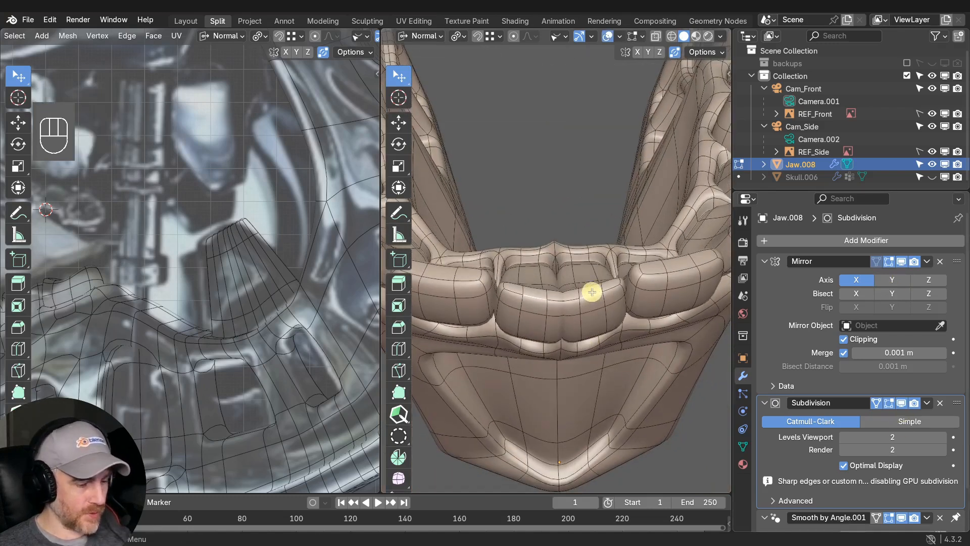
Select the faces along the center teeth's top edge, expand the selection over the whole teeth, and hide them.
{"action": "left_click", "coordinate": [573, 295], "text": "shift"}
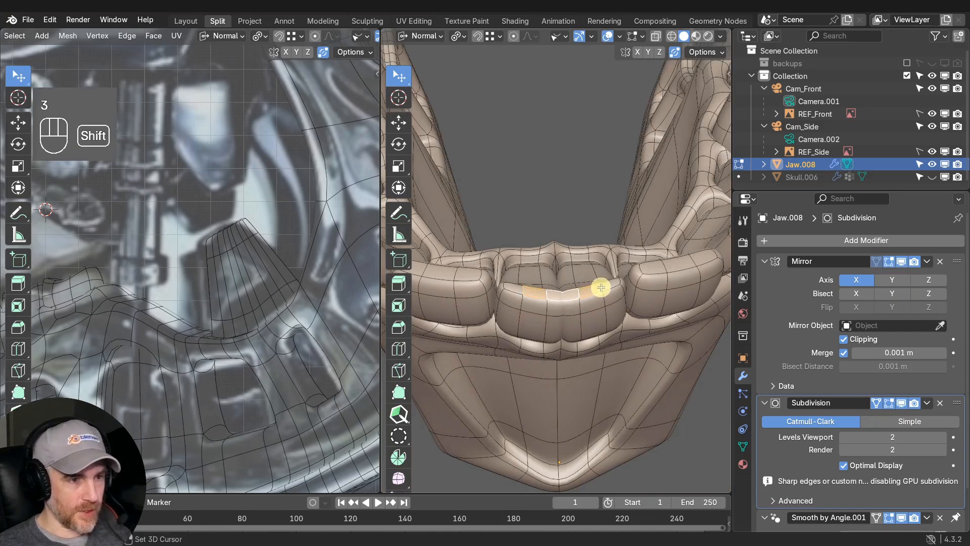
{"action": "left_click", "coordinate": [609, 286], "text": "shift"}
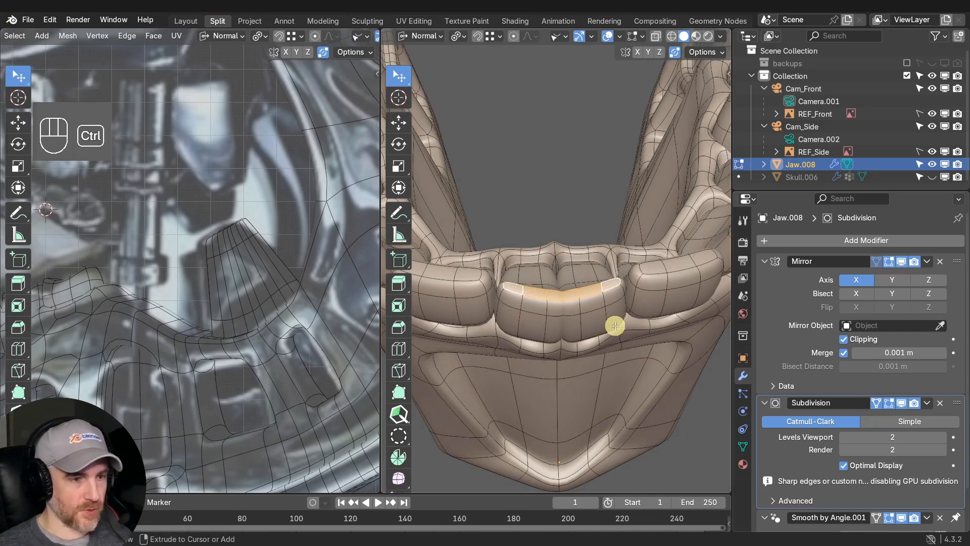
{"action": "key", "text": "ctrl+KP_Add"}
{"action": "key", "text": "ctrl+KP_Add"}
{"action": "key", "text": "ctrl+KP_Add"}
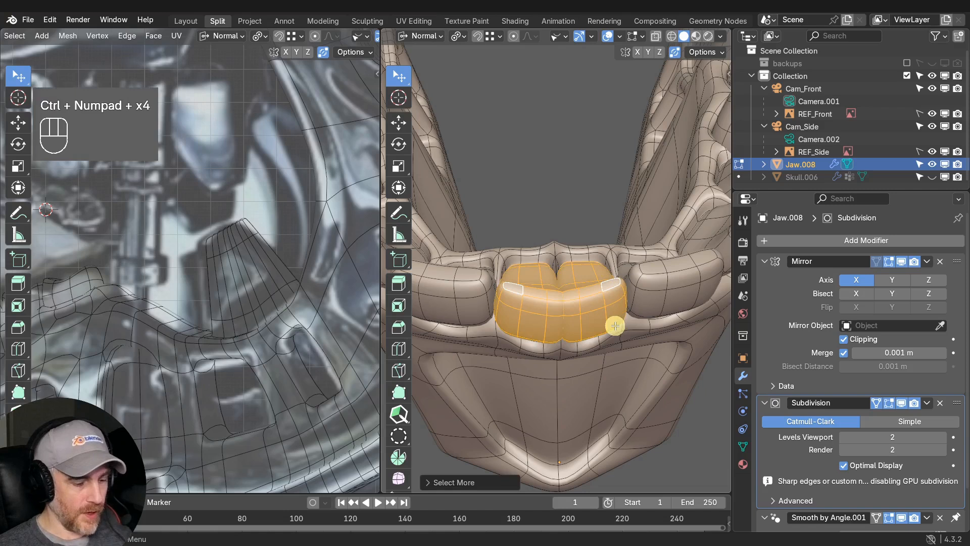
{"action": "key", "text": "h"}
{"action": "scroll", "coordinate": [606, 321], "scroll_direction": "up", "scroll_amount": 4}
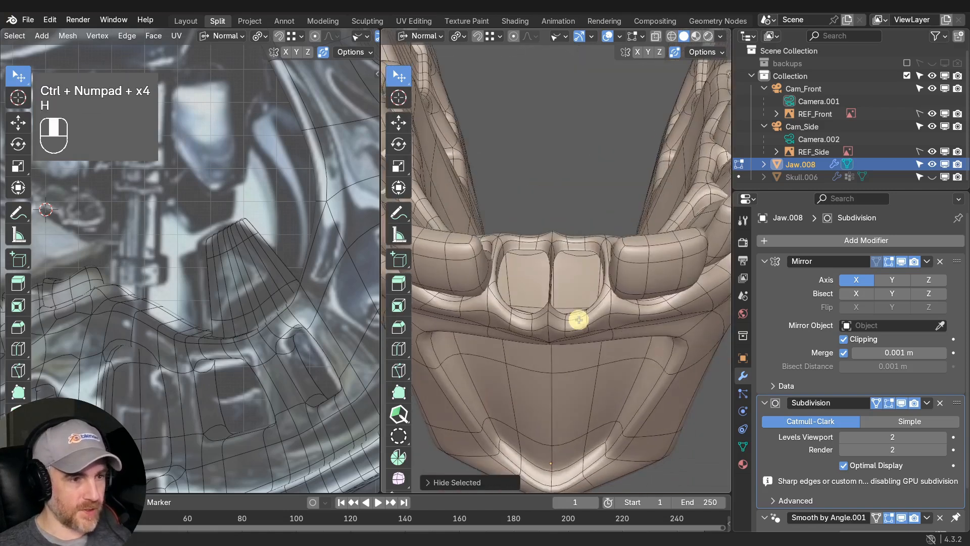
With the Subdivision realtime and Mirror displays off, delete the interior face on the mirror plane between the center tooth sockets.
{"action": "middle_click_drag", "start_coordinate": [578, 319], "coordinate": [546, 288], "text": "shift"}
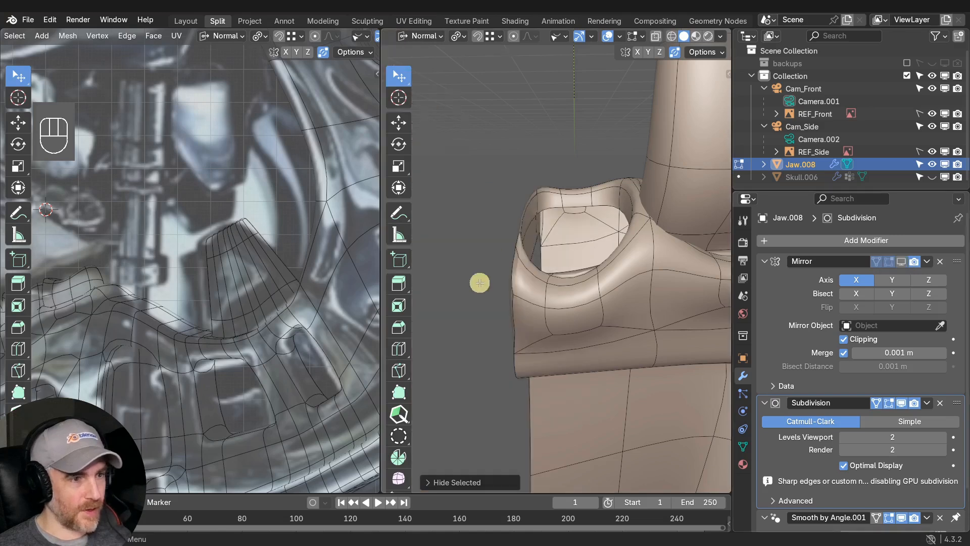
{"action": "middle_click_drag", "start_coordinate": [479, 283], "coordinate": [533, 287]}
{"action": "key", "text": "q"}
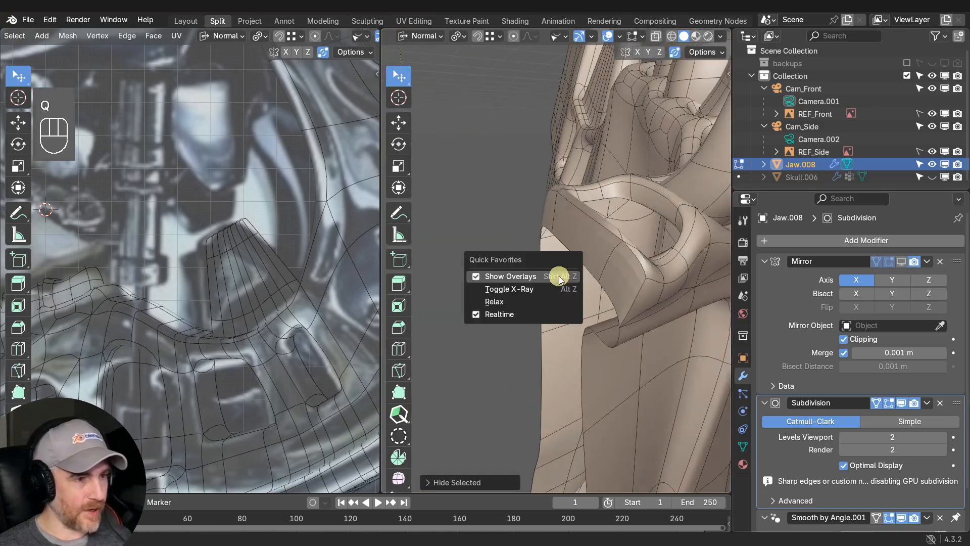
{"action": "left_click", "coordinate": [533, 315]}
{"action": "left_click", "coordinate": [587, 320]}
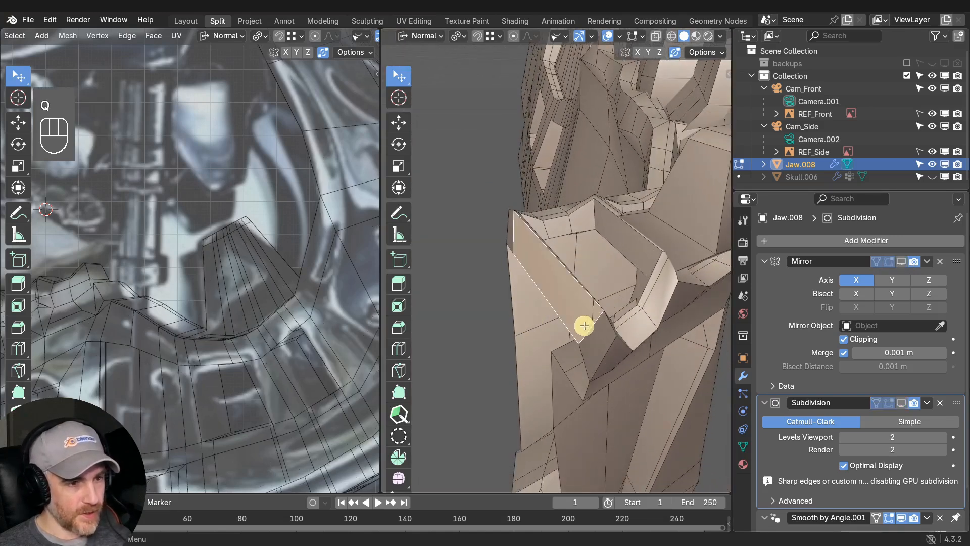
{"action": "key", "text": "g"}
{"action": "middle_click_drag", "start_coordinate": [583, 325], "coordinate": [508, 295]}
{"action": "left_click", "coordinate": [544, 315]}
{"action": "key", "text": "x"}
{"action": "left_click", "coordinate": [561, 285]}
With the Mirror display off, move the divider face between the center sockets about 0.007 m away from the mirror plane.
{"action": "left_click_drag", "start_coordinate": [901, 261], "coordinate": [867, 262]}
{"action": "middle_click_drag", "start_coordinate": [594, 274], "coordinate": [547, 304]}
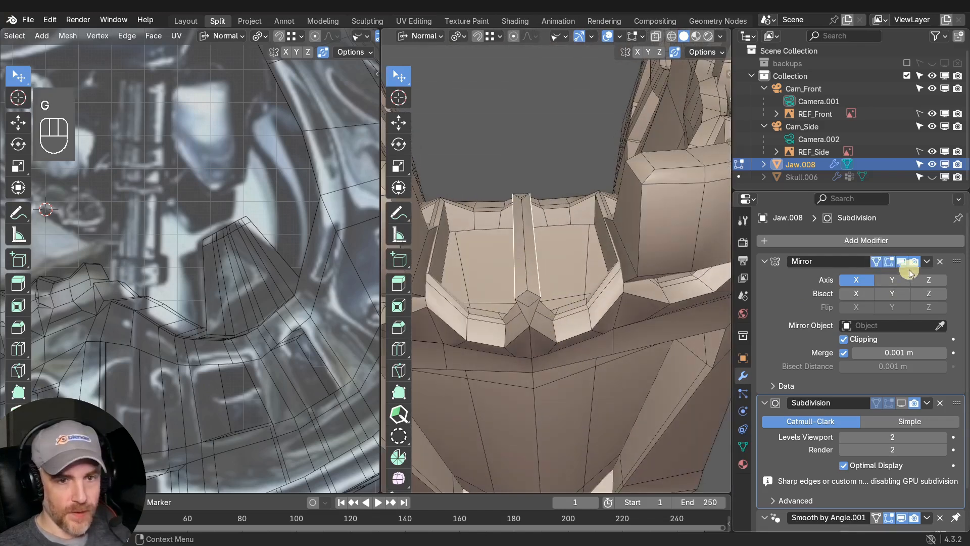
{"action": "left_click_drag", "start_coordinate": [902, 262], "coordinate": [870, 262]}
{"action": "left_click", "coordinate": [526, 268]}
{"action": "middle_click_drag", "start_coordinate": [560, 278], "coordinate": [550, 253]}
{"action": "key", "text": "g"}
{"action": "left_click", "coordinate": [551, 276]}
{"action": "key", "text": "3"}
{"action": "left_click", "coordinate": [524, 250]}
{"action": "key", "text": "g"}
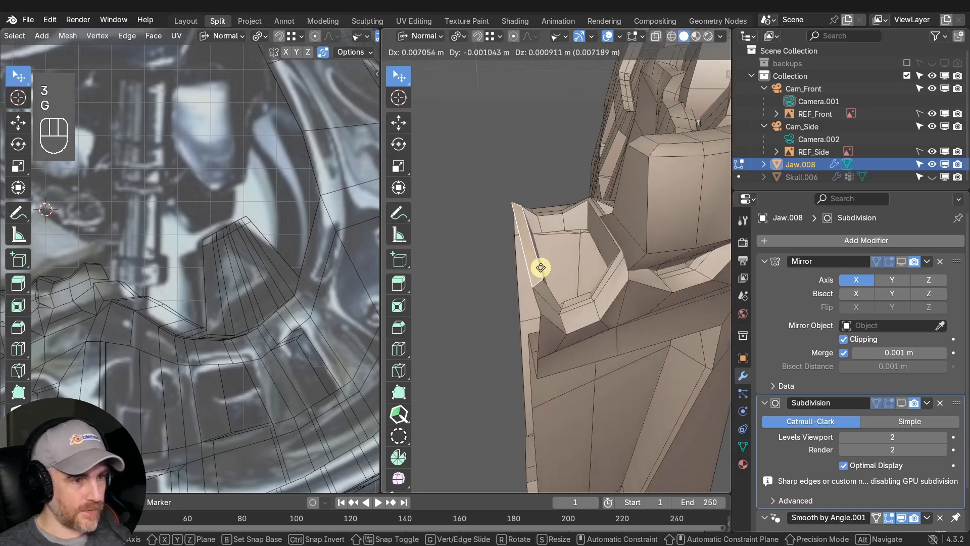
{"action": "left_click", "coordinate": [545, 266]}
Turn the Mirror display back on and move the divider face about 0.003 m back toward the center to close the seam.
{"action": "left_click", "coordinate": [895, 262]}
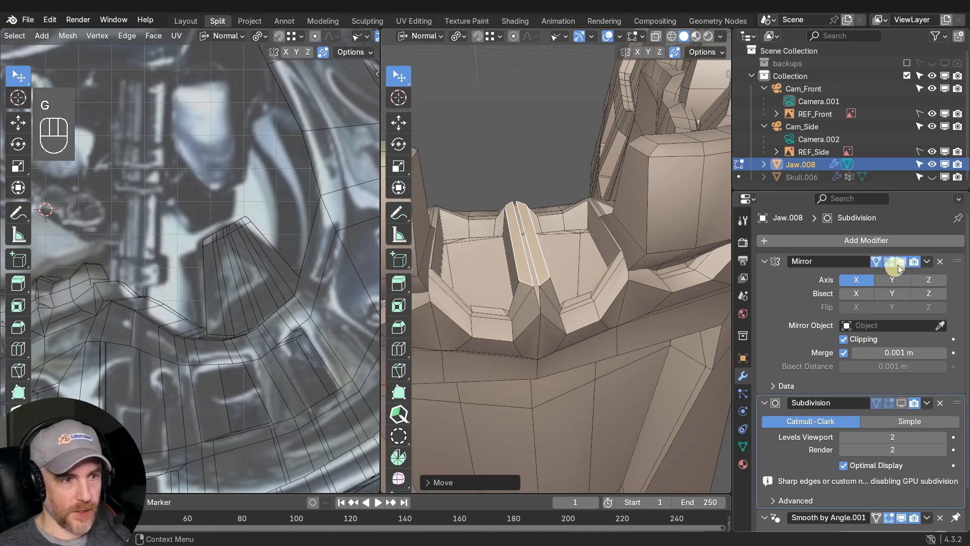
{"action": "key", "text": "g"}
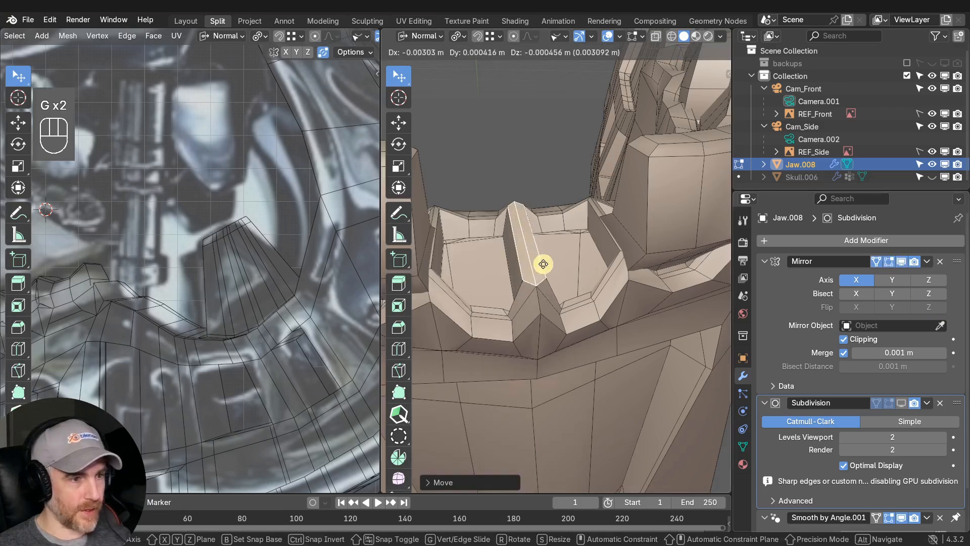
{"action": "left_click", "coordinate": [542, 264]}
{"action": "middle_click_drag", "start_coordinate": [541, 264], "coordinate": [528, 287]}
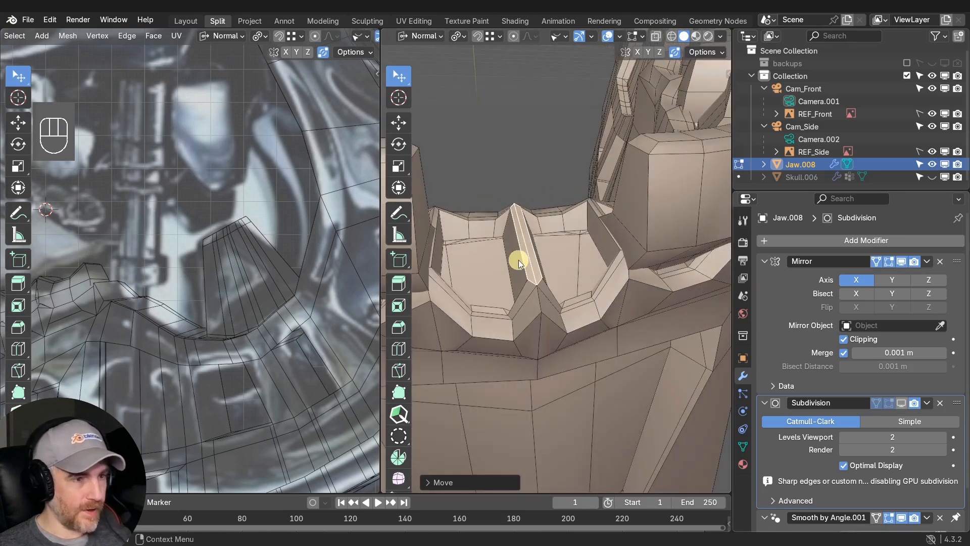
Turn the Subdivision realtime display on, hide the overlays, and inspect the smoothed divider between the center sockets.
{"action": "key", "text": "q"}
{"action": "left_click", "coordinate": [519, 260]}
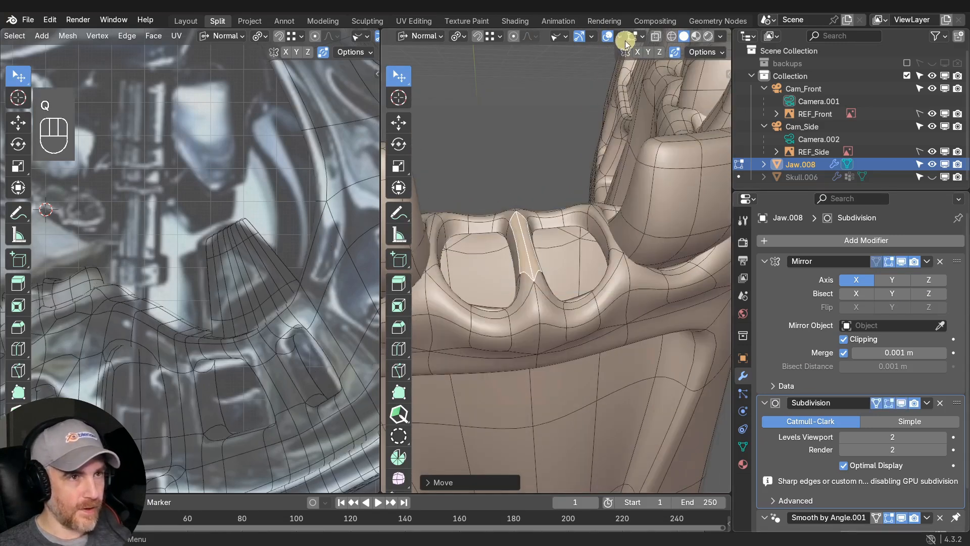
{"action": "left_click", "coordinate": [612, 37]}
{"action": "scroll", "coordinate": [551, 225], "scroll_direction": "down", "scroll_amount": 2}
{"action": "mouse_move", "coordinate": [550, 225]}
{"action": "middle_mouse_down"}
{"action": "mouse_move", "coordinate": [535, 187]}
{"action": "mouse_move", "coordinate": [498, 185]}
{"action": "mouse_move", "coordinate": [481, 214]}
{"action": "mouse_move", "coordinate": [553, 230]}
{"action": "mouse_move", "coordinate": [536, 233]}
{"action": "middle_mouse_up"}
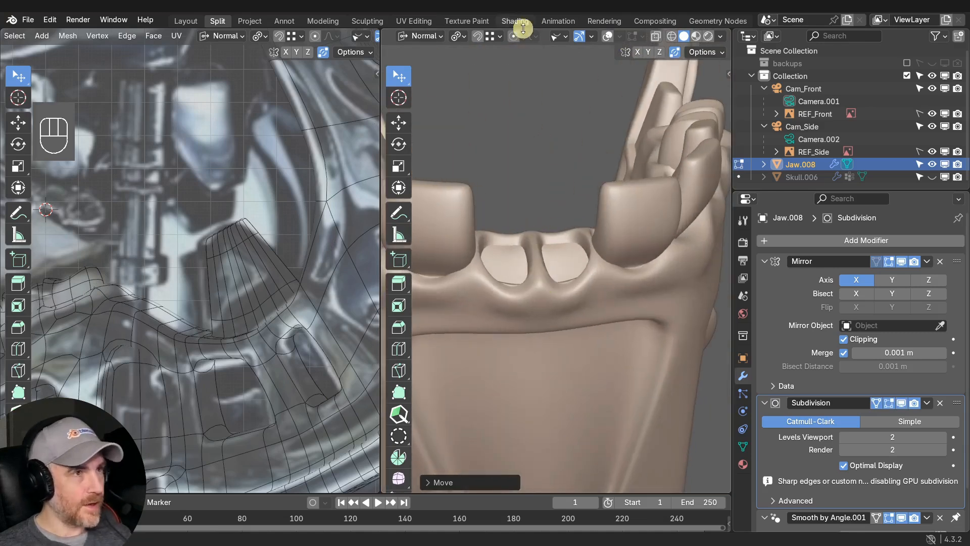
{"action": "scroll", "coordinate": [520, 39], "scroll_direction": "up", "scroll_amount": 5}
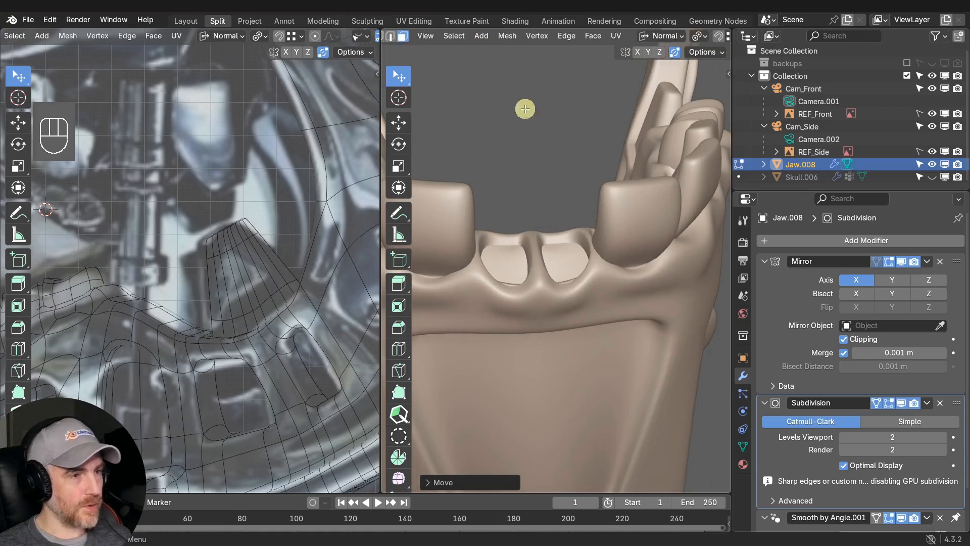
{"action": "scroll", "coordinate": [530, 207], "scroll_direction": "down", "scroll_amount": 2}
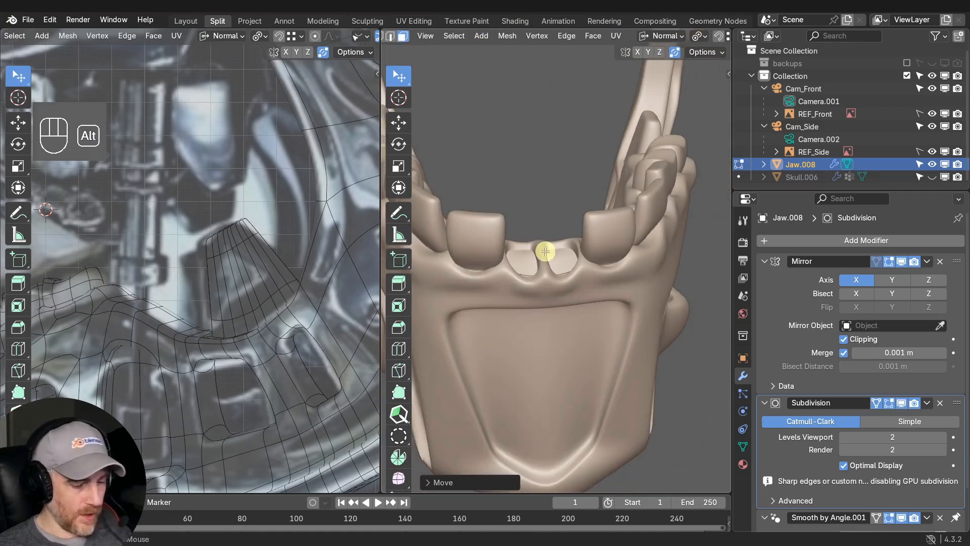
Reveal the hidden center teeth and turn off the Mirror modifier's Clipping option.
{"action": "key", "text": "alt+h"}
{"action": "mouse_move", "coordinate": [565, 272]}
{"action": "middle_mouse_down"}
{"action": "mouse_move", "coordinate": [561, 245]}
{"action": "mouse_move", "coordinate": [541, 269]}
{"action": "mouse_move", "coordinate": [582, 278]}
{"action": "middle_mouse_up"}
{"action": "scroll", "coordinate": [582, 278], "scroll_direction": "up", "scroll_amount": 3}
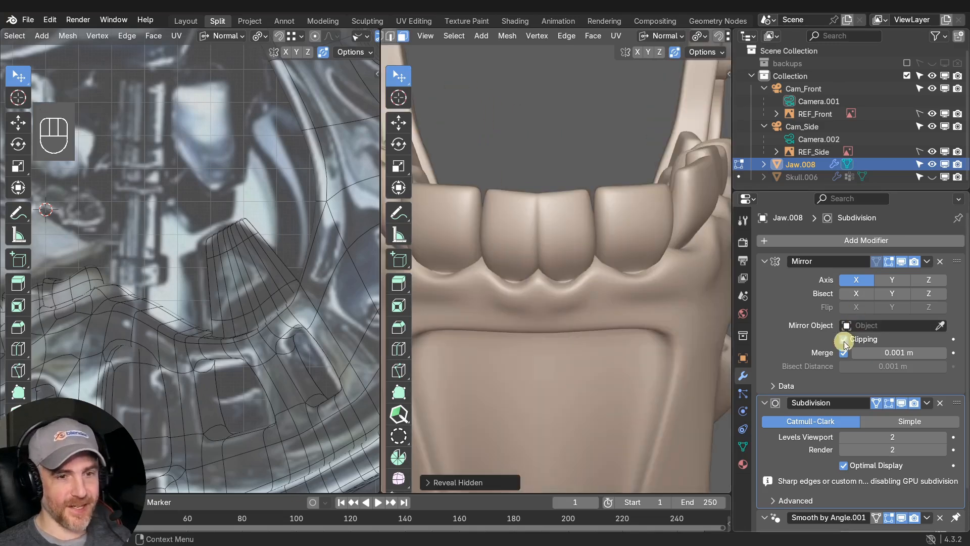
{"action": "middle_click_drag", "start_coordinate": [557, 217], "coordinate": [550, 255]}
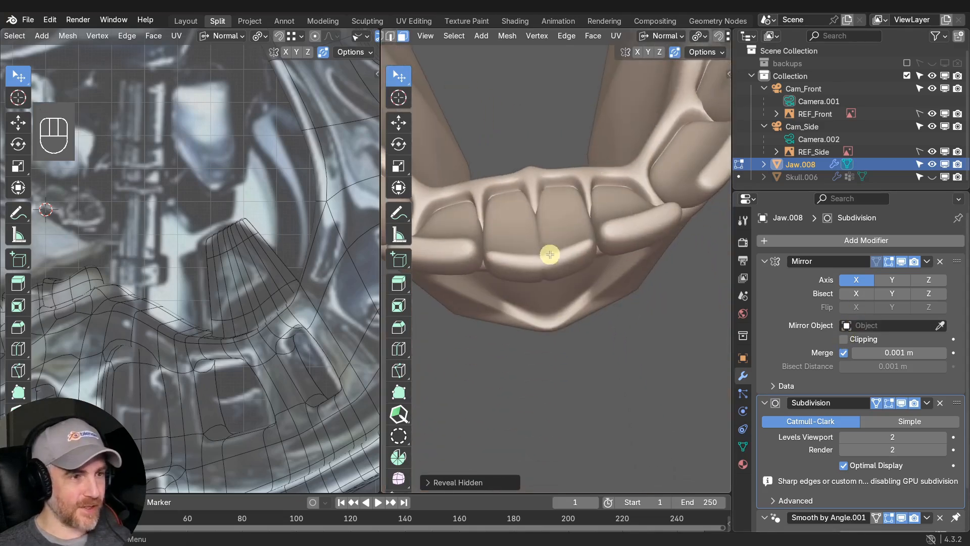
Show the overlays, turn off the Subdivision realtime display, and try moving and rotating the selected center teeth.
{"action": "key", "text": "q"}
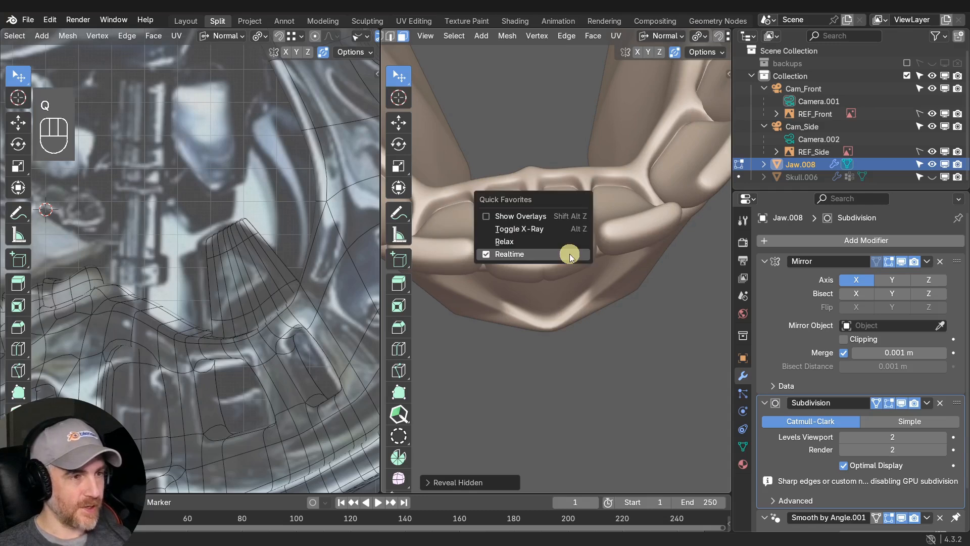
{"action": "left_click", "coordinate": [557, 220]}
{"action": "middle_click_drag", "start_coordinate": [570, 242], "coordinate": [556, 176]}
{"action": "key", "text": "q"}
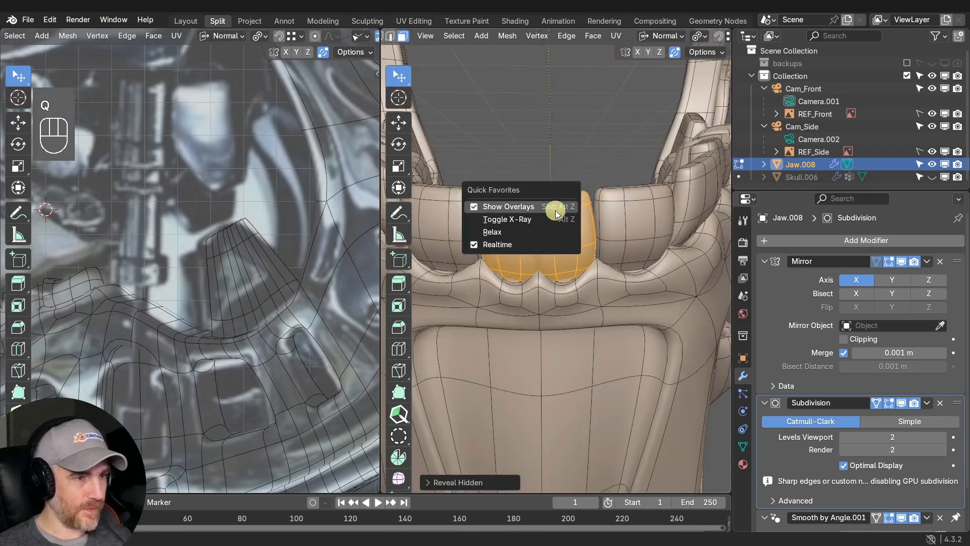
{"action": "left_click", "coordinate": [542, 240]}
{"action": "key", "text": "g"}
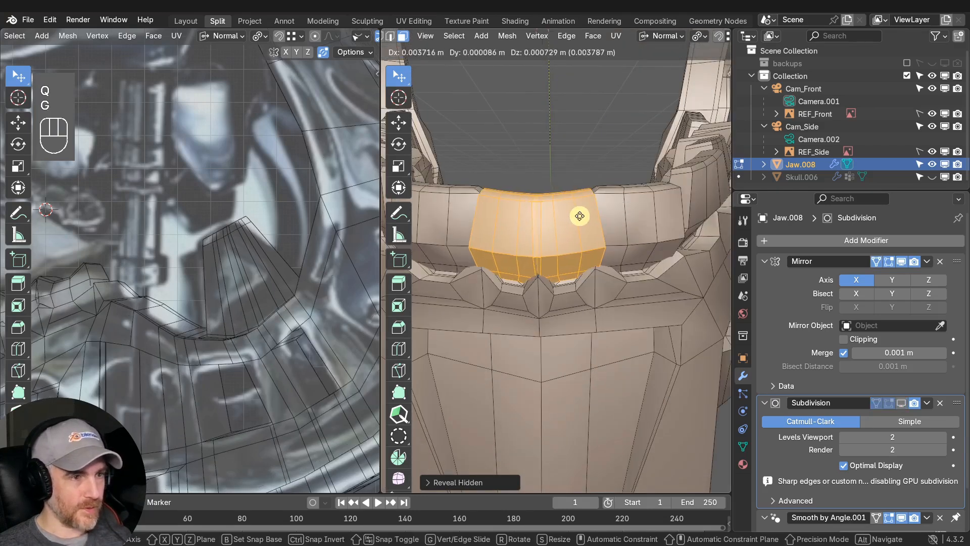
{"action": "right_click", "coordinate": [592, 218]}
{"action": "key", "text": "r"}
{"action": "left_click", "coordinate": [624, 234]}
In edge select mode, select edge loops on the center teeth and shift the top front loop about 0.003 m along X.
{"action": "key", "text": "2"}
{"action": "left_click", "coordinate": [587, 251], "text": "alt"}
{"action": "key", "text": "g"}
{"action": "left_click", "coordinate": [584, 201], "text": "alt"}
{"action": "key", "text": "g"}
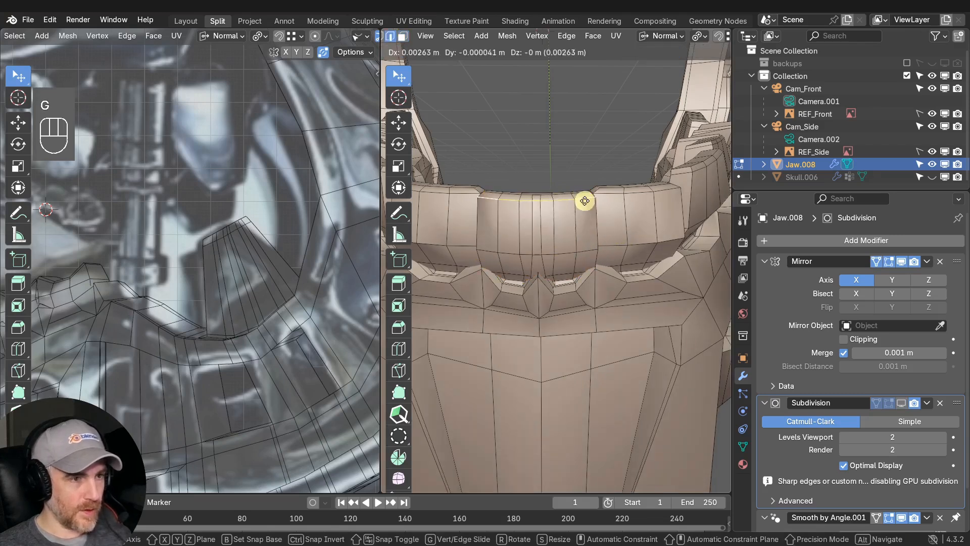
{"action": "left_click", "coordinate": [585, 201]}
In face select mode, pick the center tooth's top faces, expand the selection over the whole tooth, and scale it down.
{"action": "key", "text": "3"}
{"action": "middle_click_drag", "start_coordinate": [584, 200], "coordinate": [520, 213]}
{"action": "left_click", "coordinate": [560, 195], "text": "shift"}
{"action": "key", "text": "ctrl+KP_Add"}
{"action": "key", "text": "s"}
{"action": "right_click", "coordinate": [605, 215]}
{"action": "key", "text": "ctrl+KP_Add"}
{"action": "key", "text": "ctrl+KP_Add"}
{"action": "key", "text": "ctrl+KP_Add"}
{"action": "key", "text": "s"}
{"action": "left_click", "coordinate": [601, 221]}
Scale and move the center tooth repeatedly to leave a narrow gap between it and its mirrored copy.
{"action": "key", "text": "s"}
{"action": "key", "text": "g"}
{"action": "left_click", "coordinate": [594, 239]}
{"action": "key", "text": "s"}
{"action": "left_click", "coordinate": [602, 239]}
{"action": "key", "text": "g"}
{"action": "left_click", "coordinate": [607, 240]}
{"action": "middle_click_drag", "start_coordinate": [607, 240], "coordinate": [593, 268]}
{"action": "key", "text": "s"}
{"action": "left_click", "coordinate": [594, 270]}
Select the faces along the center teeth's top edges, expand the selection once, and move them freehand to adjust the height.
{"action": "middle_click_drag", "start_coordinate": [594, 270], "coordinate": [578, 221]}
{"action": "left_click", "coordinate": [578, 223], "text": "ctrl"}
{"action": "key", "text": "g"}
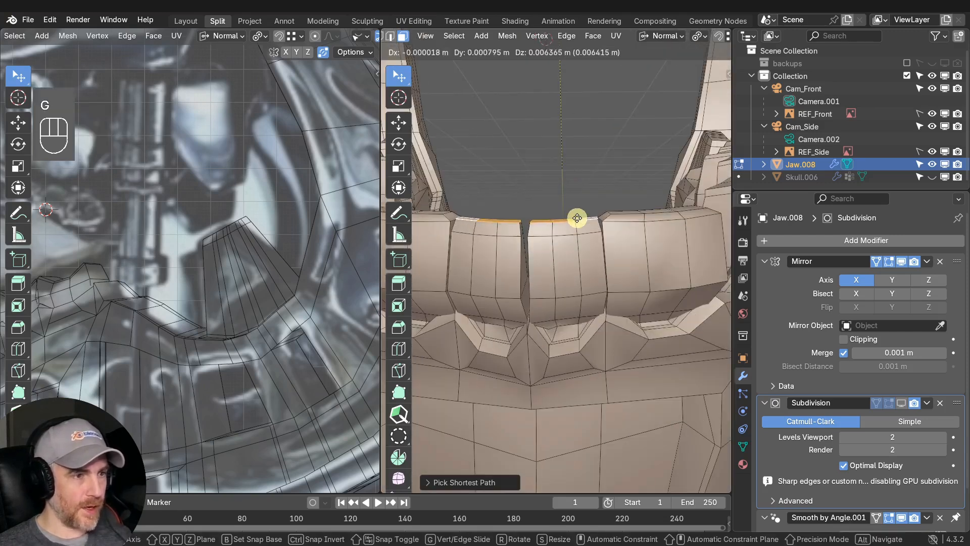
{"action": "right_click", "coordinate": [577, 220]}
{"action": "key", "text": "ctrl+KP_Add"}
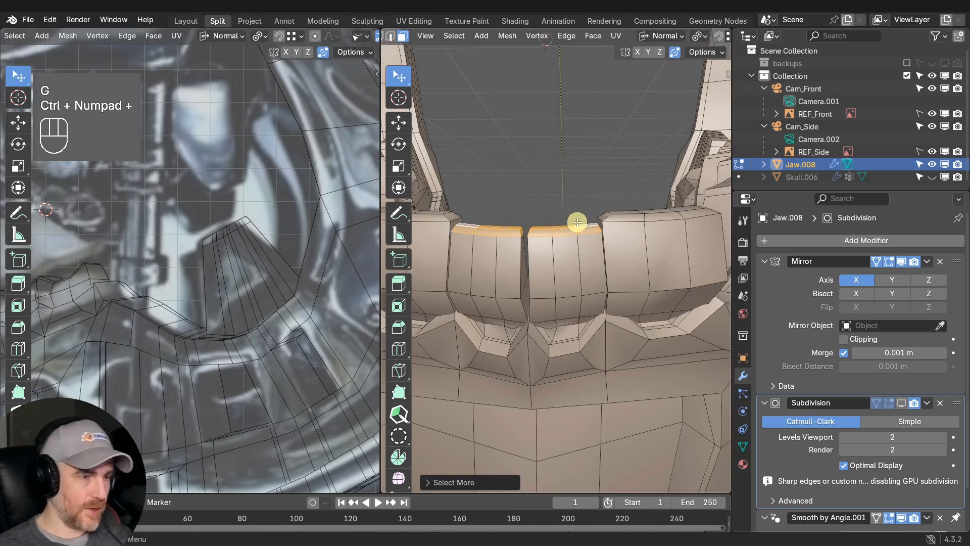
{"action": "key", "text": "g"}
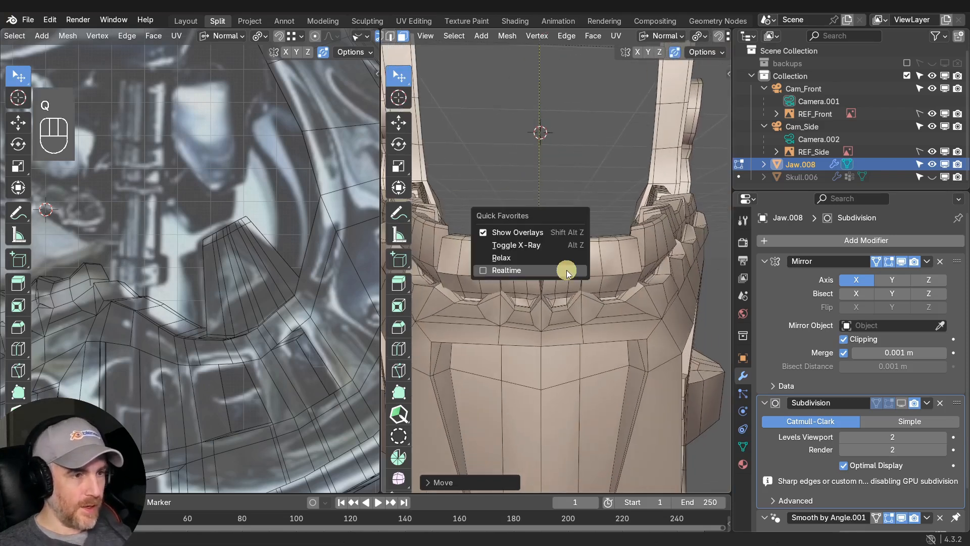
Enable realtime subdivision display, select the top faces of the tooth beside the center tooth, and expand the selection over it.
{"action": "middle_click_drag", "start_coordinate": [624, 277], "coordinate": [561, 318]}
{"action": "left_click", "coordinate": [500, 271]}
{"action": "left_click", "coordinate": [544, 262], "text": "ctrl"}
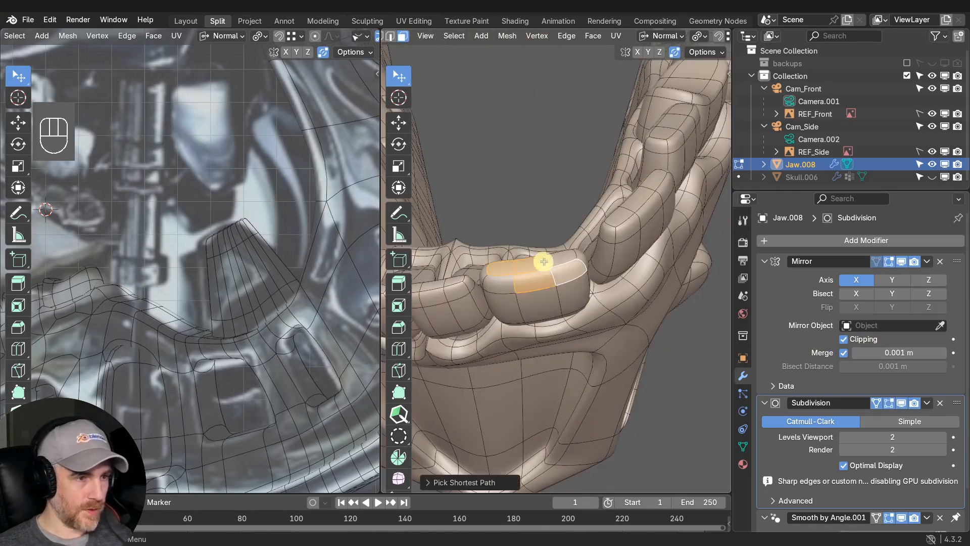
{"action": "key", "text": "ctrl+KP_Add"}
{"action": "key", "text": "ctrl+KP_Add"}
{"action": "key", "text": "ctrl+KP_Add"}
Move and rotate the selected tooth beside the center tooth freehand, undoing the last adjustments.
{"action": "key", "text": "q"}
{"action": "key", "text": "g"}
{"action": "middle_click_drag", "start_coordinate": [563, 258], "coordinate": [586, 299]}
{"action": "left_click", "coordinate": [564, 266]}
{"action": "key", "text": "r"}
{"action": "key", "text": "g"}
{"action": "key", "text": "ctrl+KP_Add"}
{"action": "key", "text": "ctrl+z"}
{"action": "key", "text": "ctrl+z"}
Expand the selection on the tooth once more, and move, rotate and scale it freehand to fit beside the center tooth.
{"action": "key", "text": "ctrl+KP_Add"}
{"action": "key", "text": "g"}
{"action": "left_click", "coordinate": [615, 271]}
{"action": "key", "text": "r"}
{"action": "key", "text": "r"}
{"action": "left_click", "coordinate": [620, 249]}
{"action": "key", "text": "s"}
{"action": "left_click", "coordinate": [613, 250]}
{"action": "left_click", "coordinate": [902, 403]}
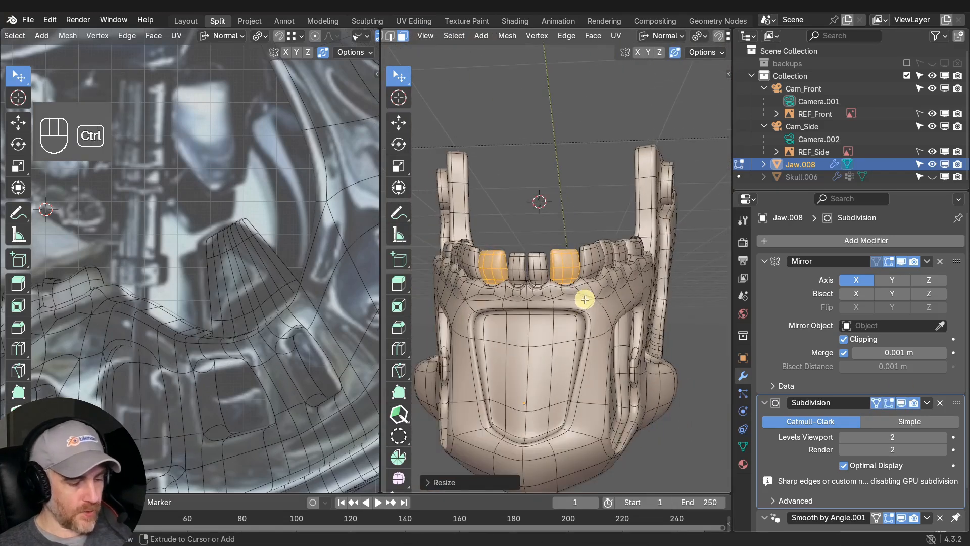
Return to Object Mode, unhide Skull.006, and maximize the 3D viewport to show the skull together with the jaw.
{"action": "key", "text": "Tab"}
{"action": "scroll", "coordinate": [584, 304], "scroll_direction": "down", "scroll_amount": 3}
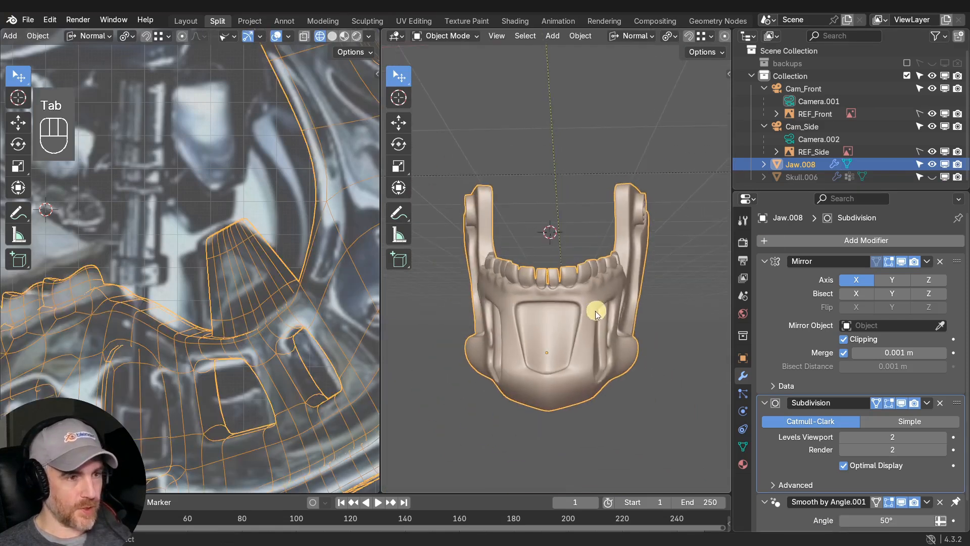
{"action": "left_click", "coordinate": [932, 177]}
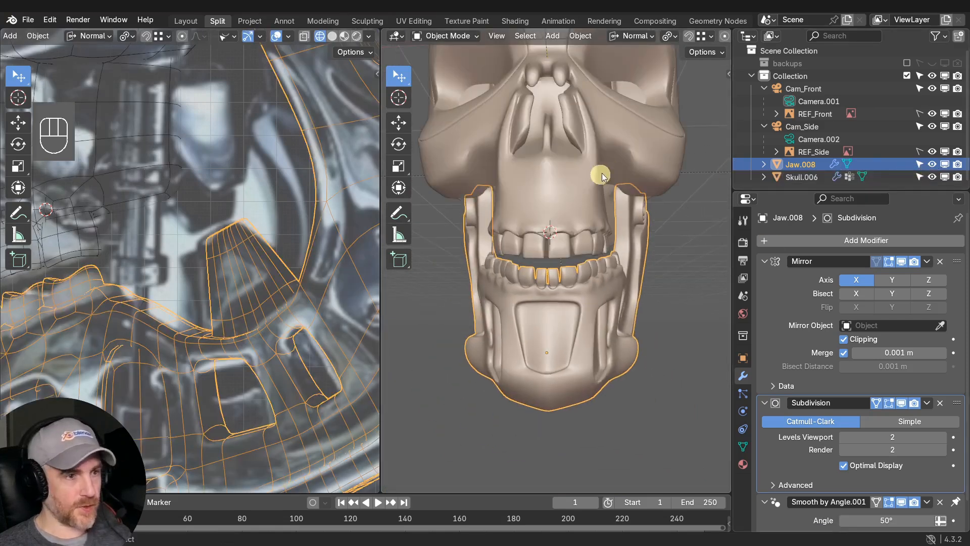
{"action": "key", "text": "ctrl+space"}
{"action": "scroll", "coordinate": [574, 197], "scroll_direction": "down", "scroll_amount": 5}
{"action": "middle_click_drag", "start_coordinate": [565, 199], "coordinate": [570, 259], "text": "shift"}
{"action": "scroll", "coordinate": [570, 258], "scroll_direction": "up", "scroll_amount": 1}
{"action": "middle_click_drag", "start_coordinate": [571, 259], "coordinate": [573, 261]}
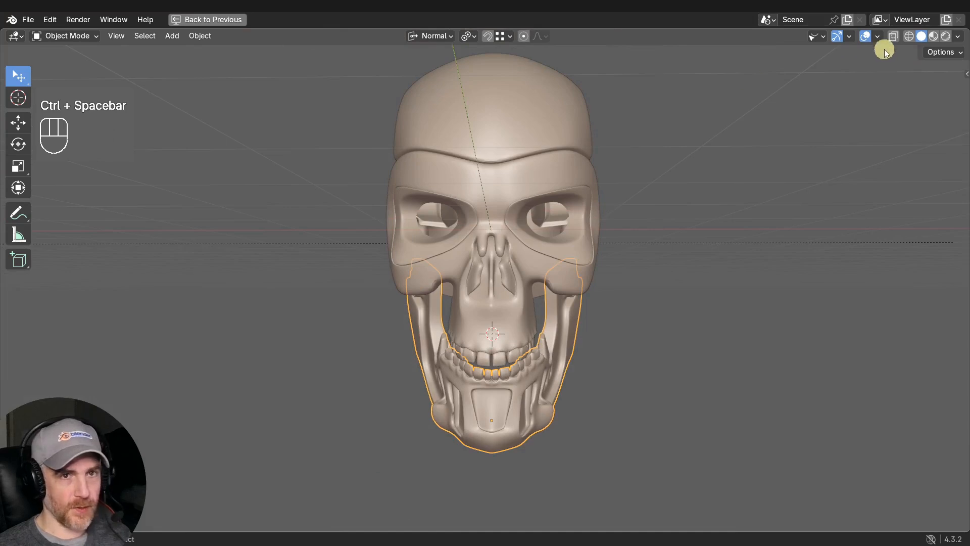
Examine the skull and jaw in Material Preview shading from several angles, and restore the split layout.
{"action": "left_click", "coordinate": [935, 37]}
{"action": "left_click", "coordinate": [674, 231]}
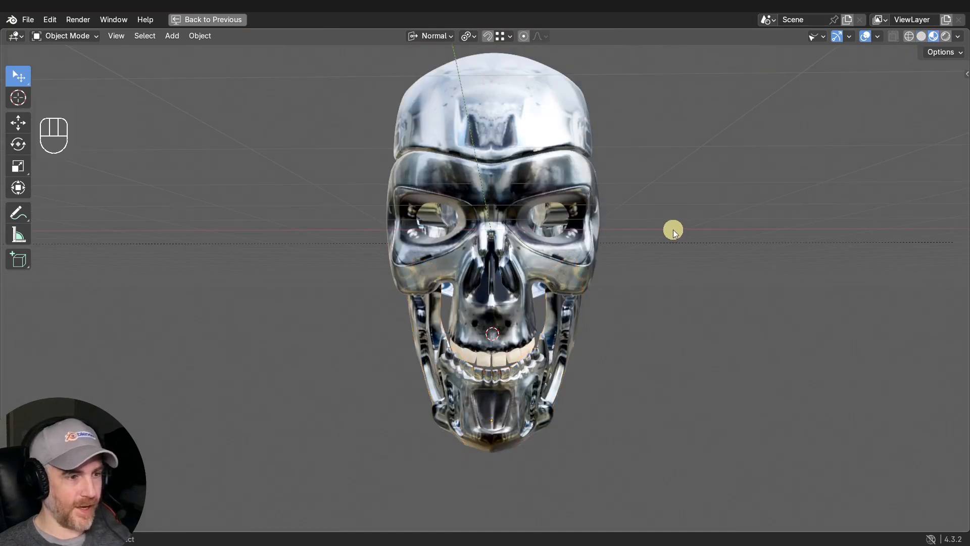
{"action": "scroll", "coordinate": [673, 230], "scroll_direction": "down", "scroll_amount": 2}
{"action": "middle_click_drag", "start_coordinate": [674, 230], "coordinate": [493, 241]}
{"action": "scroll", "coordinate": [655, 197], "scroll_direction": "up", "scroll_amount": 4}
{"action": "middle_click_drag", "start_coordinate": [662, 330], "coordinate": [535, 370], "text": "shift"}
{"action": "scroll", "coordinate": [561, 374], "scroll_direction": "down", "scroll_amount": 1}
{"action": "scroll", "coordinate": [540, 364], "scroll_direction": "down", "scroll_amount": 1}
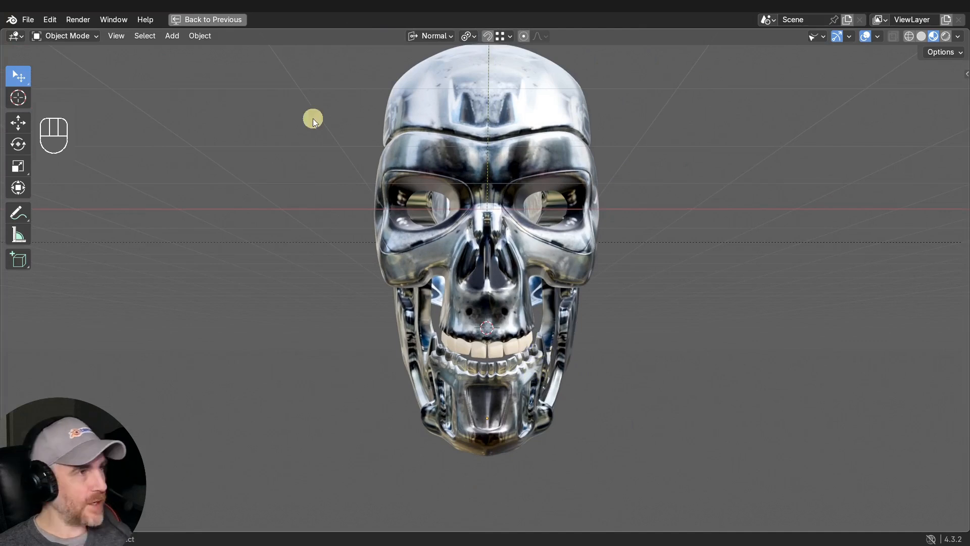
{"action": "left_click", "coordinate": [218, 21]}
{"action": "scroll", "coordinate": [560, 312], "scroll_direction": "up", "scroll_amount": 3}
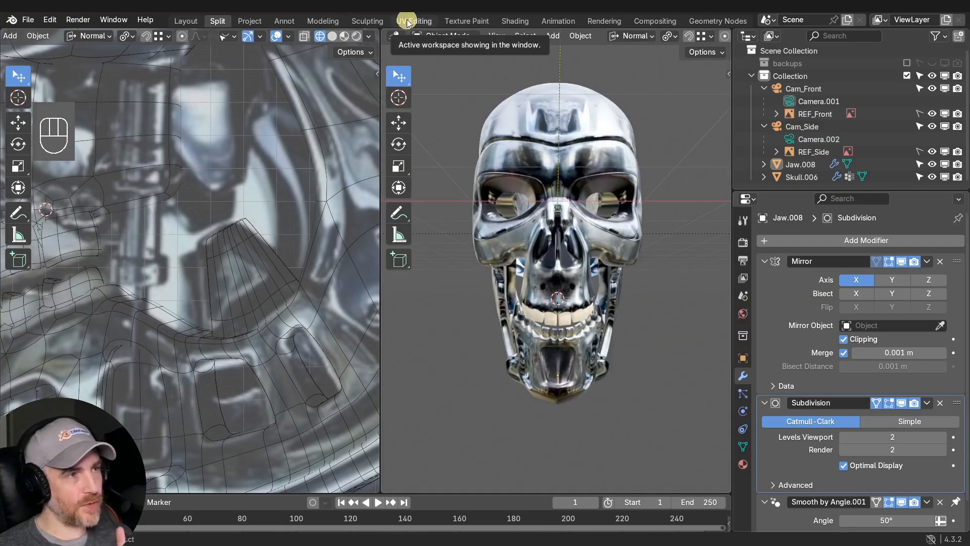
Switch to the UV Editing workspace and select the entire jaw mesh to show its UVs over the front reference image.
{"action": "scroll", "coordinate": [639, 409], "scroll_direction": "up", "scroll_amount": 2}
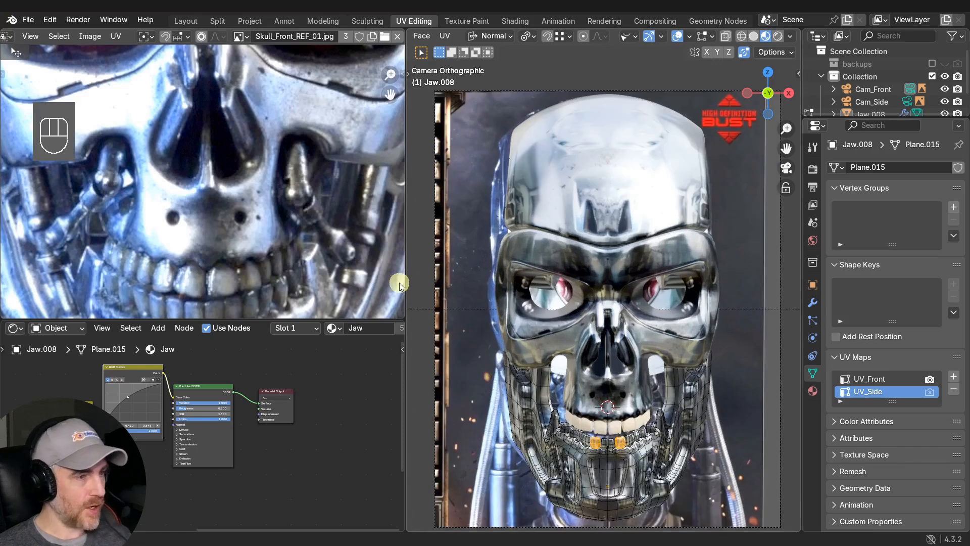
{"action": "scroll", "coordinate": [632, 405], "scroll_direction": "down", "scroll_amount": 1}
{"action": "key", "text": "a"}
{"action": "scroll", "coordinate": [260, 221], "scroll_direction": "down", "scroll_amount": 2}
{"action": "scroll", "coordinate": [259, 223], "scroll_direction": "down", "scroll_amount": 3}
{"action": "middle_click_drag", "start_coordinate": [261, 219], "coordinate": [273, 198], "text": "shift"}
{"action": "scroll", "coordinate": [234, 230], "scroll_direction": "up", "scroll_amount": 3}
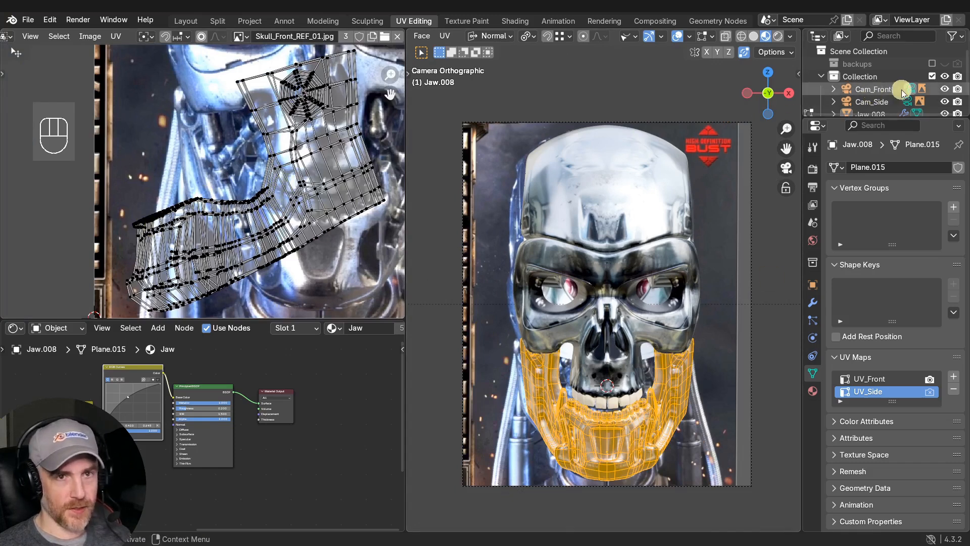
Make UV_Front the active UV map and project the jaw's UVs from the front camera view.
{"action": "left_click", "coordinate": [871, 379]}
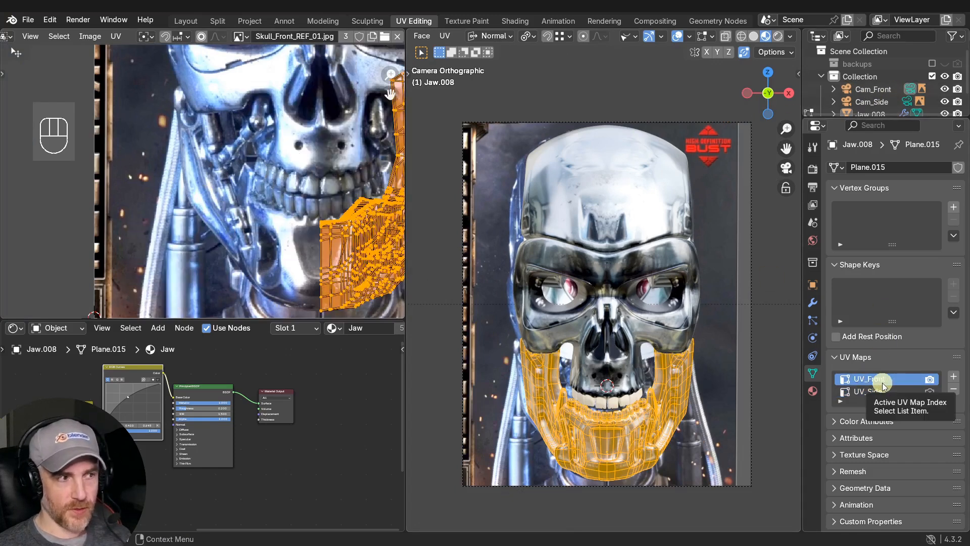
{"action": "middle_click_drag", "start_coordinate": [320, 180], "coordinate": [181, 147], "text": "shift"}
{"action": "scroll", "coordinate": [244, 202], "scroll_direction": "up", "scroll_amount": 2}
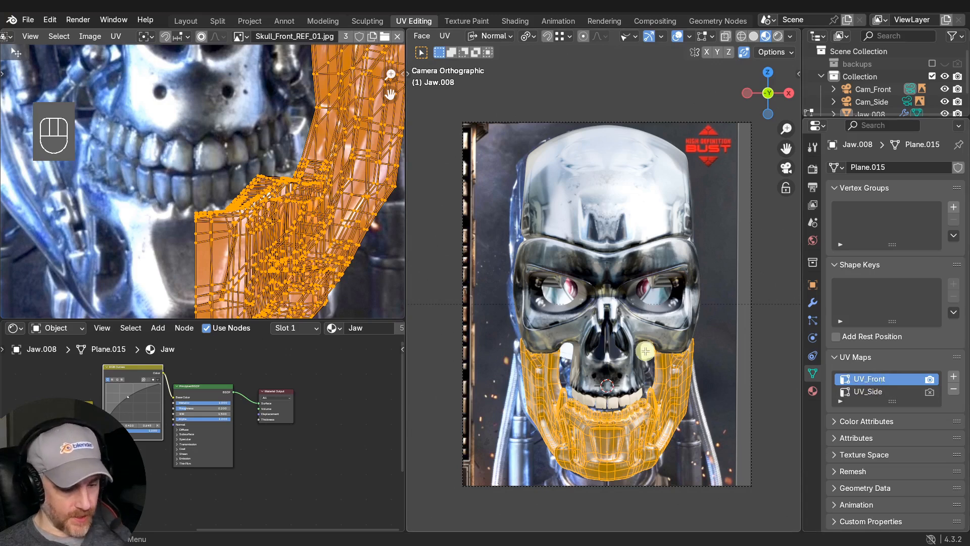
{"action": "key", "text": "u"}
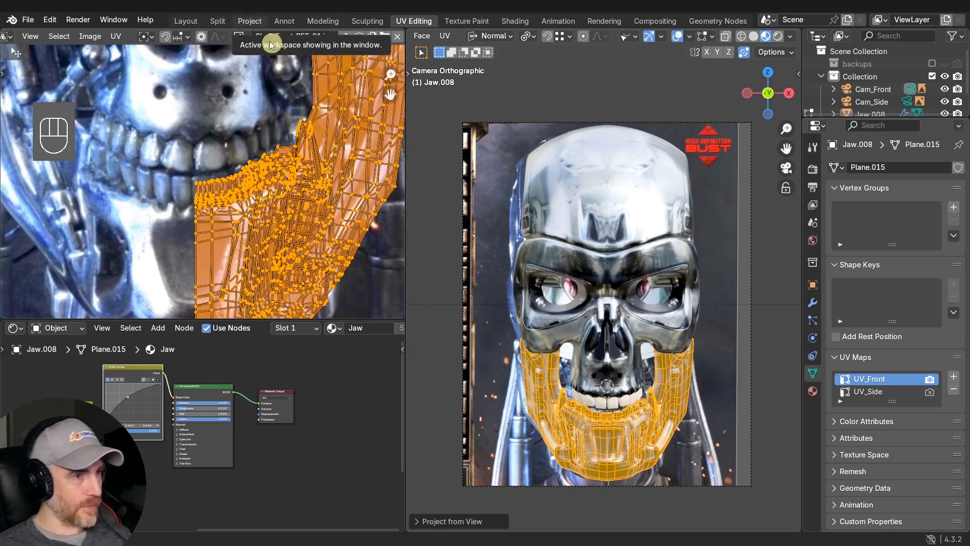
In the Project workspace, examine the projected texture on the jaw and compare the upper and lower teeth from several angles.
{"action": "left_click", "coordinate": [253, 21]}
{"action": "scroll", "coordinate": [226, 256], "scroll_direction": "up", "scroll_amount": 2}
{"action": "middle_click_drag", "start_coordinate": [226, 256], "coordinate": [268, 219], "text": "shift"}
{"action": "scroll", "coordinate": [296, 234], "scroll_direction": "up", "scroll_amount": 4}
{"action": "middle_click_drag", "start_coordinate": [303, 250], "coordinate": [248, 240], "text": "shift"}
{"action": "mouse_move", "coordinate": [325, 283]}
{"action": "middle_mouse_down"}
{"action": "mouse_move", "coordinate": [365, 314]}
{"action": "mouse_move", "coordinate": [308, 254]}
{"action": "mouse_move", "coordinate": [357, 296]}
{"action": "mouse_move", "coordinate": [271, 311]}
{"action": "mouse_move", "coordinate": [378, 309]}
{"action": "mouse_move", "coordinate": [302, 309]}
{"action": "mouse_move", "coordinate": [329, 291]}
{"action": "mouse_move", "coordinate": [318, 295]}
{"action": "middle_mouse_up"}
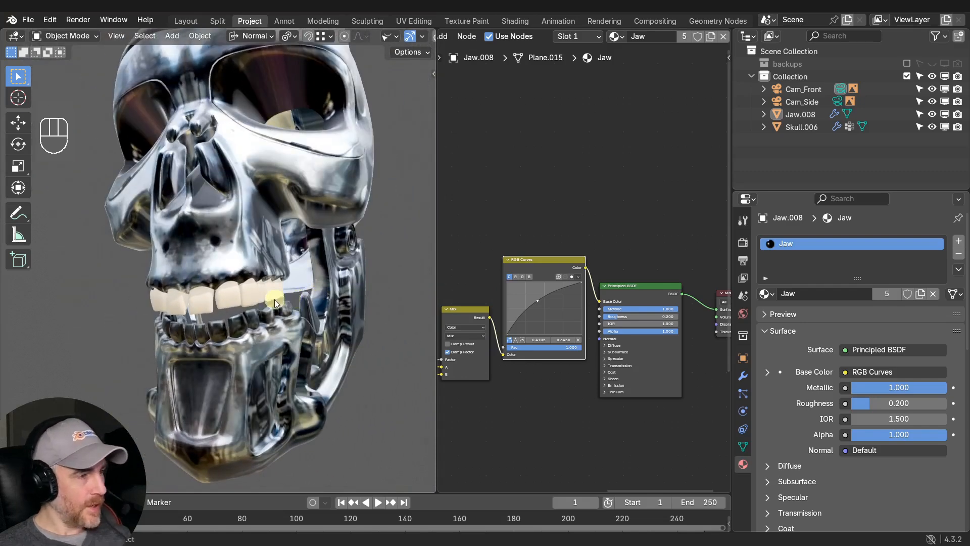
{"action": "middle_click_drag", "start_coordinate": [245, 302], "coordinate": [346, 298]}
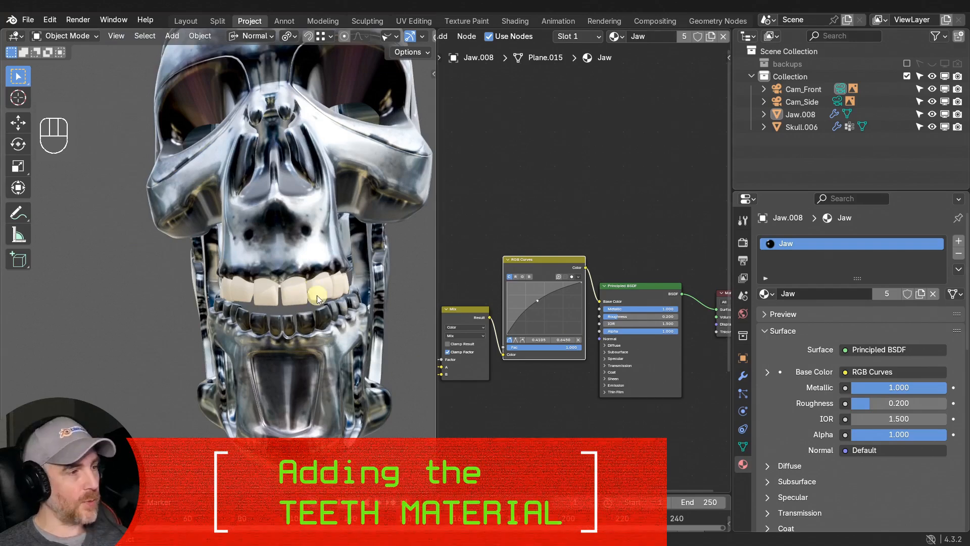
{"action": "mouse_move", "coordinate": [317, 295]}
{"action": "middle_mouse_down"}
{"action": "mouse_move", "coordinate": [331, 304]}
{"action": "mouse_move", "coordinate": [277, 298]}
{"action": "mouse_move", "coordinate": [281, 322]}
{"action": "middle_mouse_up"}
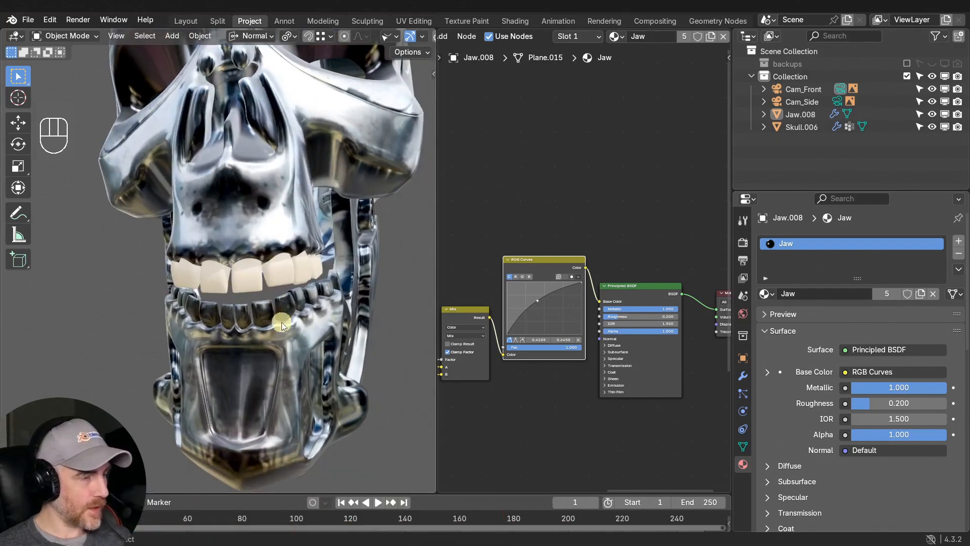
{"action": "scroll", "coordinate": [353, 37], "scroll_direction": "down", "scroll_amount": 3}
{"action": "scroll", "coordinate": [353, 38], "scroll_direction": "down", "scroll_amount": 2}
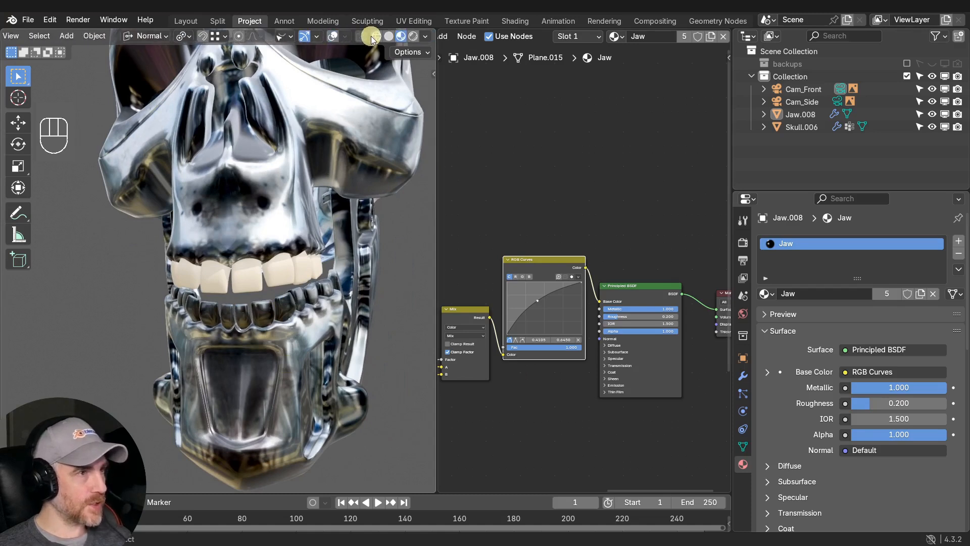
Switch to Solid shading, enter Edit Mode on the jaw, and hide Skull.006 to expose the lower teeth from above.
{"action": "left_click", "coordinate": [387, 36]}
{"action": "key", "text": "Tab"}
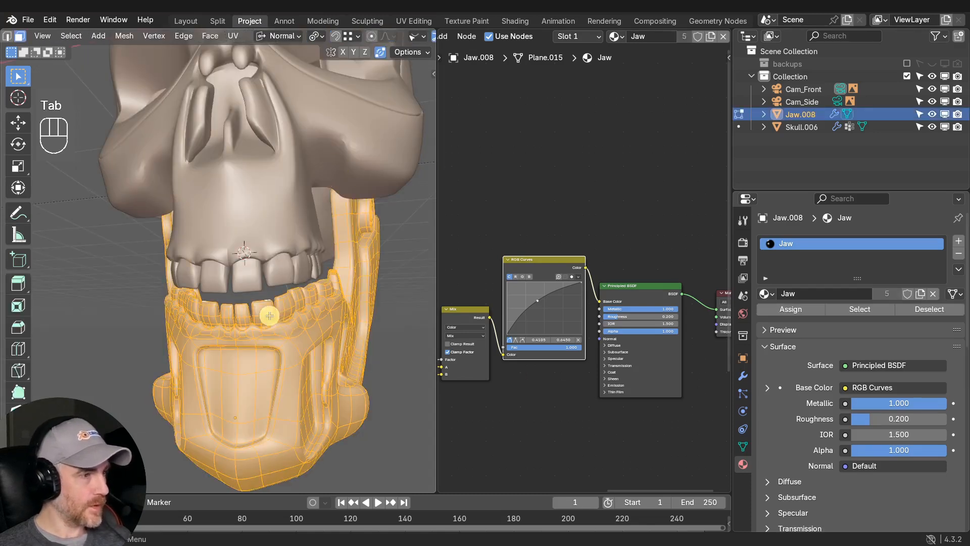
{"action": "middle_click_drag", "start_coordinate": [267, 319], "coordinate": [373, 287]}
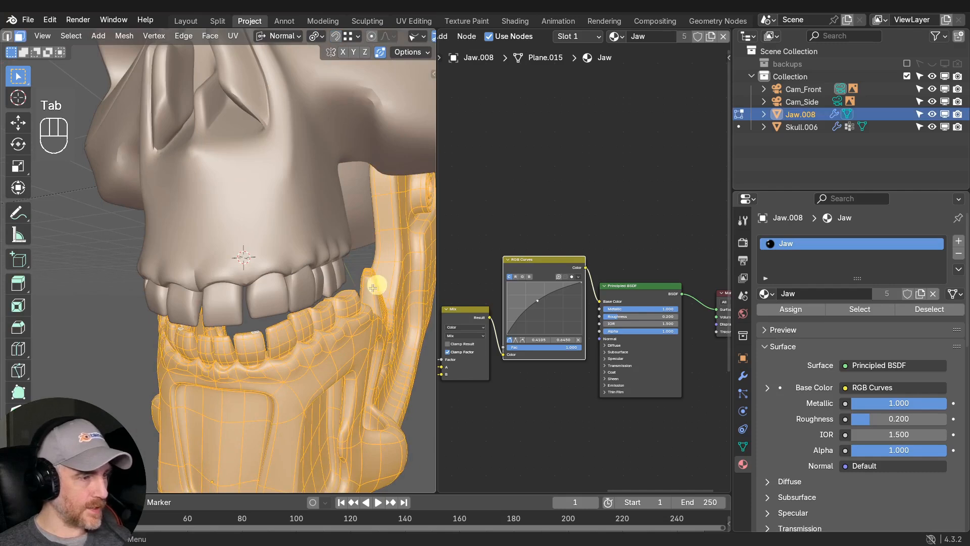
{"action": "left_click", "coordinate": [933, 127]}
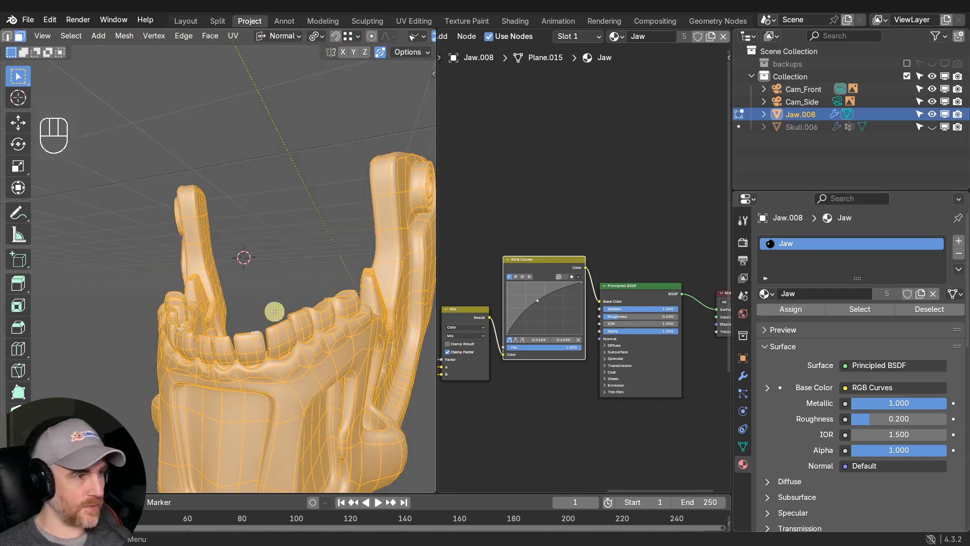
{"action": "middle_click_drag", "start_coordinate": [275, 310], "coordinate": [301, 229]}
{"action": "scroll", "coordinate": [254, 366], "scroll_direction": "up", "scroll_amount": 1}
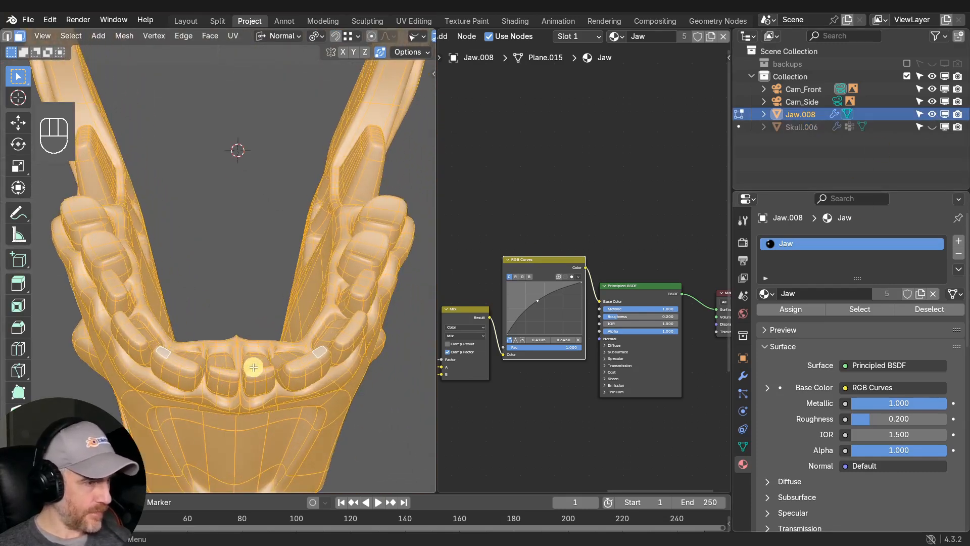
Select the top faces of the lower front teeth, starting from the center tooth and continuing outward along one side.
{"action": "left_click", "coordinate": [253, 367]}
{"action": "scroll", "coordinate": [266, 376], "scroll_direction": "up", "scroll_amount": 2}
{"action": "middle_click_drag", "start_coordinate": [267, 376], "coordinate": [232, 352], "text": "shift"}
{"action": "left_click", "coordinate": [252, 392], "text": "ctrl"}
{"action": "left_click", "coordinate": [290, 388], "text": "shift"}
{"action": "left_click", "coordinate": [330, 370], "text": "ctrl"}
{"action": "left_click", "coordinate": [362, 345], "text": "shift"}
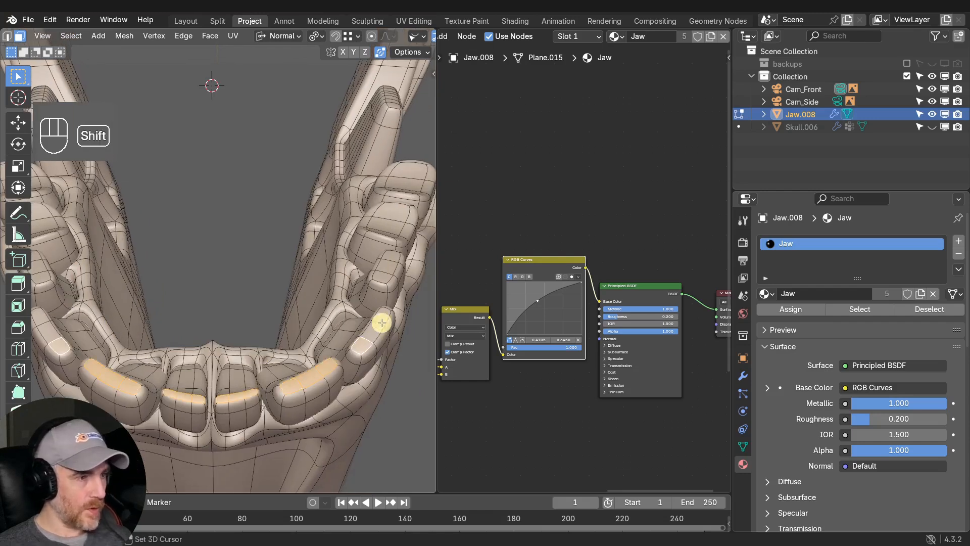
Add the top faces of the back teeth to the selection and expand it four times over all the lower teeth.
{"action": "middle_click_drag", "start_coordinate": [383, 232], "coordinate": [389, 249]}
{"action": "left_click", "coordinate": [399, 213], "text": "shift"}
{"action": "left_click", "coordinate": [356, 192], "text": "ctrl"}
{"action": "middle_click_drag", "start_coordinate": [401, 210], "coordinate": [335, 220]}
{"action": "left_click", "coordinate": [357, 185], "text": "shift"}
{"action": "scroll", "coordinate": [357, 187], "scroll_direction": "down", "scroll_amount": 3}
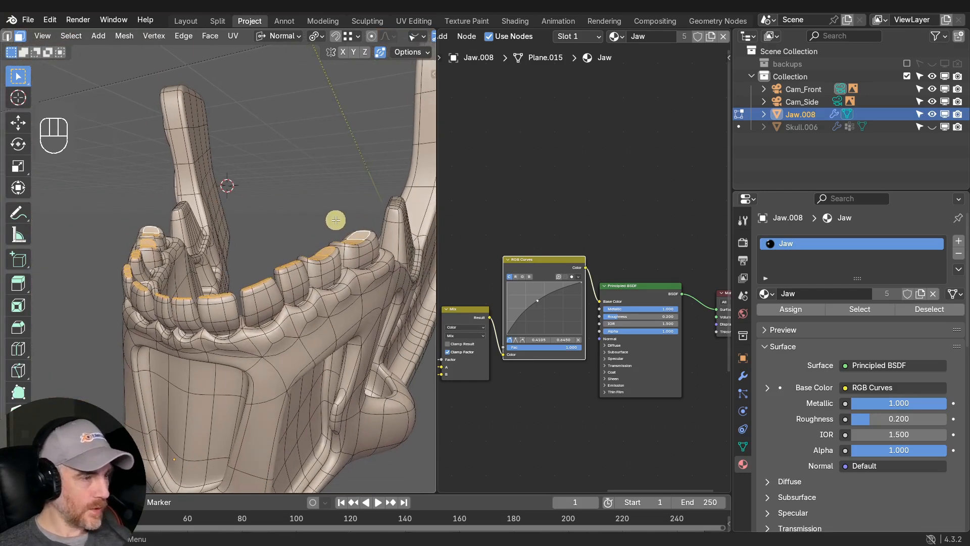
{"action": "key", "text": "ctrl+KP_Add"}
{"action": "key", "text": "ctrl+KP_Add"}
{"action": "key", "text": "ctrl+KP_Add"}
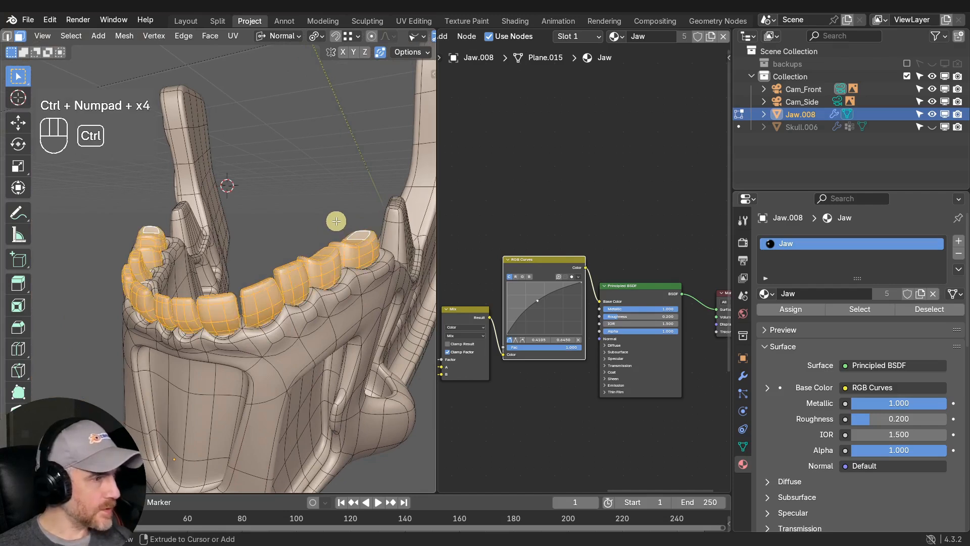
{"action": "mouse_move", "coordinate": [336, 221]}
{"action": "middle_mouse_down"}
{"action": "mouse_move", "coordinate": [353, 273]}
{"action": "mouse_move", "coordinate": [396, 323]}
{"action": "mouse_move", "coordinate": [403, 308]}
{"action": "mouse_move", "coordinate": [349, 303]}
{"action": "mouse_move", "coordinate": [338, 222]}
{"action": "middle_mouse_up"}
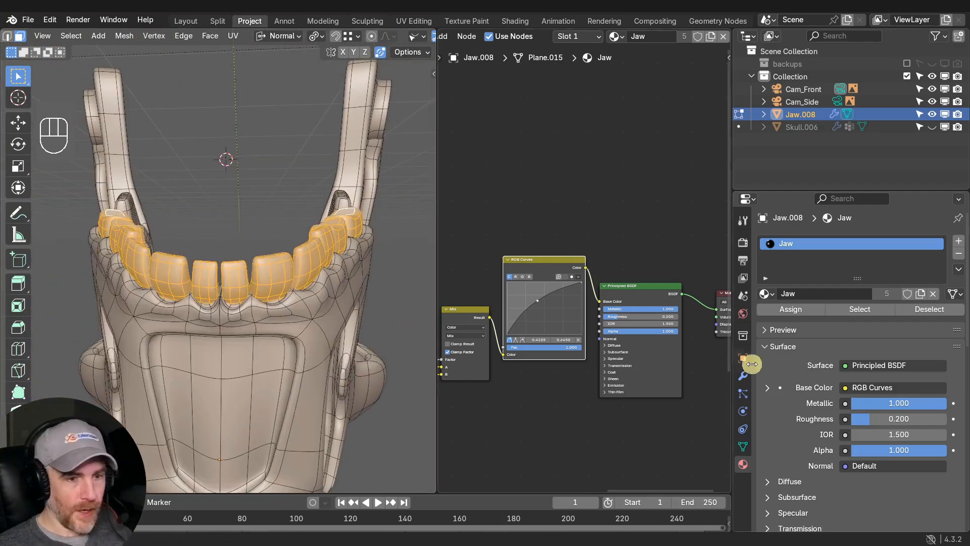
Create a vertex group named Teeth, assign the selected teeth to it, and test it by deselecting and reselecting them.
{"action": "left_click", "coordinate": [743, 447]}
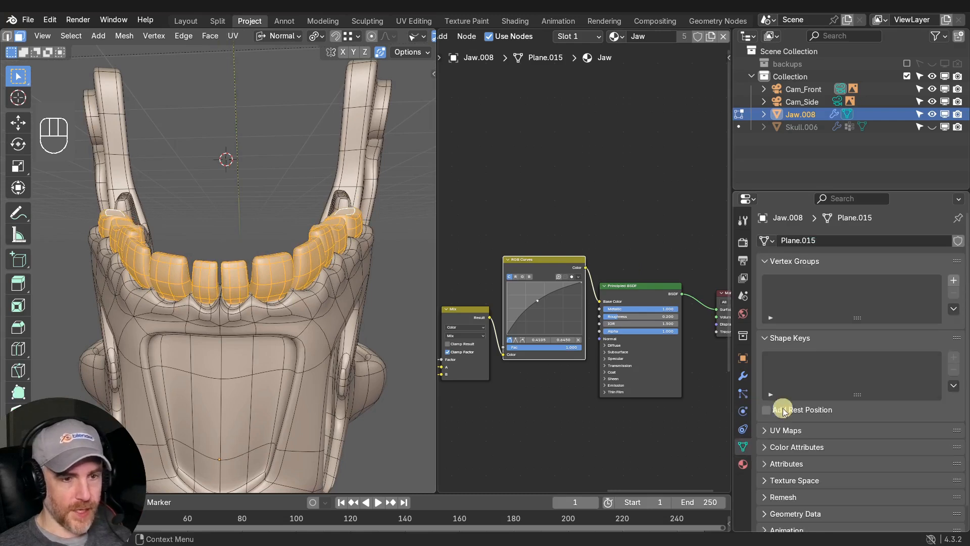
{"action": "left_click", "coordinate": [953, 281]}
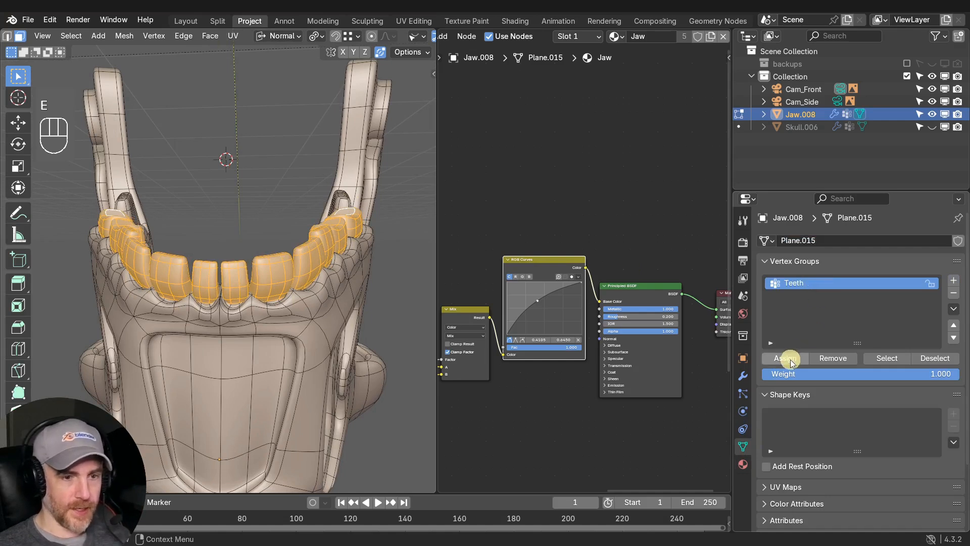
{"action": "left_click", "coordinate": [898, 357]}
{"action": "left_click", "coordinate": [928, 357]}
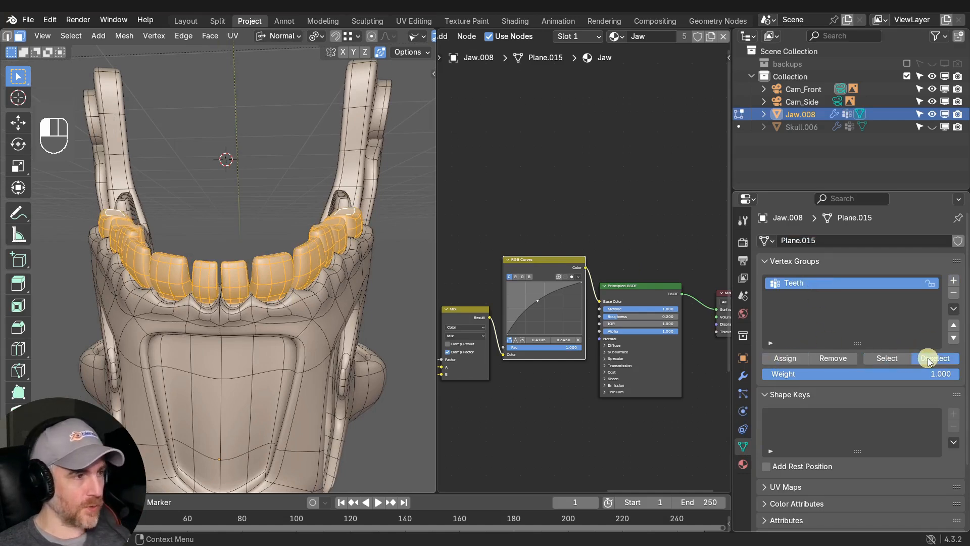
{"action": "left_click", "coordinate": [894, 357]}
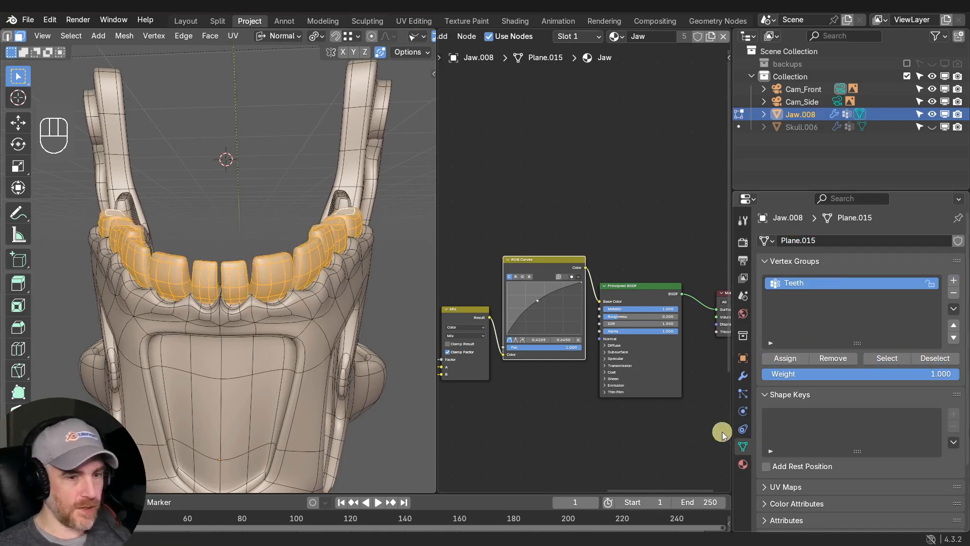
Add a second material slot to the jaw and set it to the existing Teeth material.
{"action": "left_click", "coordinate": [744, 465]}
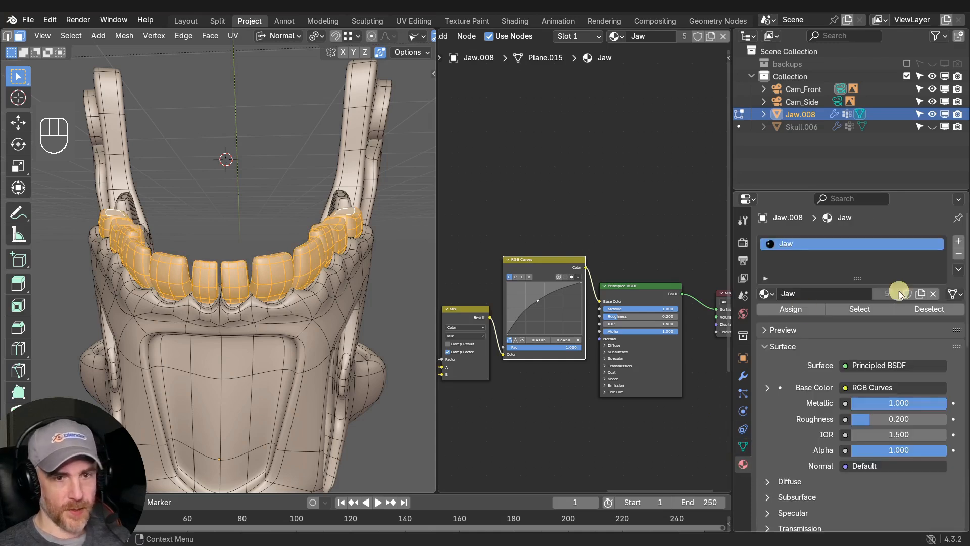
{"action": "left_click", "coordinate": [959, 241]}
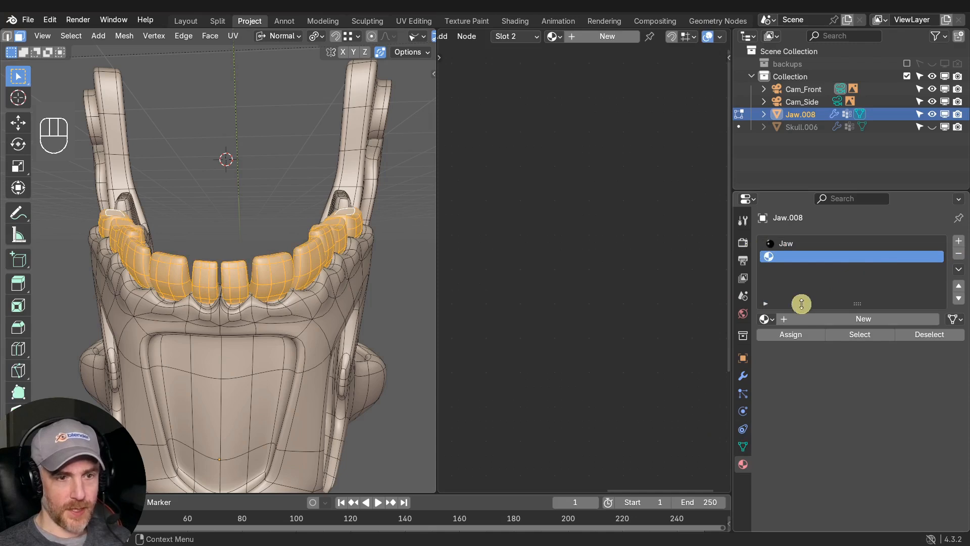
{"action": "left_click", "coordinate": [766, 319]}
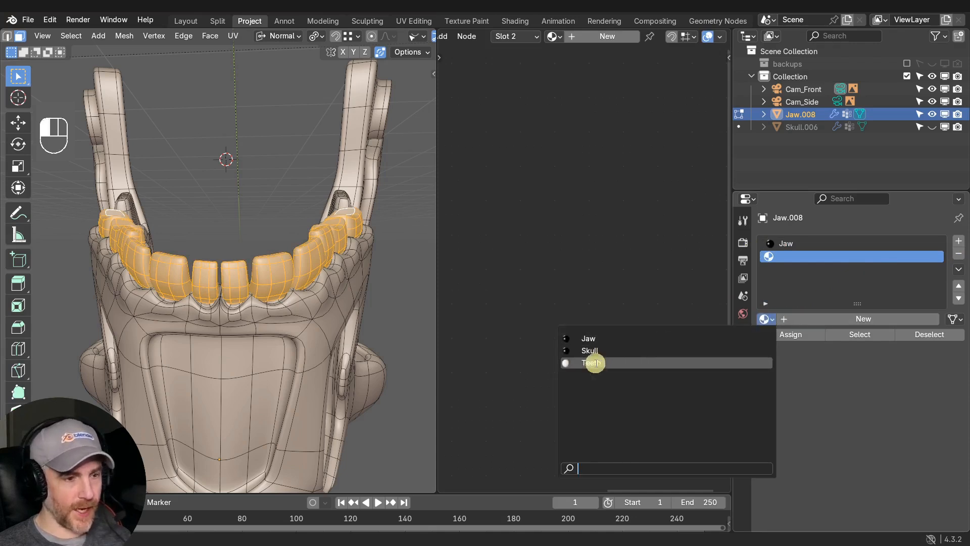
{"action": "left_click", "coordinate": [594, 364]}
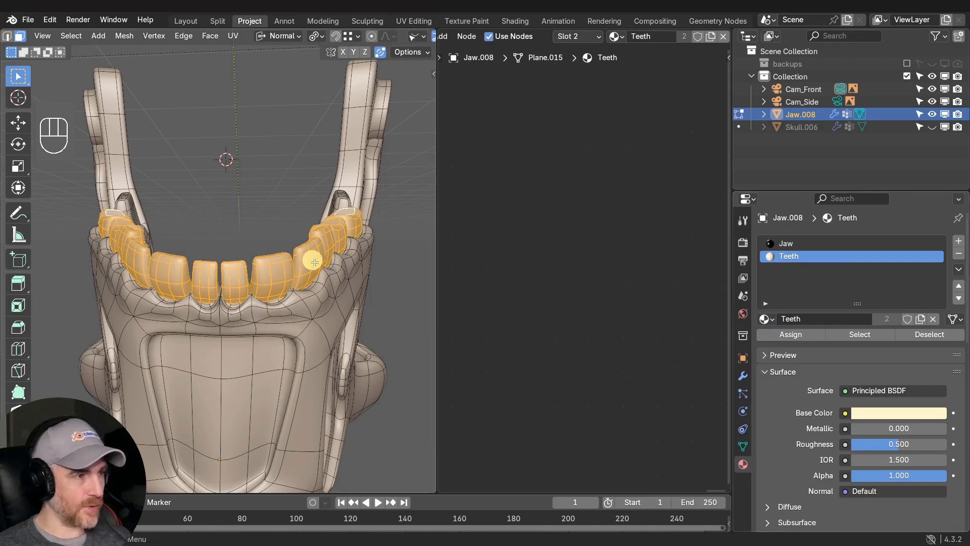
Assign the Teeth material to the selected teeth, switch to Material Preview shading, and return to Object Mode.
{"action": "scroll", "coordinate": [390, 40], "scroll_direction": "down", "scroll_amount": 5}
{"action": "left_click", "coordinate": [401, 36]}
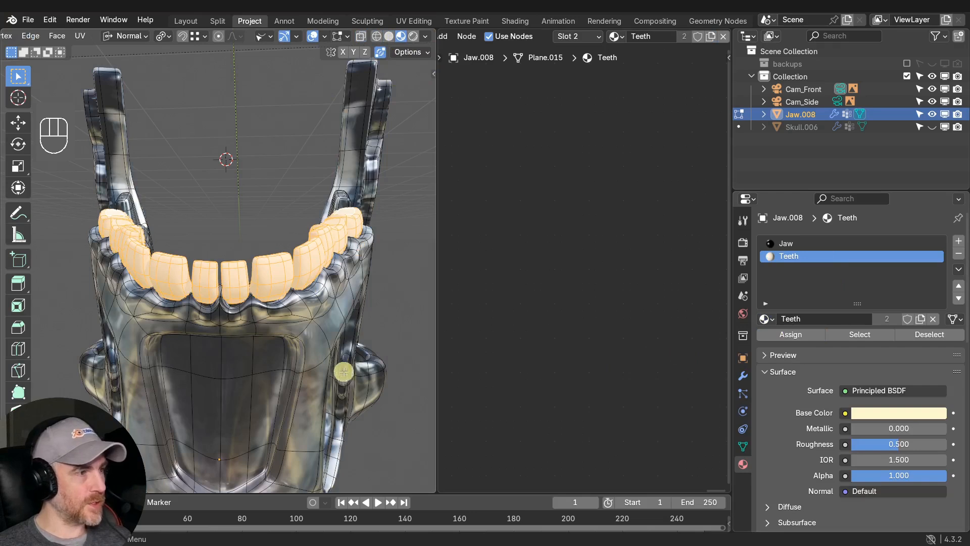
{"action": "key", "text": "Tab"}
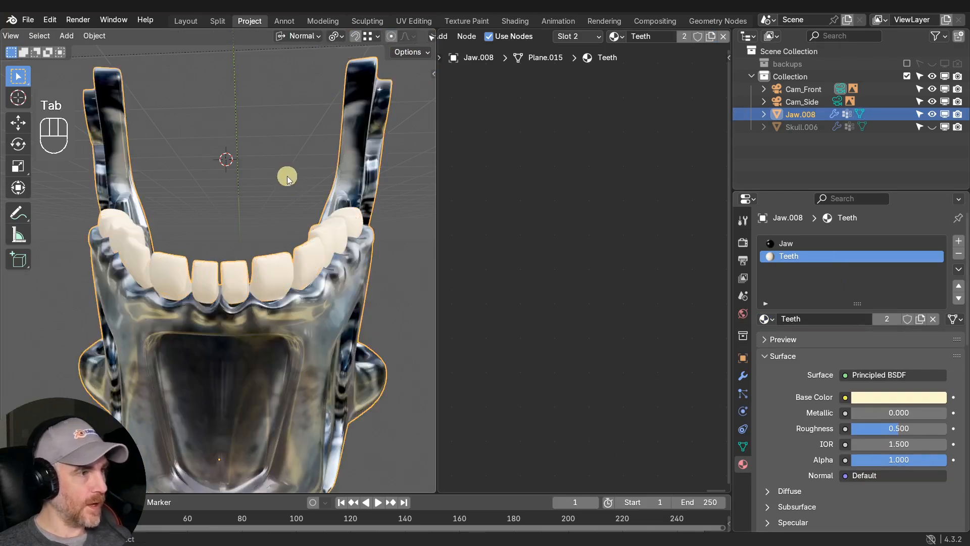
Deselect the jaw and unhide the Skull.006 object so both parts show together.
{"action": "left_click", "coordinate": [290, 136]}
{"action": "scroll", "coordinate": [298, 253], "scroll_direction": "down", "scroll_amount": 3}
{"action": "middle_click_drag", "start_coordinate": [302, 260], "coordinate": [320, 323]}
{"action": "middle_click_drag", "start_coordinate": [239, 325], "coordinate": [258, 331], "text": "shift"}
{"action": "middle_click_drag", "start_coordinate": [259, 330], "coordinate": [276, 307]}
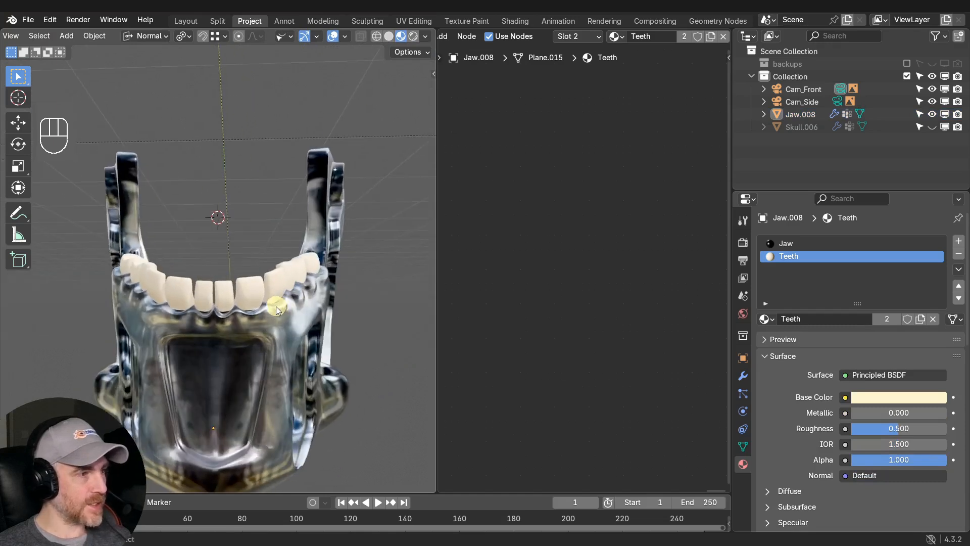
{"action": "left_click", "coordinate": [932, 127]}
{"action": "scroll", "coordinate": [283, 227], "scroll_direction": "down", "scroll_amount": 2}
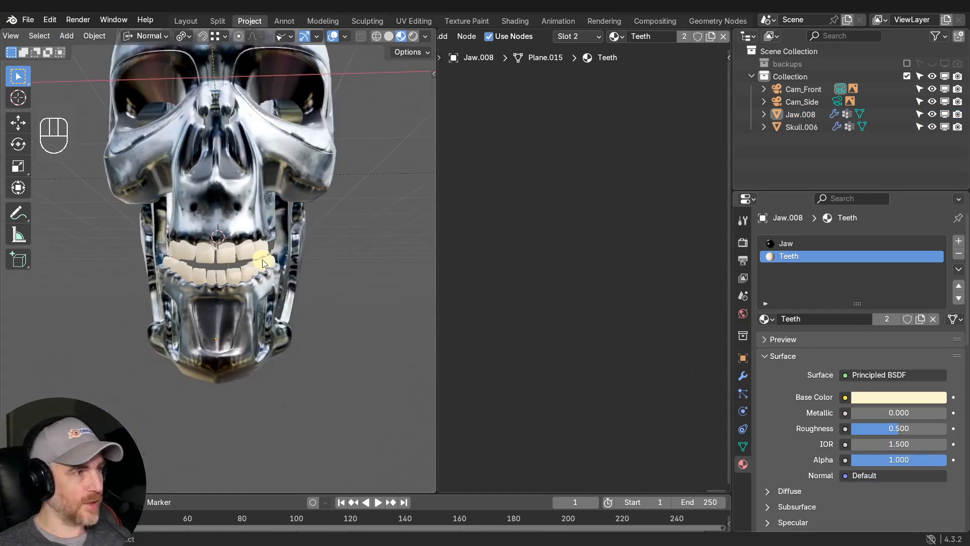
{"action": "middle_click_drag", "start_coordinate": [283, 238], "coordinate": [293, 308], "text": "shift"}
Maximize the 3D viewport and examine how the skull and jaw fit together from the front and the side.
{"action": "key", "text": "ctrl+space"}
{"action": "scroll", "coordinate": [466, 283], "scroll_direction": "down", "scroll_amount": 4}
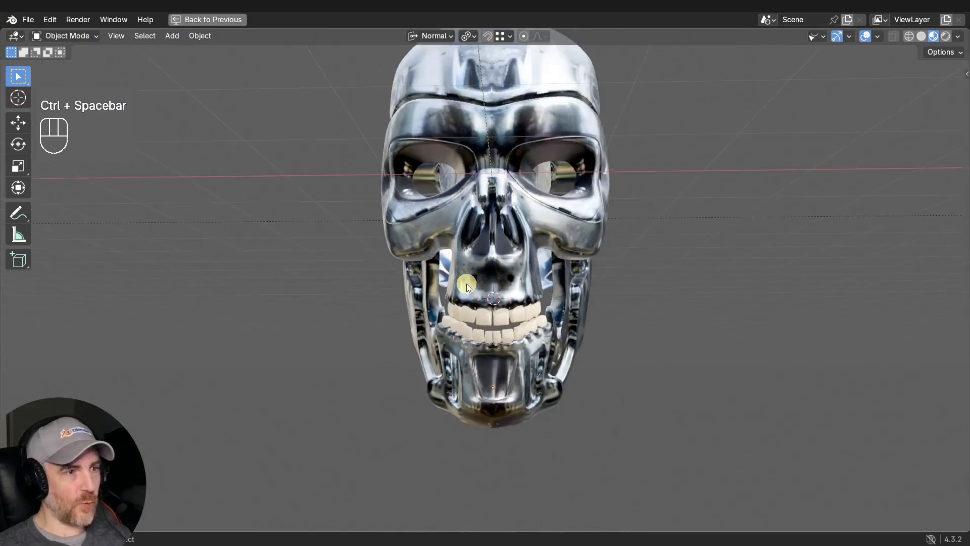
{"action": "scroll", "coordinate": [489, 339], "scroll_direction": "up", "scroll_amount": 2}
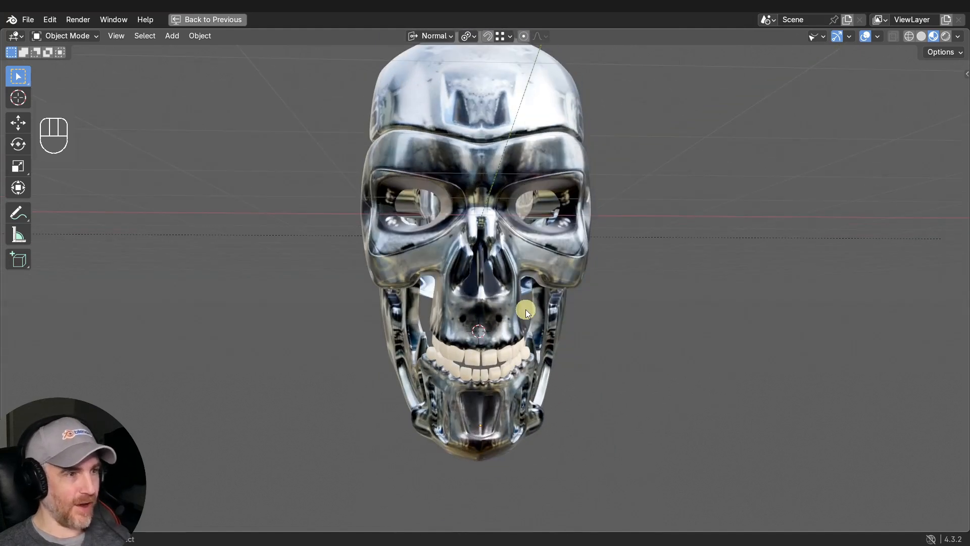
{"action": "scroll", "coordinate": [526, 309], "scroll_direction": "down", "scroll_amount": 1}
{"action": "middle_click_drag", "start_coordinate": [526, 309], "coordinate": [458, 353]}
{"action": "scroll", "coordinate": [420, 319], "scroll_direction": "up", "scroll_amount": 2}
{"action": "scroll", "coordinate": [484, 305], "scroll_direction": "up", "scroll_amount": 2}
{"action": "scroll", "coordinate": [441, 377], "scroll_direction": "down", "scroll_amount": 2}
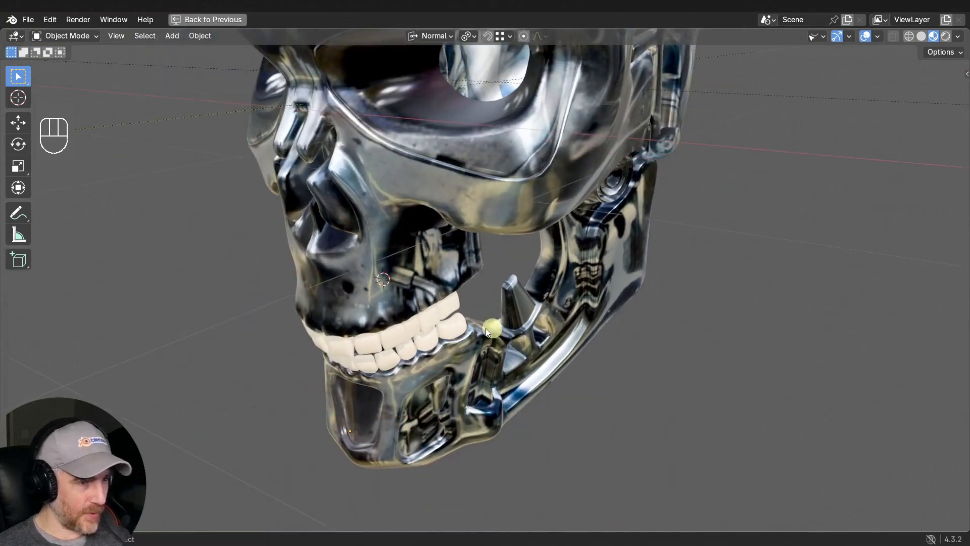
Switch to Solid shading, enter Edit Mode on the jaw, and circle-select the faces around the rearmost lower tooth.
{"action": "left_click", "coordinate": [922, 37]}
{"action": "left_click", "coordinate": [465, 383]}
{"action": "key", "text": "Tab"}
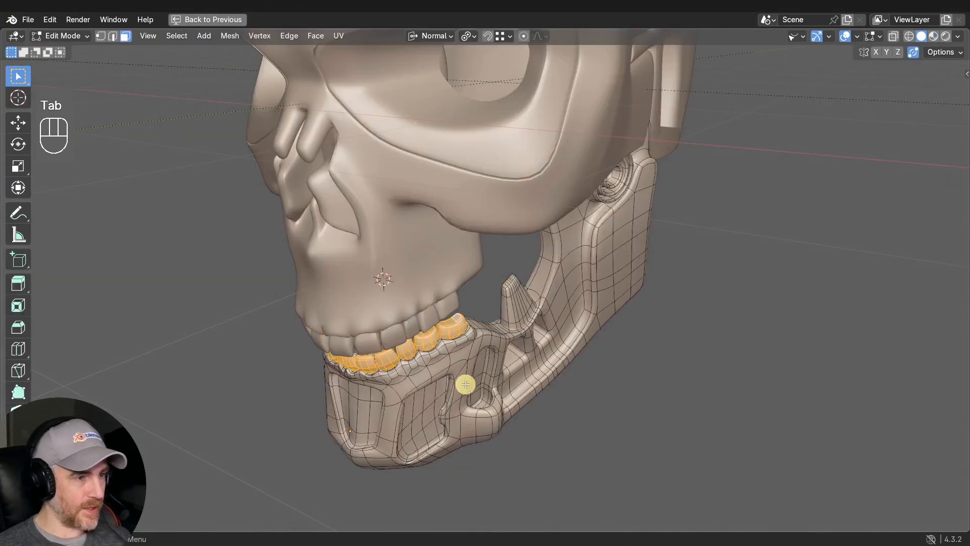
{"action": "scroll", "coordinate": [465, 383], "scroll_direction": "up", "scroll_amount": 3}
{"action": "key", "text": "c"}
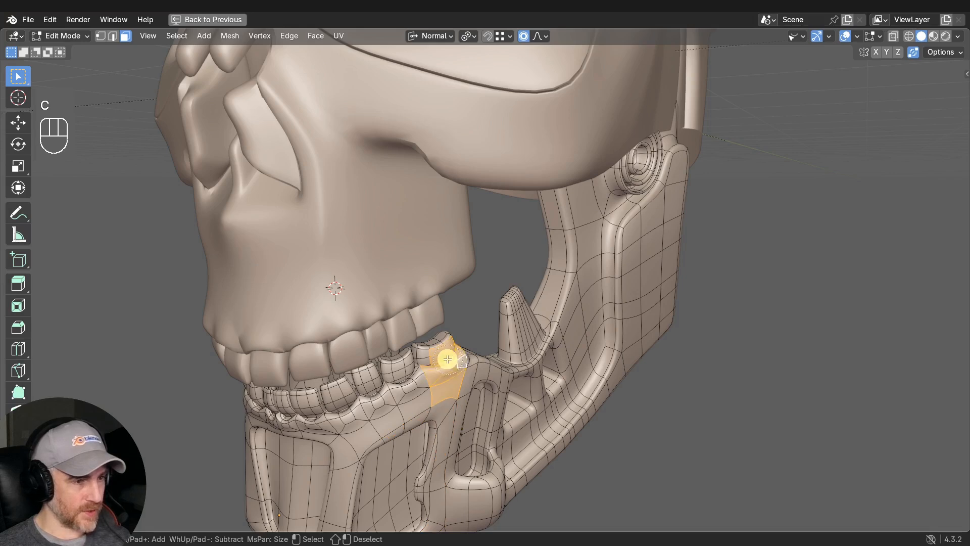
{"action": "mouse_move", "coordinate": [455, 360]}
{"action": "middle_mouse_down"}
{"action": "mouse_move", "coordinate": [505, 381]}
{"action": "mouse_move", "coordinate": [429, 368]}
{"action": "mouse_move", "coordinate": [390, 390]}
{"action": "middle_mouse_up"}
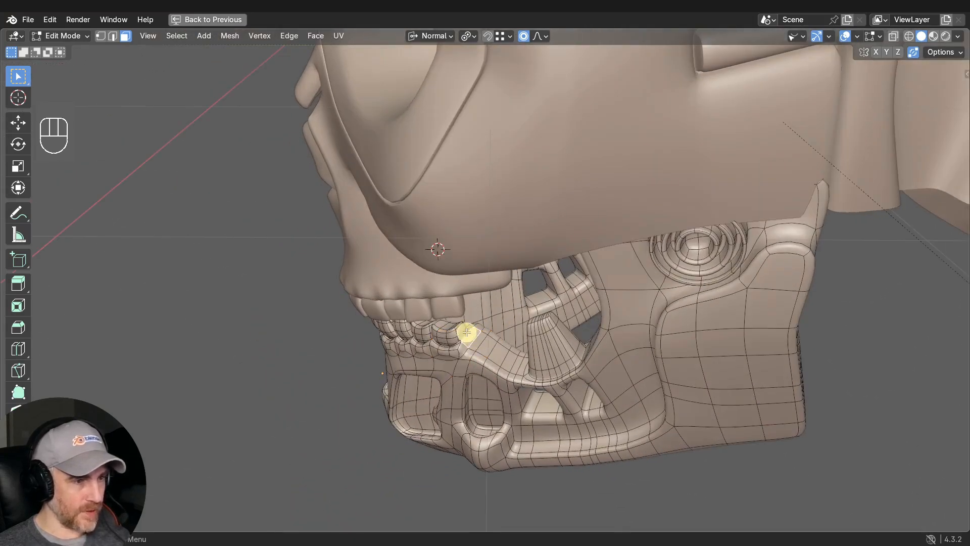
Move the selected rear tooth area about 0.055 m inward, using smooth proportional editing with a radius of about 0.26 m.
{"action": "middle_click_drag", "start_coordinate": [467, 332], "coordinate": [596, 360]}
{"action": "key", "text": "g"}
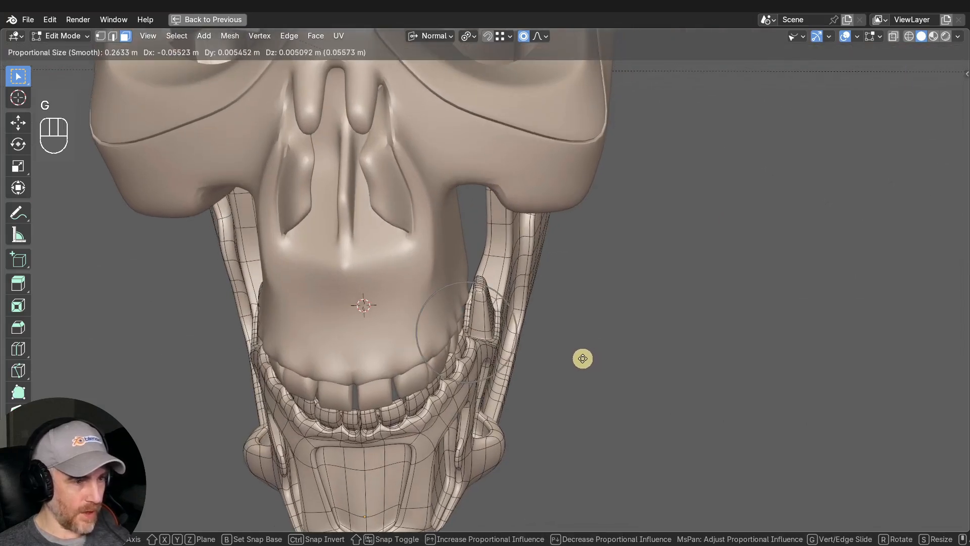
{"action": "left_click", "coordinate": [584, 358]}
{"action": "middle_click_drag", "start_coordinate": [581, 369], "coordinate": [479, 380]}
Select the top faces of the rear lower teeth, starting from the rearmost one.
{"action": "scroll", "coordinate": [479, 381], "scroll_direction": "down", "scroll_amount": 2}
{"action": "middle_click_drag", "start_coordinate": [479, 381], "coordinate": [529, 355], "text": "shift"}
{"action": "middle_click_drag", "start_coordinate": [529, 355], "coordinate": [565, 298]}
{"action": "middle_click_drag", "start_coordinate": [522, 325], "coordinate": [534, 334], "text": "shift"}
{"action": "middle_click_drag", "start_coordinate": [535, 335], "coordinate": [805, 367]}
{"action": "left_click", "coordinate": [541, 325]}
{"action": "left_click", "coordinate": [543, 342], "text": "shift"}
Extend the selection over the top faces of all remaining lower teeth up to the front incisors.
{"action": "middle_click_drag", "start_coordinate": [685, 349], "coordinate": [480, 349], "text": "shift"}
{"action": "scroll", "coordinate": [480, 349], "scroll_direction": "up", "scroll_amount": 3}
{"action": "left_click", "coordinate": [426, 303], "text": "shift"}
{"action": "left_click", "coordinate": [440, 302], "text": "shift"}
{"action": "left_click", "coordinate": [452, 300], "text": "shift"}
{"action": "left_click", "coordinate": [474, 295], "text": "shift"}
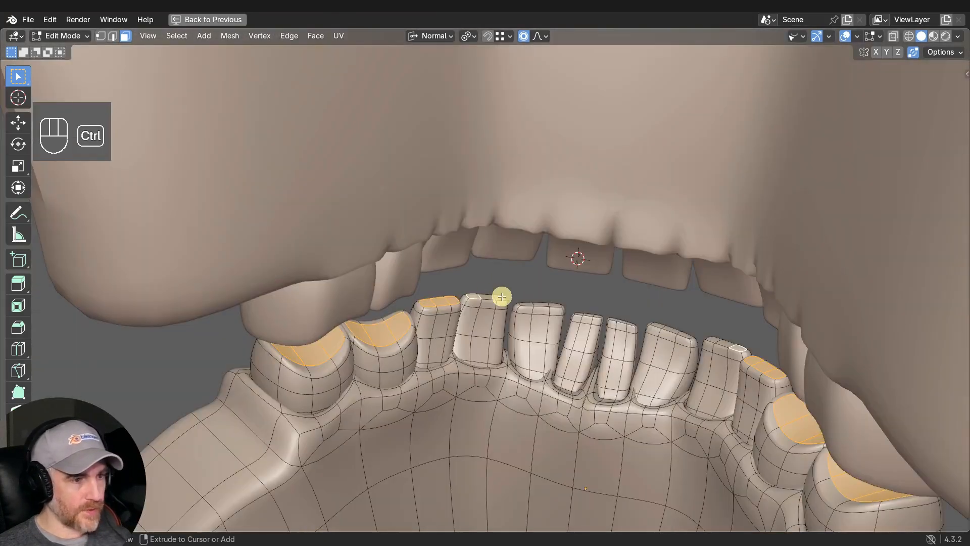
{"action": "left_click", "coordinate": [562, 310], "text": "ctrl"}
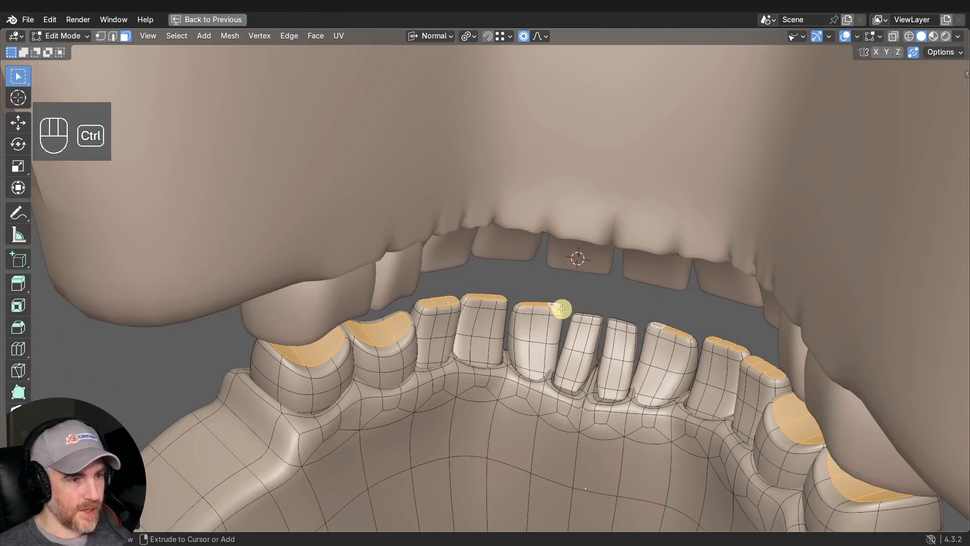
{"action": "middle_click_drag", "start_coordinate": [563, 310], "coordinate": [574, 332]}
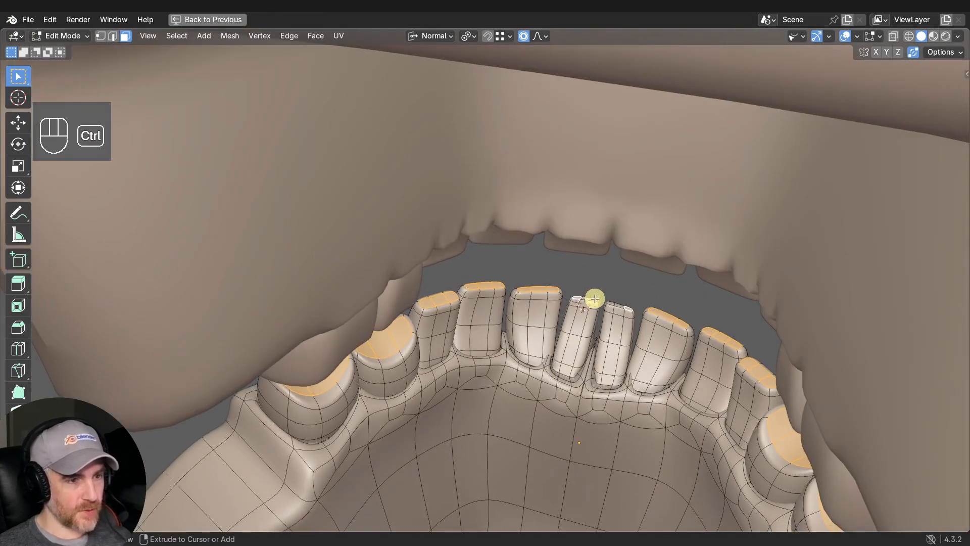
Restore the full layout, create a vertex group named Teeth_Jaw_TopFaces, and assign the selected faces to it.
{"action": "key", "text": "ctrl+space"}
{"action": "left_click", "coordinate": [792, 257]}
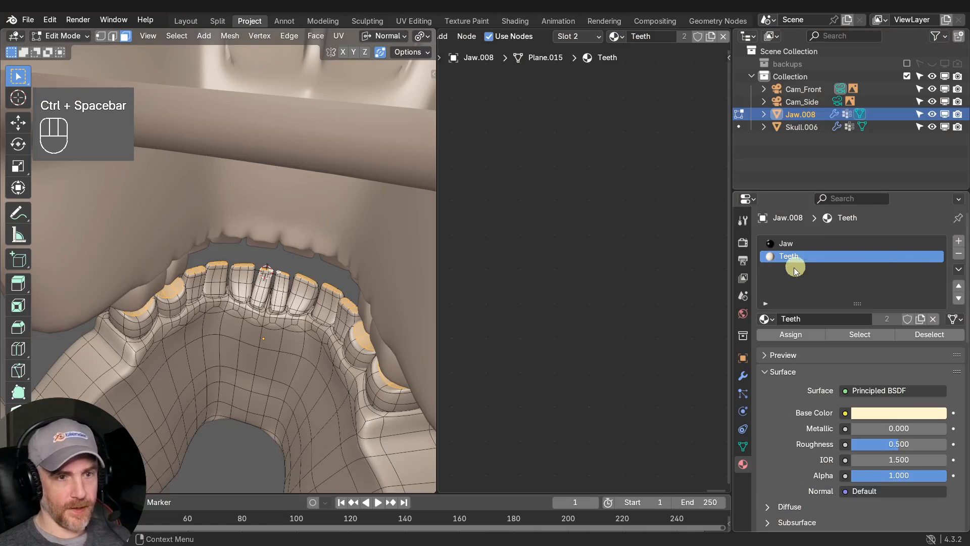
{"action": "left_click", "coordinate": [742, 448]}
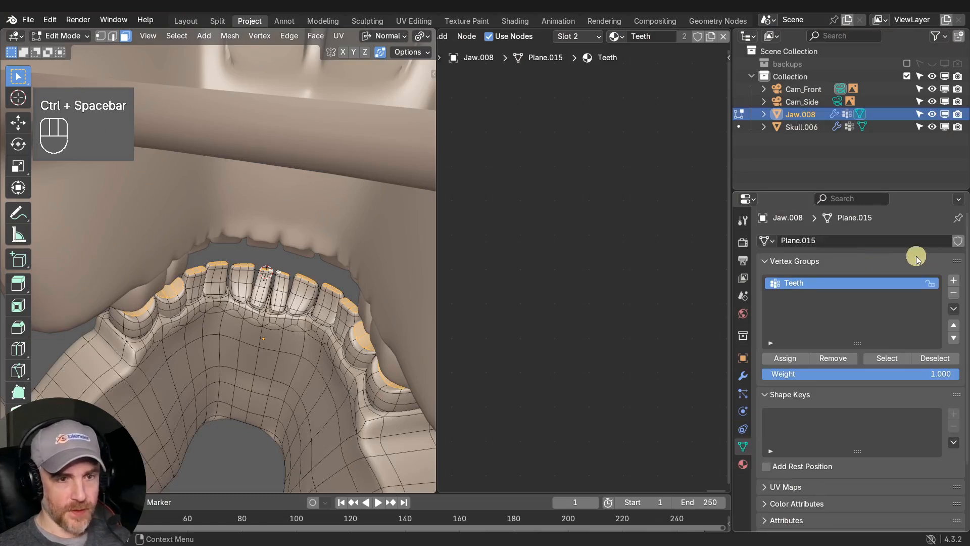
{"action": "left_click", "coordinate": [954, 280]}
{"action": "double_click", "coordinate": [802, 296]}
{"action": "key", "text": "BackSpace"}
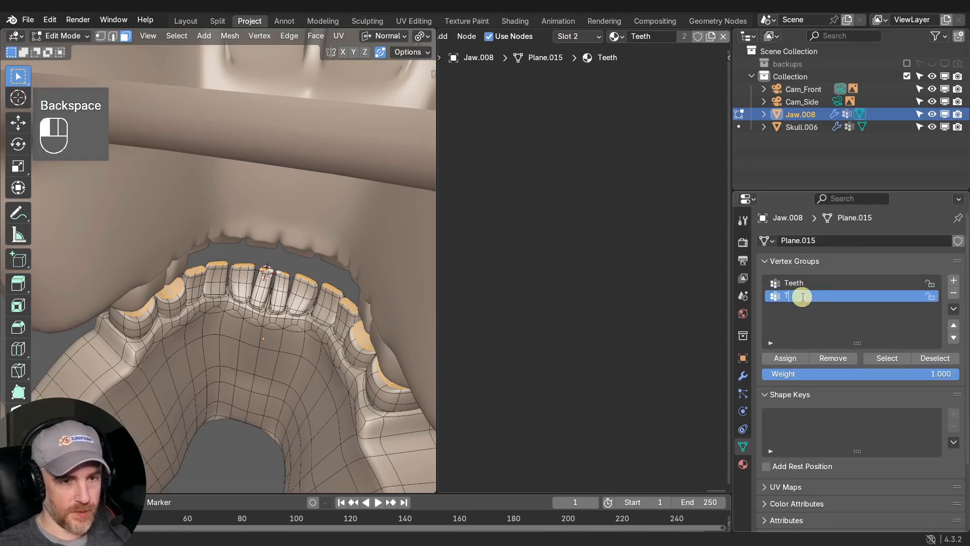
{"action": "type", "text": "Teeth_Jaw_TopFac"}
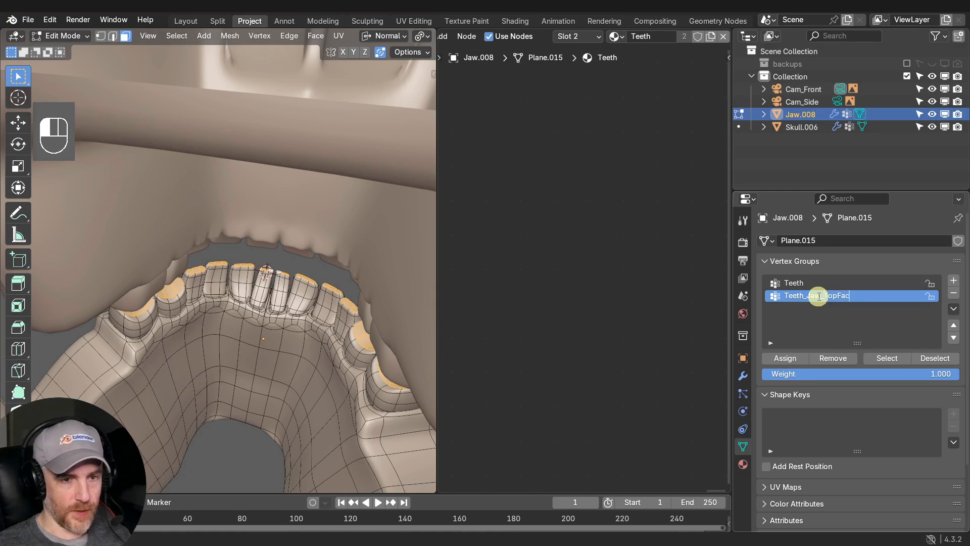
{"action": "type", "text": "es"}
{"action": "key", "text": "Return"}
{"action": "left_click", "coordinate": [786, 359]}
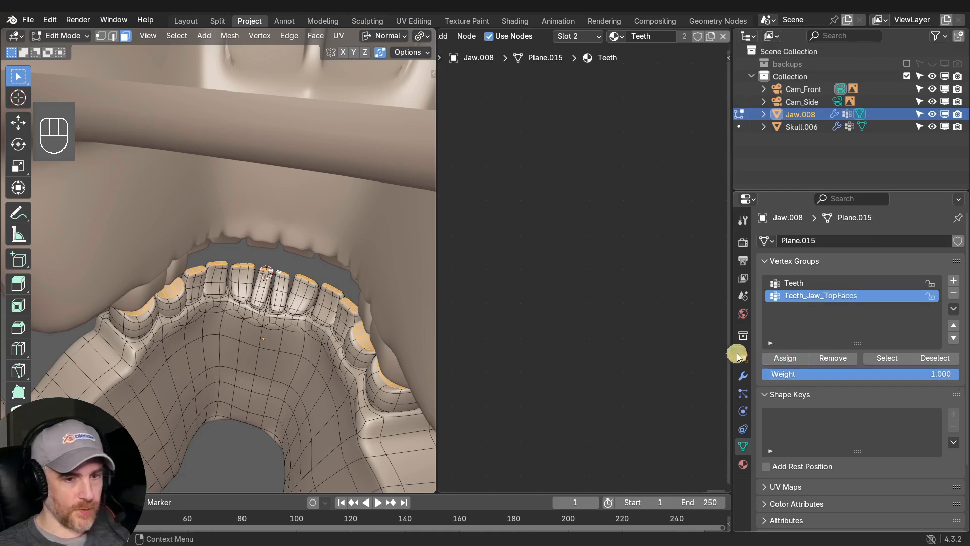
Raise the lower teeth's top faces about 0.045 m toward the upper teeth, using smooth proportional editing with a radius of about 0.12 m.
{"action": "middle_click_drag", "start_coordinate": [337, 337], "coordinate": [232, 293]}
{"action": "middle_click_drag", "start_coordinate": [258, 293], "coordinate": [410, 311], "text": "shift"}
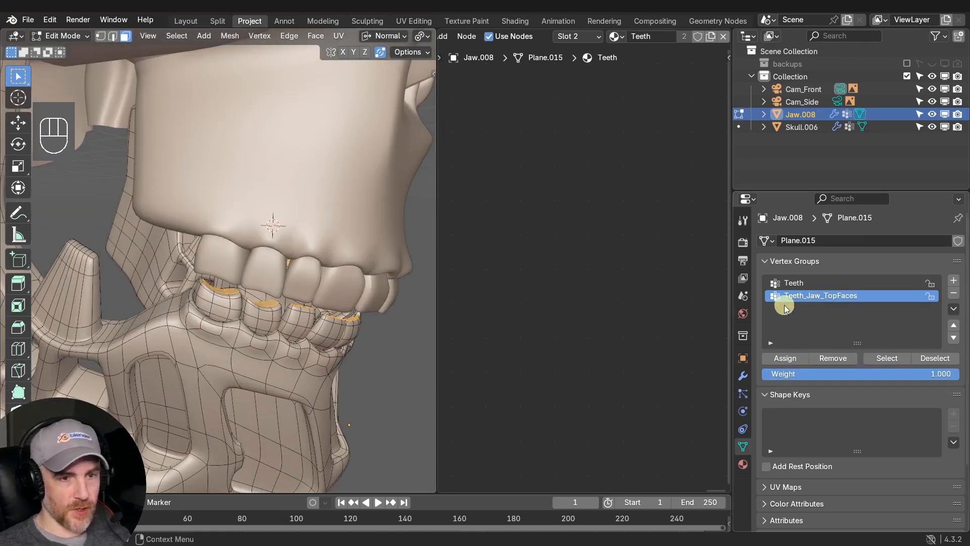
{"action": "middle_click_drag", "start_coordinate": [338, 306], "coordinate": [211, 290]}
{"action": "scroll", "coordinate": [211, 290], "scroll_direction": "down", "scroll_amount": 2}
{"action": "middle_click_drag", "start_coordinate": [305, 310], "coordinate": [148, 293]}
{"action": "middle_click_drag", "start_coordinate": [148, 293], "coordinate": [229, 326], "text": "shift"}
{"action": "scroll", "coordinate": [204, 297], "scroll_direction": "up", "scroll_amount": 2}
{"action": "middle_click_drag", "start_coordinate": [340, 319], "coordinate": [320, 323]}
{"action": "key", "text": "g"}
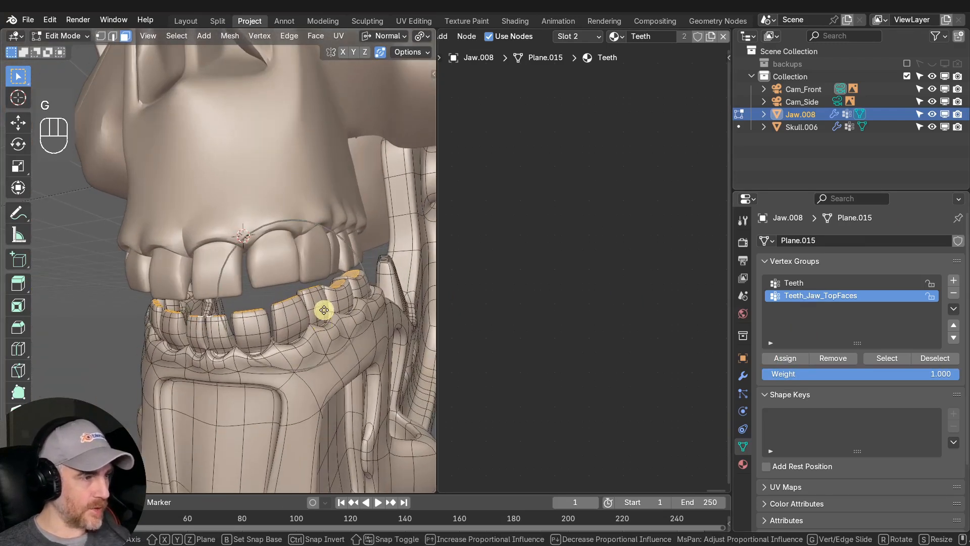
{"action": "scroll", "coordinate": [322, 309], "scroll_direction": "up", "scroll_amount": 8}
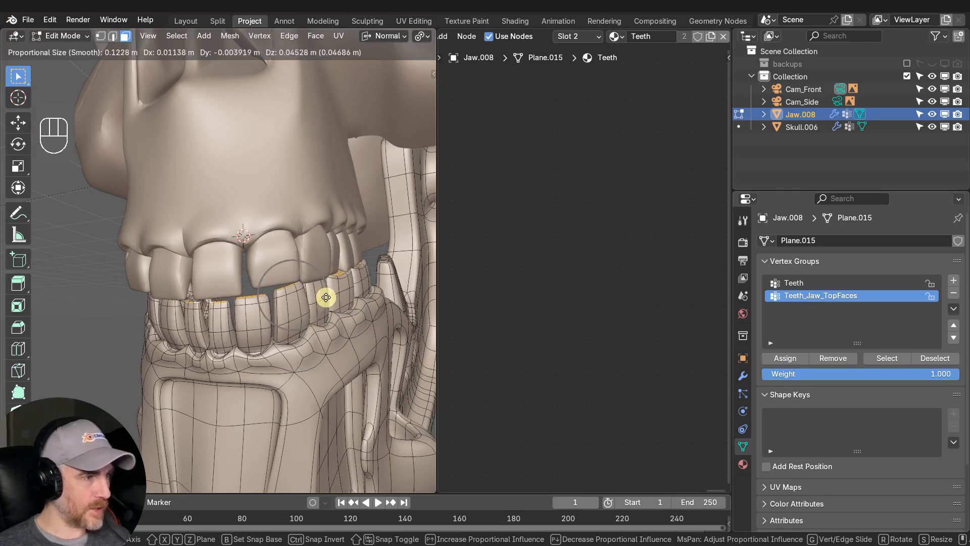
{"action": "left_click", "coordinate": [324, 297]}
Switch the viewport to Material Preview shading and return the jaw to Object Mode.
{"action": "scroll", "coordinate": [324, 298], "scroll_direction": "down", "scroll_amount": 5}
{"action": "middle_click_drag", "start_coordinate": [324, 298], "coordinate": [261, 306]}
{"action": "scroll", "coordinate": [378, 40], "scroll_direction": "down", "scroll_amount": 10}
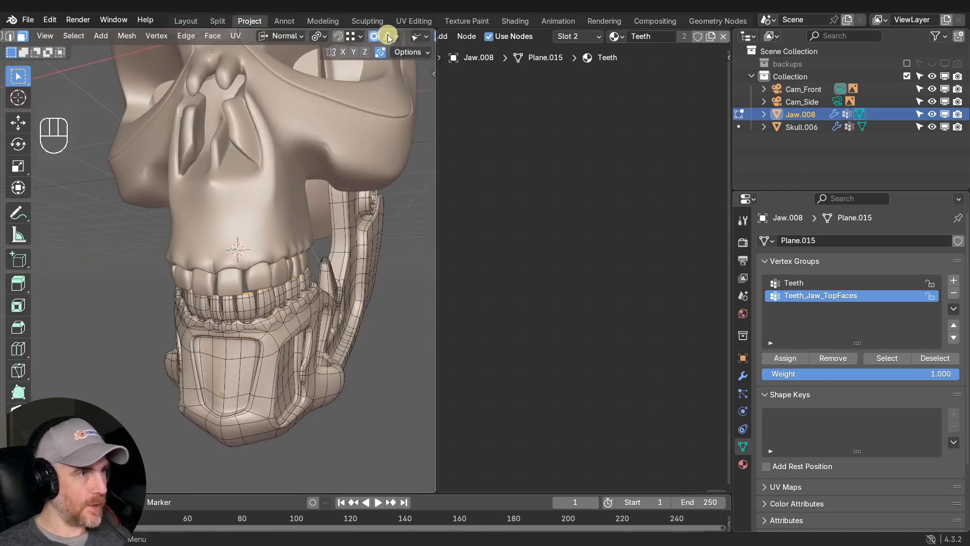
{"action": "left_click", "coordinate": [401, 38]}
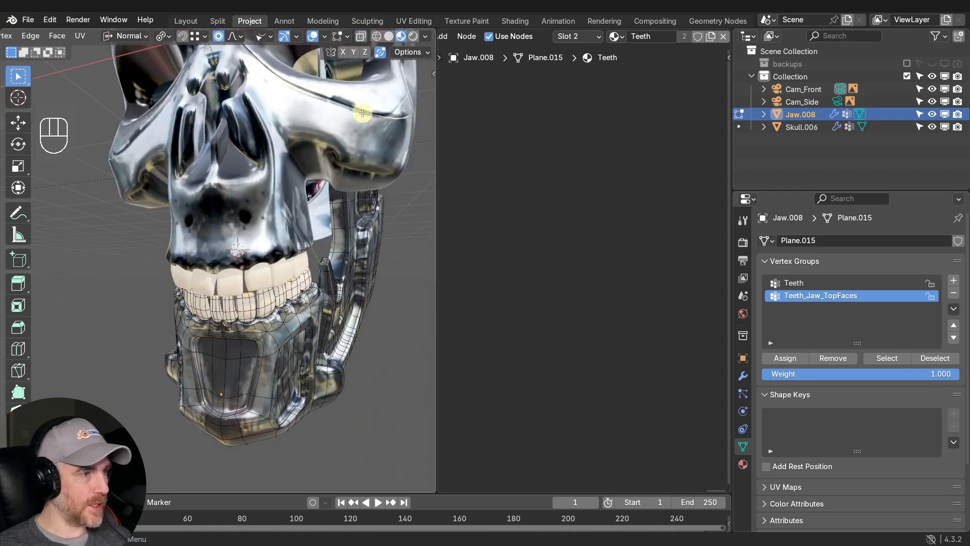
{"action": "scroll", "coordinate": [323, 283], "scroll_direction": "down", "scroll_amount": 2}
{"action": "key", "text": "Tab"}
{"action": "scroll", "coordinate": [342, 323], "scroll_direction": "down", "scroll_amount": 1}
{"action": "middle_click_drag", "start_coordinate": [341, 326], "coordinate": [333, 381]}
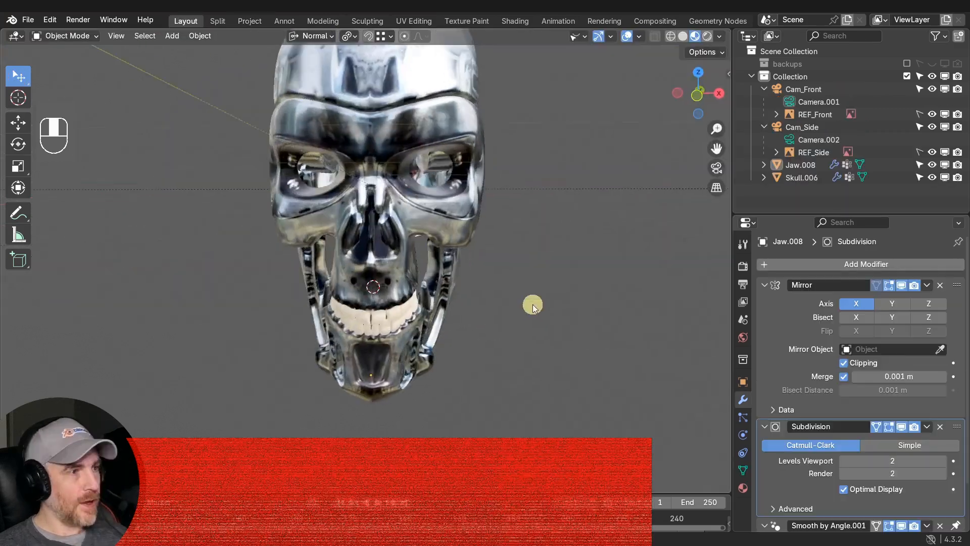
Turn off the viewport overlays and frame the whole skull from the front.
{"action": "middle_click_drag", "start_coordinate": [533, 305], "coordinate": [497, 254], "text": "shift"}
{"action": "scroll", "coordinate": [474, 293], "scroll_direction": "down", "scroll_amount": 2}
{"action": "left_click", "coordinate": [626, 36]}
{"action": "scroll", "coordinate": [494, 239], "scroll_direction": "up", "scroll_amount": 3}
{"action": "scroll", "coordinate": [498, 253], "scroll_direction": "down", "scroll_amount": 1}
{"action": "middle_click_drag", "start_coordinate": [496, 245], "coordinate": [498, 221]}
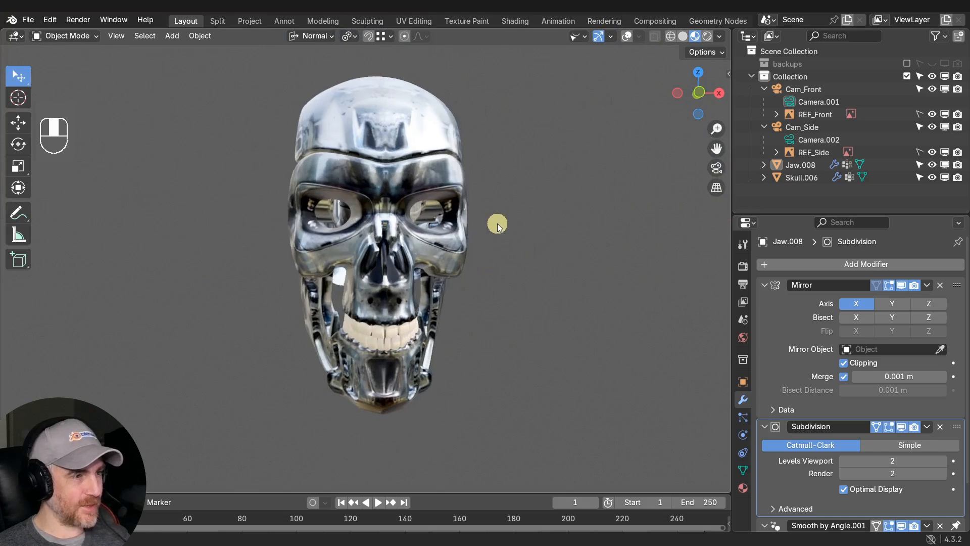
Select the skull and examine its projected texture from the front, the side and above.
{"action": "left_click", "coordinate": [400, 191]}
{"action": "mouse_move", "coordinate": [476, 294]}
{"action": "middle_mouse_down"}
{"action": "mouse_move", "coordinate": [561, 286]}
{"action": "mouse_move", "coordinate": [645, 301]}
{"action": "mouse_move", "coordinate": [485, 283]}
{"action": "mouse_move", "coordinate": [483, 294]}
{"action": "mouse_move", "coordinate": [491, 290]}
{"action": "middle_mouse_up"}
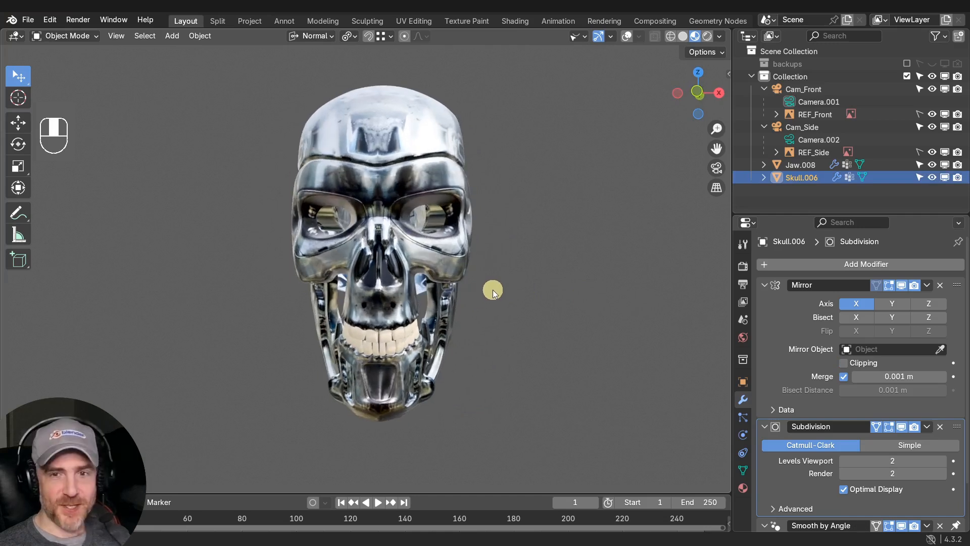
{"action": "middle_click_drag", "start_coordinate": [475, 324], "coordinate": [488, 250]}
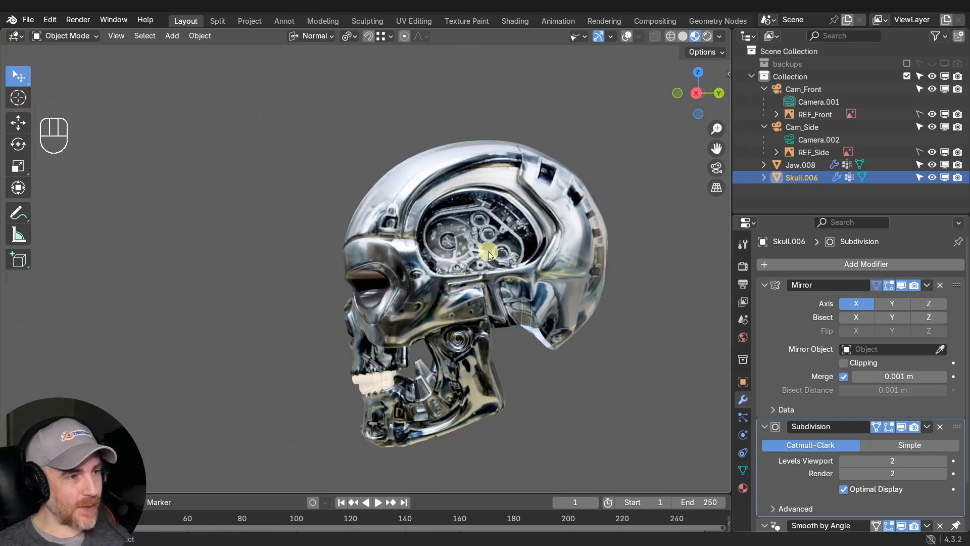
{"action": "scroll", "coordinate": [512, 241], "scroll_direction": "up", "scroll_amount": 1}
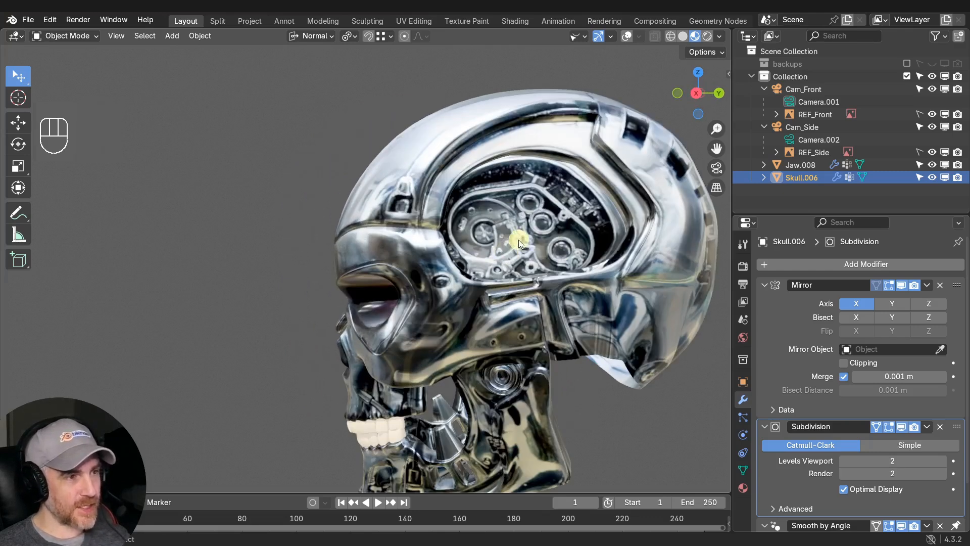
{"action": "scroll", "coordinate": [519, 240], "scroll_direction": "up", "scroll_amount": 1}
{"action": "middle_click_drag", "start_coordinate": [517, 246], "coordinate": [523, 248]}
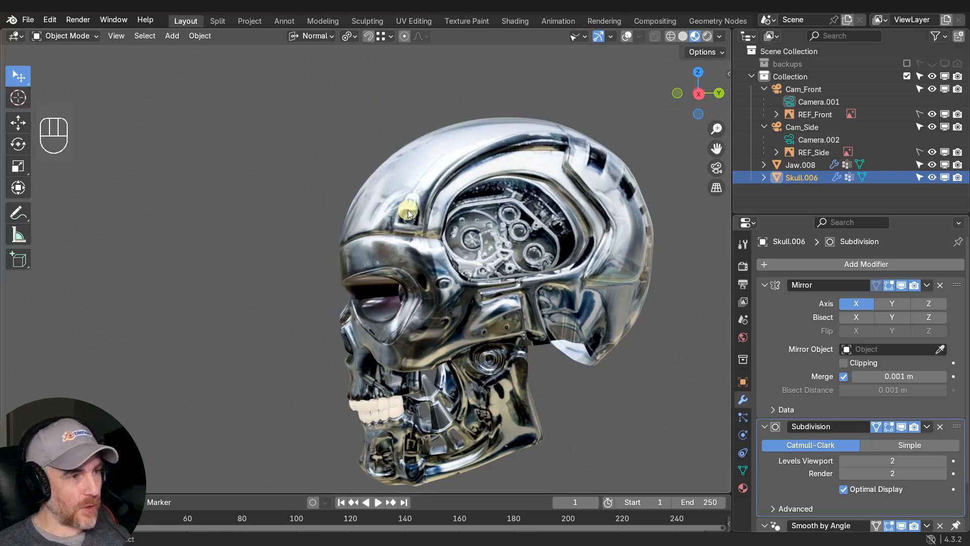
{"action": "middle_click_drag", "start_coordinate": [441, 285], "coordinate": [465, 307]}
{"action": "middle_click_drag", "start_coordinate": [432, 236], "coordinate": [507, 244]}
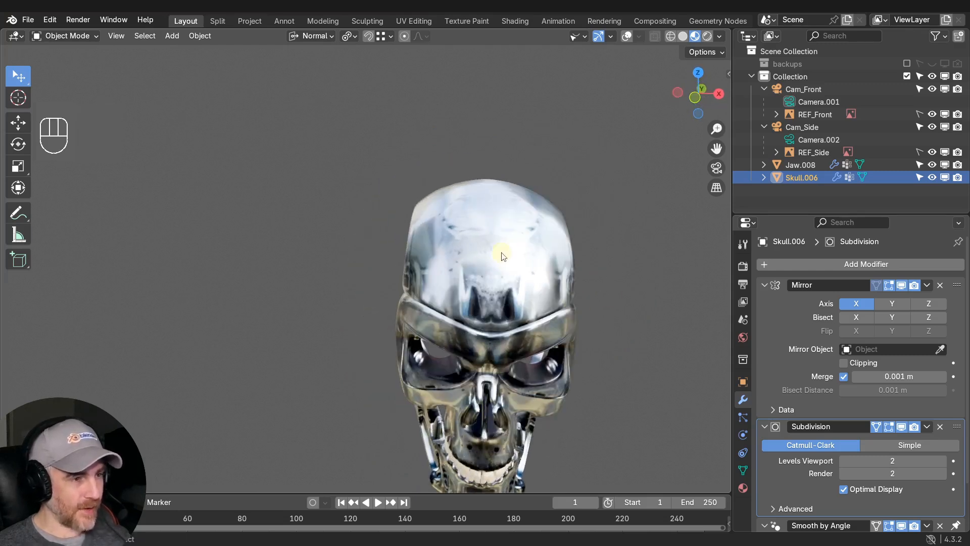
Switch to the Split workspace and set the wireframe view to the front view over the reference image.
{"action": "left_click", "coordinate": [217, 20]}
{"action": "key", "text": "KP_1"}
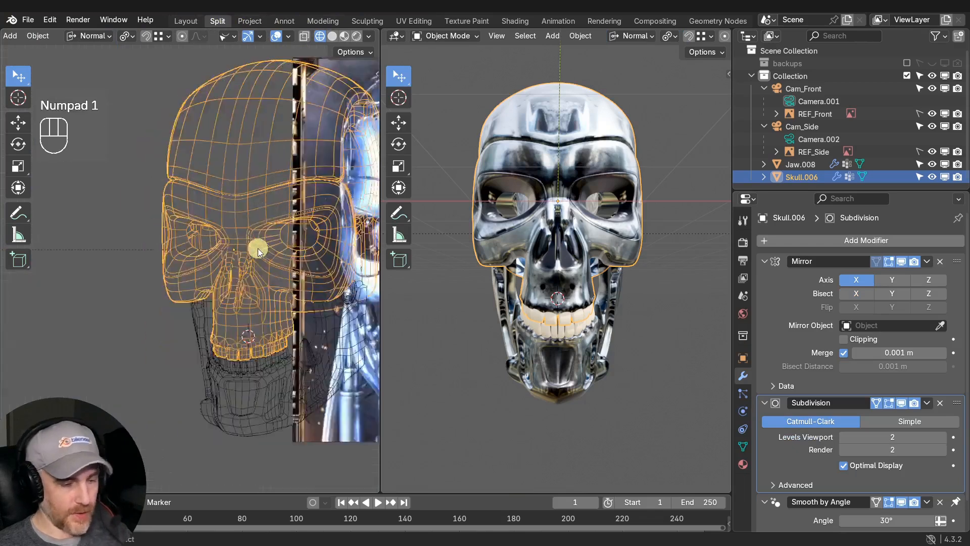
{"action": "scroll", "coordinate": [244, 224], "scroll_direction": "up", "scroll_amount": 2}
{"action": "middle_click_drag", "start_coordinate": [246, 226], "coordinate": [222, 235], "text": "shift"}
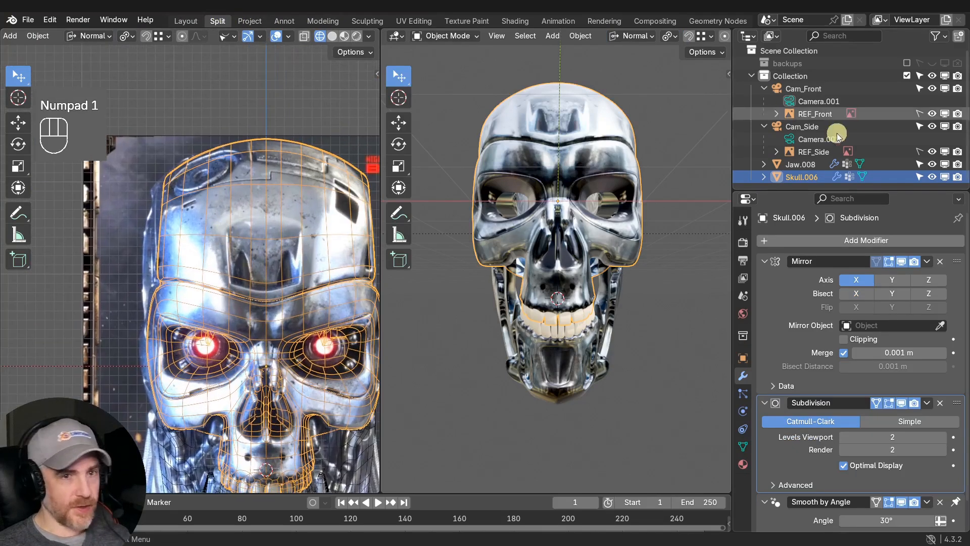
Hide the skull and examine the forehead and cranium details in the front reference image.
{"action": "left_click", "coordinate": [932, 177]}
{"action": "scroll", "coordinate": [263, 213], "scroll_direction": "up", "scroll_amount": 3}
{"action": "middle_click_drag", "start_coordinate": [190, 197], "coordinate": [204, 289], "text": "shift"}
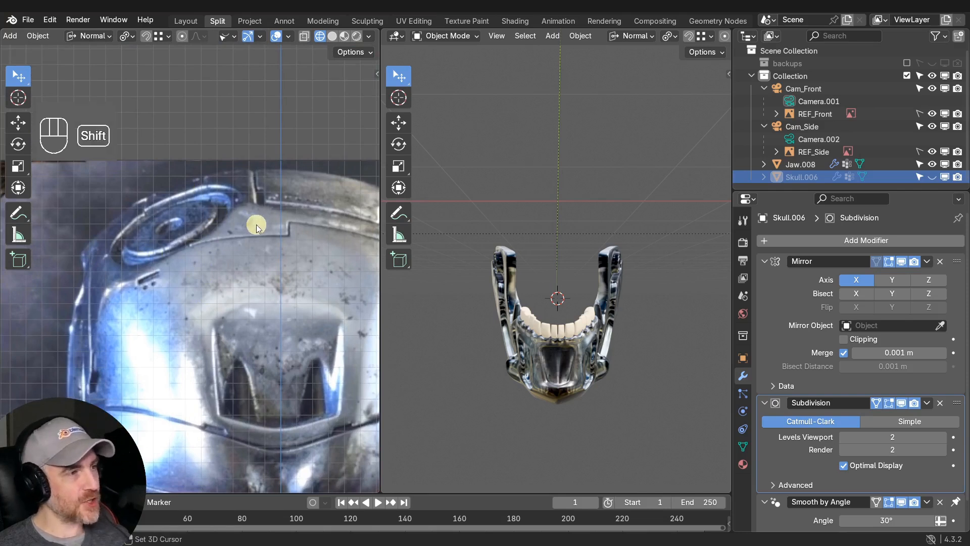
{"action": "middle_click_drag", "start_coordinate": [256, 223], "coordinate": [173, 225], "text": "shift"}
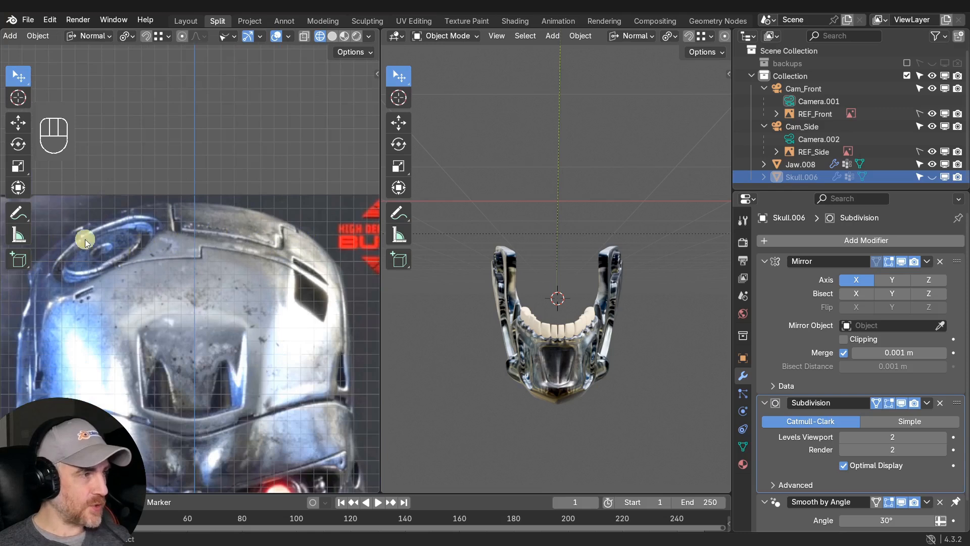
{"action": "scroll", "coordinate": [197, 238], "scroll_direction": "down", "scroll_amount": 4}
{"action": "middle_click_drag", "start_coordinate": [221, 259], "coordinate": [225, 228], "text": "shift"}
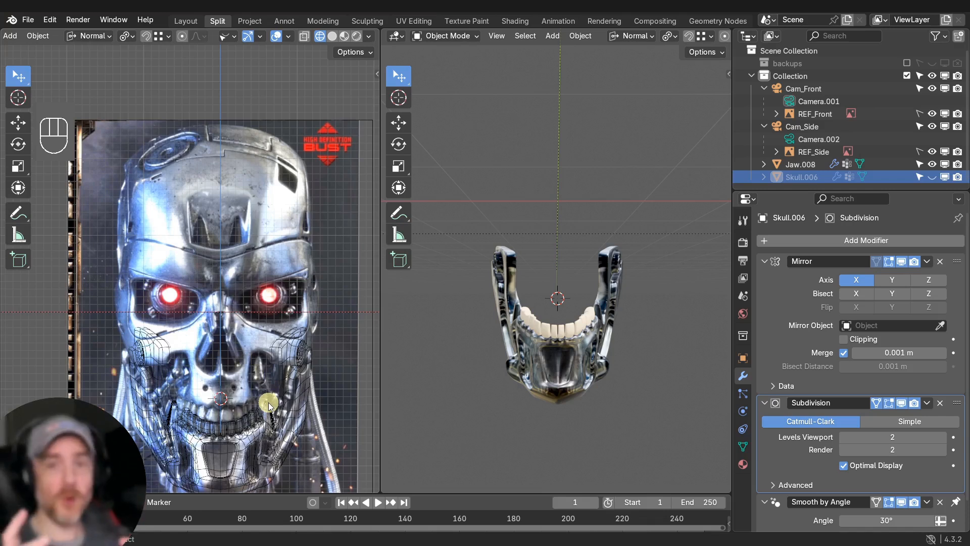
Unhide the skull and compare the textured model with the front reference from several angles.
{"action": "left_click", "coordinate": [933, 177]}
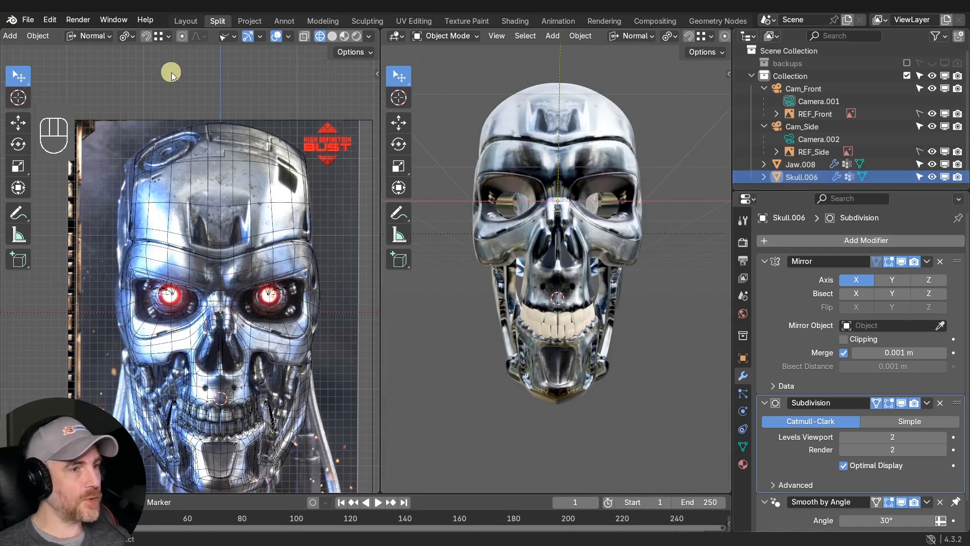
{"action": "middle_click_drag", "start_coordinate": [502, 279], "coordinate": [562, 304]}
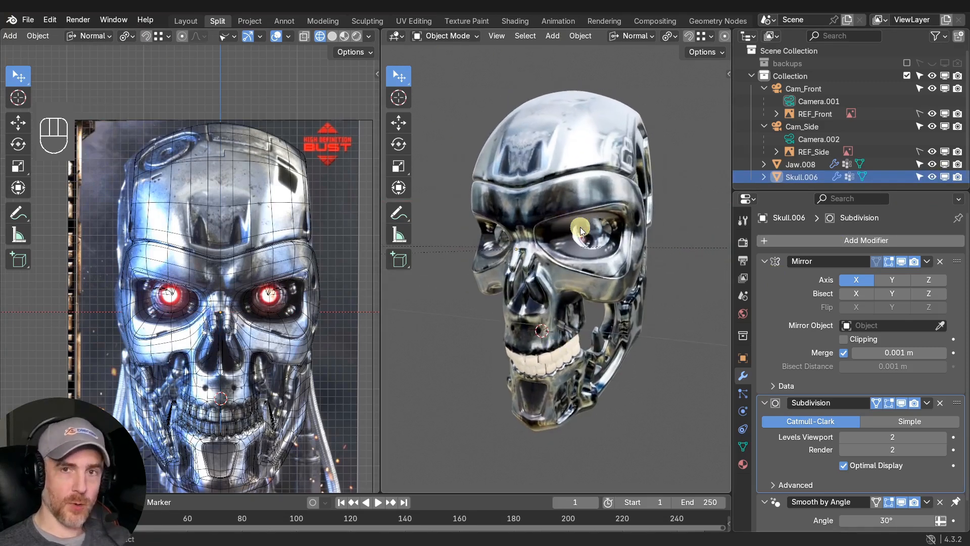
{"action": "middle_click_drag", "start_coordinate": [580, 231], "coordinate": [619, 226]}
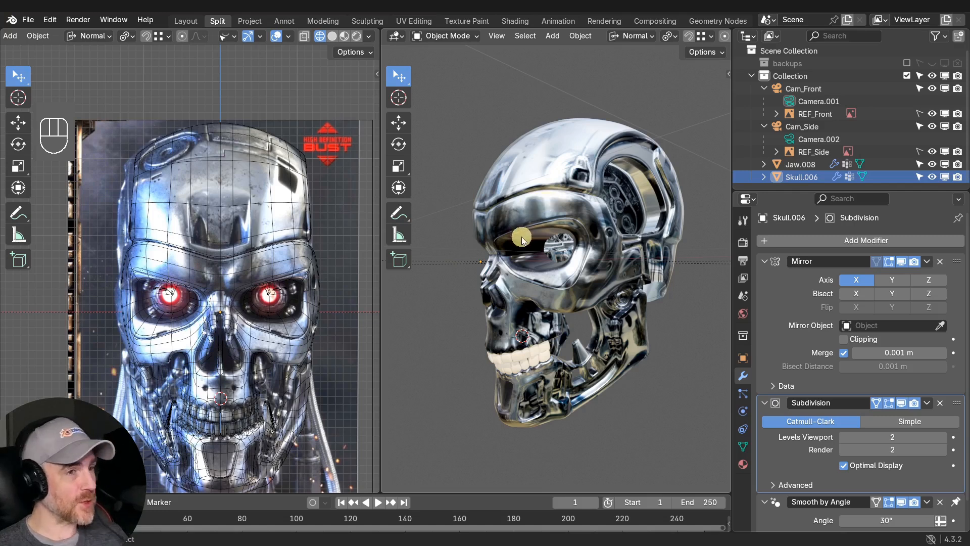
{"action": "middle_click_drag", "start_coordinate": [522, 237], "coordinate": [584, 267]}
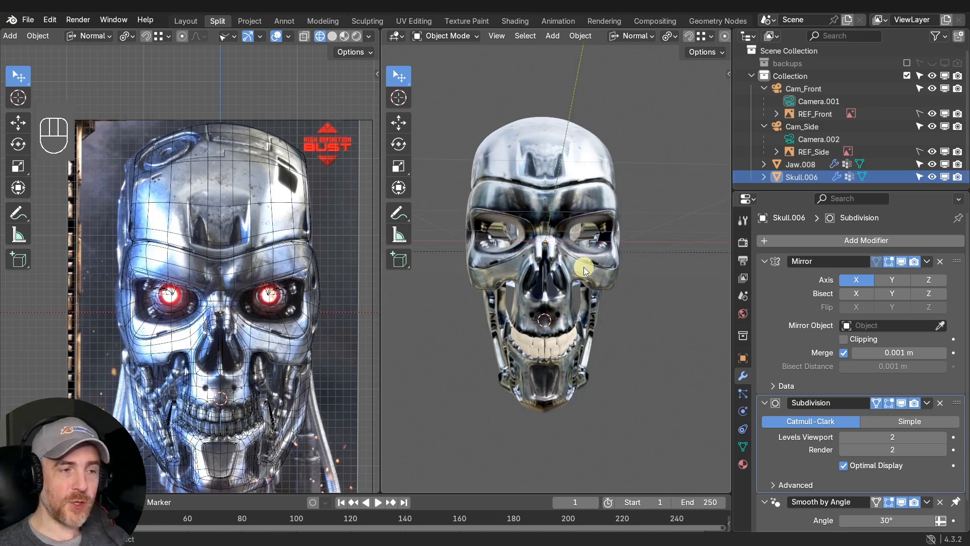